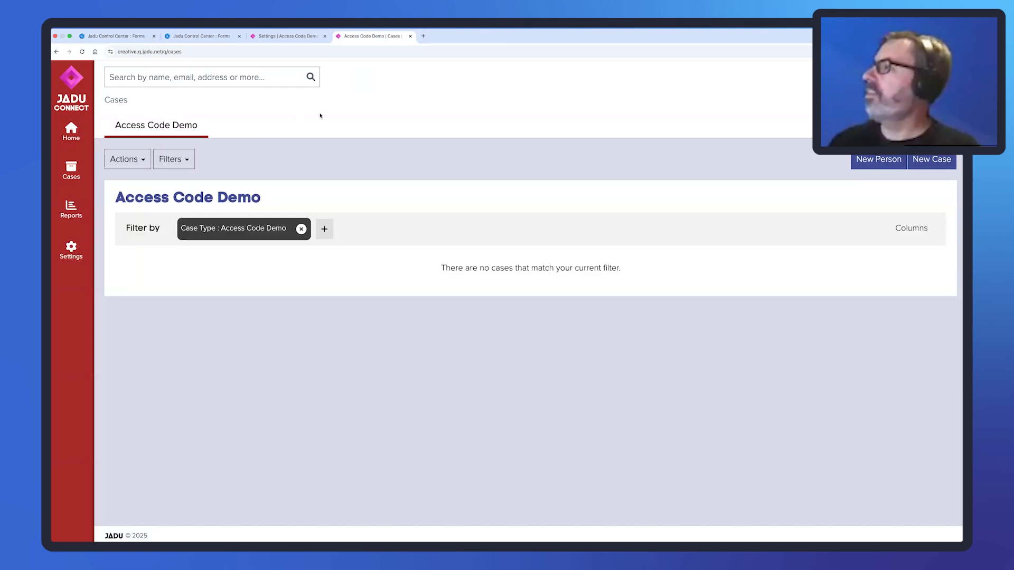
Open the Forms list of the Access Code Demo case type in Jadu Connect.
{"action": "left_click", "coordinate": [292, 37]}
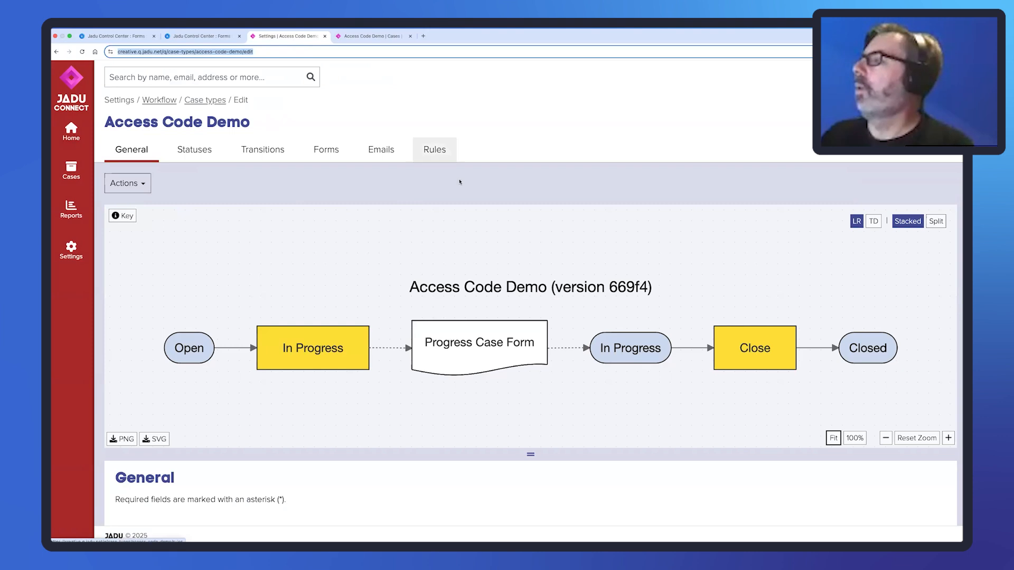
{"action": "left_click", "coordinate": [333, 150]}
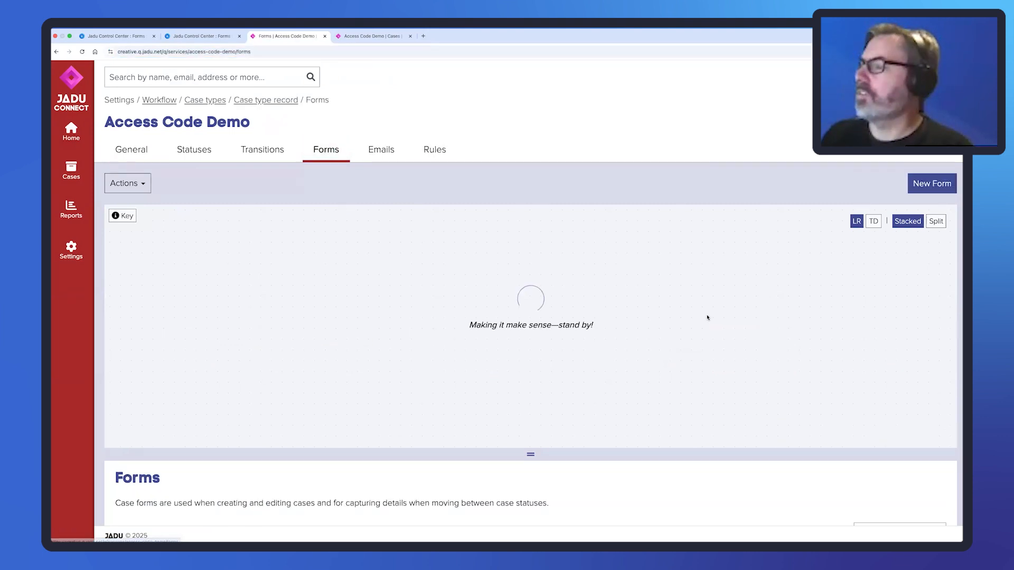
{"action": "scroll", "coordinate": [790, 477], "scroll_direction": "down", "scroll_amount": 3}
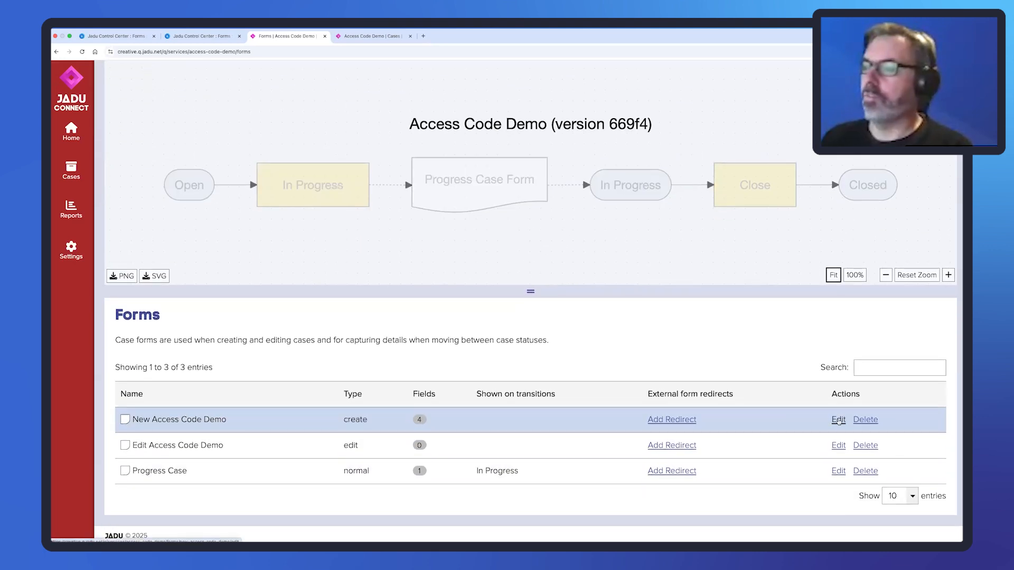
Review the New Access Code Demo form, then return to the case type's Forms list.
{"action": "left_click", "coordinate": [839, 420]}
{"action": "scroll", "coordinate": [615, 356], "scroll_direction": "down", "scroll_amount": 5}
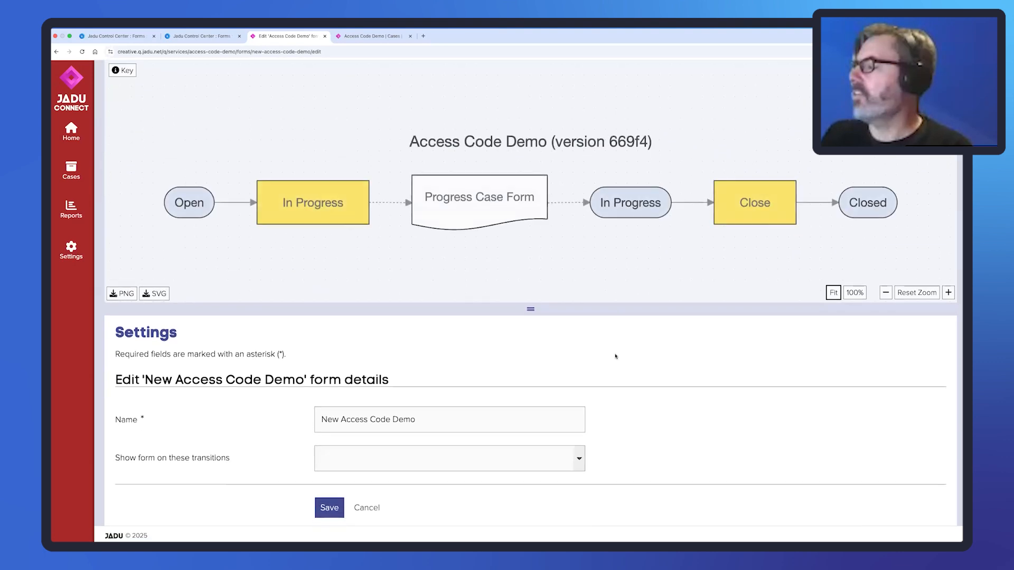
{"action": "scroll", "coordinate": [615, 356], "scroll_direction": "down", "scroll_amount": 2}
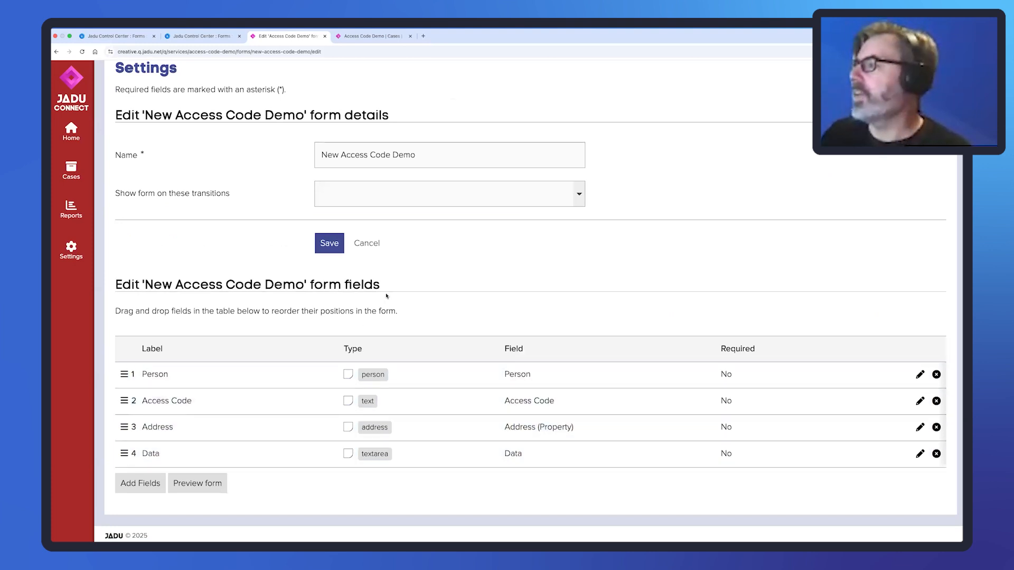
{"action": "scroll", "coordinate": [387, 295], "scroll_direction": "up", "scroll_amount": 2}
{"action": "scroll", "coordinate": [386, 296], "scroll_direction": "up", "scroll_amount": 7}
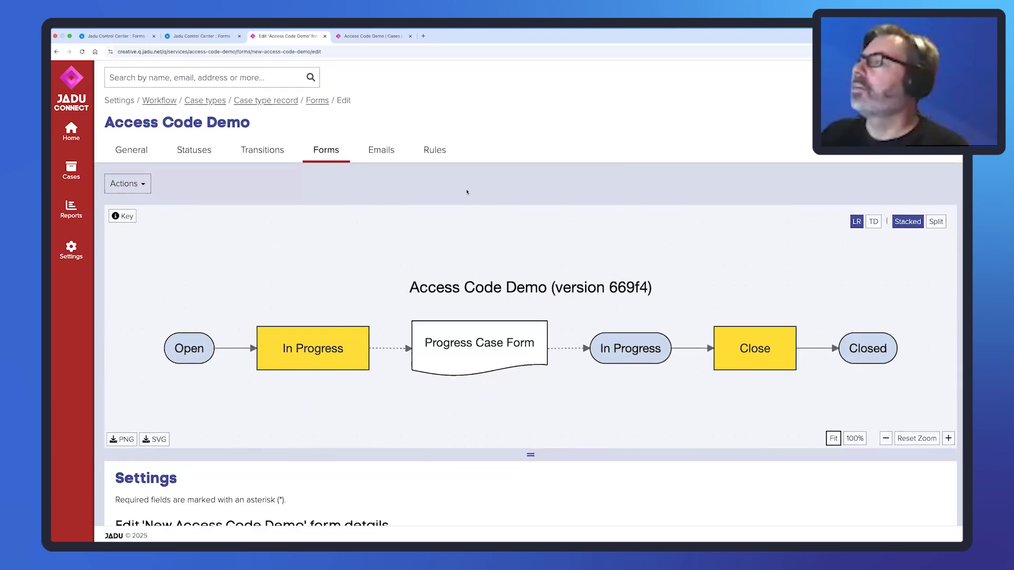
{"action": "left_click", "coordinate": [326, 149]}
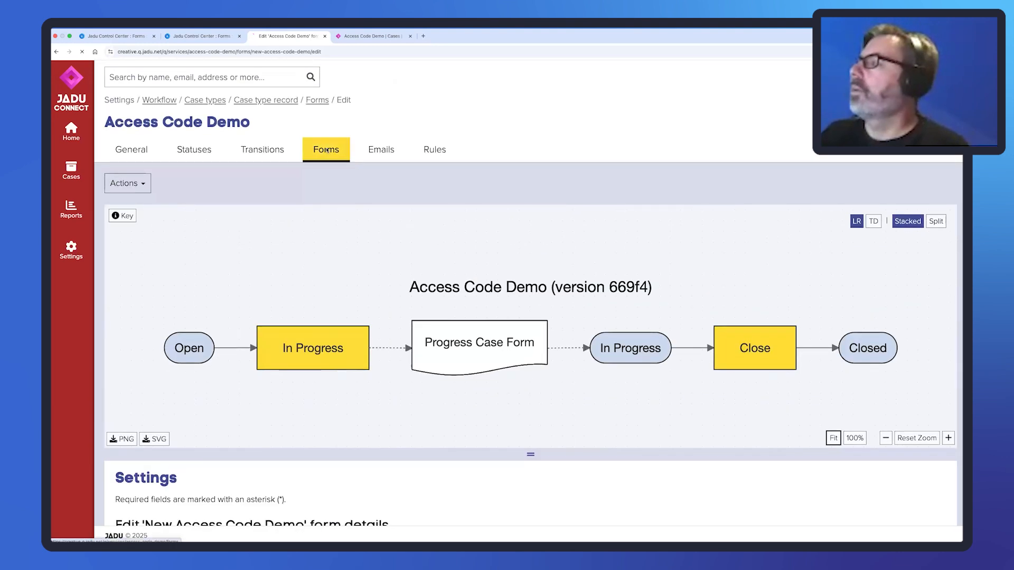
{"action": "scroll", "coordinate": [665, 431], "scroll_direction": "down", "scroll_amount": 3}
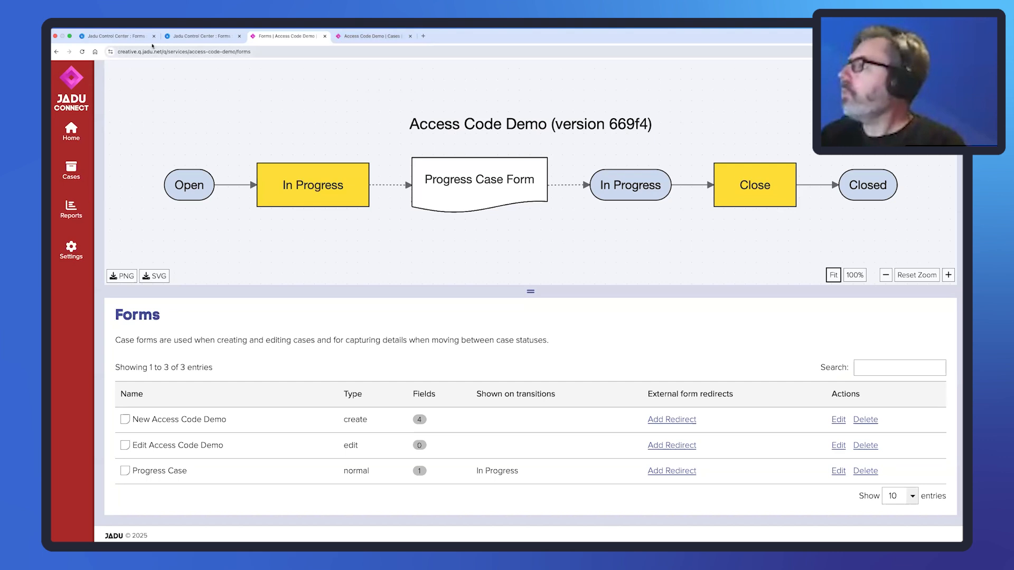
Review the Access Code Demo Information page template's questions, then return to the form's Pages tab.
{"action": "left_click", "coordinate": [124, 37]}
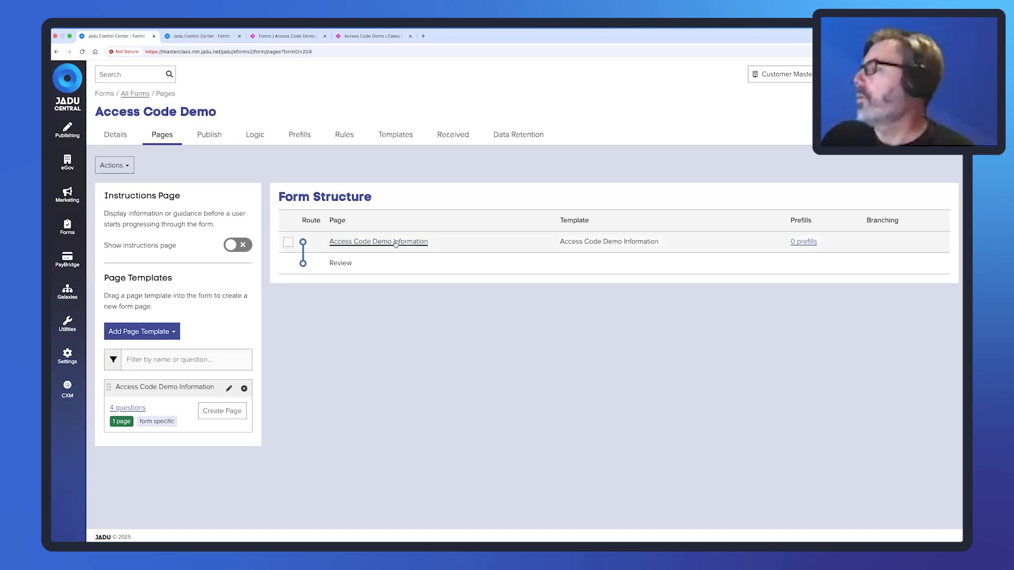
{"action": "left_click", "coordinate": [228, 388]}
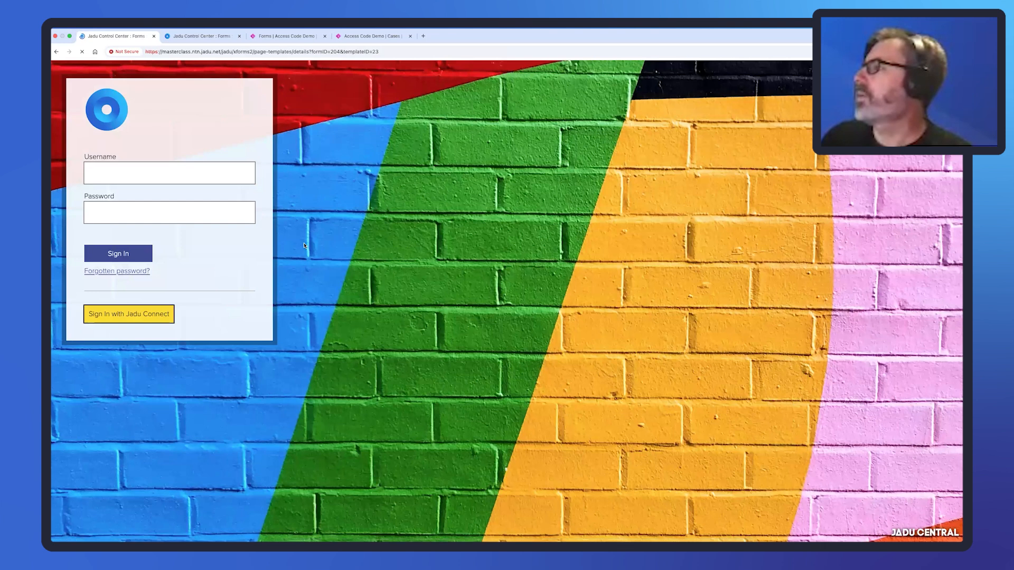
{"action": "scroll", "coordinate": [401, 253], "scroll_direction": "down", "scroll_amount": 2}
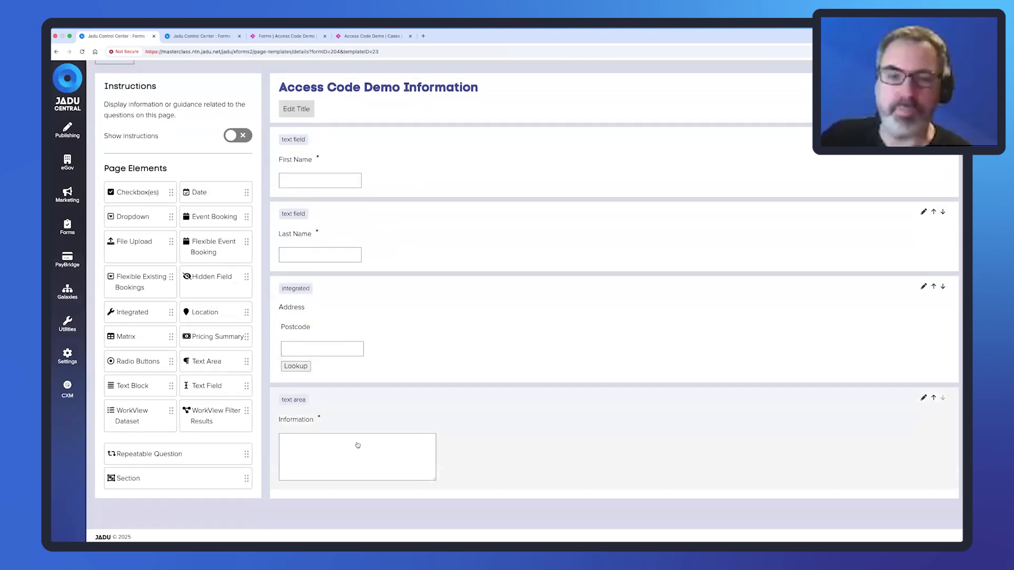
{"action": "scroll", "coordinate": [439, 173], "scroll_direction": "up", "scroll_amount": 2}
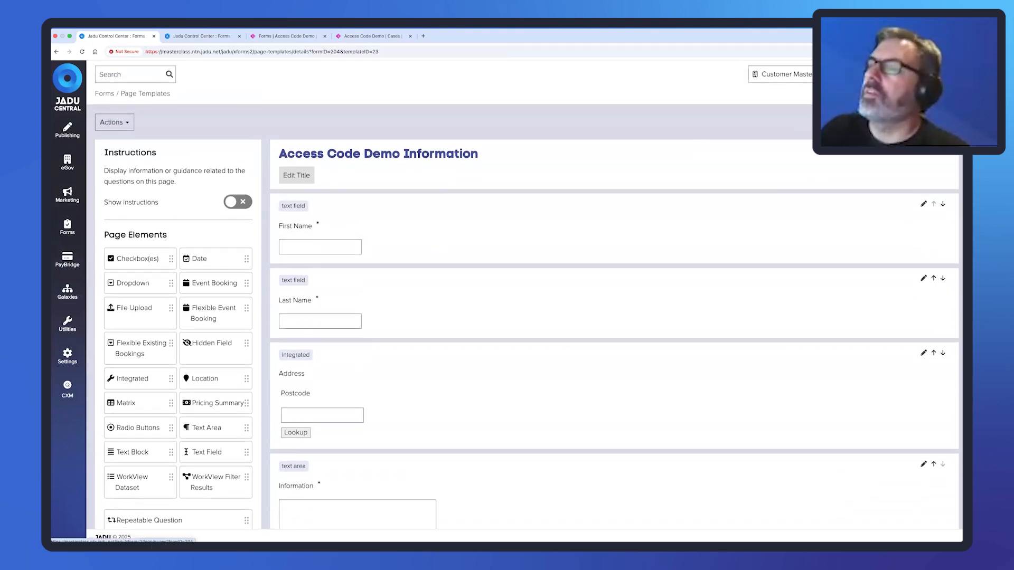
{"action": "left_click", "coordinate": [932, 122]}
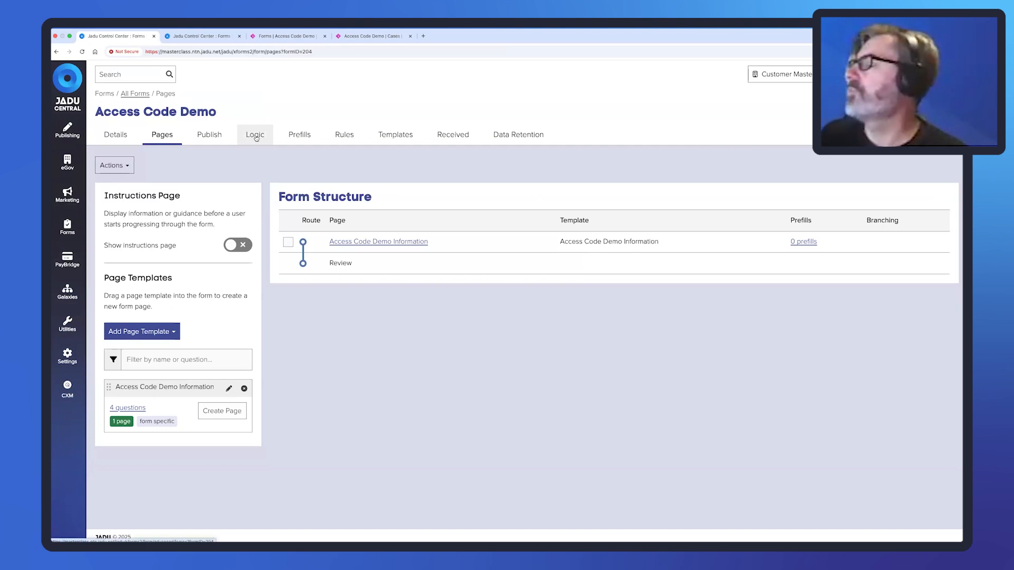
Create and save a predefined logic named 'Access Code' using the Generate access code formula.
{"action": "left_click", "coordinate": [254, 137]}
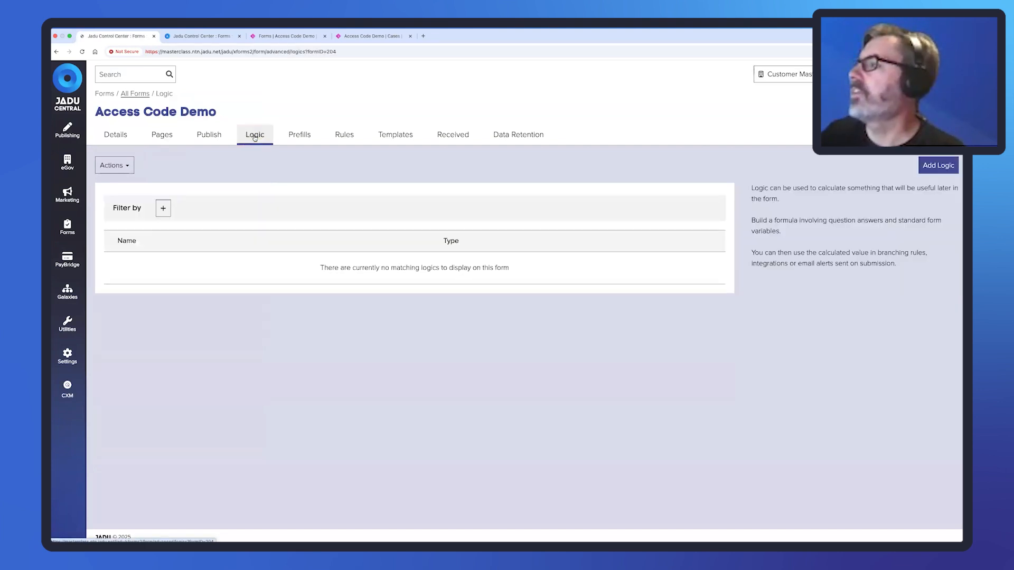
{"action": "left_click", "coordinate": [930, 168]}
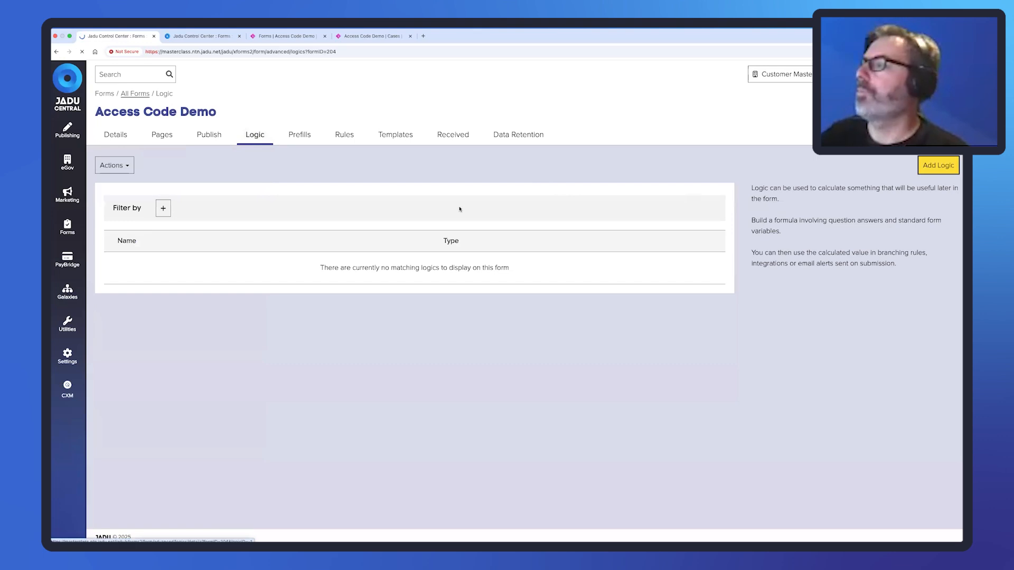
{"action": "left_click", "coordinate": [438, 177]}
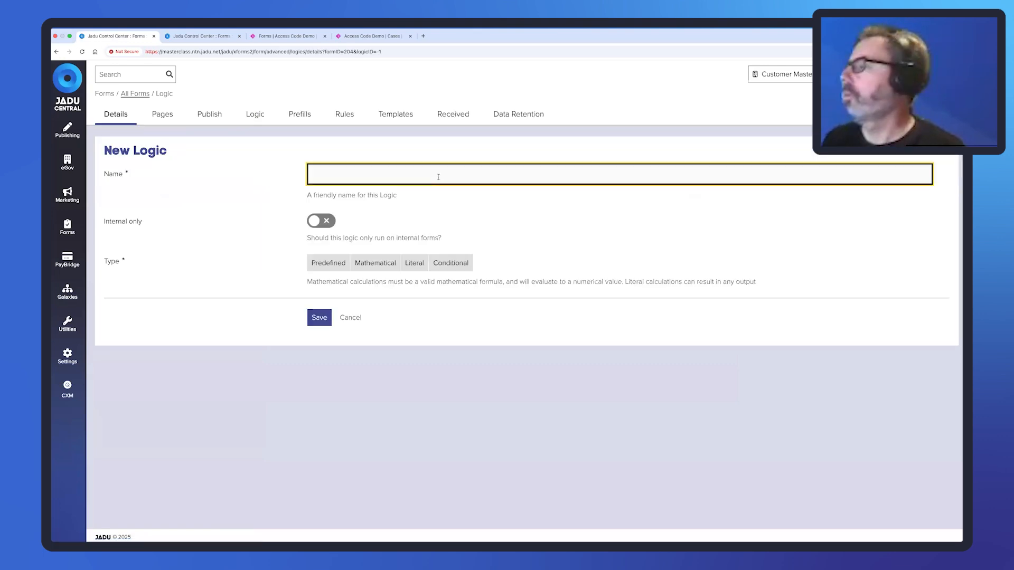
{"action": "type", "text": "Access "}
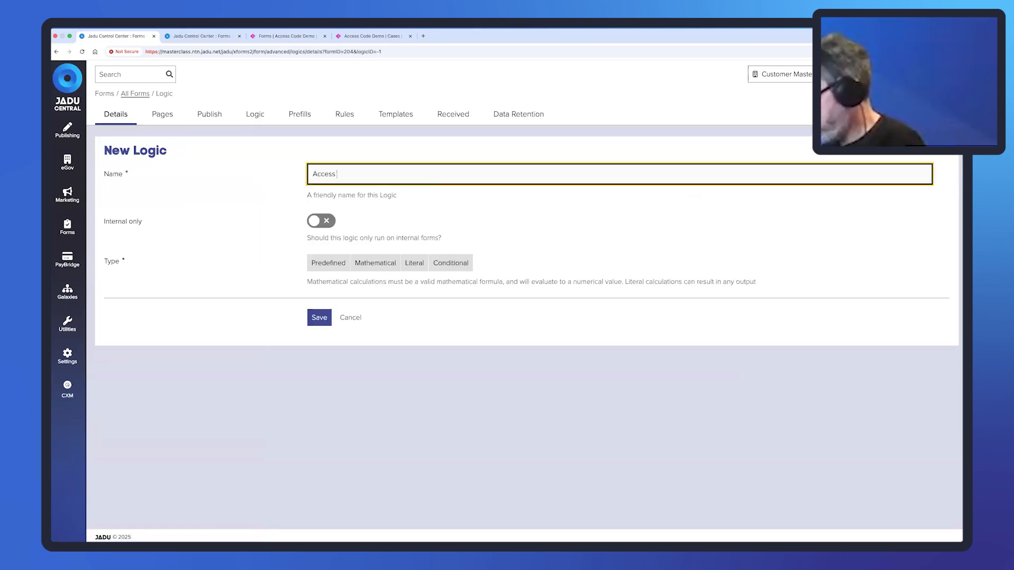
{"action": "type", "text": "Code"}
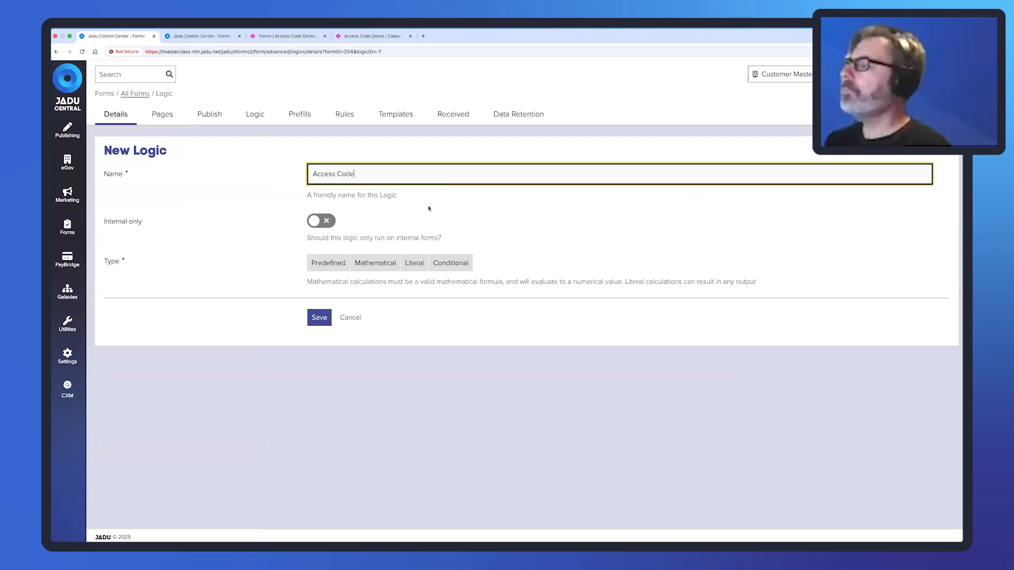
{"action": "left_click", "coordinate": [323, 266]}
{"action": "left_click", "coordinate": [389, 316]}
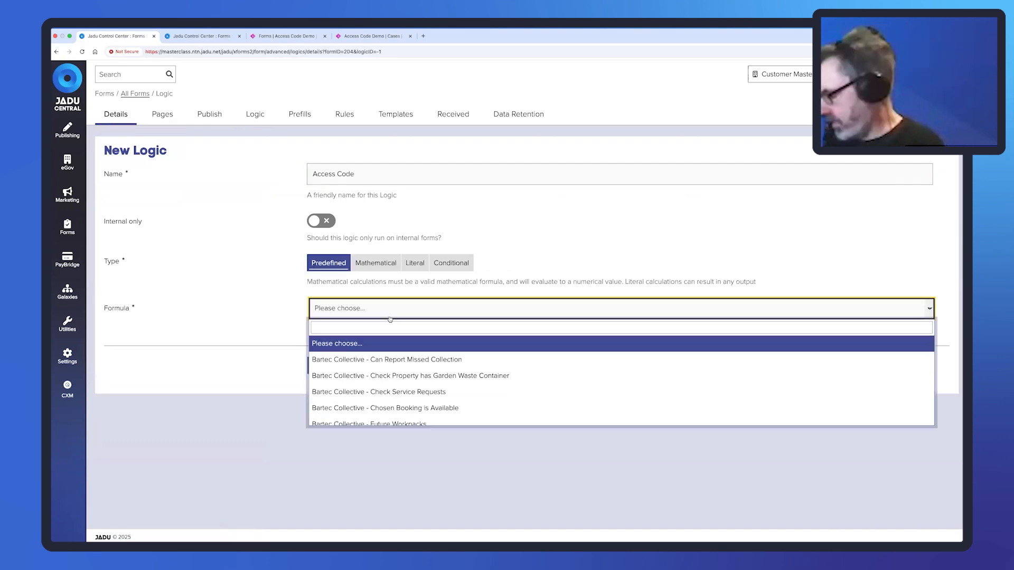
{"action": "type", "text": "acc"}
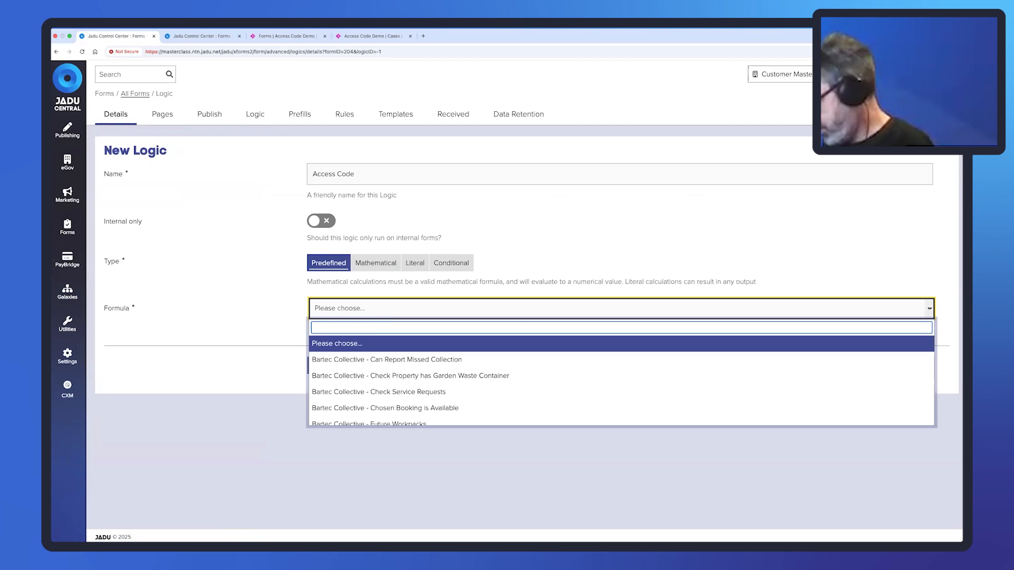
{"action": "type", "text": "ess"}
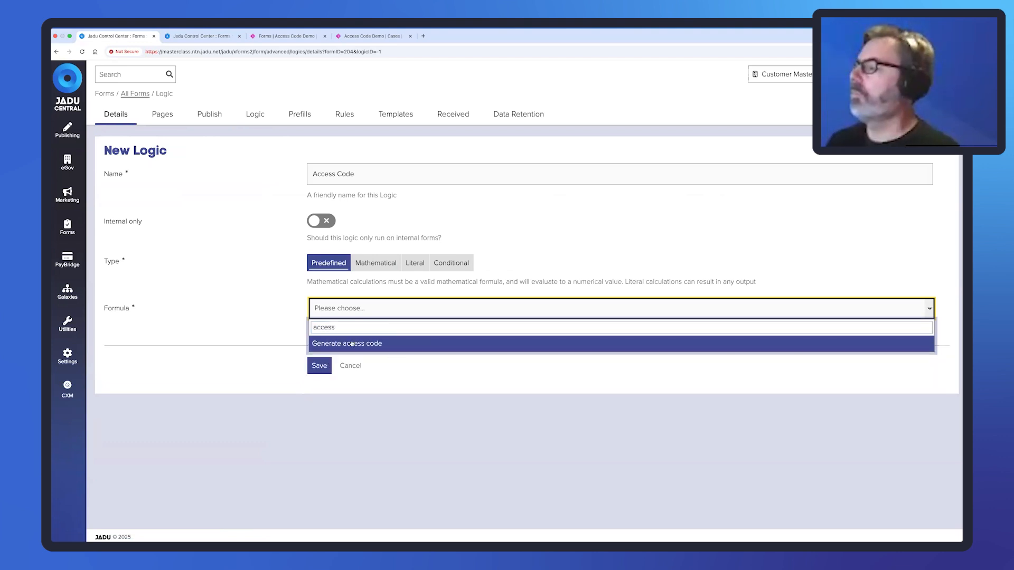
{"action": "left_click", "coordinate": [349, 343]}
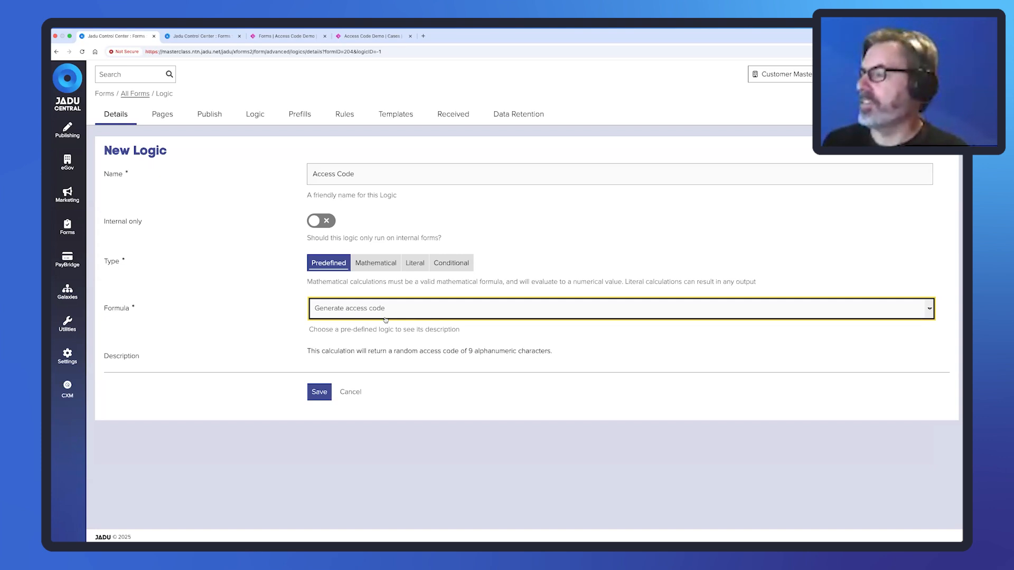
{"action": "left_click", "coordinate": [319, 393]}
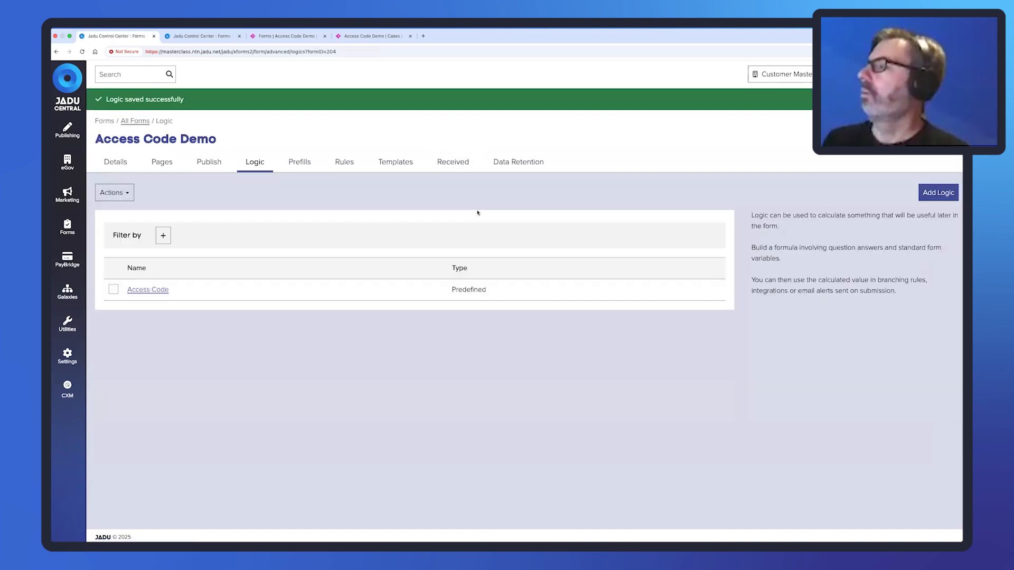
Start a new form rule titled 'Create Case'.
{"action": "left_click", "coordinate": [348, 163]}
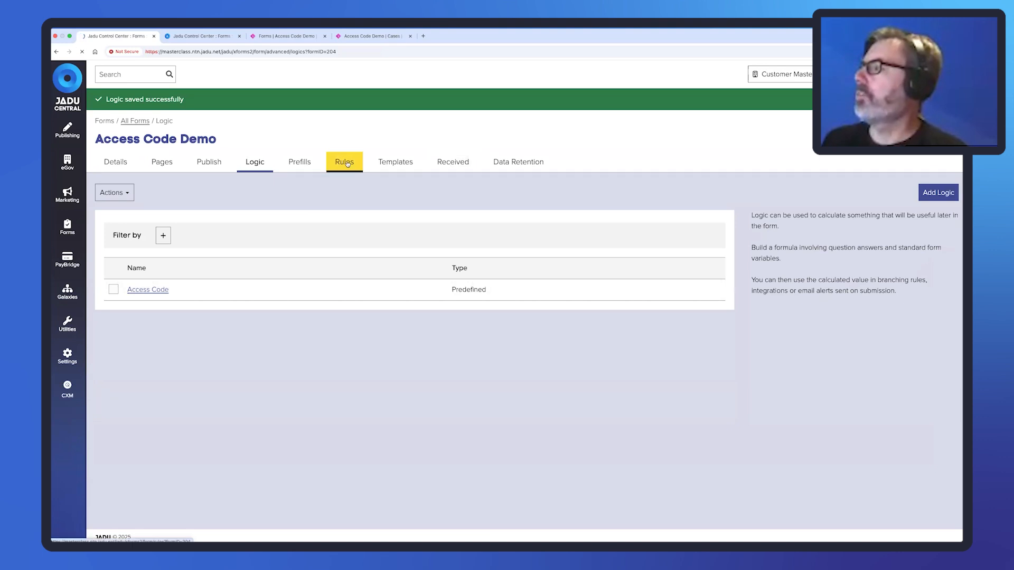
{"action": "left_click", "coordinate": [938, 167]}
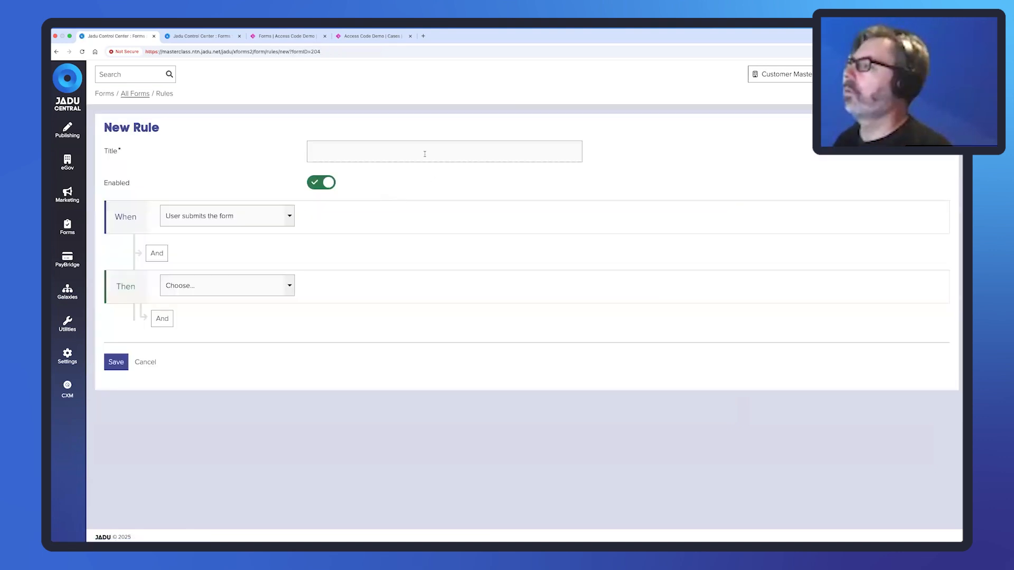
{"action": "left_click", "coordinate": [424, 154]}
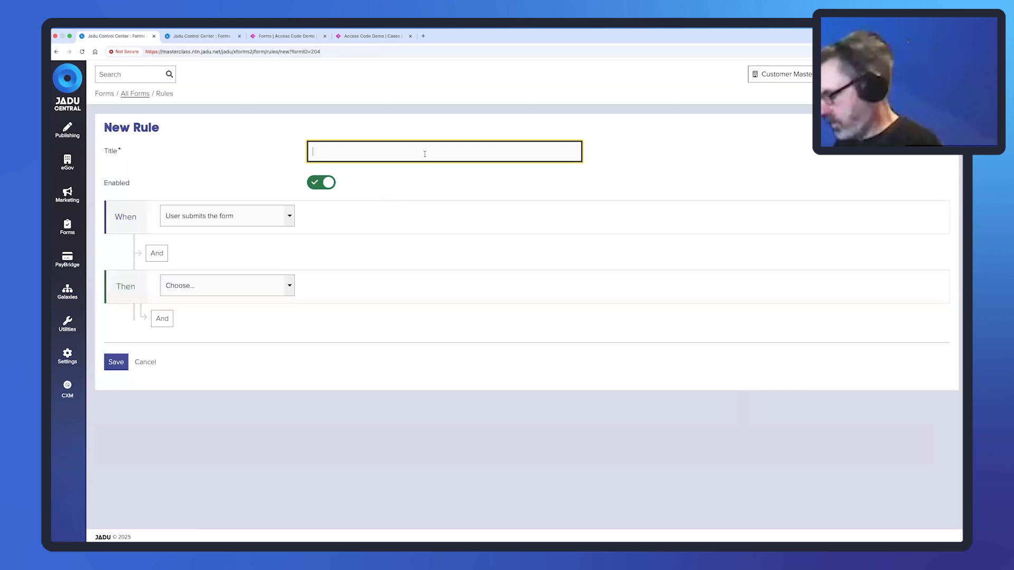
{"action": "type", "text": "Create CAse"}
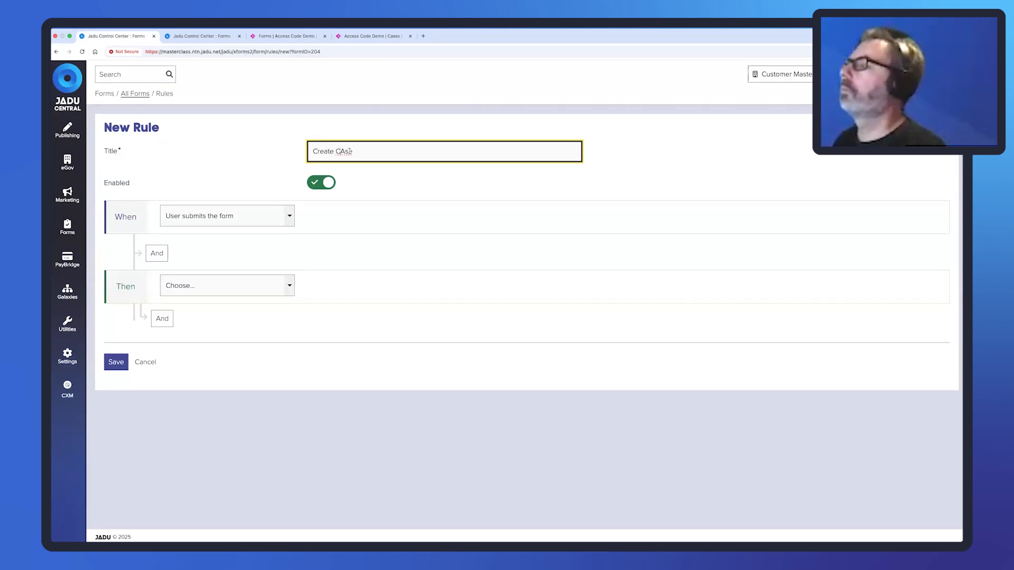
{"action": "key", "text": "Delete"}
{"action": "type", "text": "a"}
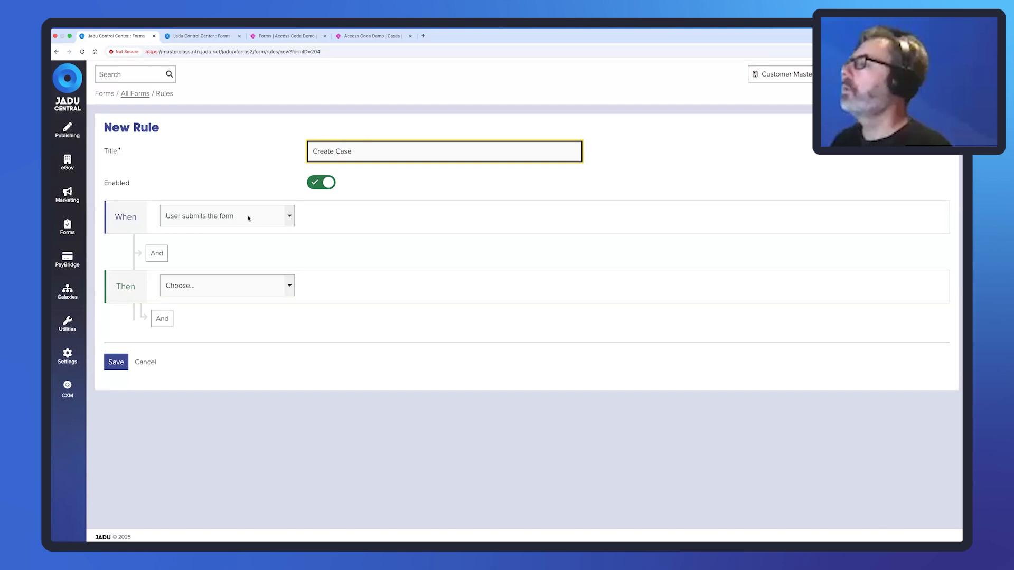
Make the rule's first action create a person with the Create Customer Record template.
{"action": "left_click", "coordinate": [290, 286]}
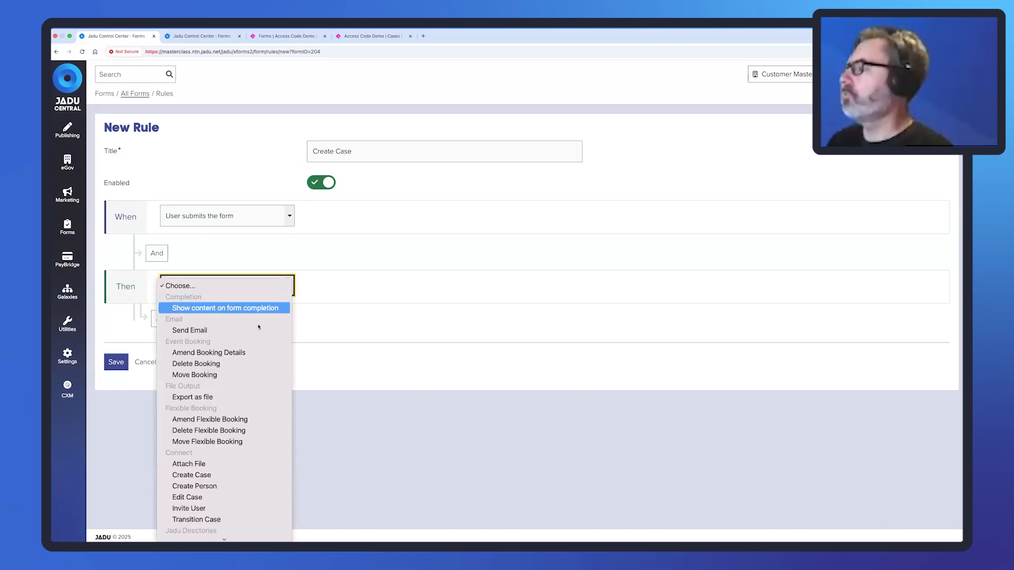
{"action": "left_click", "coordinate": [229, 485]}
{"action": "left_click", "coordinate": [477, 287]}
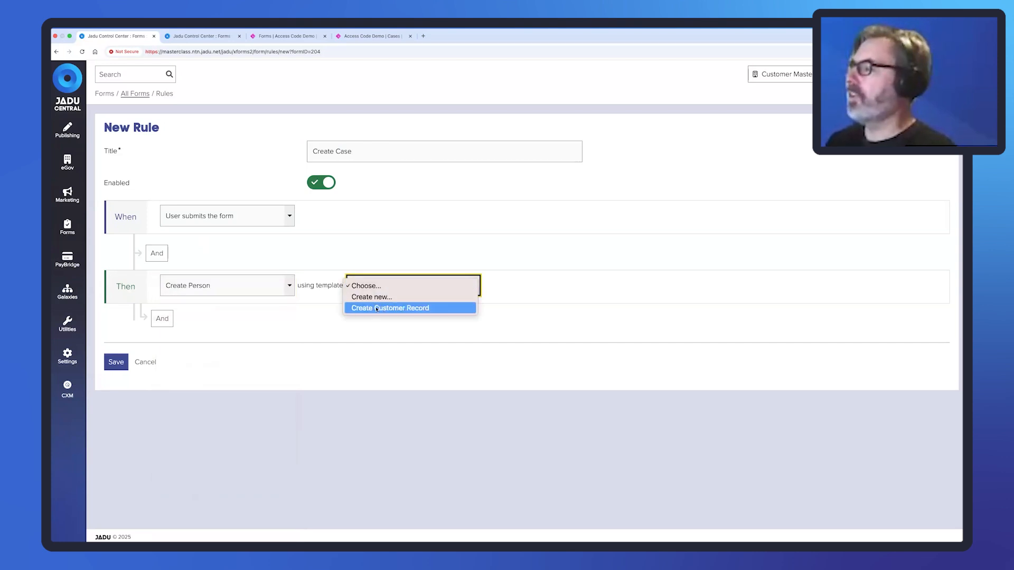
{"action": "left_click", "coordinate": [389, 309]}
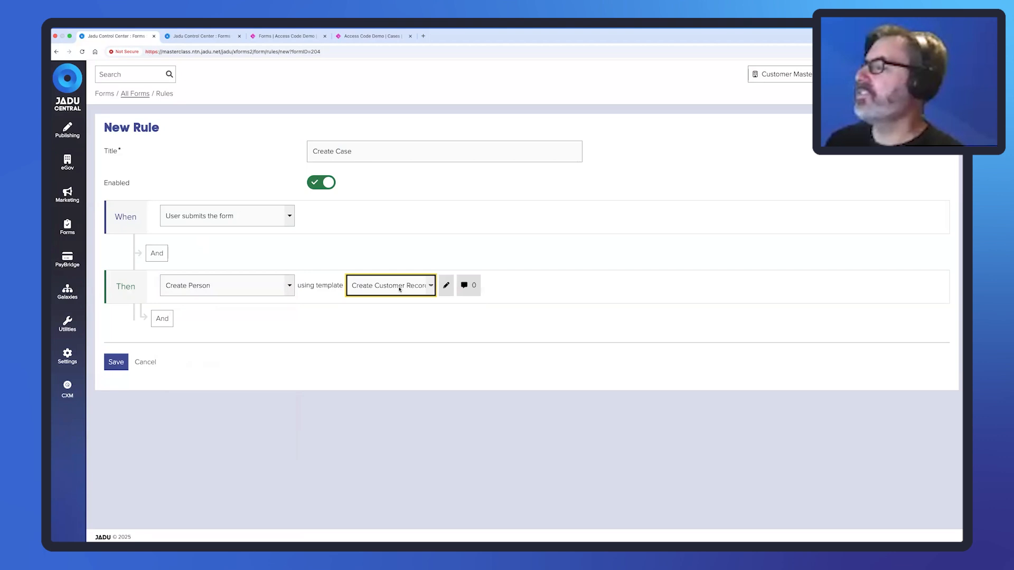
Add a second Create Case action and start a new template for it.
{"action": "left_click", "coordinate": [164, 320]}
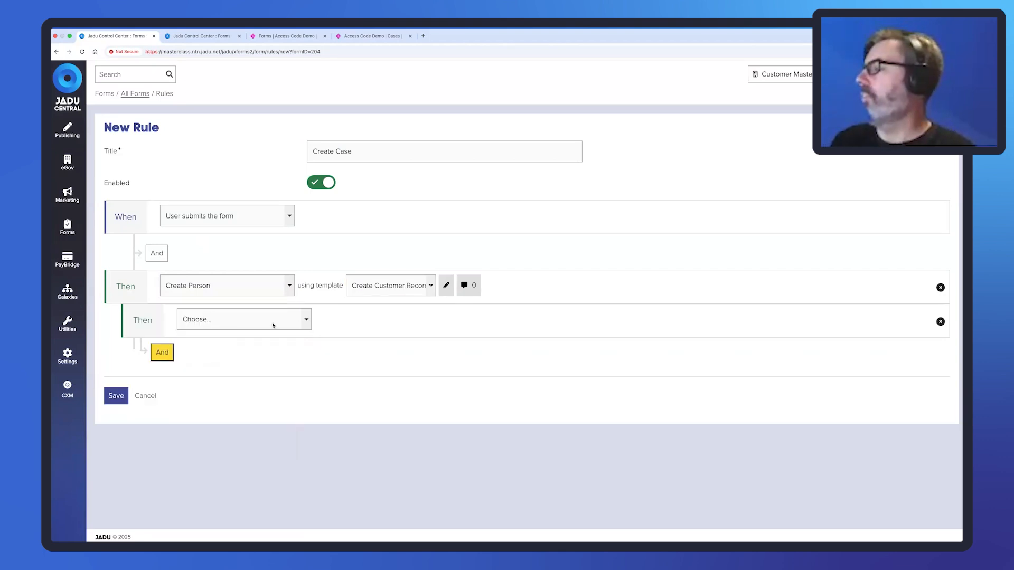
{"action": "left_click", "coordinate": [301, 321]}
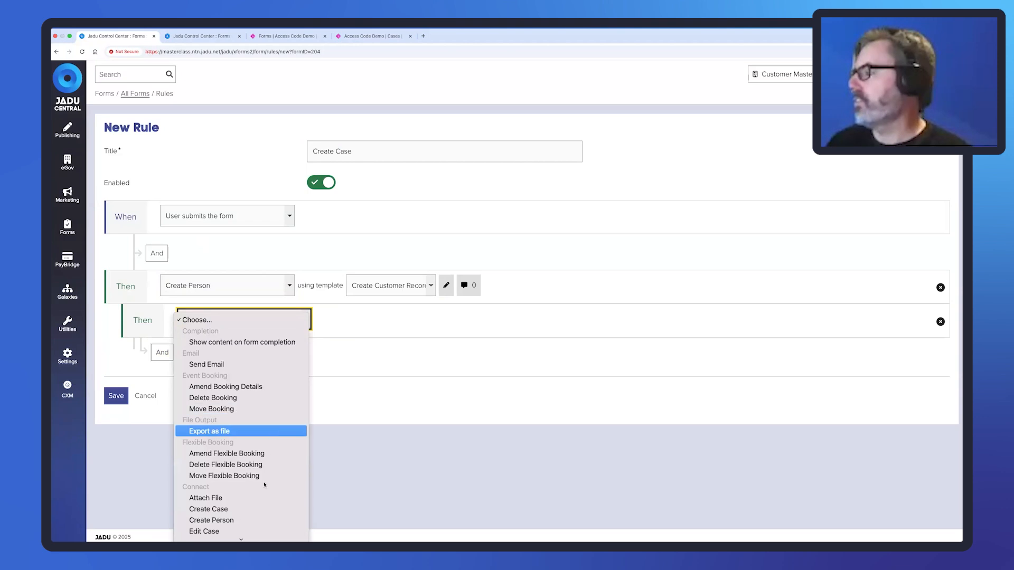
{"action": "left_click", "coordinate": [261, 512]}
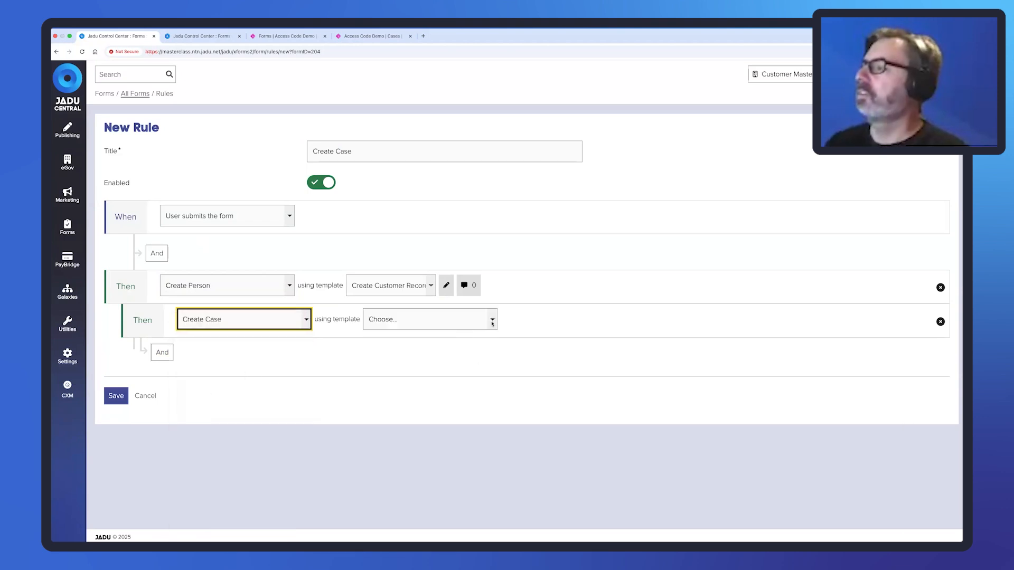
{"action": "left_click", "coordinate": [481, 320]}
{"action": "left_click", "coordinate": [449, 332]}
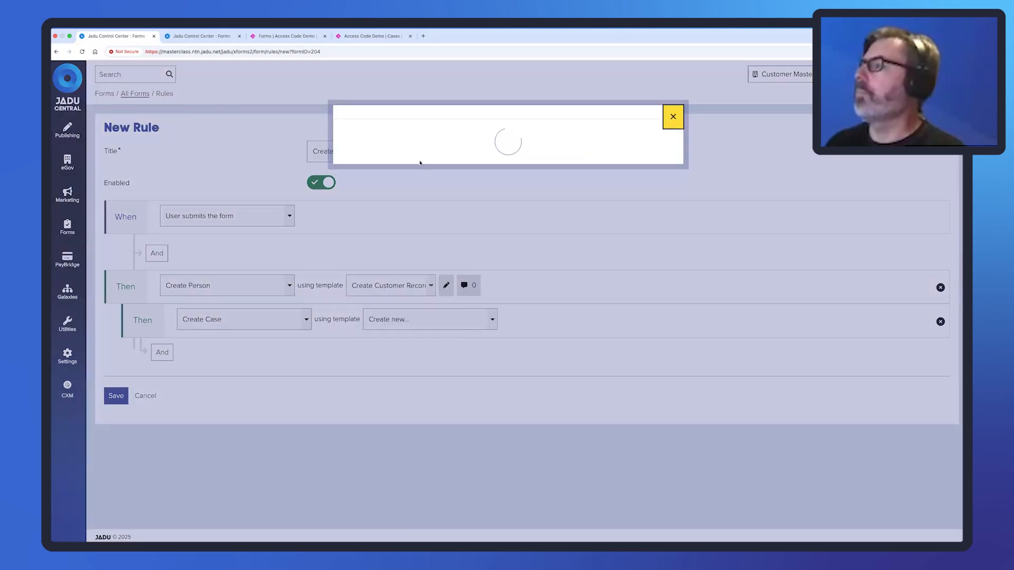
Title the new template 'Create Case', choose Access Code Demo as its case type, and continue.
{"action": "left_click", "coordinate": [445, 177]}
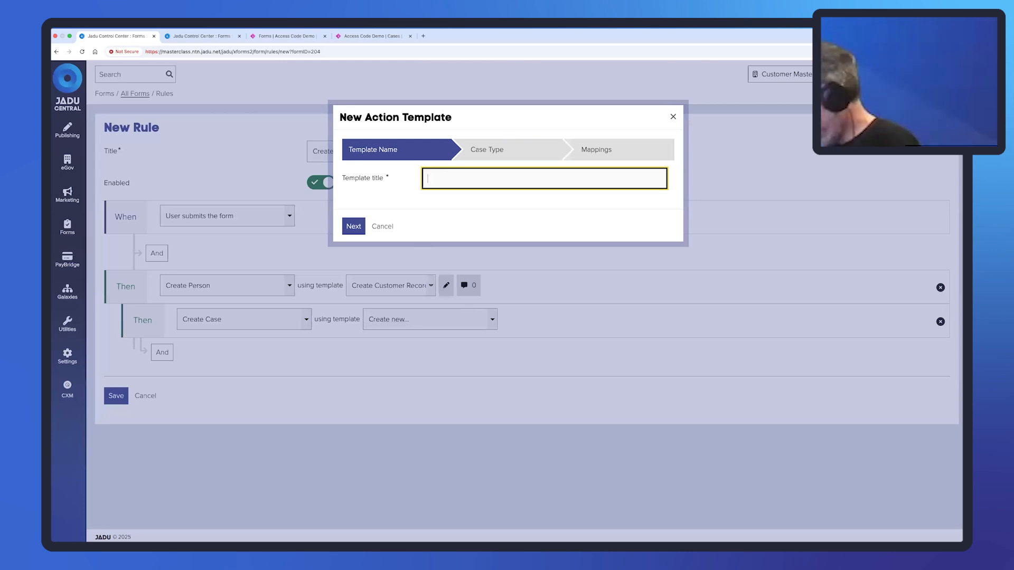
{"action": "type", "text": "Create Case"}
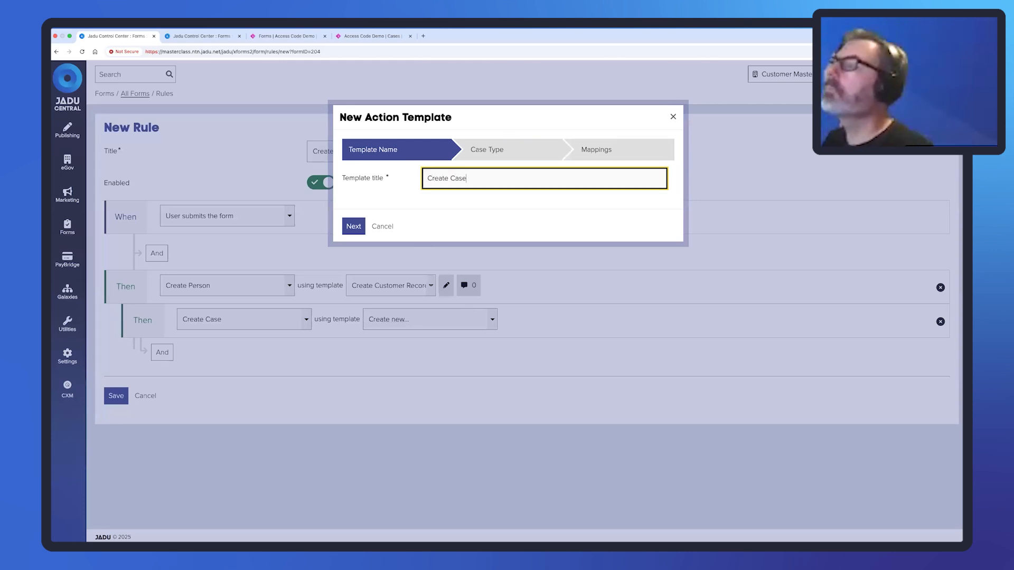
{"action": "left_click", "coordinate": [353, 226]}
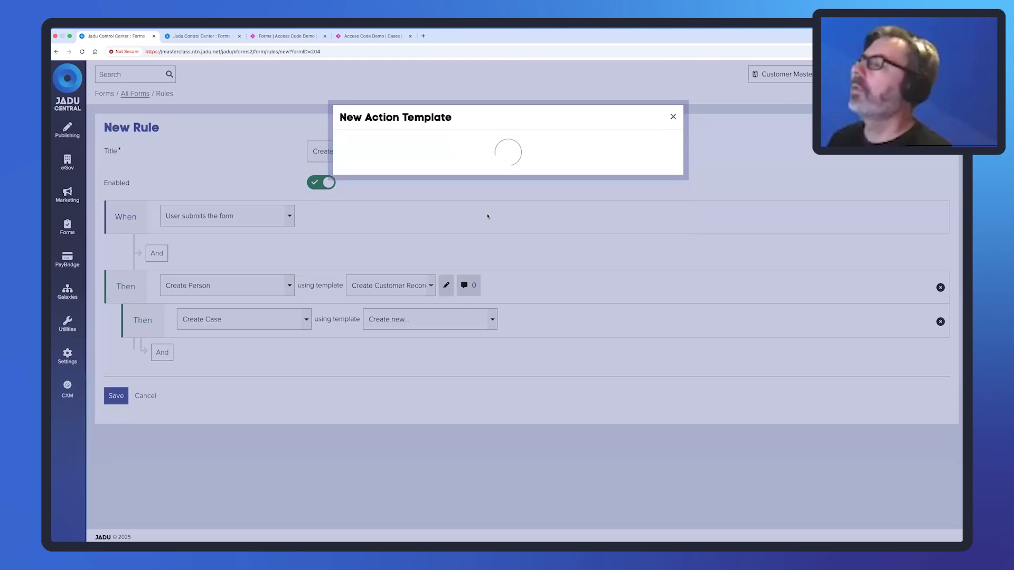
{"action": "left_click", "coordinate": [449, 179]}
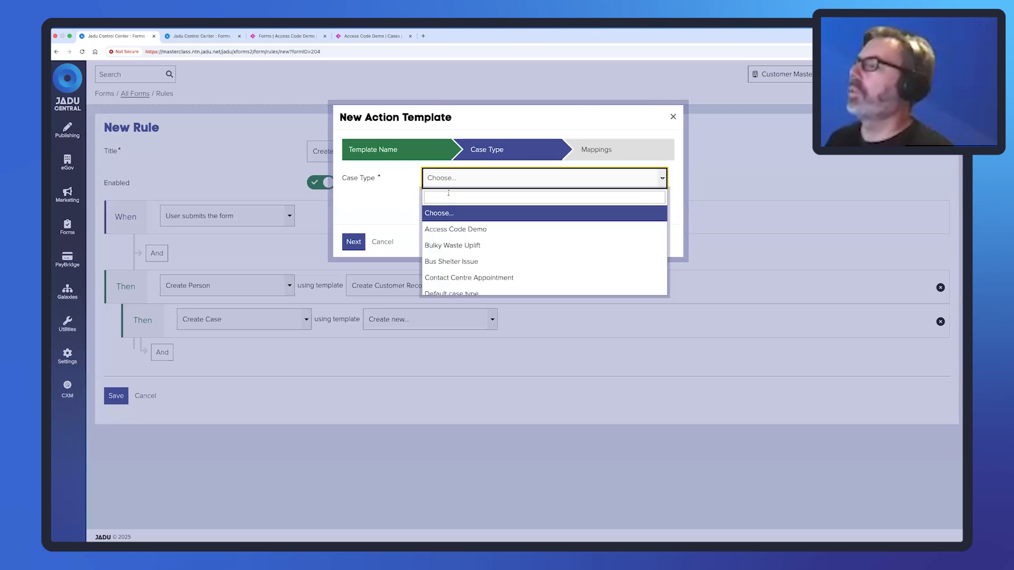
{"action": "left_click", "coordinate": [473, 230]}
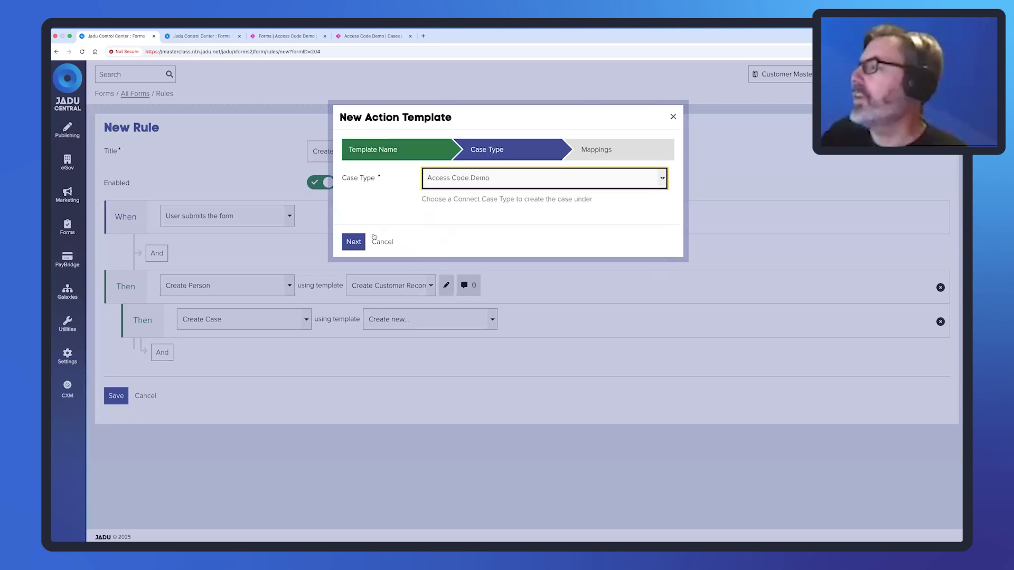
{"action": "left_click", "coordinate": [353, 242]}
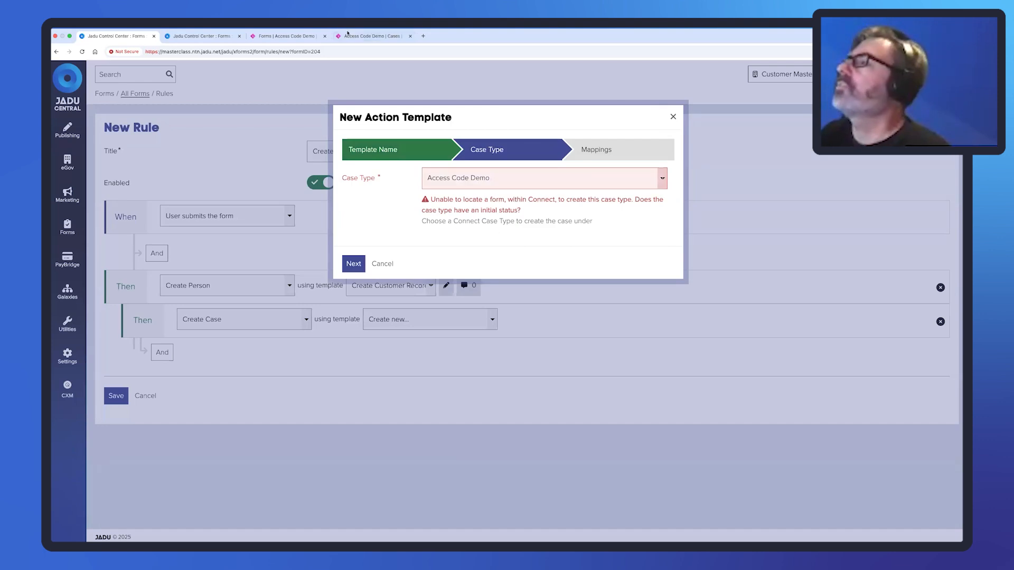
Change the Access Code Demo Open status type from Normal to Initial and save it.
{"action": "left_click", "coordinate": [285, 35]}
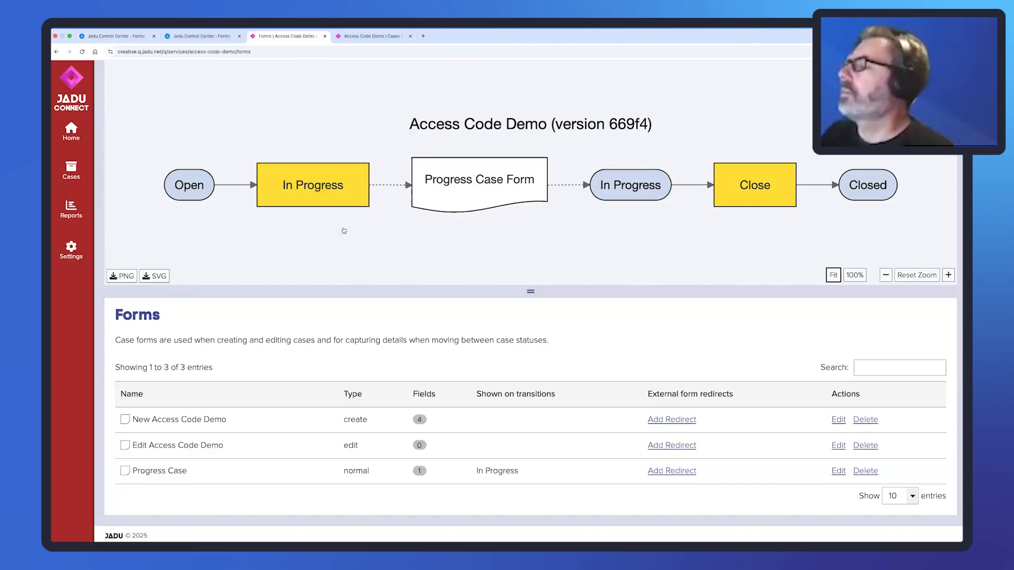
{"action": "scroll", "coordinate": [301, 139], "scroll_direction": "up", "scroll_amount": 2}
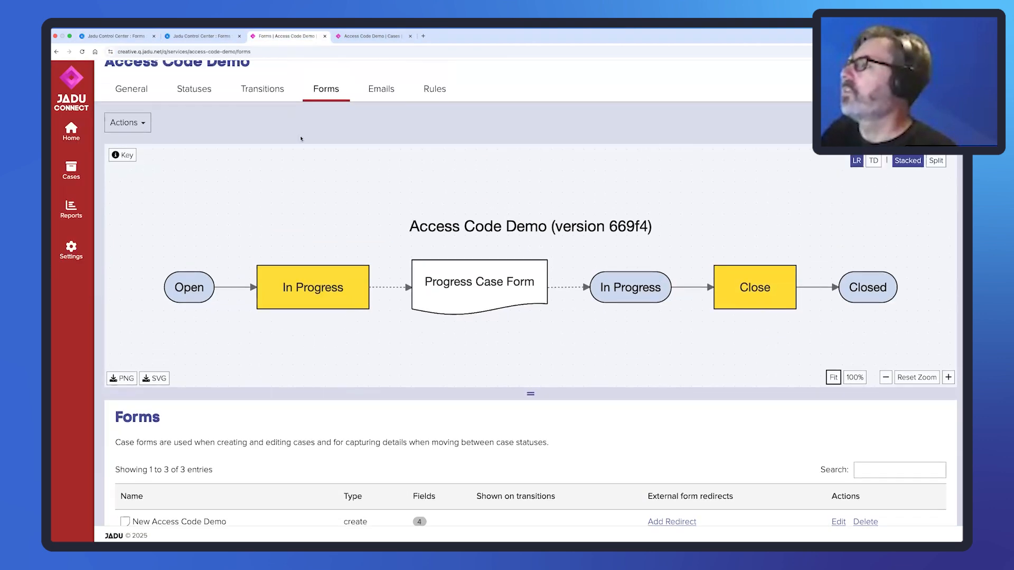
{"action": "scroll", "coordinate": [301, 139], "scroll_direction": "up", "scroll_amount": 1}
{"action": "left_click", "coordinate": [194, 134]}
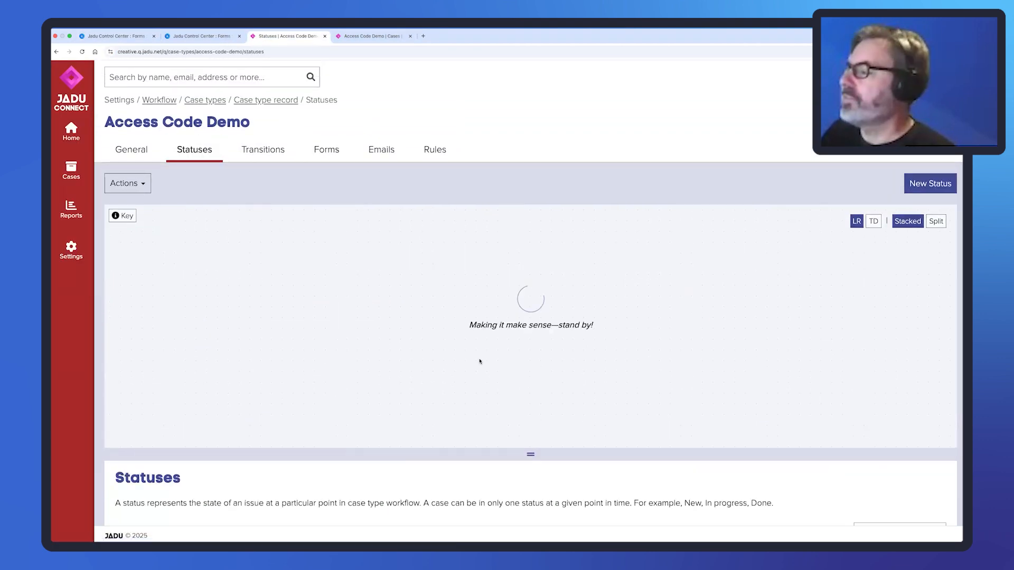
{"action": "scroll", "coordinate": [479, 361], "scroll_direction": "down", "scroll_amount": 3}
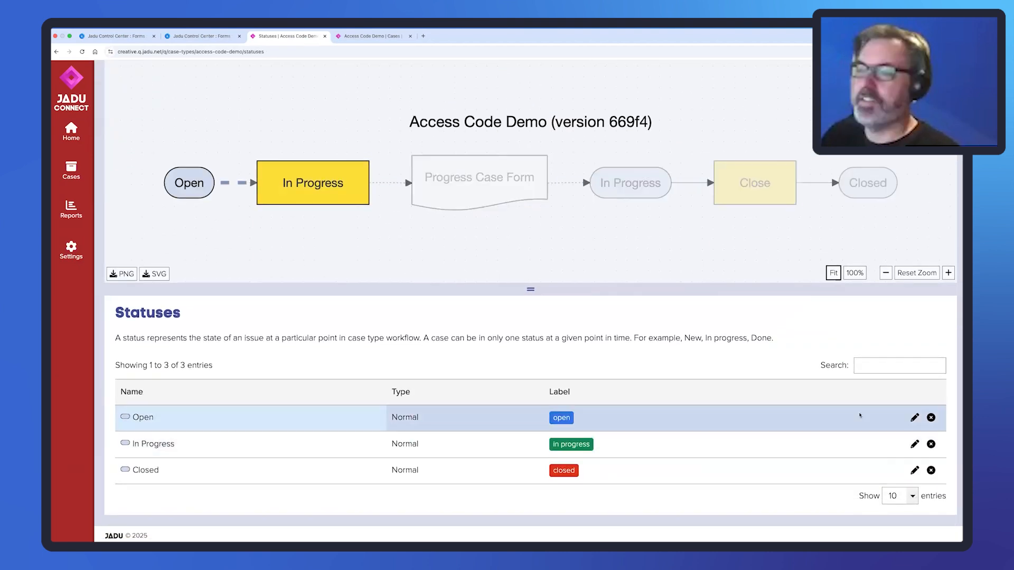
{"action": "left_click", "coordinate": [914, 417]}
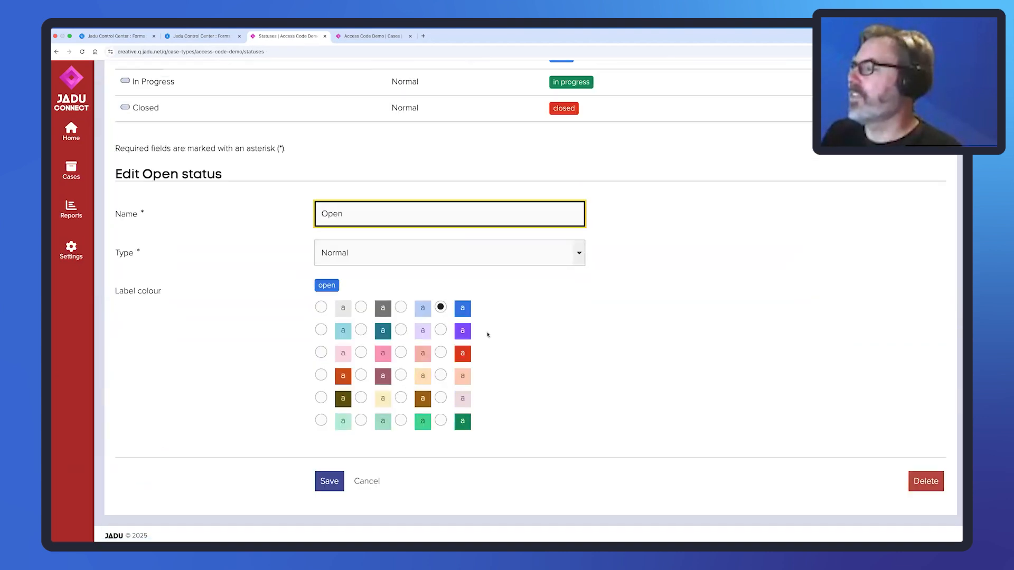
{"action": "left_click", "coordinate": [515, 260]}
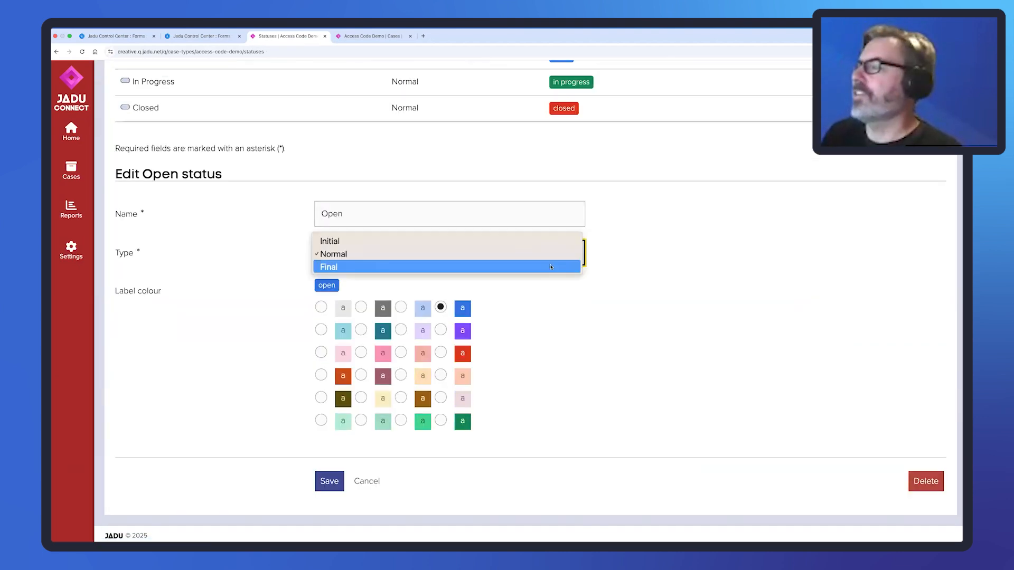
{"action": "left_click", "coordinate": [519, 241]}
{"action": "left_click", "coordinate": [330, 481]}
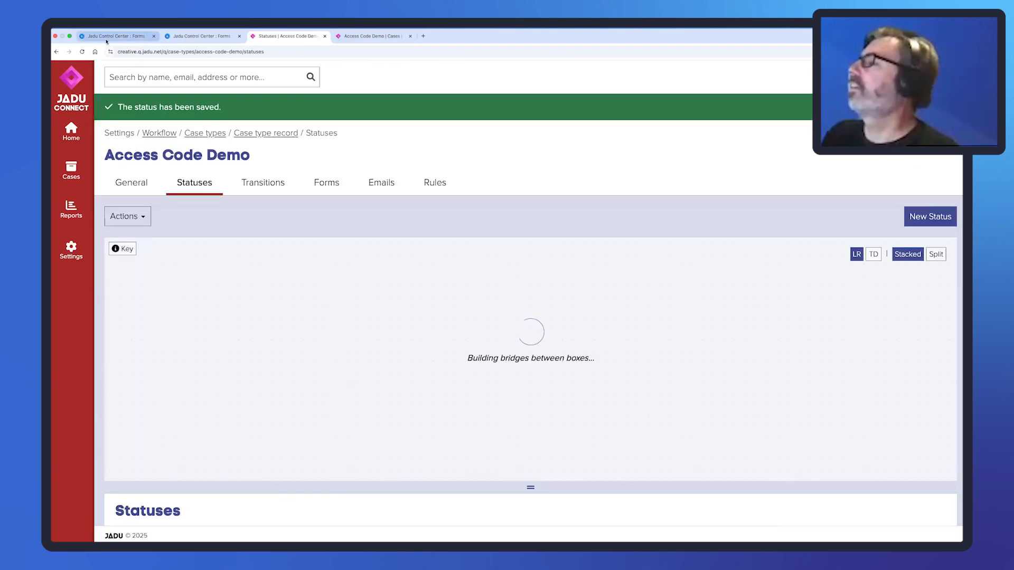
Reselect Access Code Demo as the template's case type and take the person from the previous action.
{"action": "left_click", "coordinate": [113, 36]}
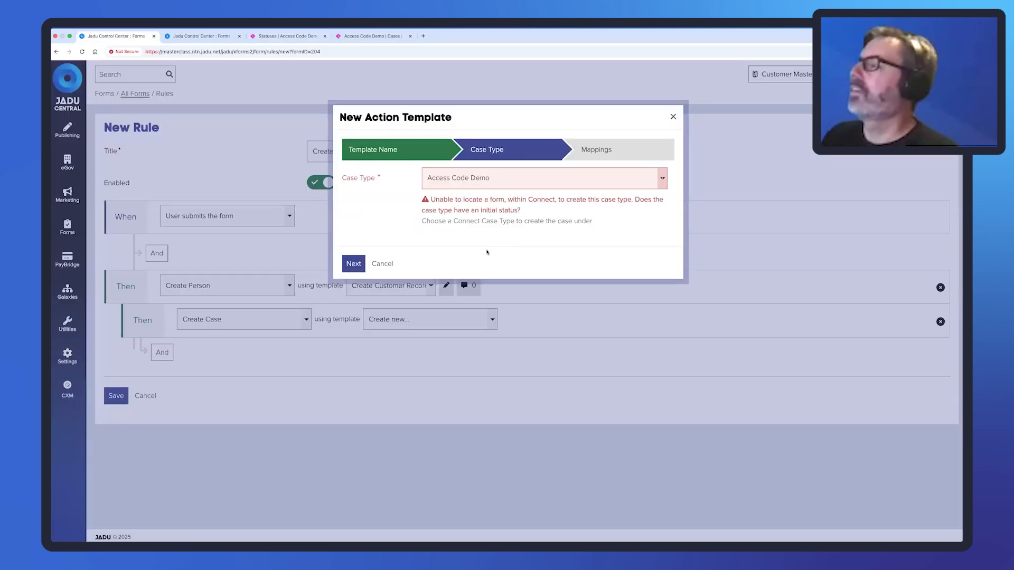
{"action": "left_click", "coordinate": [385, 151]}
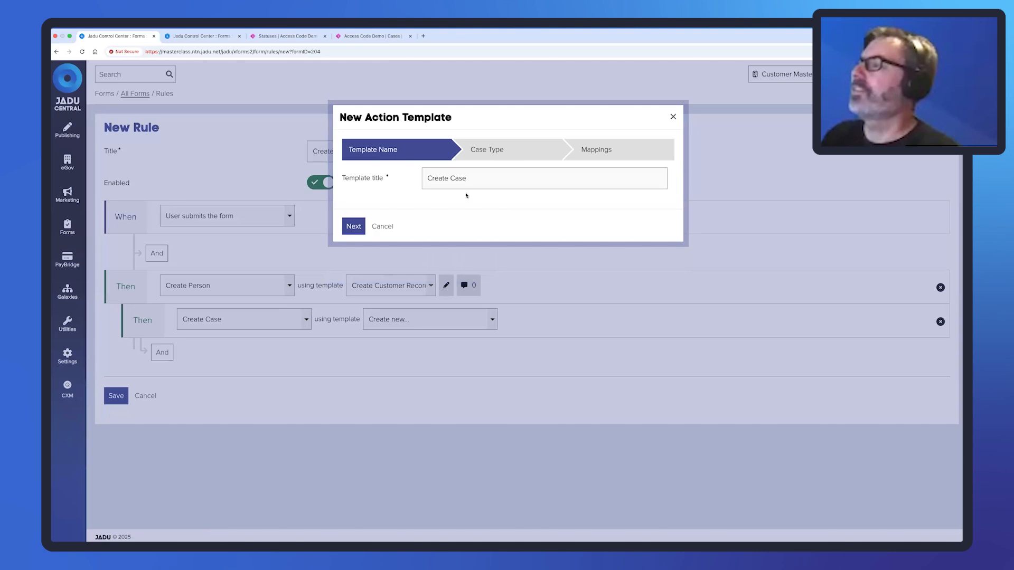
{"action": "left_click", "coordinate": [351, 227]}
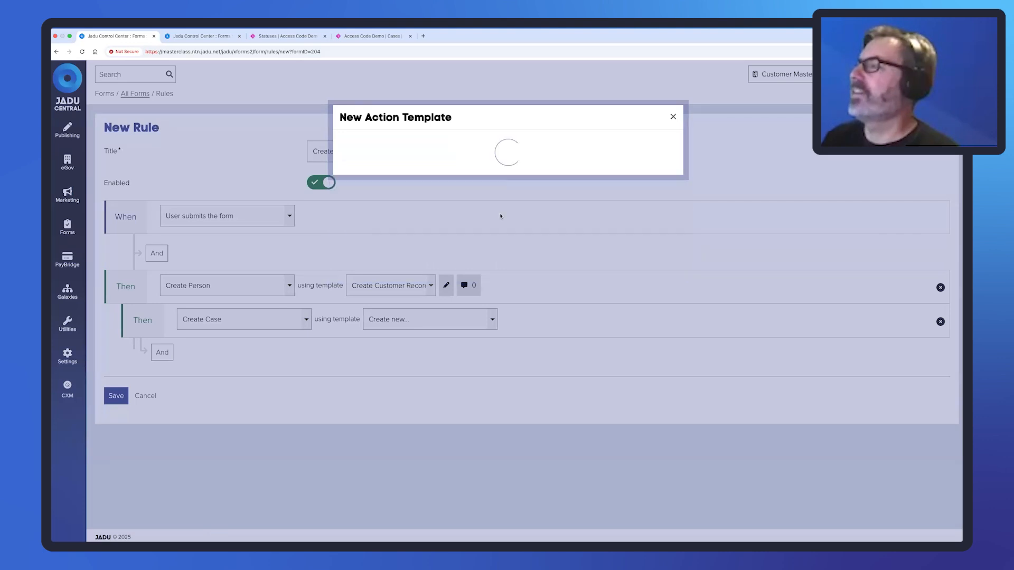
{"action": "left_click", "coordinate": [472, 178]}
{"action": "left_click", "coordinate": [470, 227]}
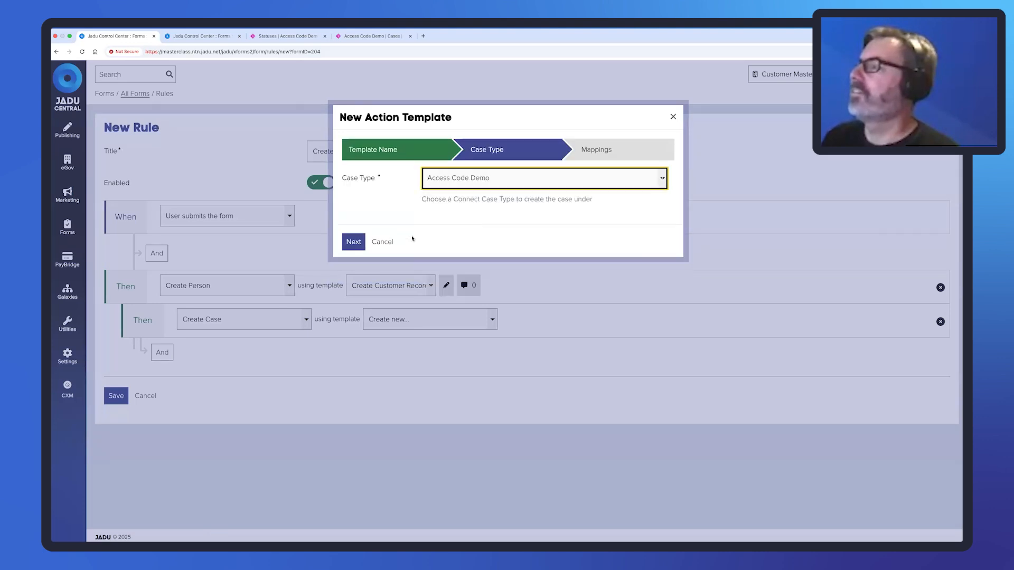
{"action": "left_click", "coordinate": [353, 241]}
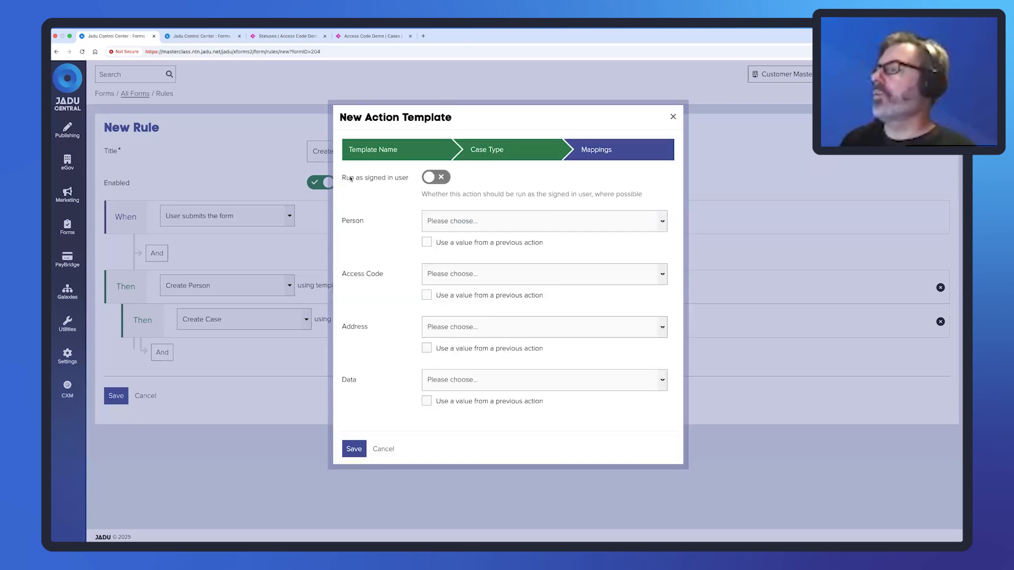
{"action": "left_click_drag", "start_coordinate": [350, 179], "coordinate": [409, 178]}
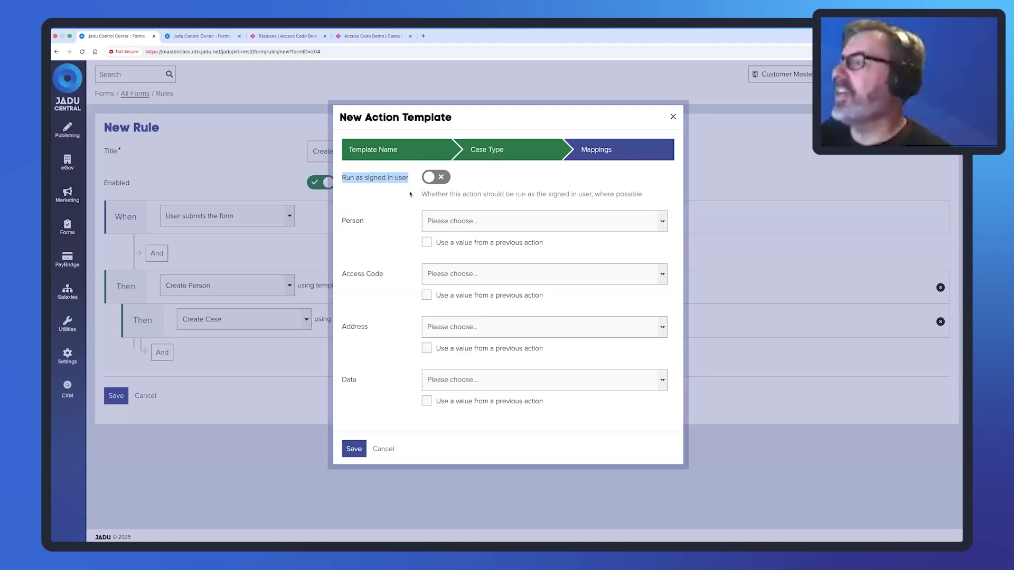
{"action": "left_click", "coordinate": [427, 242]}
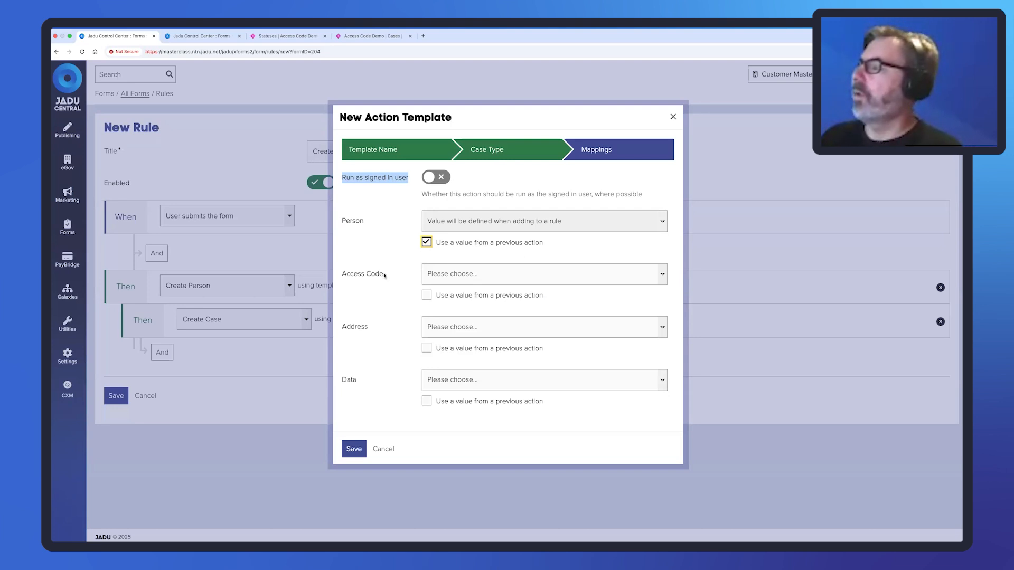
Map Access Code to the form's Access Code field and Address to Address - property_identifier.
{"action": "left_click", "coordinate": [662, 274]}
{"action": "left_click", "coordinate": [624, 289]}
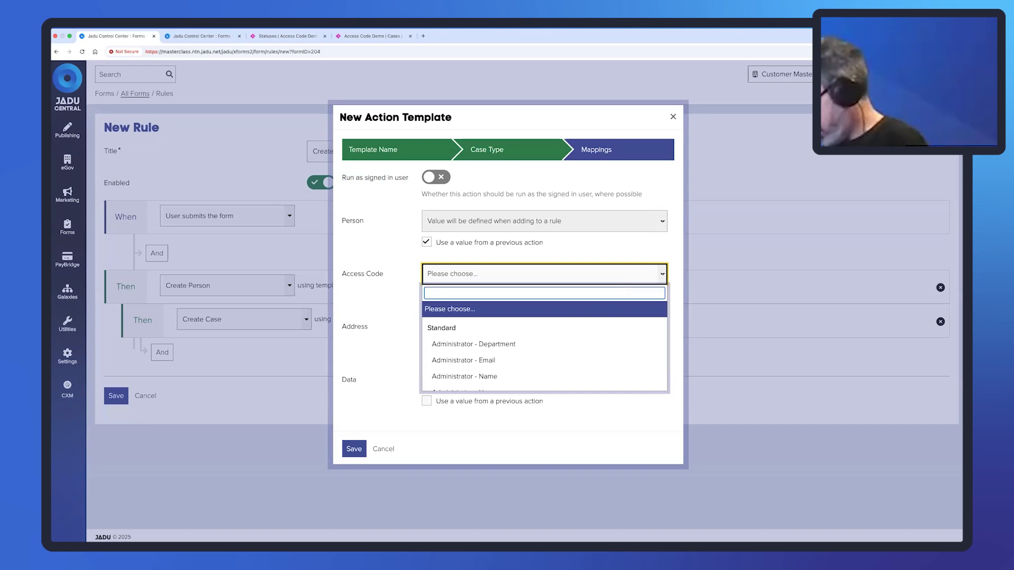
{"action": "type", "text": "Access"}
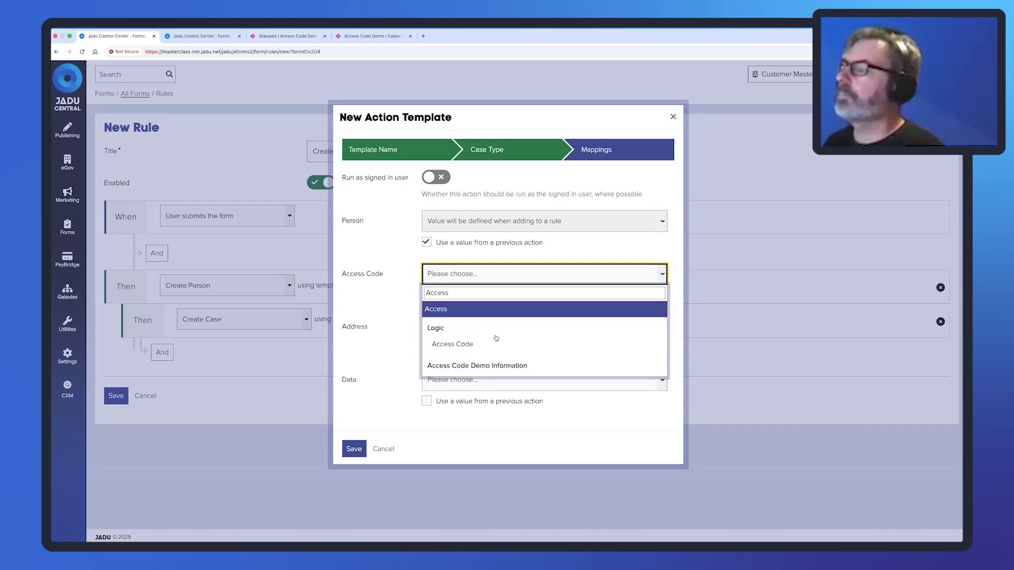
{"action": "left_click", "coordinate": [495, 343]}
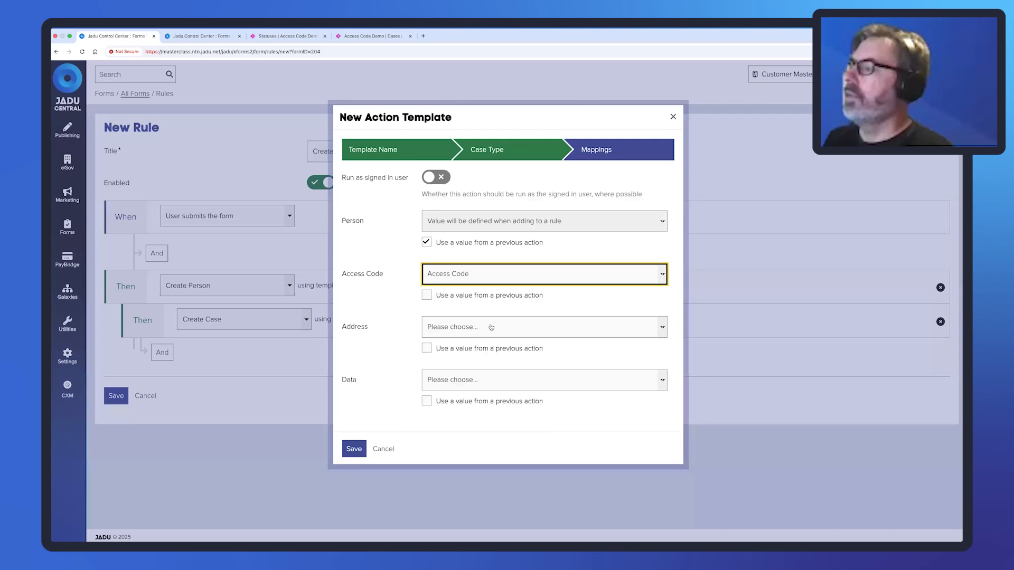
{"action": "left_click", "coordinate": [491, 327]}
{"action": "left_click", "coordinate": [490, 344]}
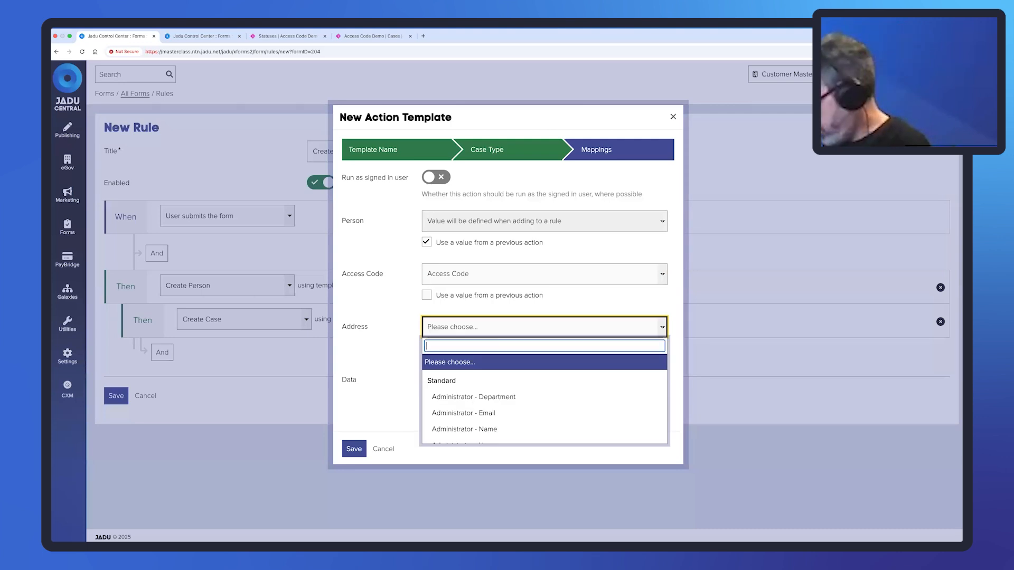
{"action": "type", "text": "address"}
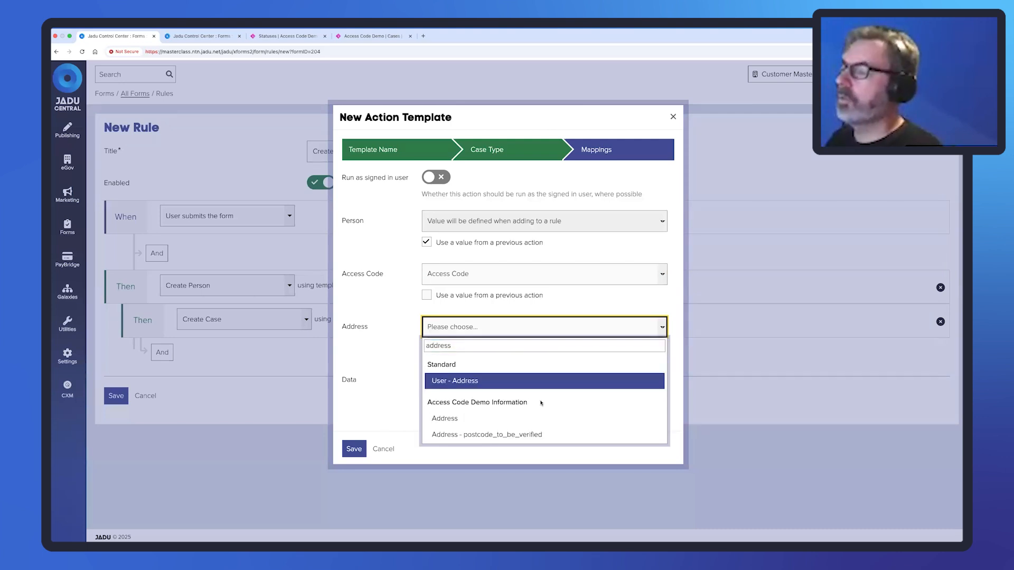
{"action": "scroll", "coordinate": [540, 404], "scroll_direction": "down", "scroll_amount": 2}
{"action": "left_click", "coordinate": [525, 423]}
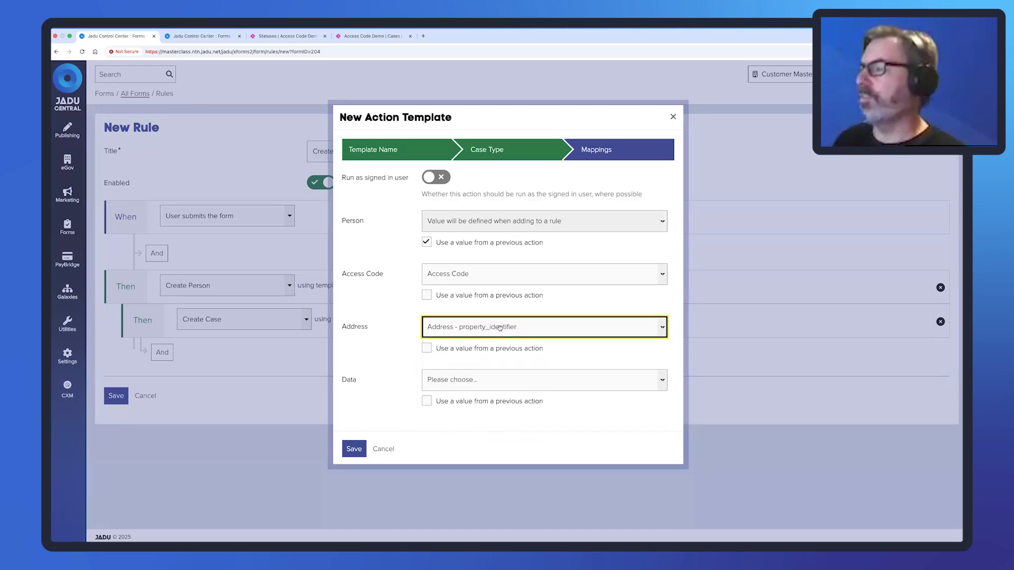
Map the Data field to the Information answer and save the Create Case template.
{"action": "left_click", "coordinate": [663, 383]}
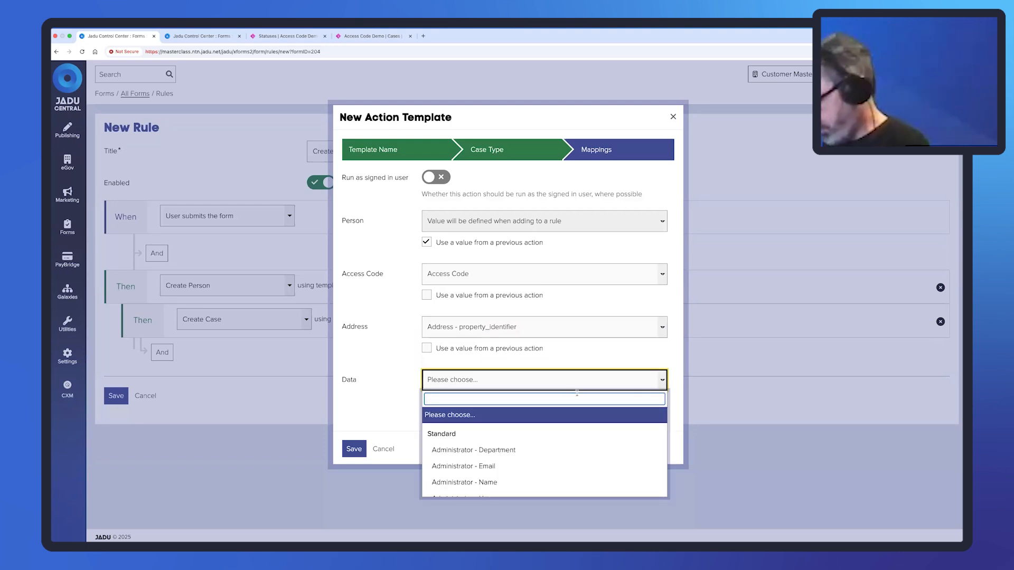
{"action": "type", "text": "Inform"}
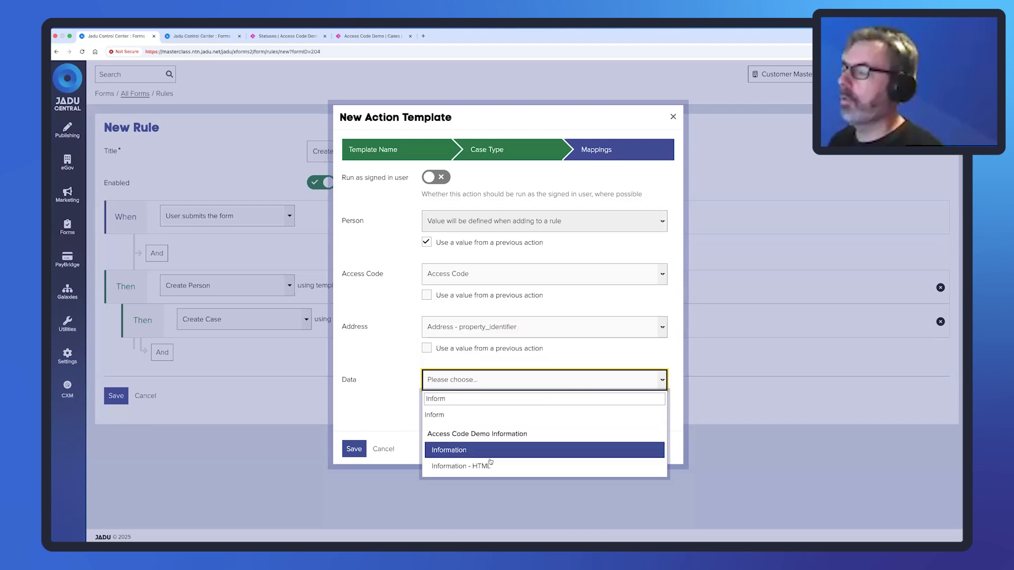
{"action": "left_click", "coordinate": [474, 452]}
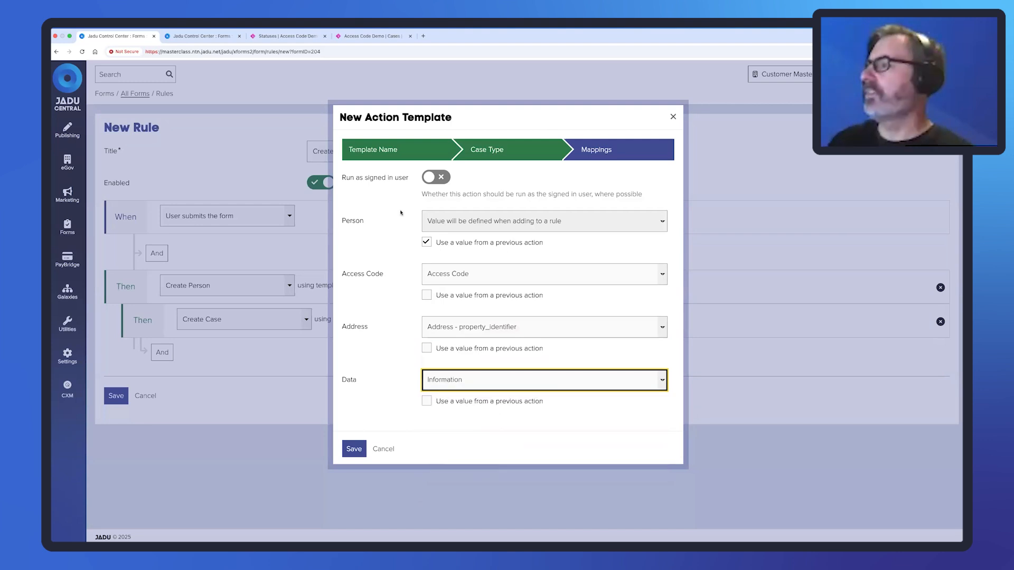
{"action": "left_click", "coordinate": [354, 449]}
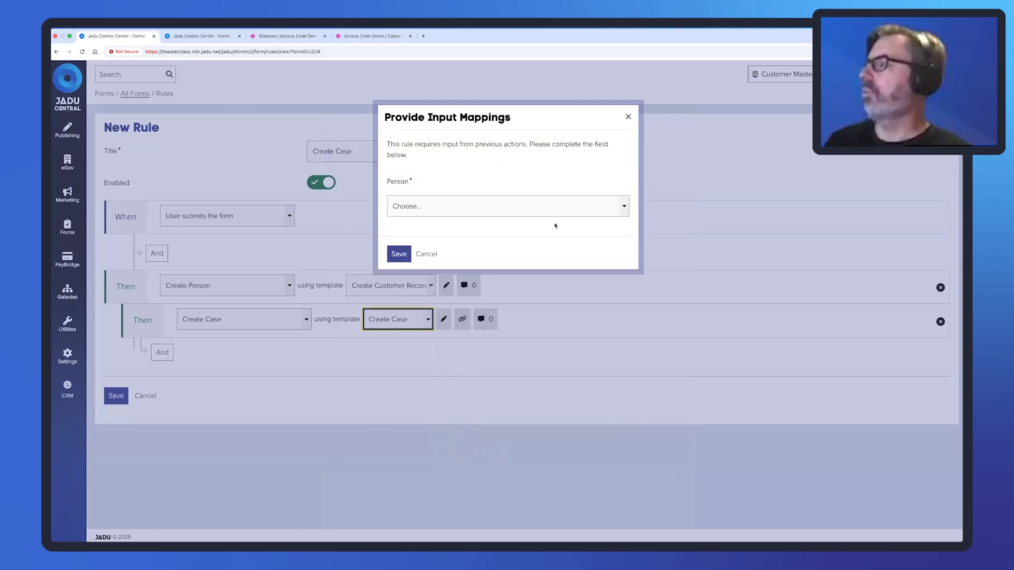
Set the case's Person input to Connect - Create Person - Create Customer Record and confirm.
{"action": "left_click", "coordinate": [621, 212]}
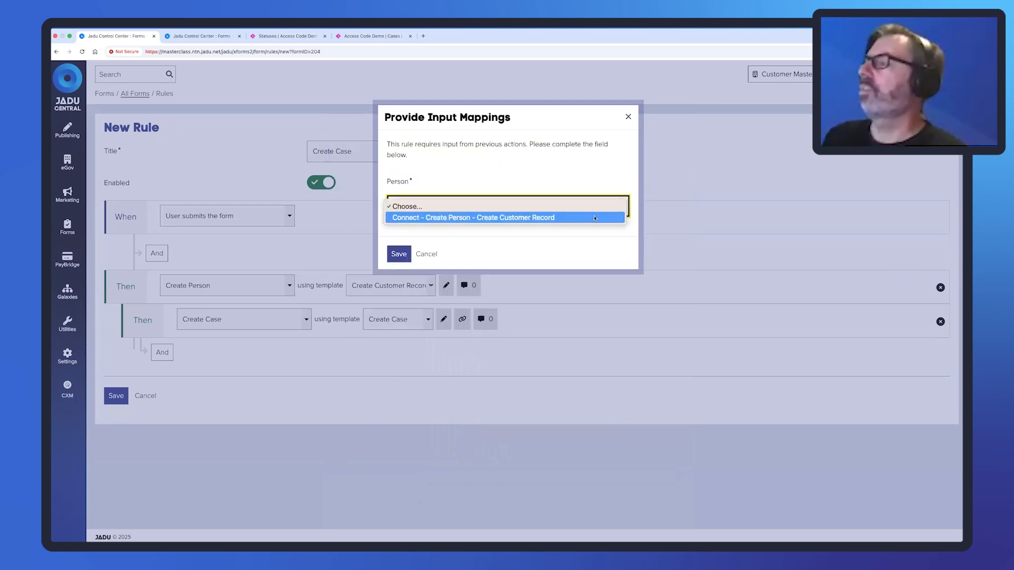
{"action": "left_click", "coordinate": [475, 218]}
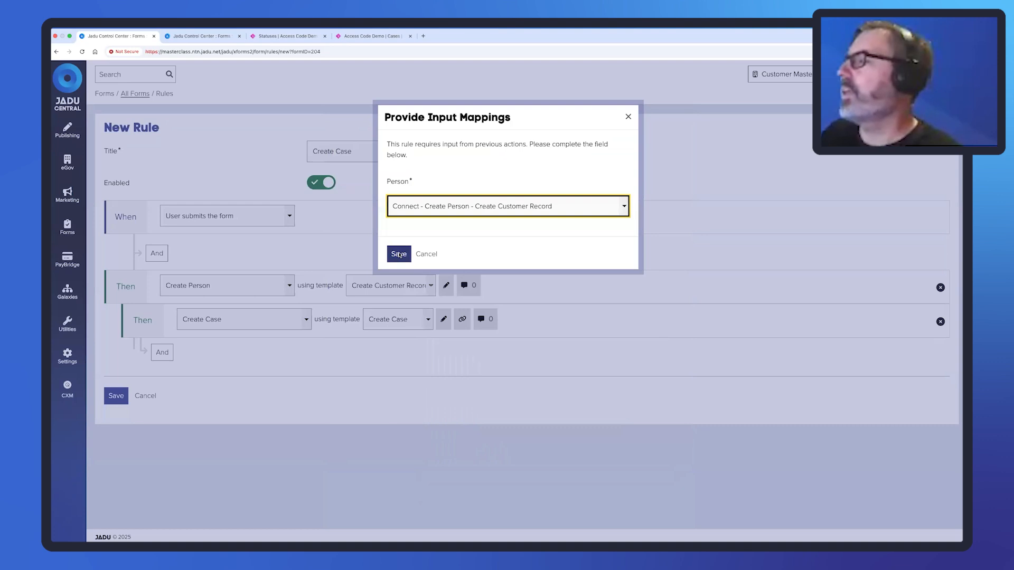
{"action": "left_click", "coordinate": [402, 254]}
Add a 'Show content on form completion' action and start a new template for it.
{"action": "left_click", "coordinate": [156, 359]}
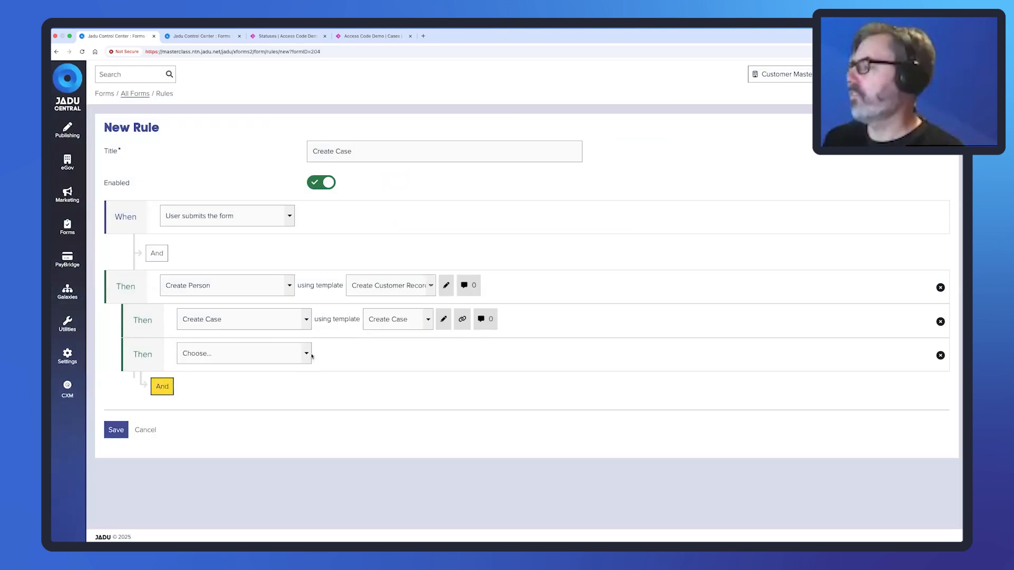
{"action": "left_click", "coordinate": [306, 354]}
{"action": "left_click", "coordinate": [288, 375]}
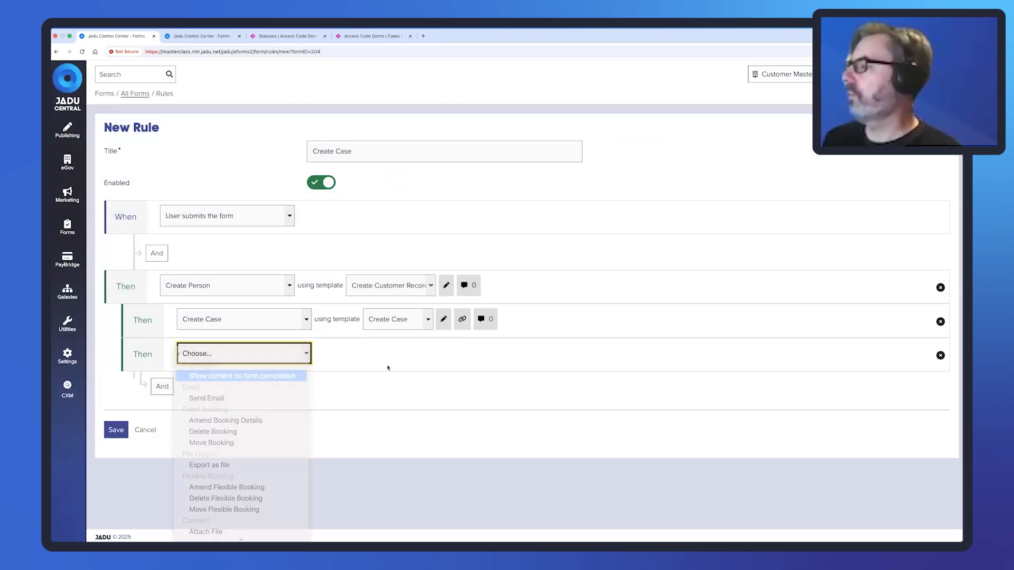
{"action": "left_click", "coordinate": [492, 355]}
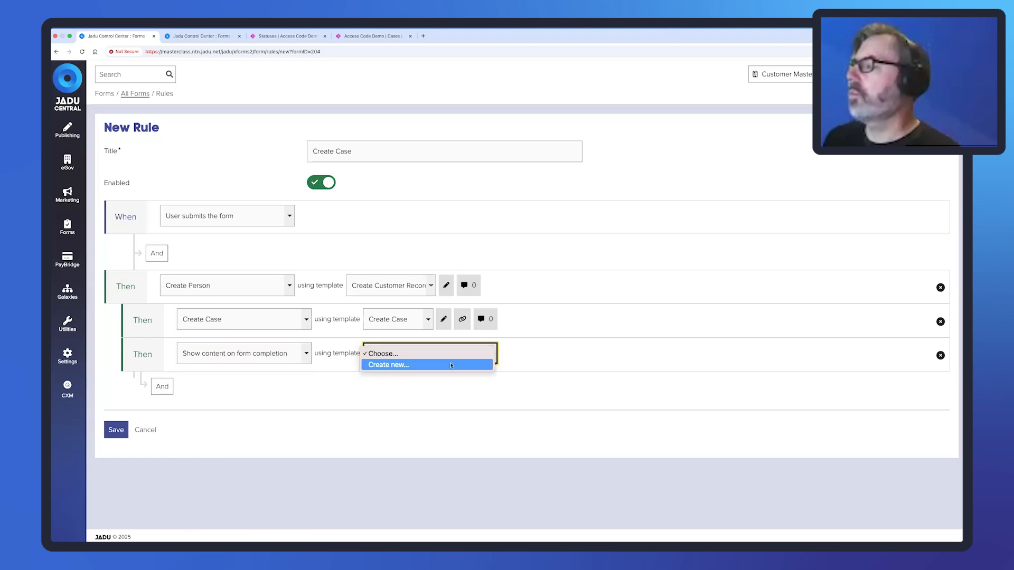
{"action": "left_click", "coordinate": [452, 366]}
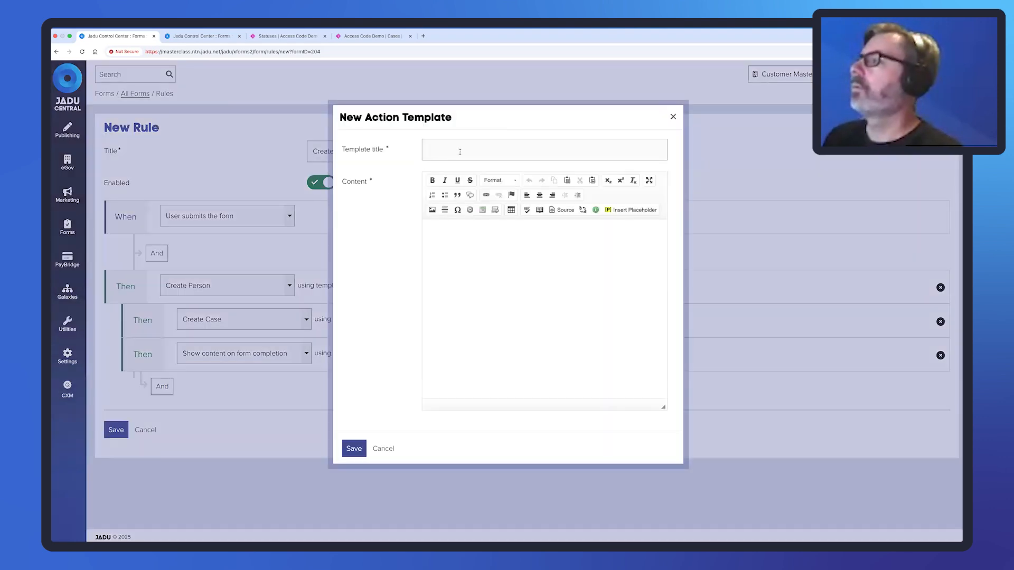
Write a 'Confirmation' template showing Case Reference and Access Code labels with their Connect and Logic placeholders.
{"action": "left_click", "coordinate": [460, 152]}
{"action": "type", "text": "C"}
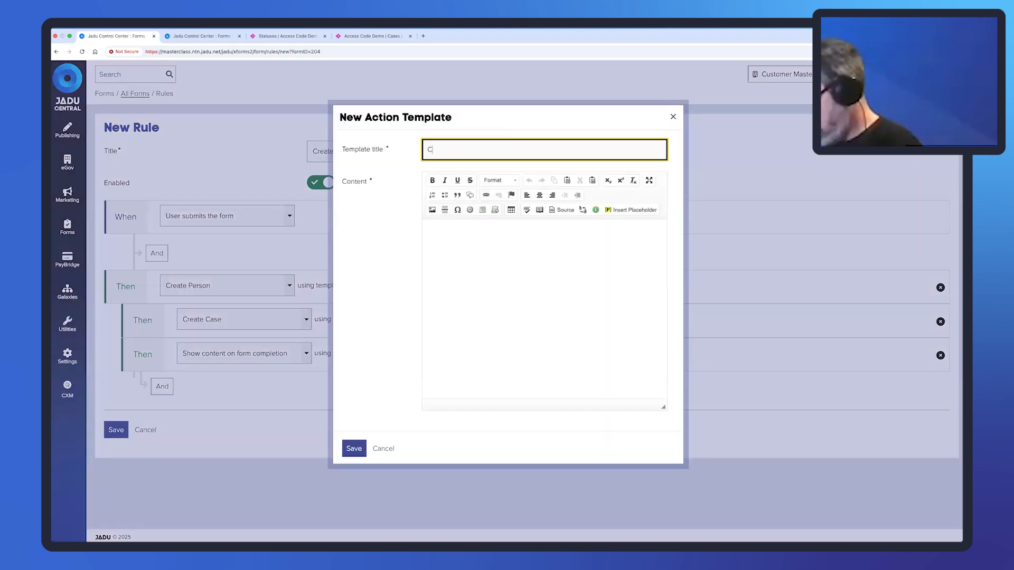
{"action": "type", "text": "onfirmation"}
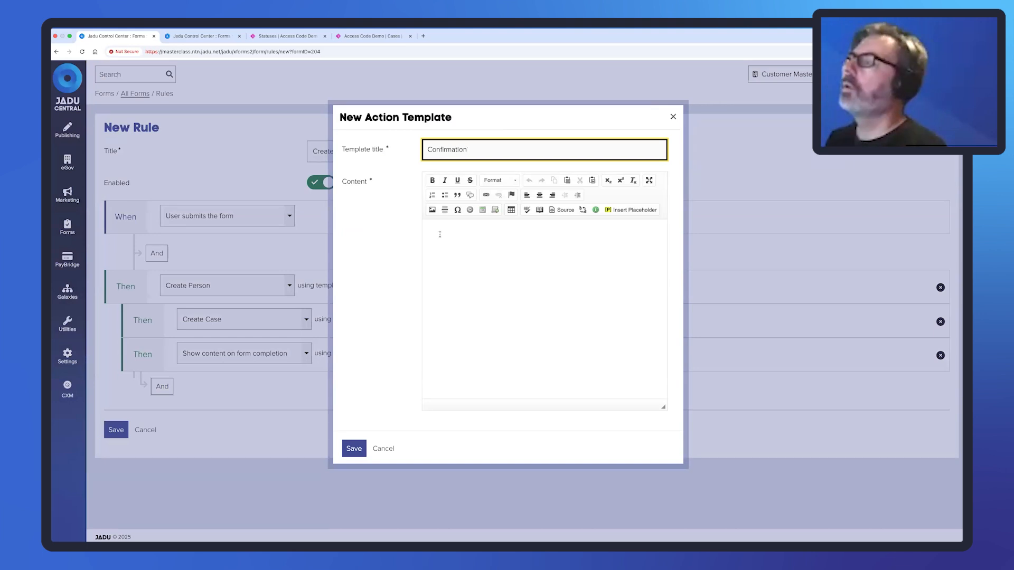
{"action": "left_click", "coordinate": [440, 234]}
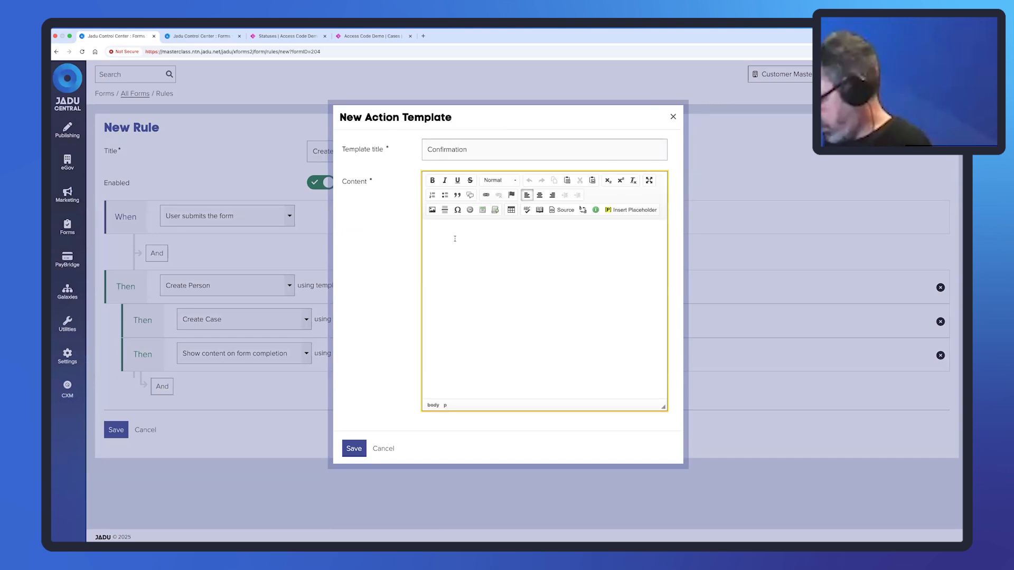
{"action": "type", "text": "Case Refe"}
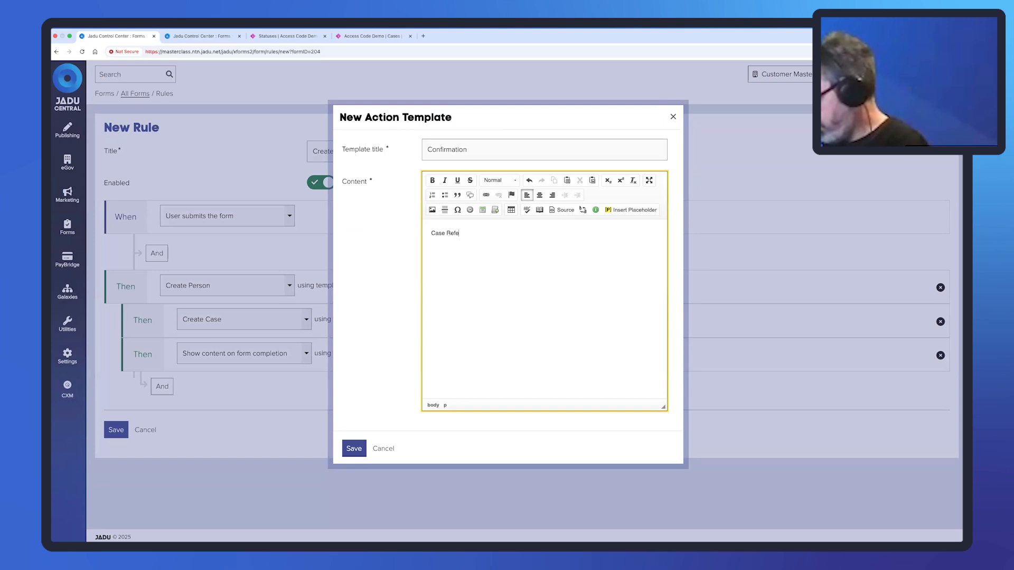
{"action": "type", "text": "rence"}
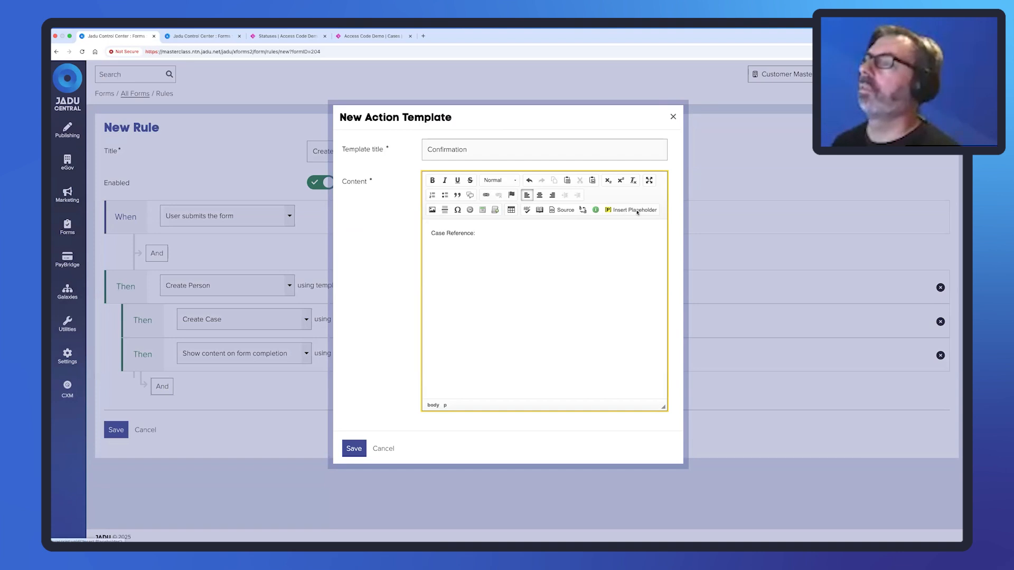
{"action": "left_click", "coordinate": [634, 210]}
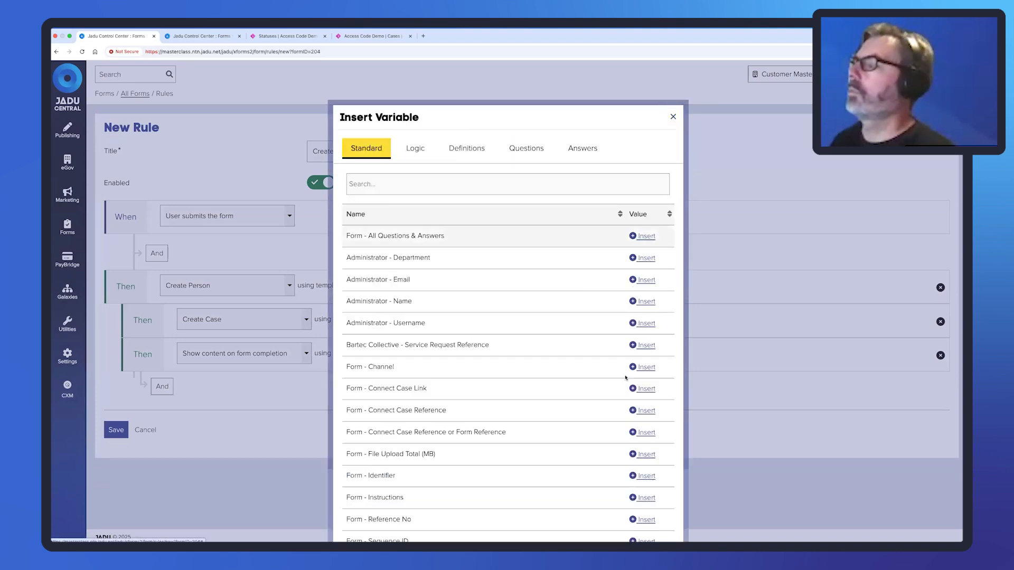
{"action": "left_click", "coordinate": [650, 411]}
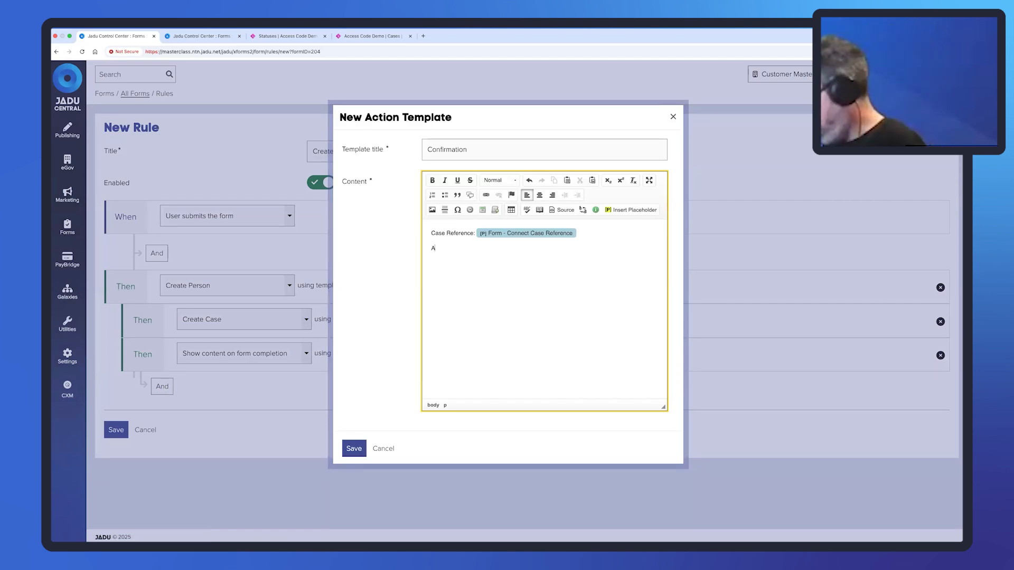
{"action": "type", "text": "ccess Code:"}
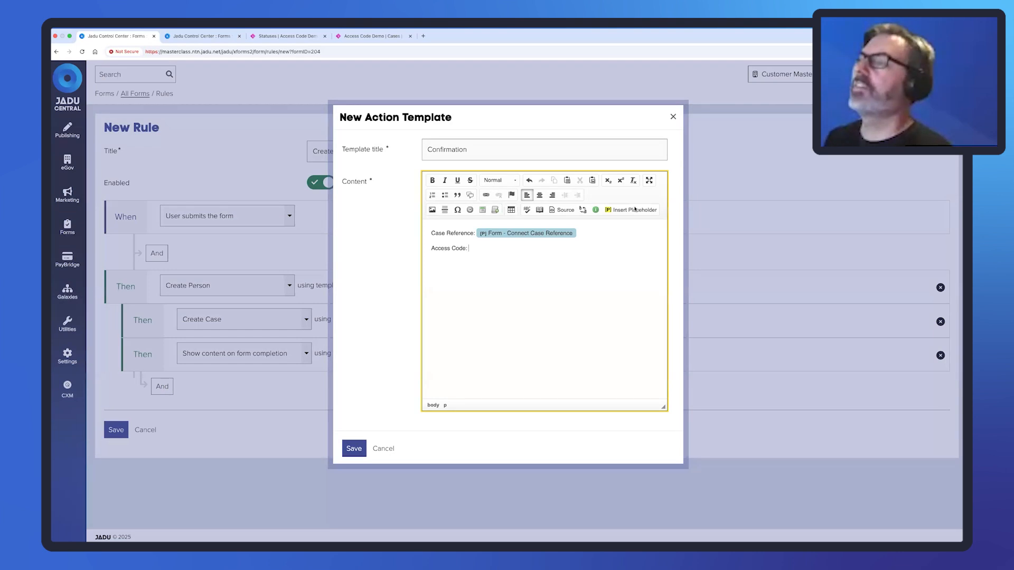
{"action": "left_click", "coordinate": [635, 210]}
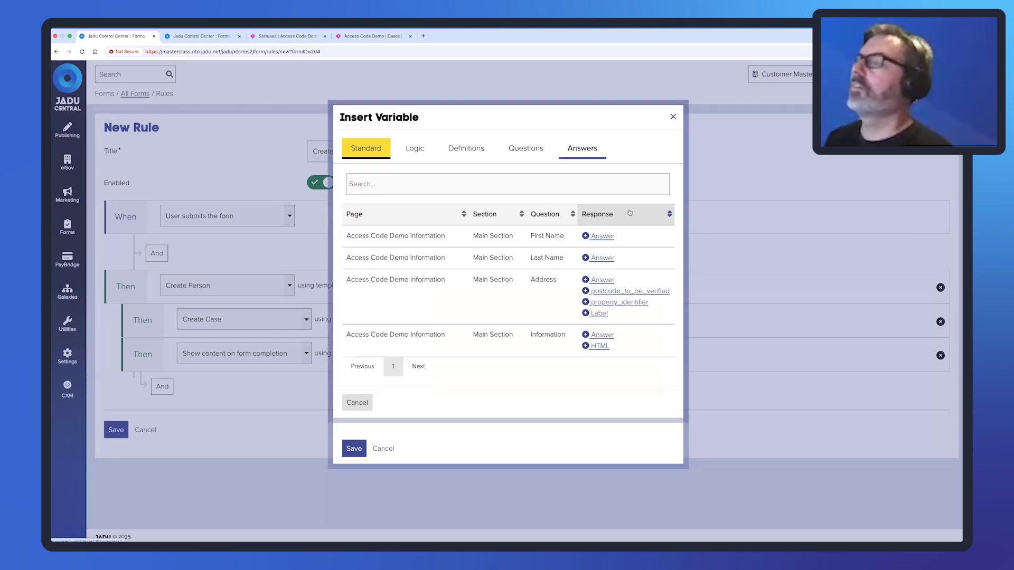
{"action": "left_click", "coordinate": [417, 149]}
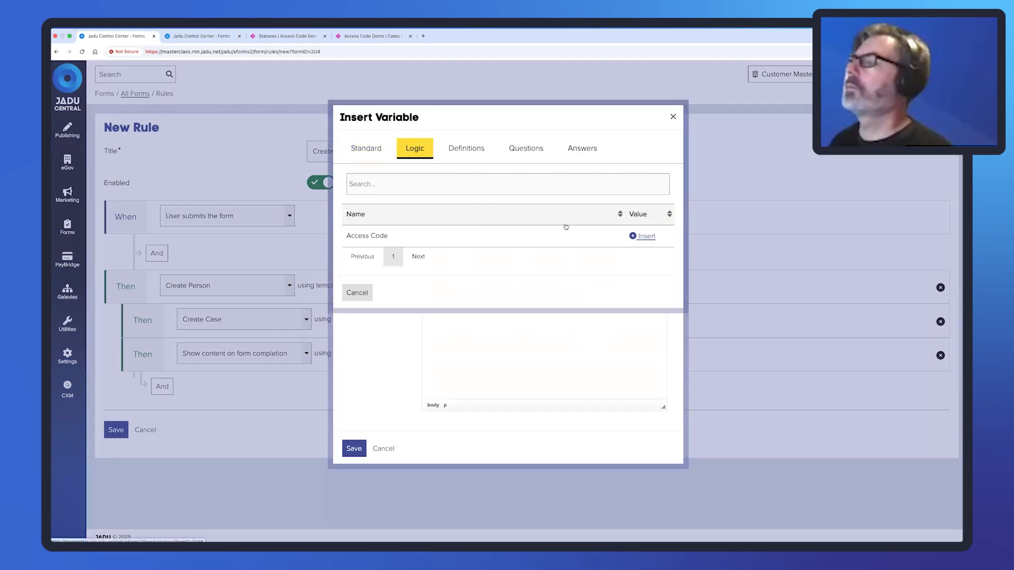
{"action": "left_click", "coordinate": [645, 235]}
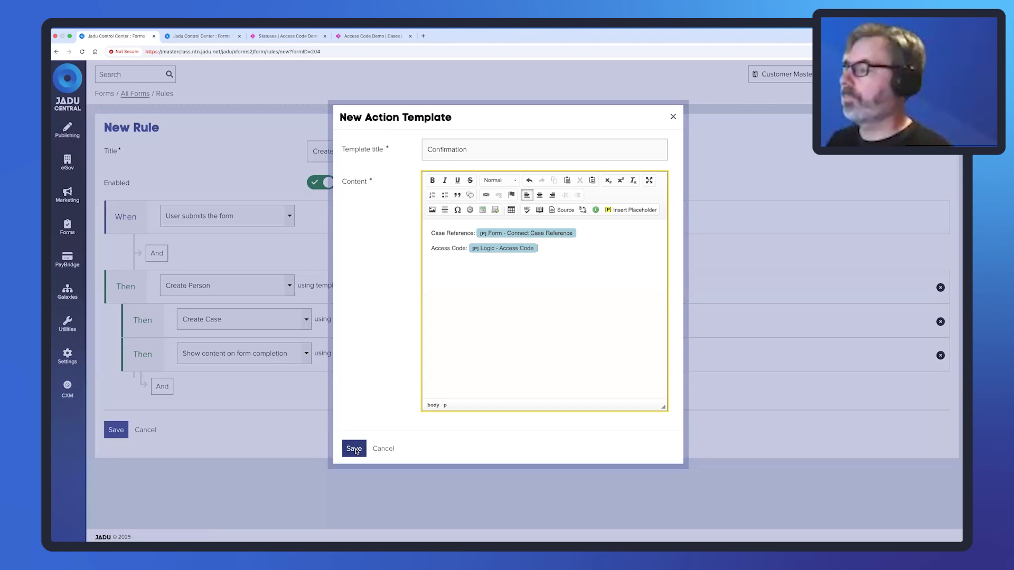
Save the Confirmation template and the Create Case rule, then switch to the public form.
{"action": "left_click", "coordinate": [353, 449]}
{"action": "left_click", "coordinate": [115, 432]}
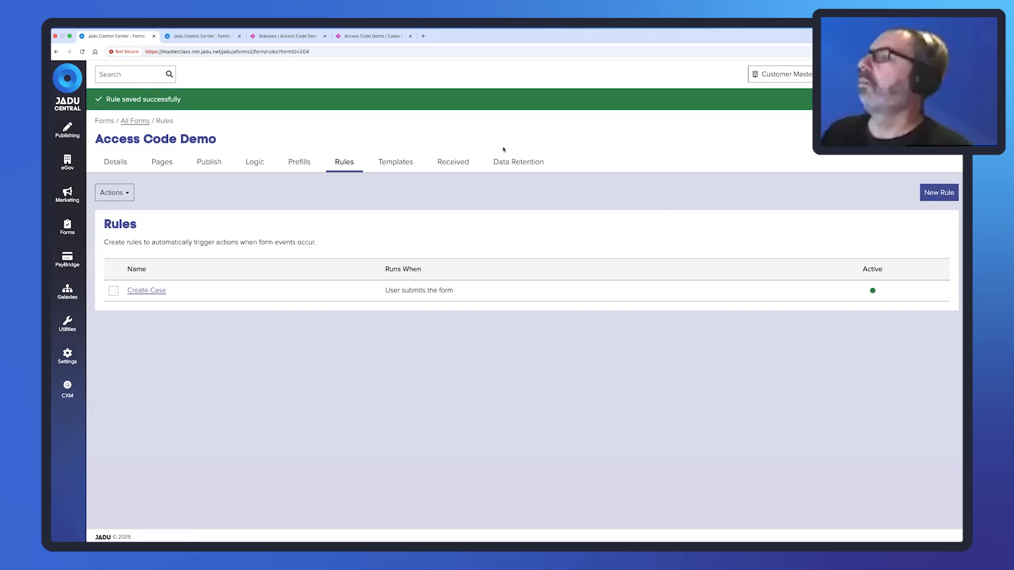
{"action": "key", "text": "ctrl+Right"}
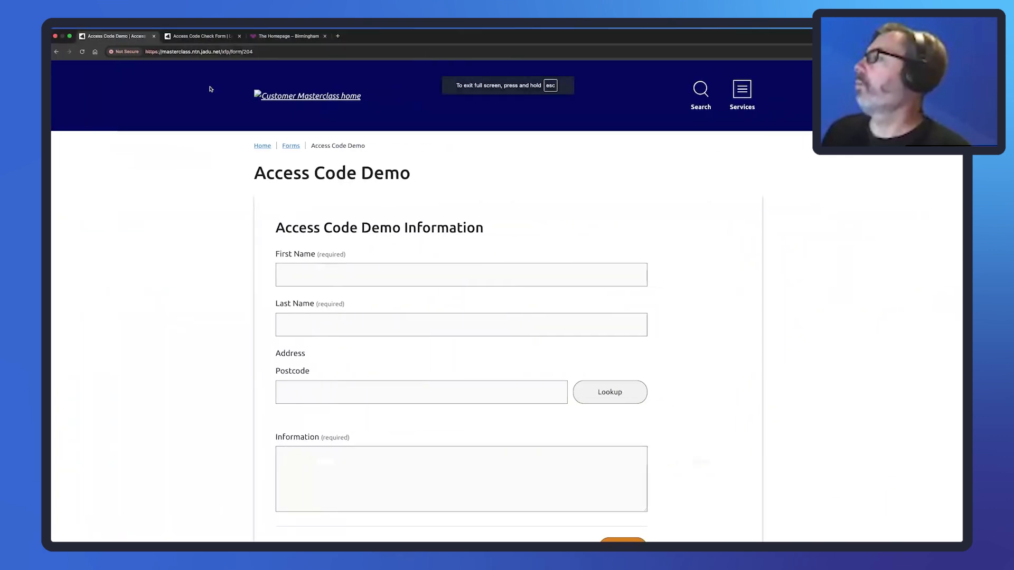
Reload the public Access Code Demo form and enter the applicant's first and last name.
{"action": "left_click", "coordinate": [260, 51]}
{"action": "key", "text": "Return"}
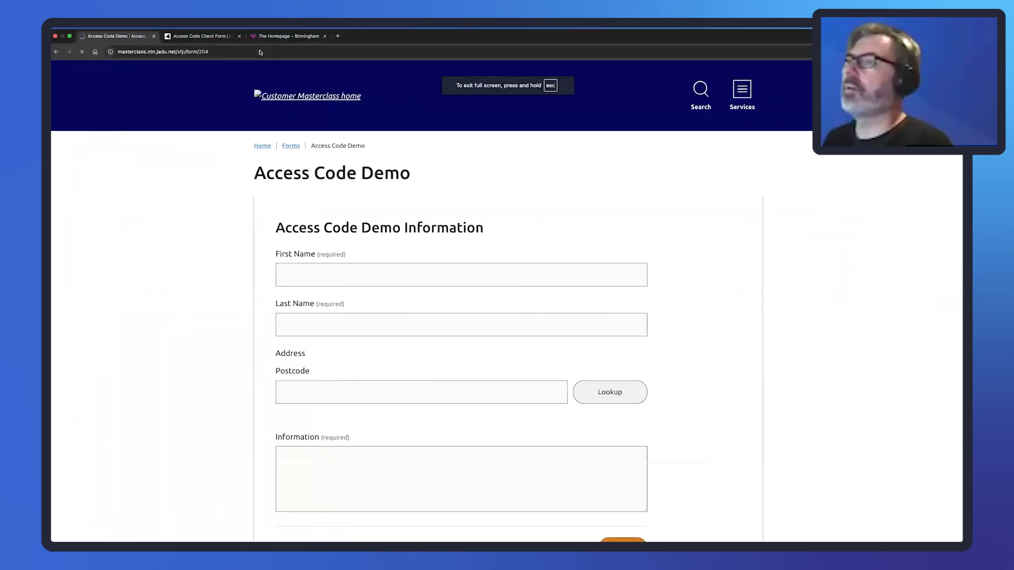
{"action": "scroll", "coordinate": [425, 204], "scroll_direction": "down", "scroll_amount": 2}
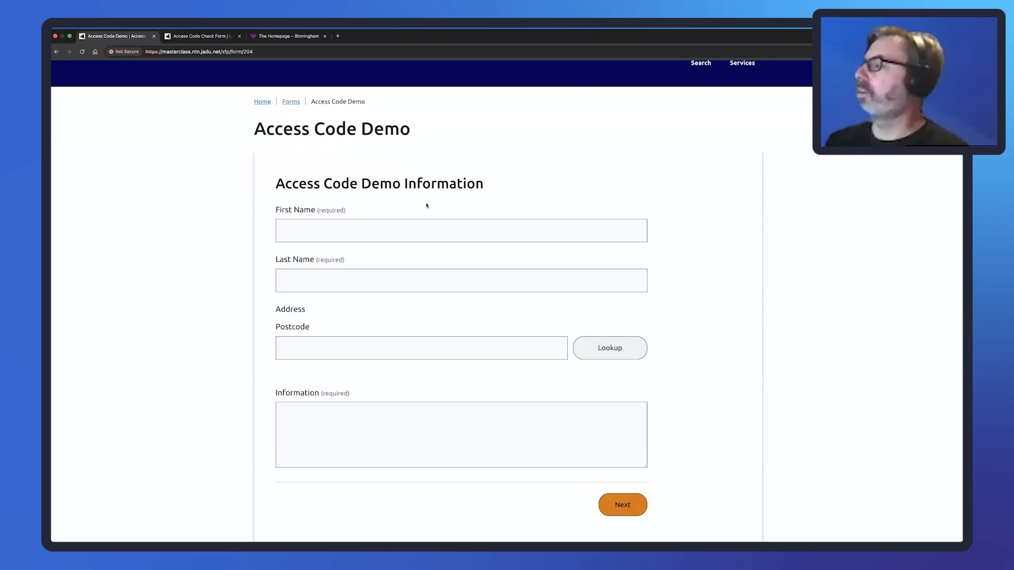
{"action": "left_click", "coordinate": [317, 213]}
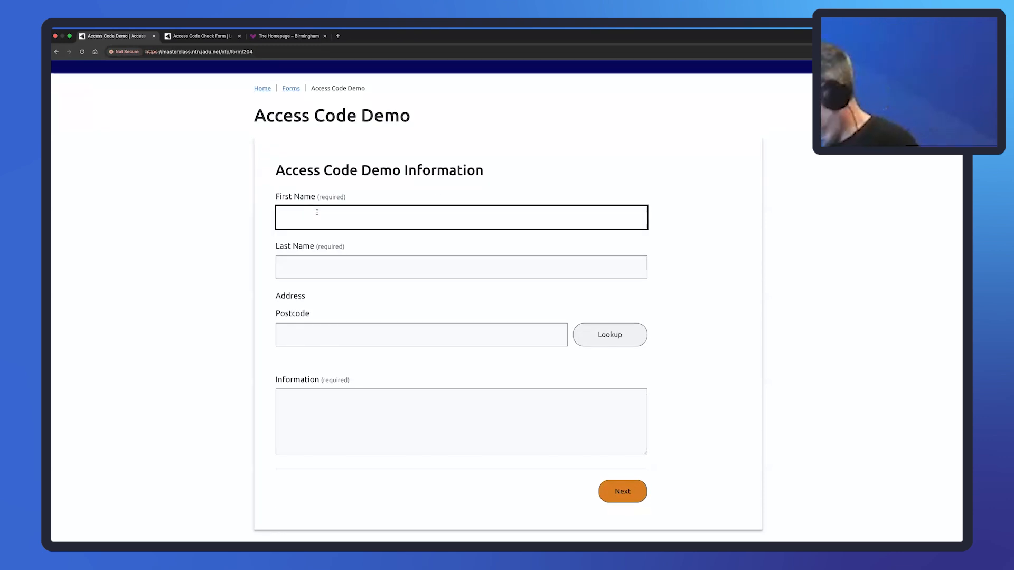
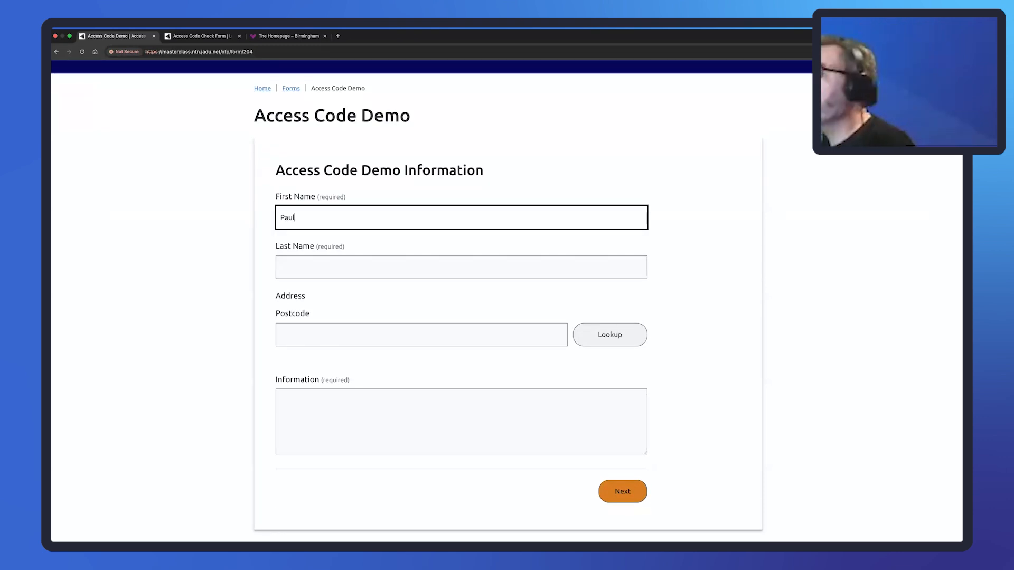
{"action": "key", "text": "Tab"}
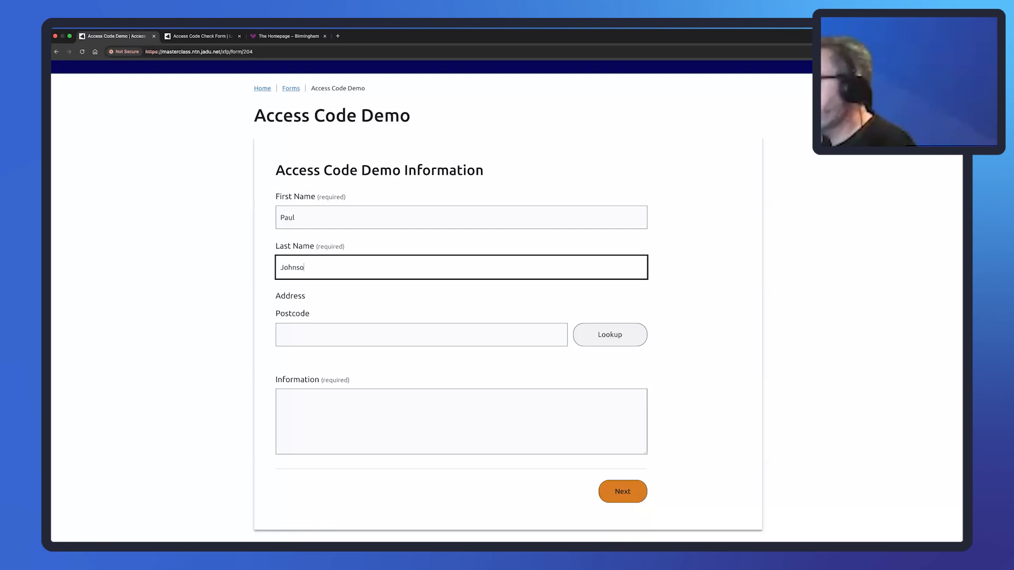
Enter the applicant's postcode, look it up, and pick the matching address.
{"action": "left_click", "coordinate": [339, 334]}
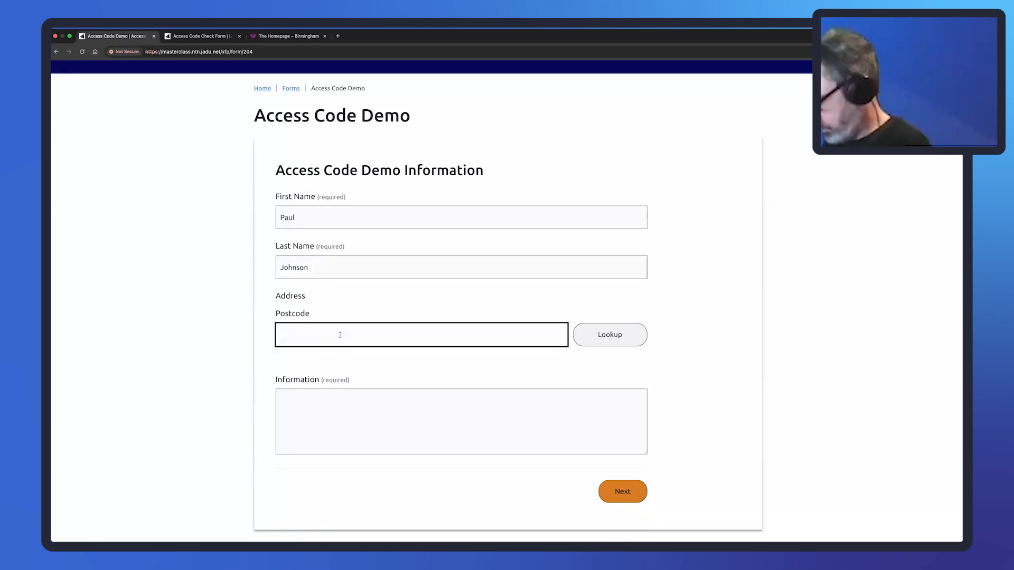
{"action": "type", "text": "LE19 1"}
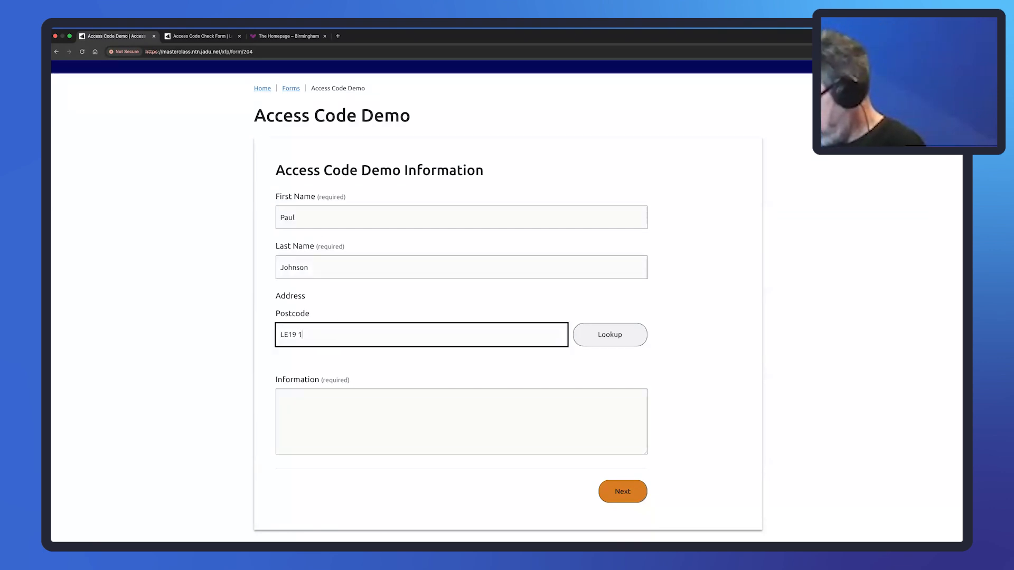
{"action": "type", "text": "RJ"}
{"action": "left_click", "coordinate": [602, 340]}
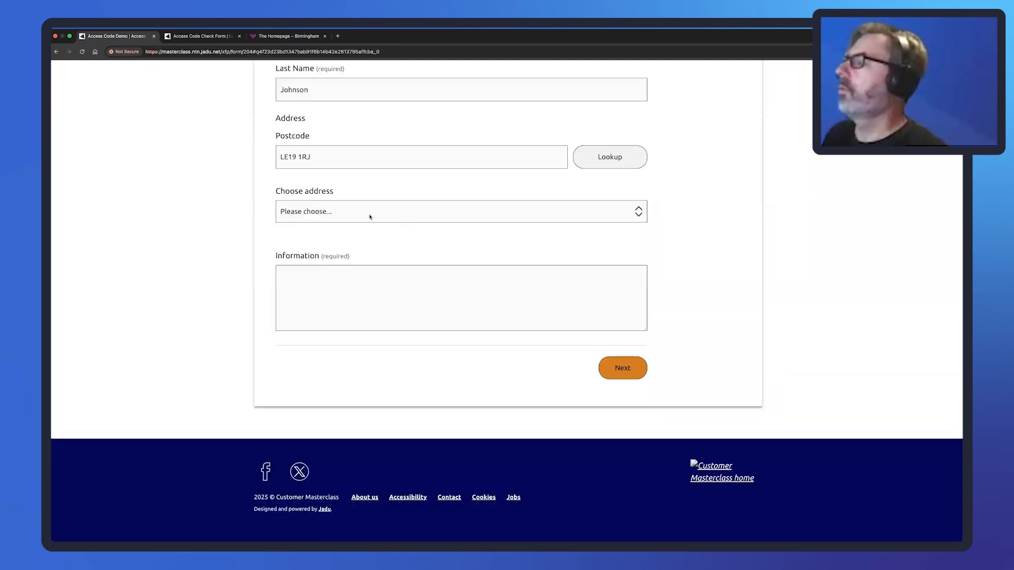
{"action": "left_click", "coordinate": [370, 217]}
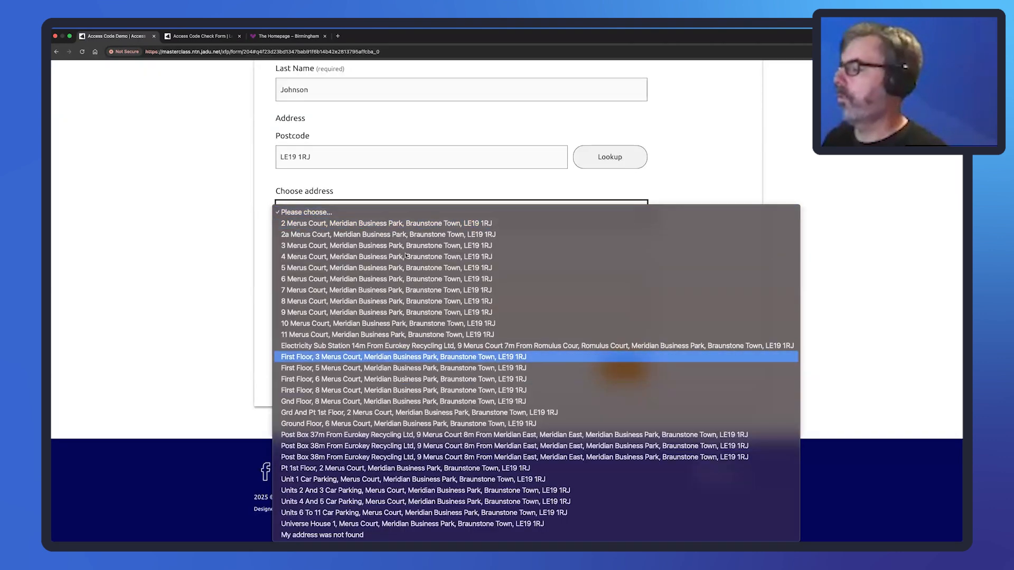
{"action": "left_click", "coordinate": [390, 525]}
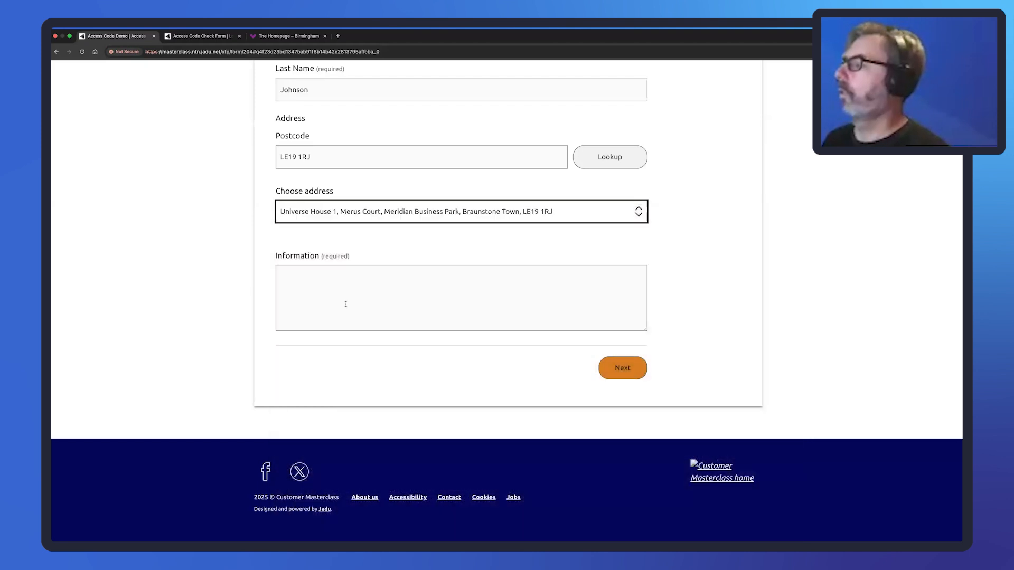
Enter 'Here is my information.', submit the form, and select the returned case reference.
{"action": "left_click", "coordinate": [345, 304]}
{"action": "type", "text": "Here"}
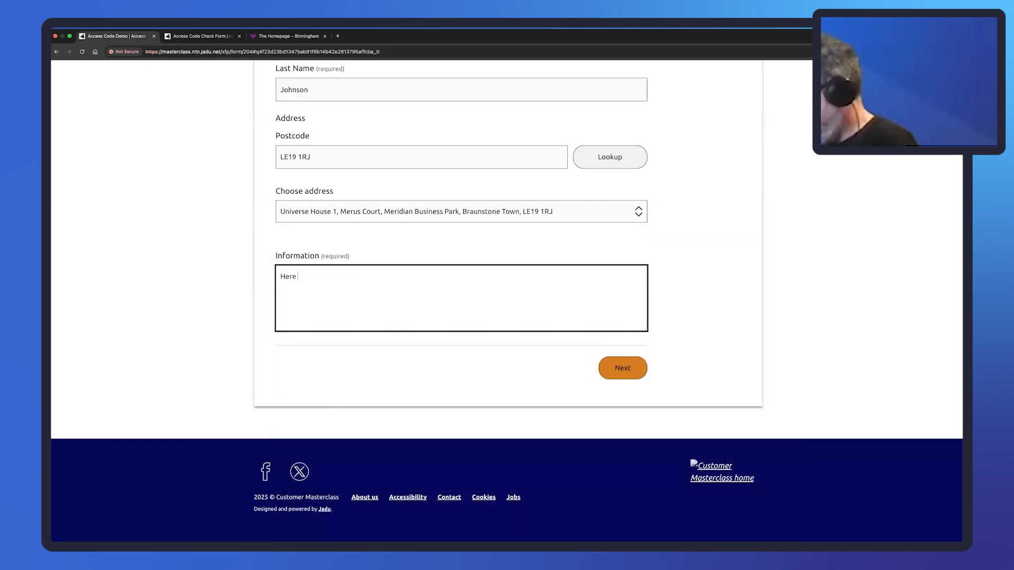
{"action": "type", "text": " is my information"}
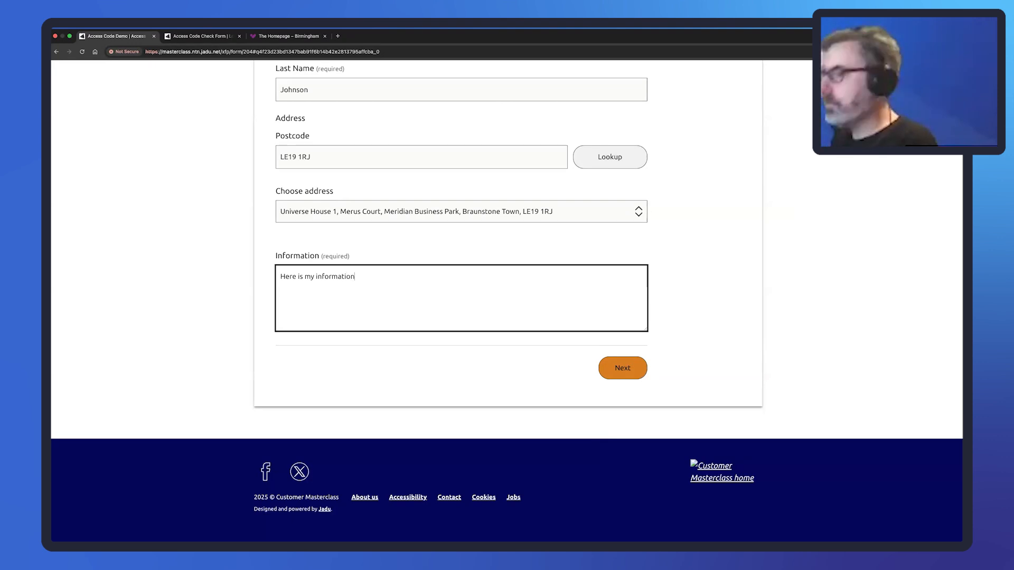
{"action": "type", "text": "."}
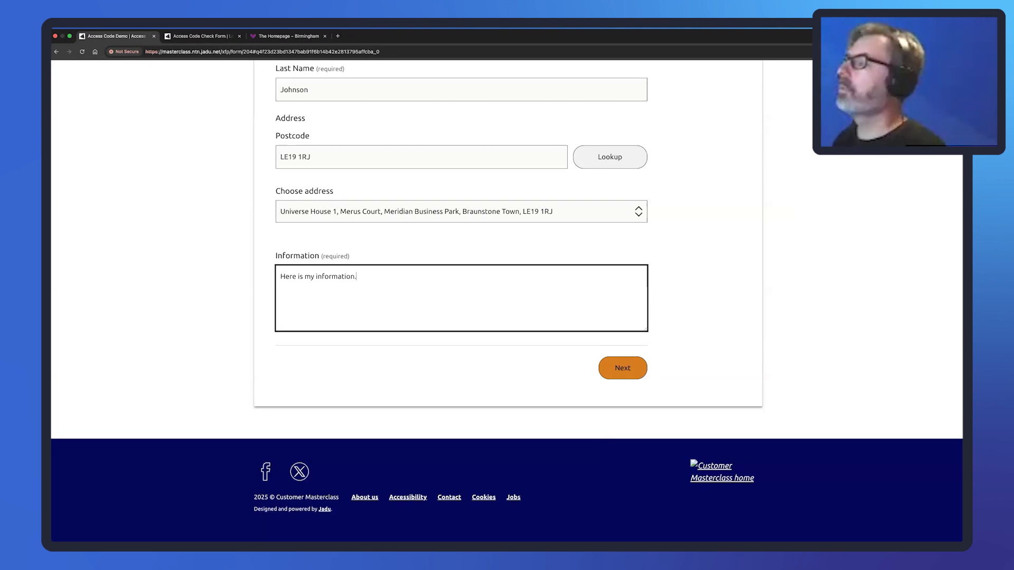
{"action": "left_click", "coordinate": [630, 366]}
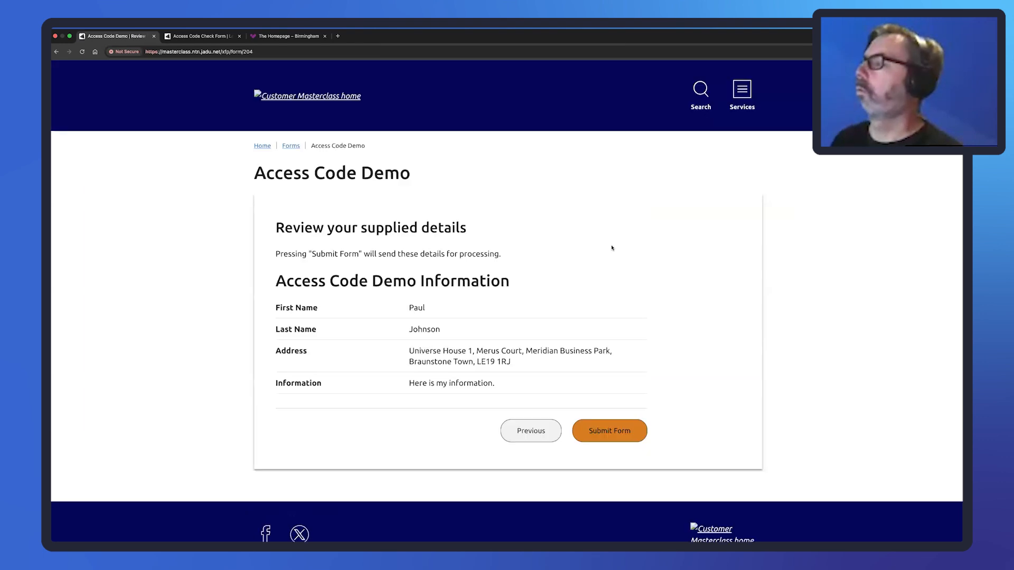
{"action": "left_click", "coordinate": [615, 434]}
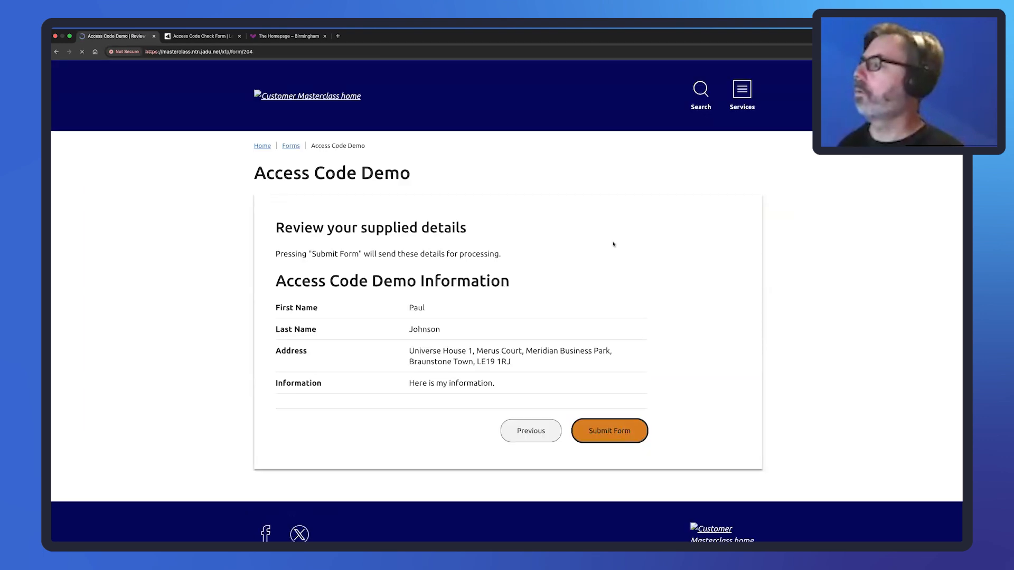
{"action": "left_click_drag", "start_coordinate": [379, 254], "coordinate": [371, 275]}
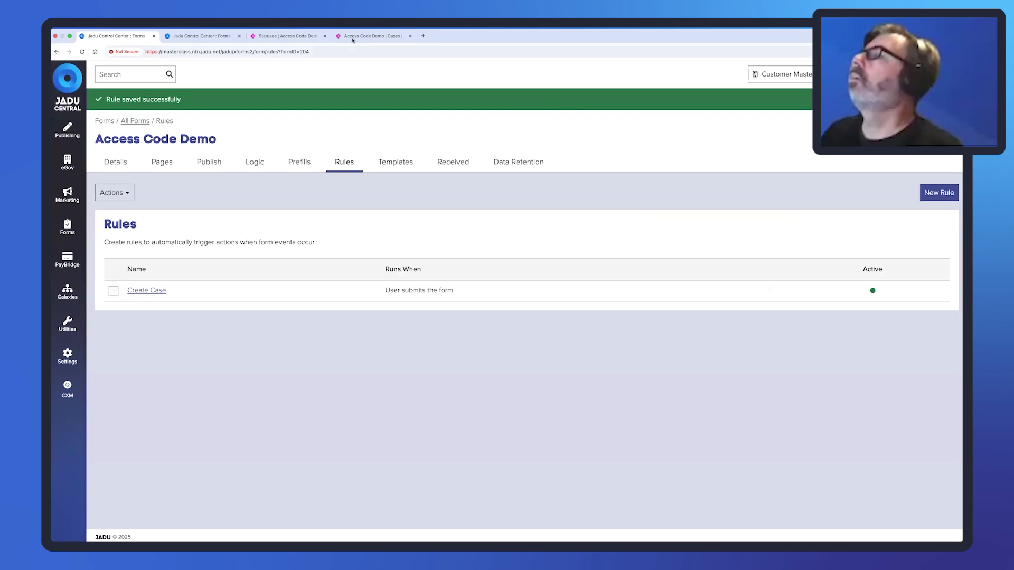
Reload the Jadu Connect cases list and open the new case ACD000001.
{"action": "left_click", "coordinate": [366, 37]}
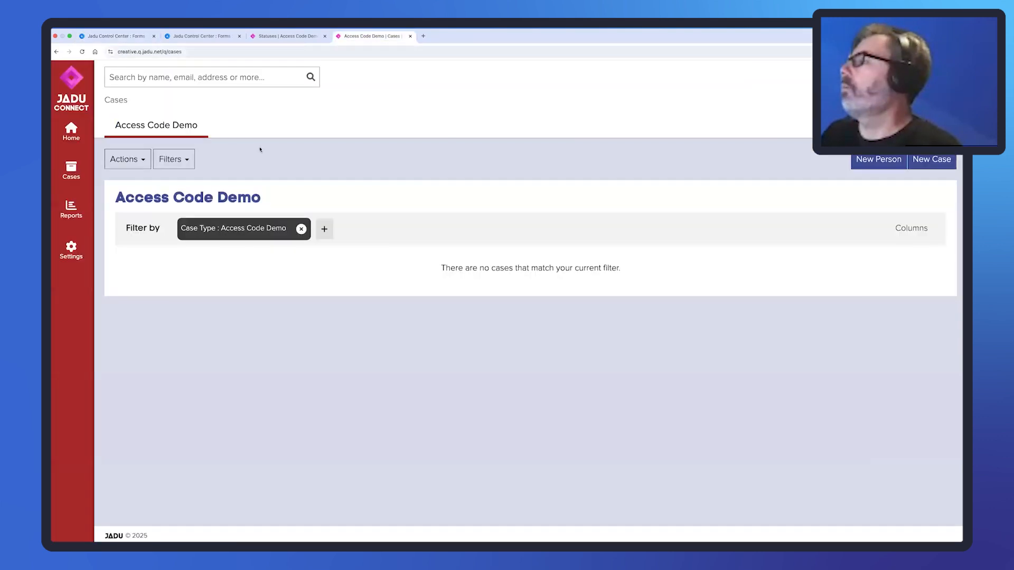
{"action": "left_click", "coordinate": [261, 58]}
{"action": "key", "text": "Return"}
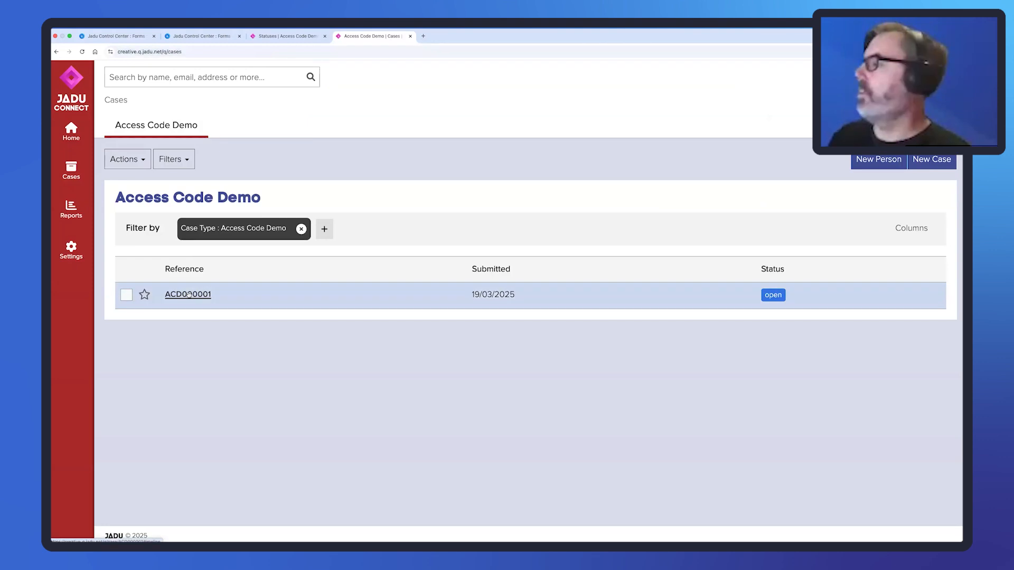
{"action": "left_click", "coordinate": [188, 295]}
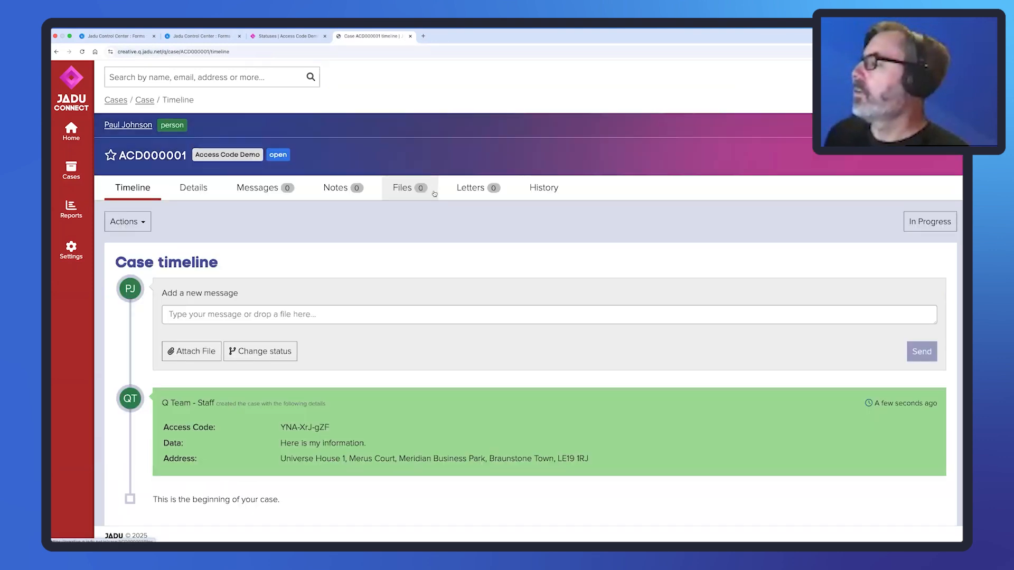
Check the timeline's stored access code, information and address, then return to the confirmation page.
{"action": "scroll", "coordinate": [343, 260], "scroll_direction": "down", "scroll_amount": 1}
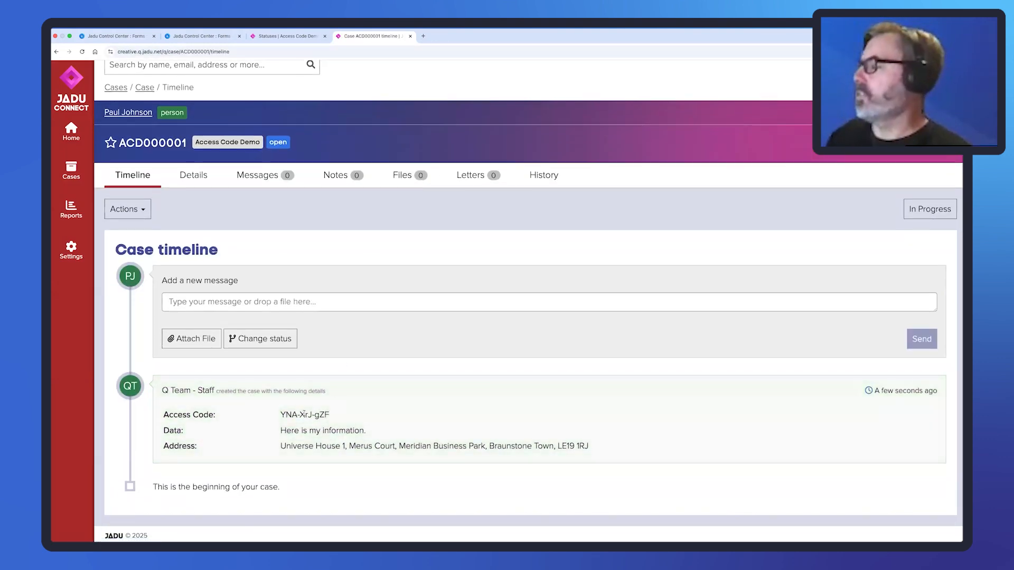
{"action": "left_click_drag", "start_coordinate": [313, 413], "coordinate": [328, 411]}
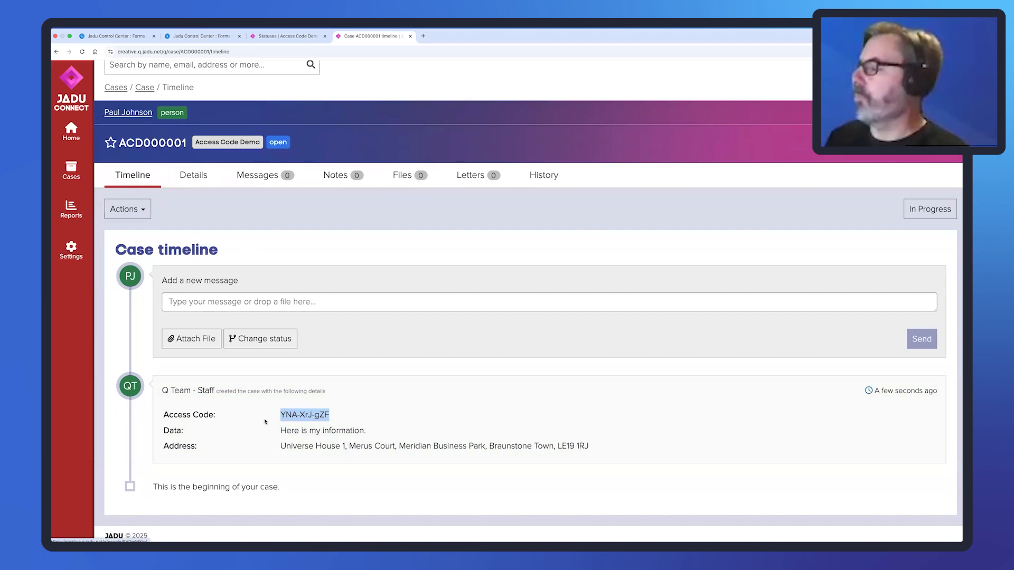
{"action": "left_click_drag", "start_coordinate": [281, 431], "coordinate": [364, 430]}
{"action": "left_click_drag", "start_coordinate": [280, 446], "coordinate": [584, 448]}
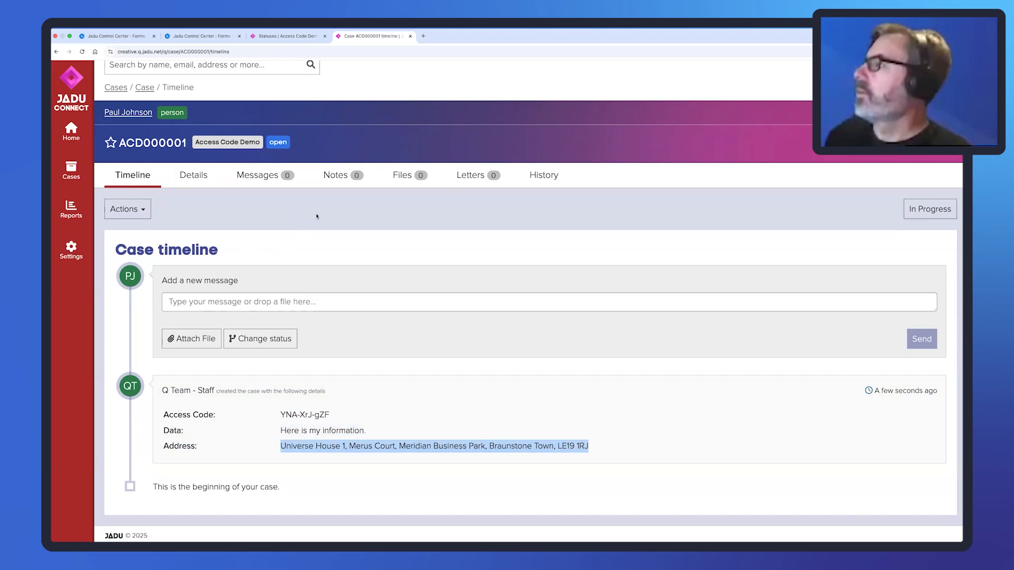
{"action": "left_click", "coordinate": [340, 218]}
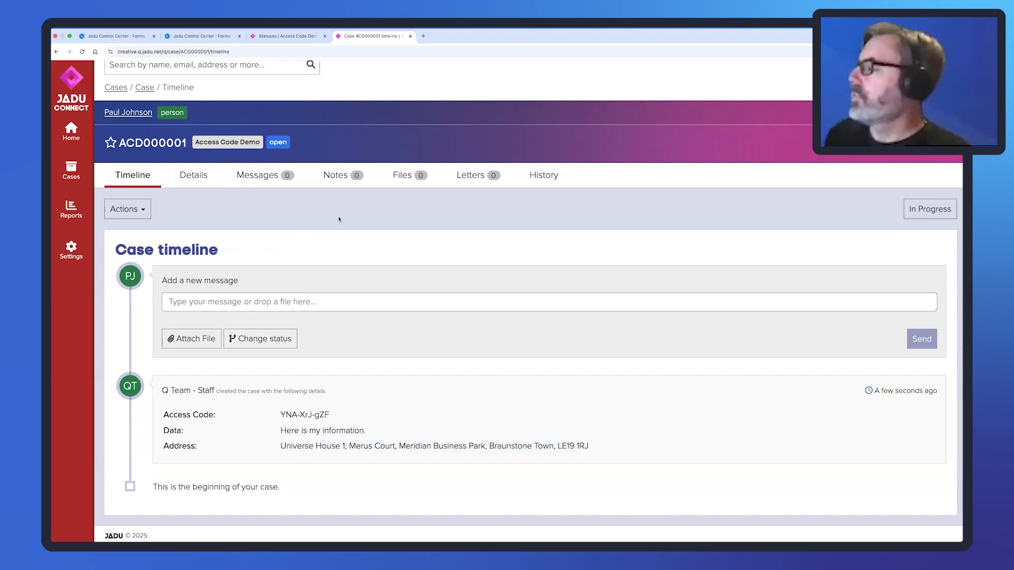
{"action": "key", "text": "ctrl+Right"}
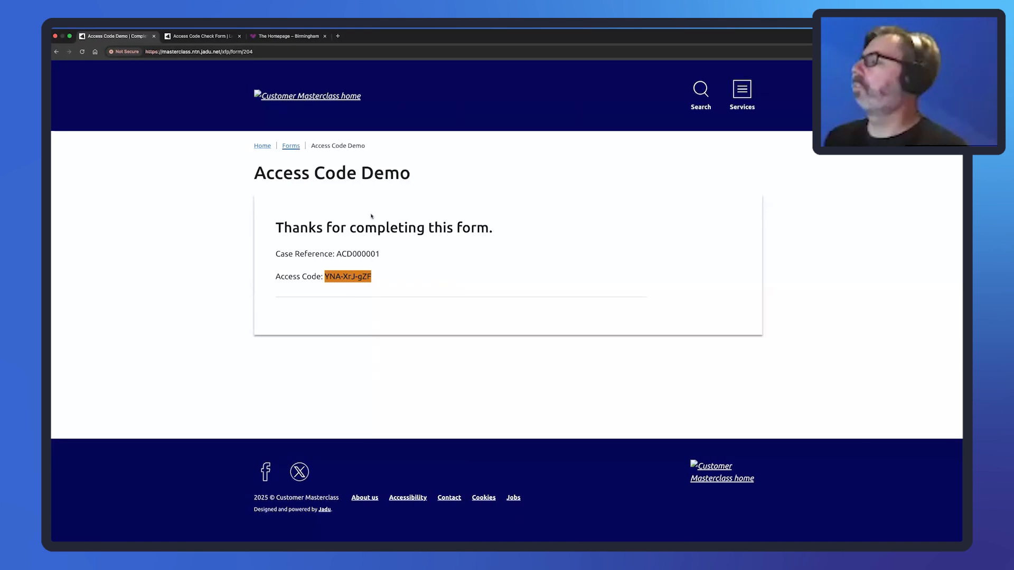
Compare the confirmation page's case reference ACD000001 and access code, then return to the case timeline.
{"action": "left_click", "coordinate": [380, 255]}
{"action": "left_click_drag", "start_coordinate": [380, 254], "coordinate": [337, 254]}
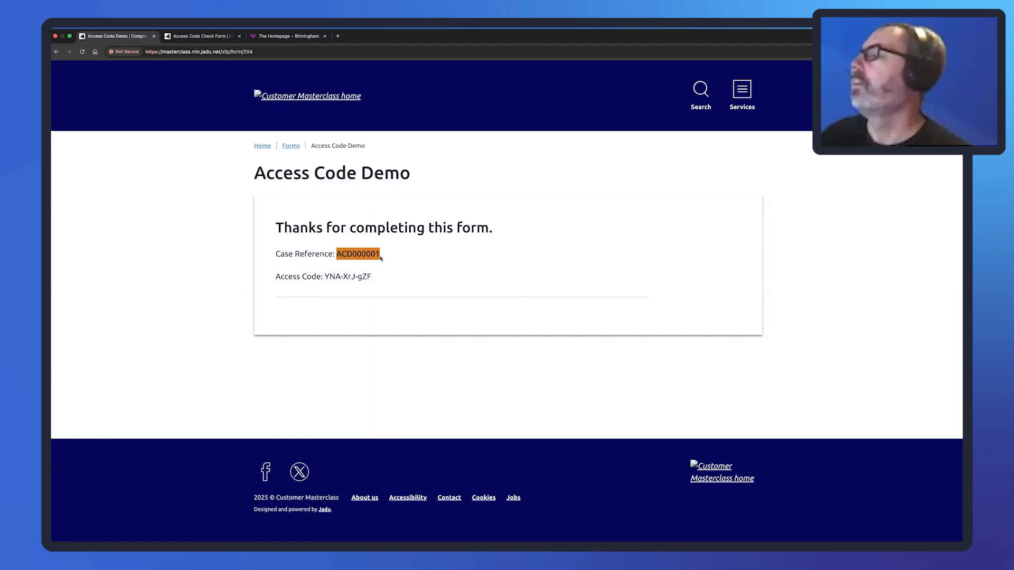
{"action": "left_click_drag", "start_coordinate": [380, 255], "coordinate": [335, 254]}
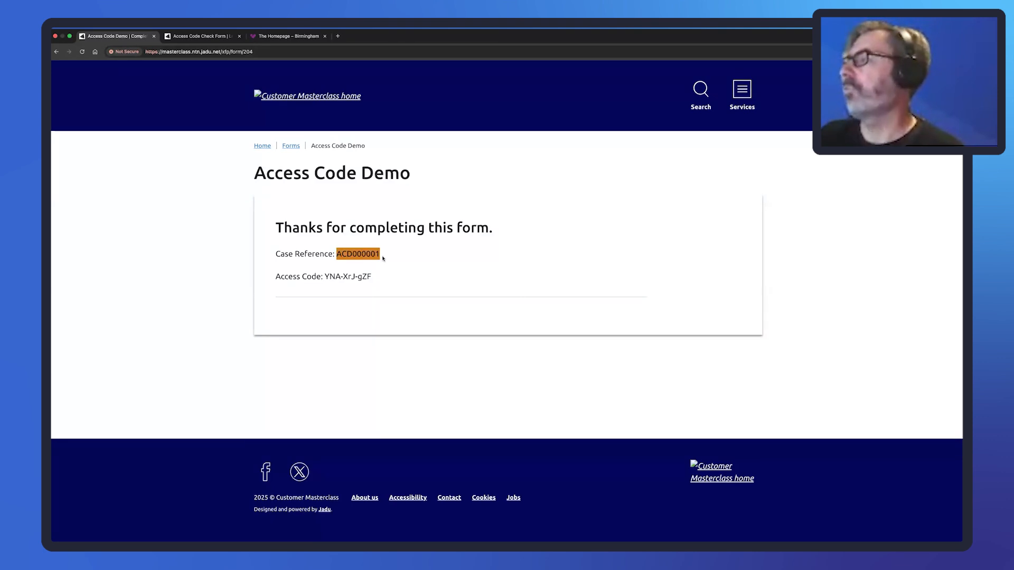
{"action": "left_click", "coordinate": [379, 254]}
{"action": "left_click_drag", "start_coordinate": [376, 255], "coordinate": [383, 260]}
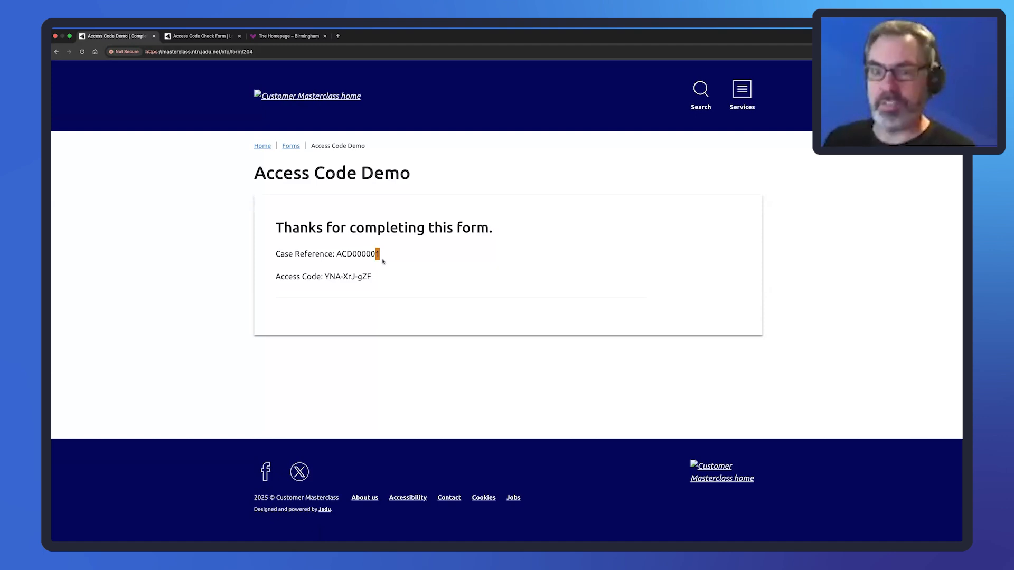
{"action": "left_click", "coordinate": [393, 256]}
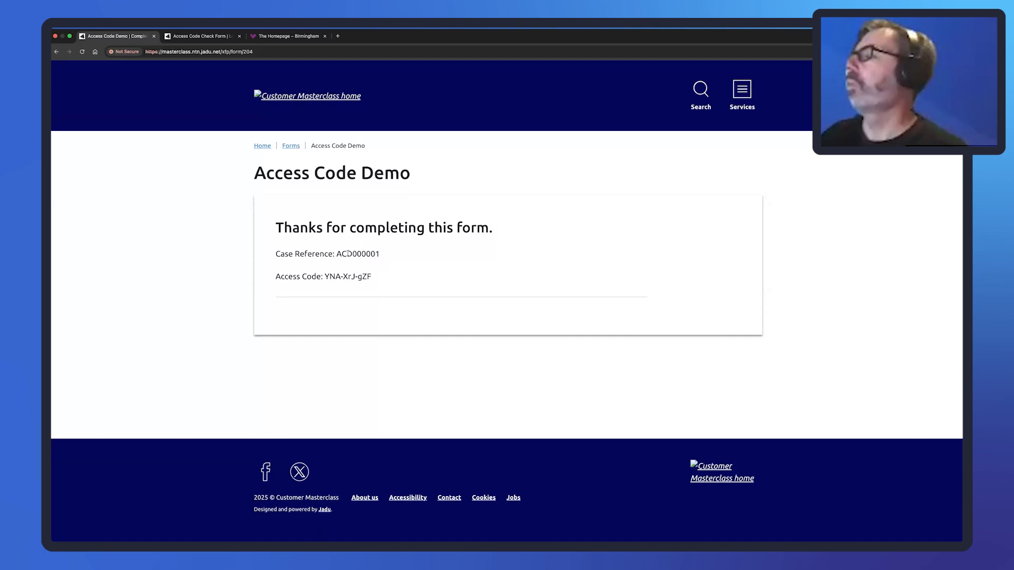
{"action": "left_click_drag", "start_coordinate": [337, 254], "coordinate": [383, 254]}
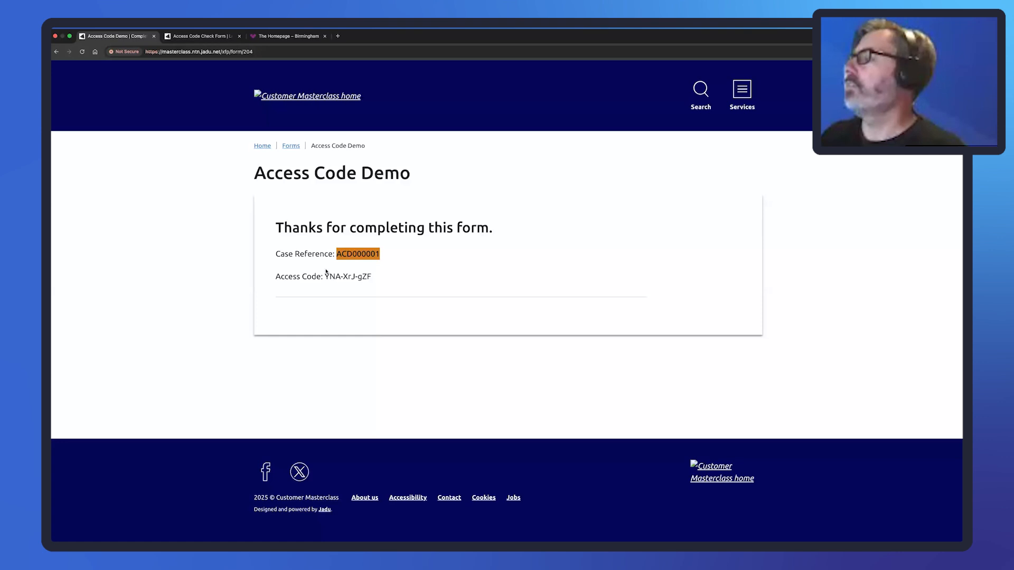
{"action": "left_click_drag", "start_coordinate": [325, 276], "coordinate": [372, 276]}
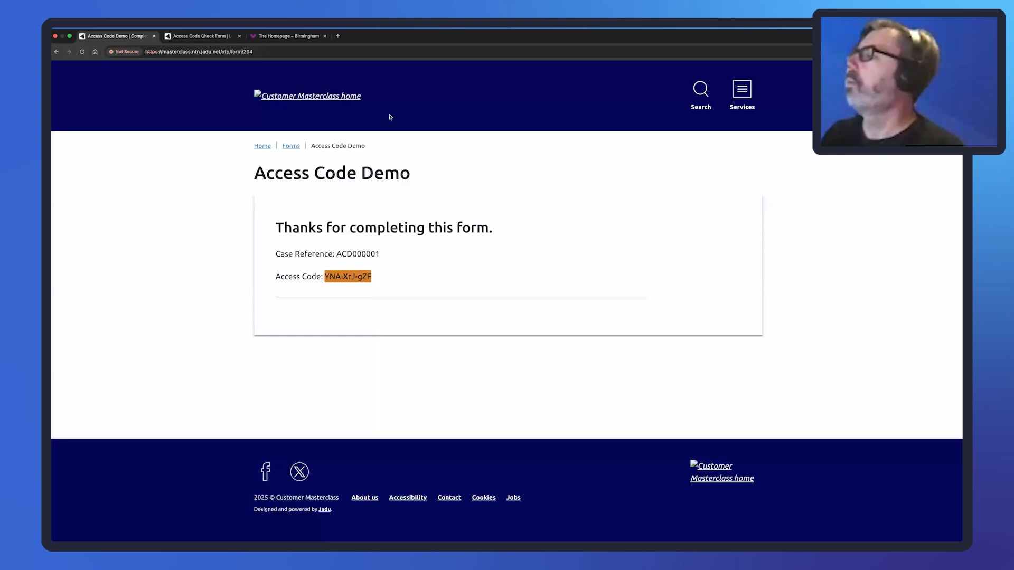
{"action": "key", "text": "ctrl+Left"}
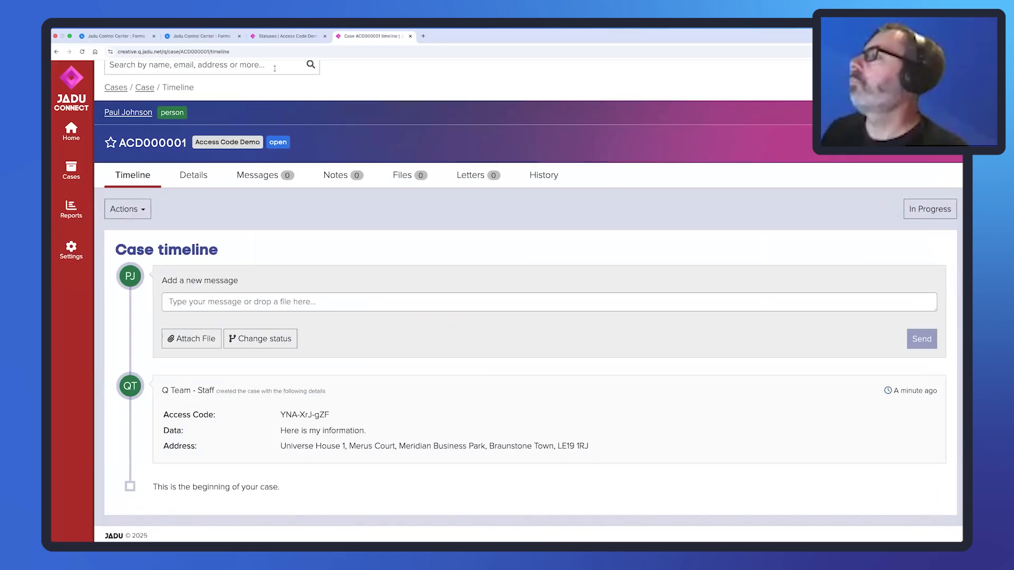
Create a form-specific page template titled 'Access Details' for the Access Code Check Form.
{"action": "left_click", "coordinate": [201, 36]}
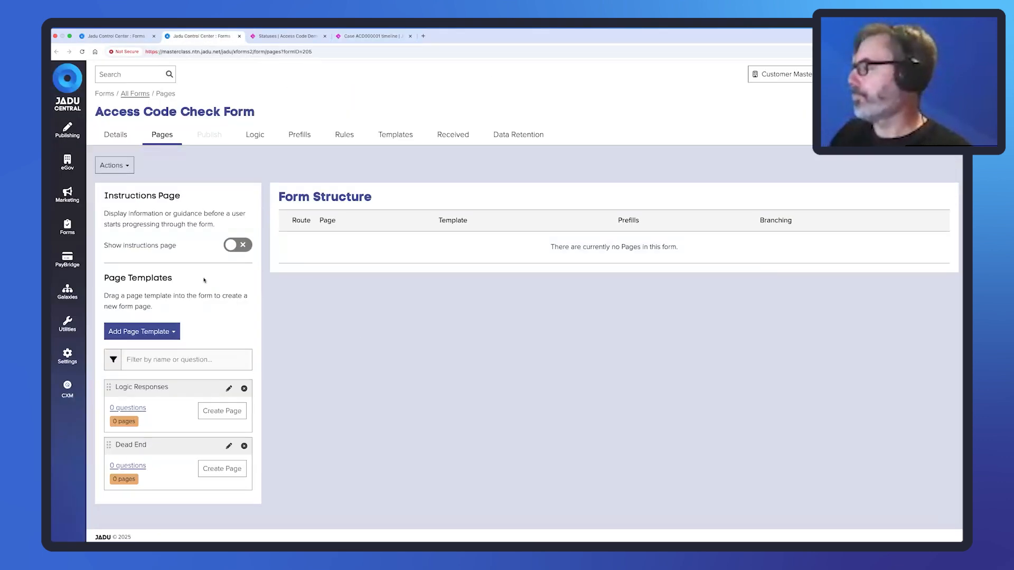
{"action": "left_click", "coordinate": [153, 332]}
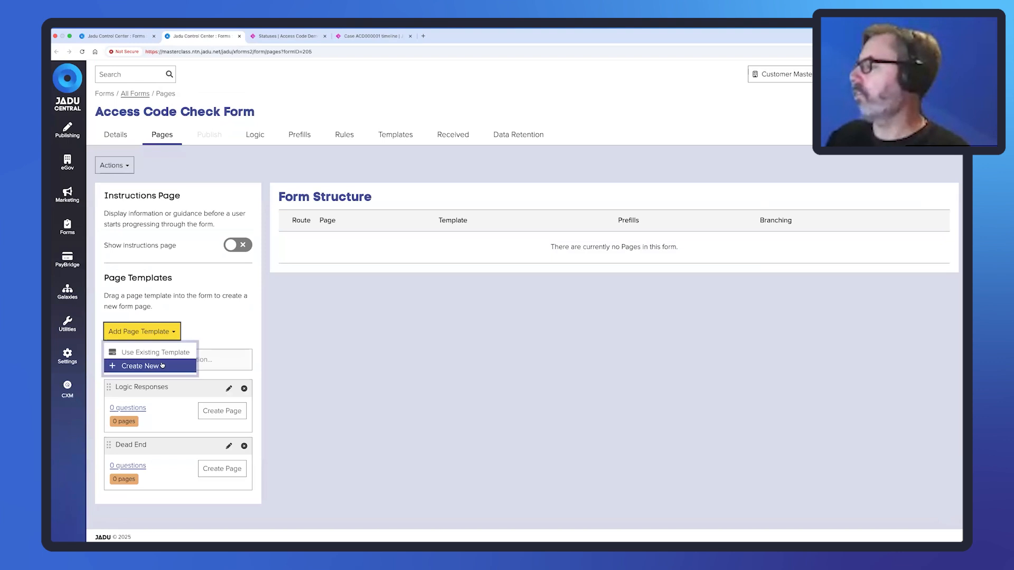
{"action": "left_click", "coordinate": [162, 366]}
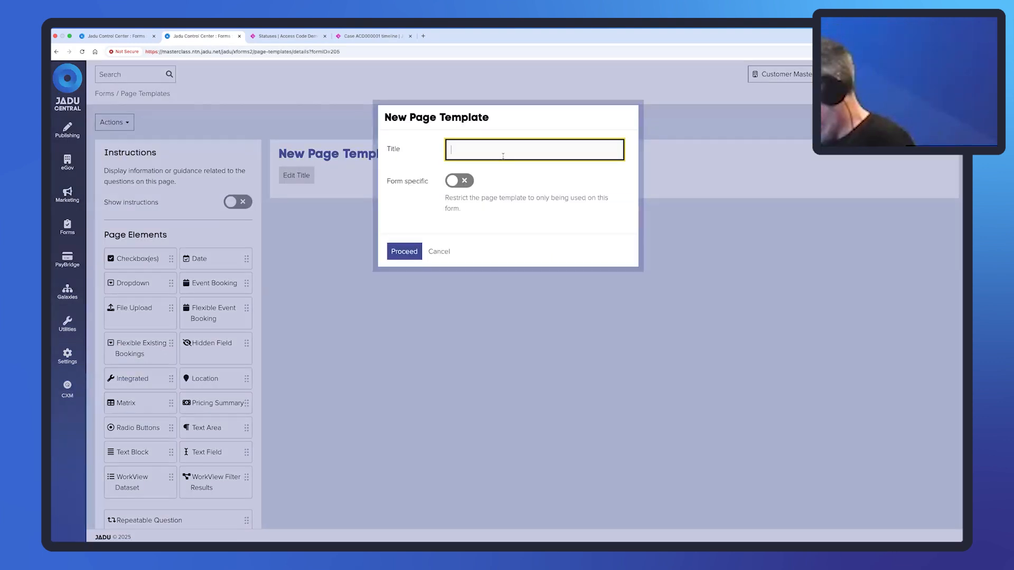
{"action": "type", "text": "A"}
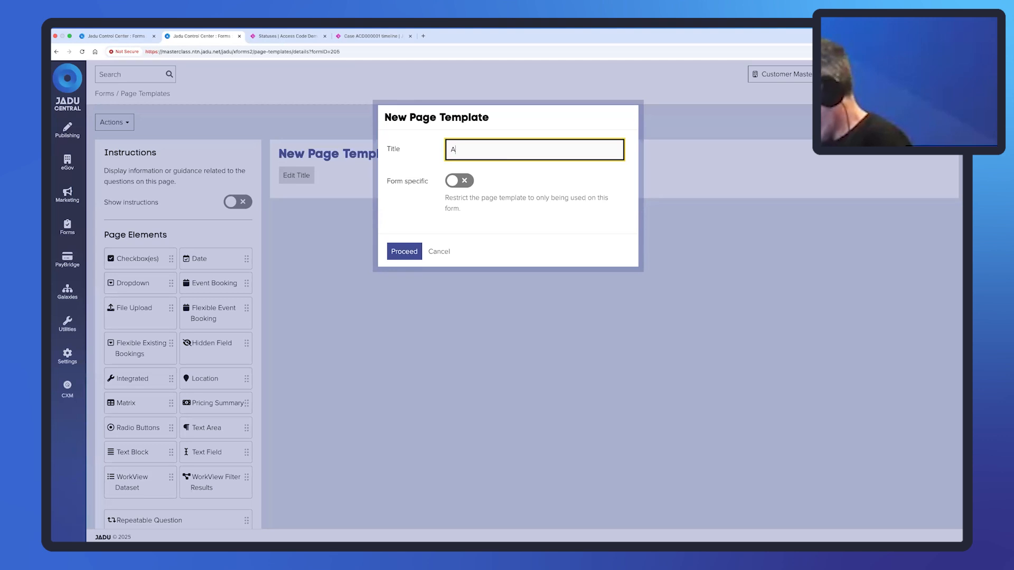
{"action": "type", "text": "ccess Deatils"}
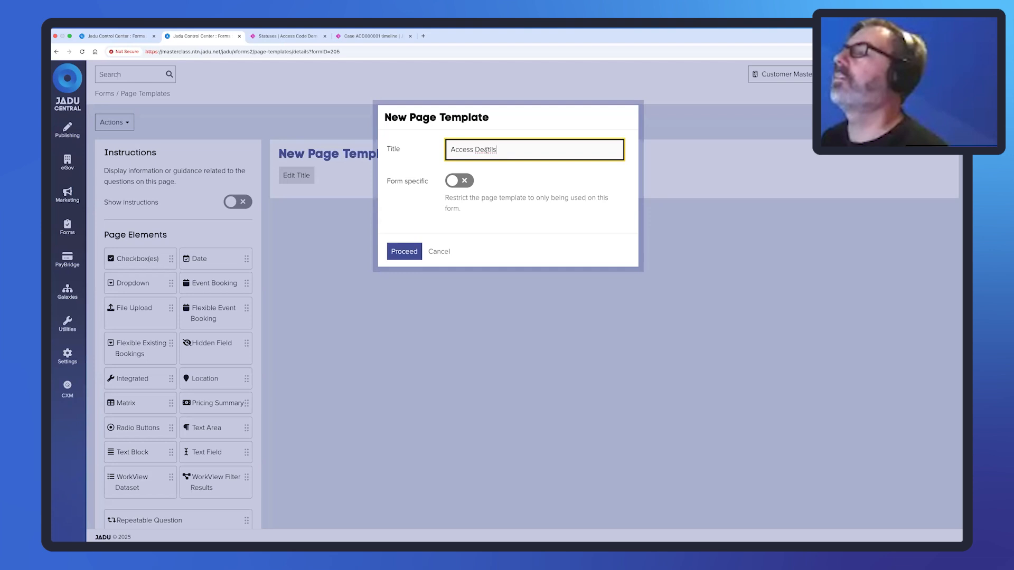
{"action": "left_click_drag", "start_coordinate": [496, 149], "coordinate": [483, 152]}
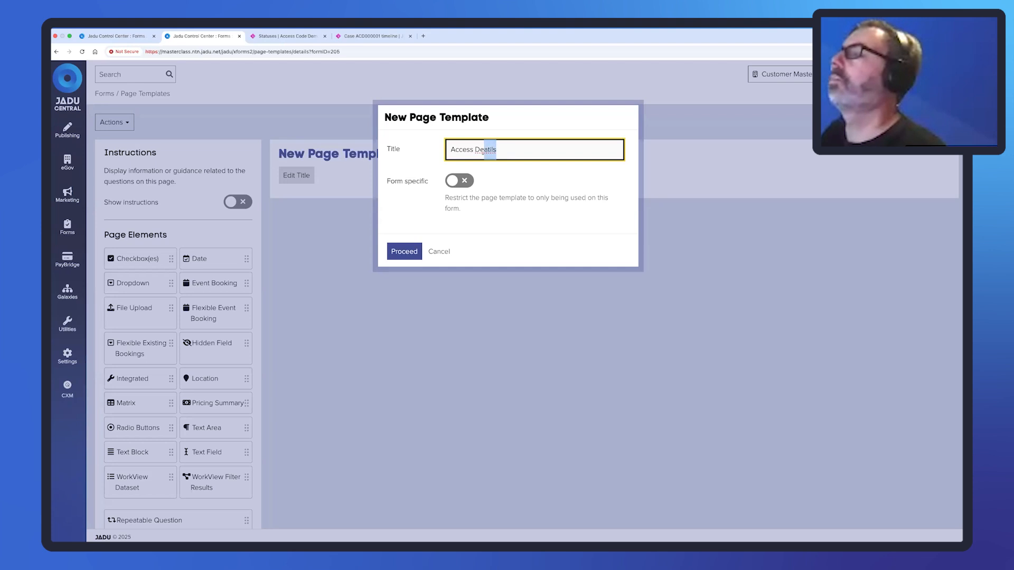
{"action": "type", "text": "tail"}
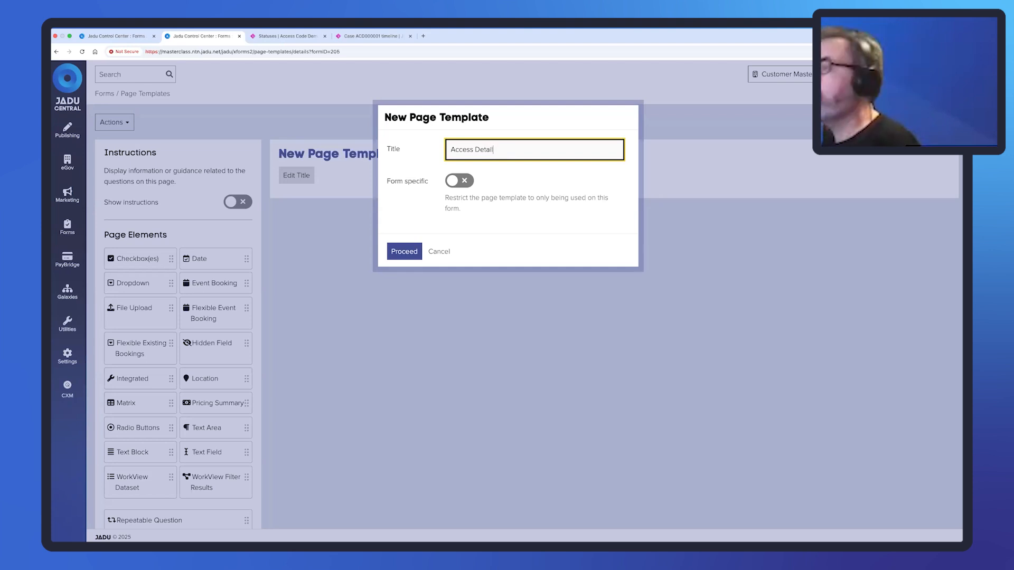
{"action": "left_click", "coordinate": [459, 181]}
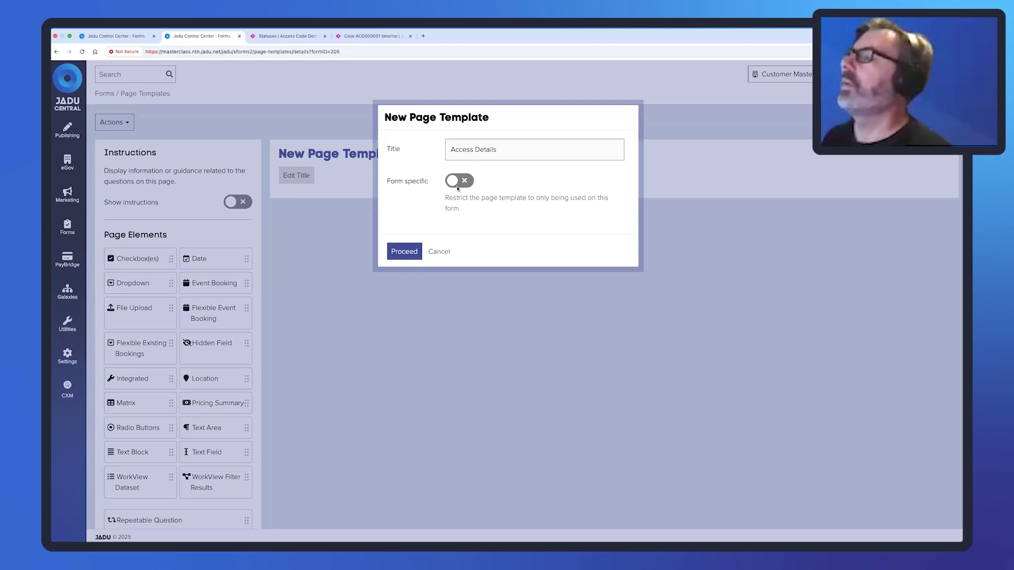
{"action": "left_click", "coordinate": [404, 252]}
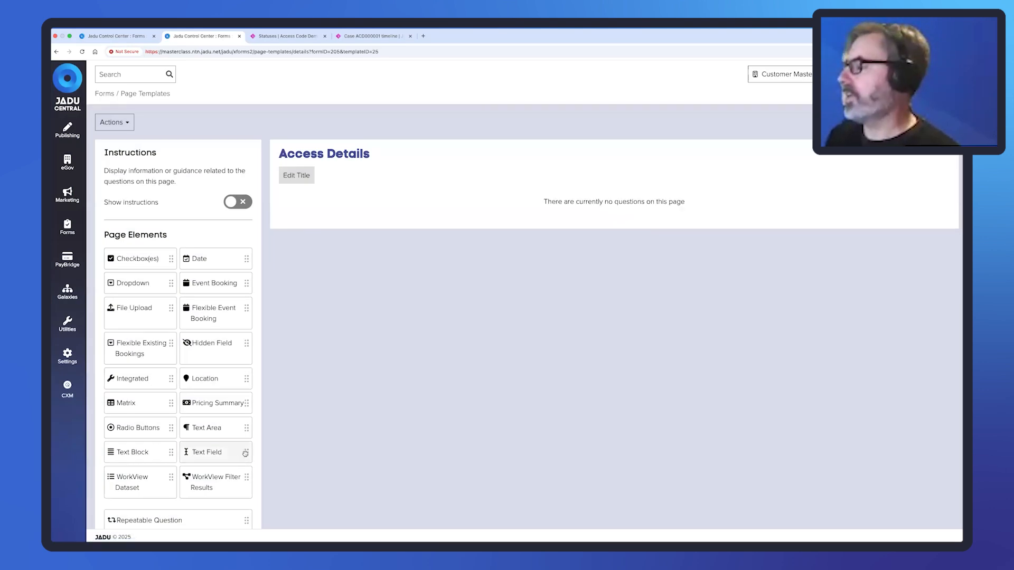
Add a required Case Reference text field to Access Details.
{"action": "left_click_drag", "start_coordinate": [245, 452], "coordinate": [355, 207]}
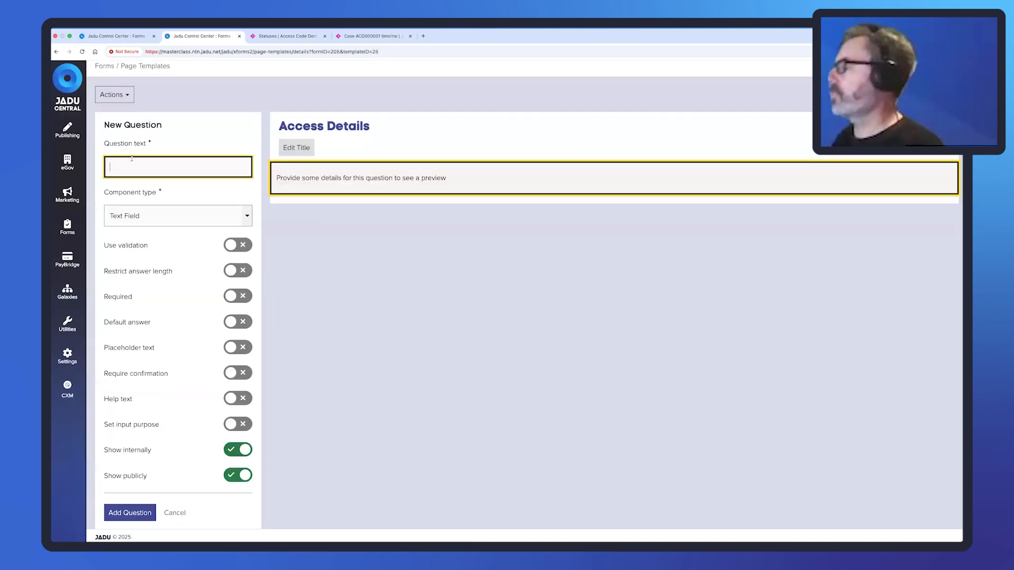
{"action": "type", "text": "Case "}
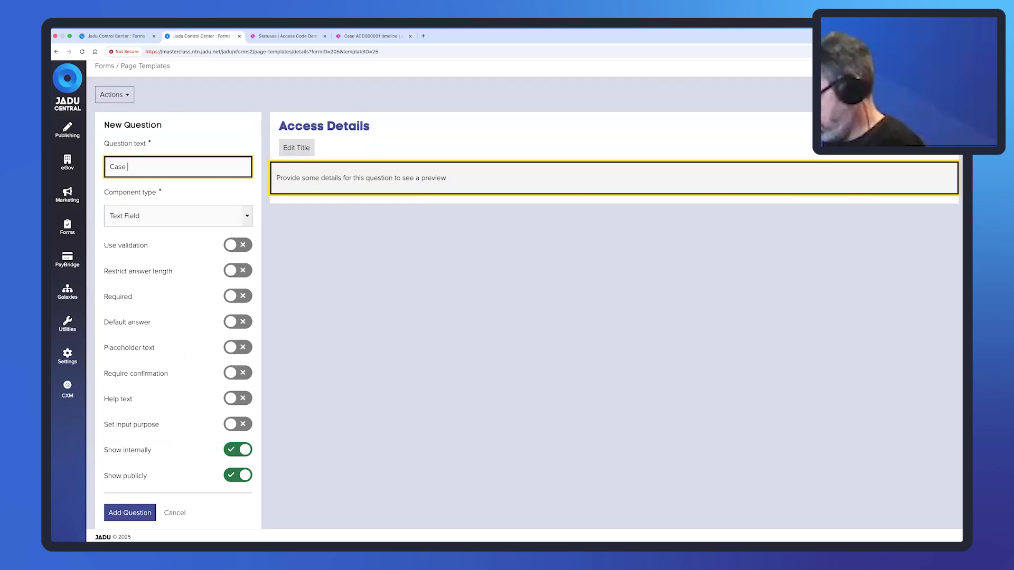
{"action": "type", "text": "Reference"}
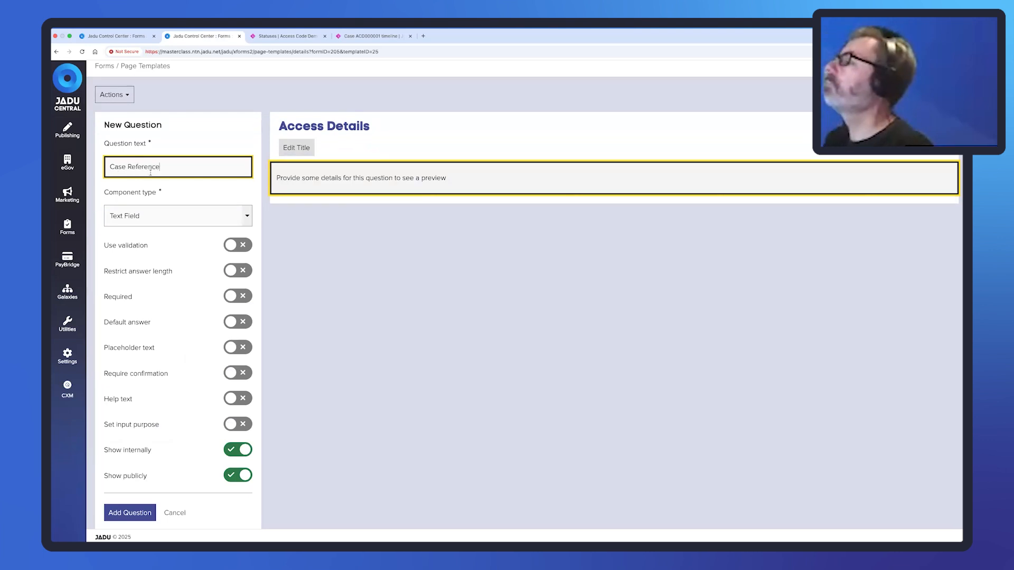
{"action": "left_click", "coordinate": [233, 297]}
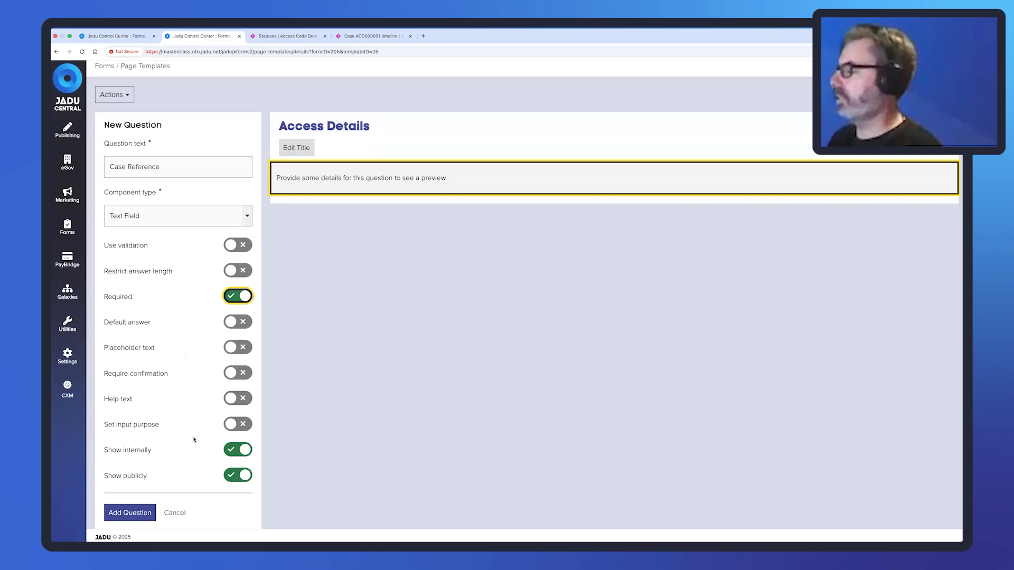
{"action": "left_click", "coordinate": [129, 513]}
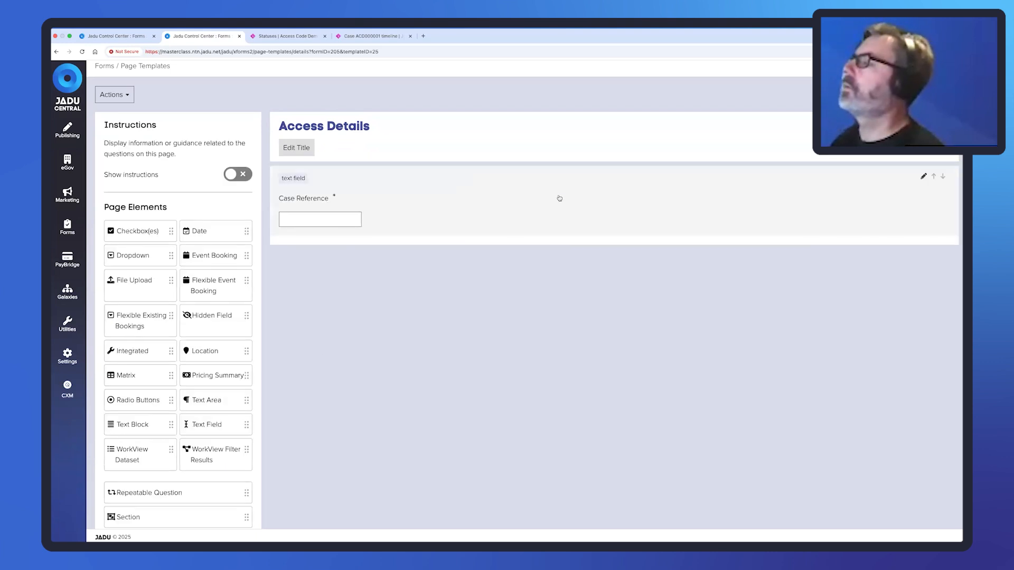
Add a required Access Code text field with help text 'You will find this in your confirmationemail'.
{"action": "left_click", "coordinate": [227, 425]}
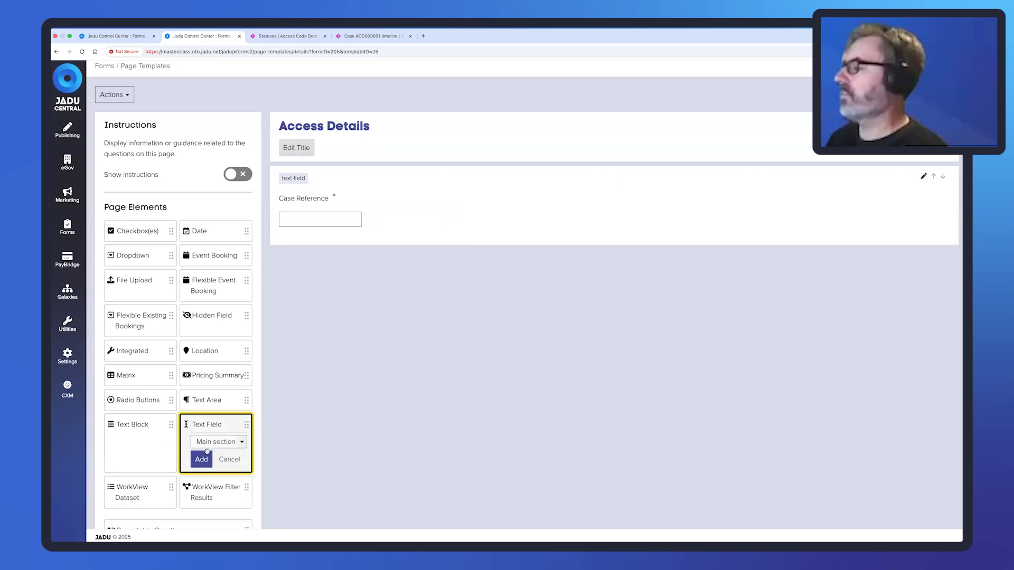
{"action": "left_click", "coordinate": [202, 459]}
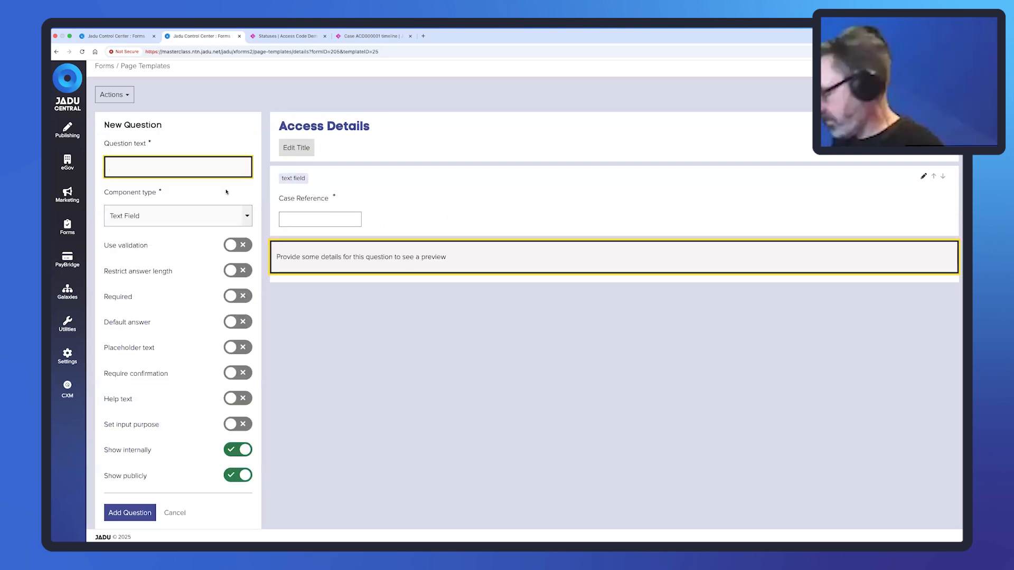
{"action": "type", "text": "Access C"}
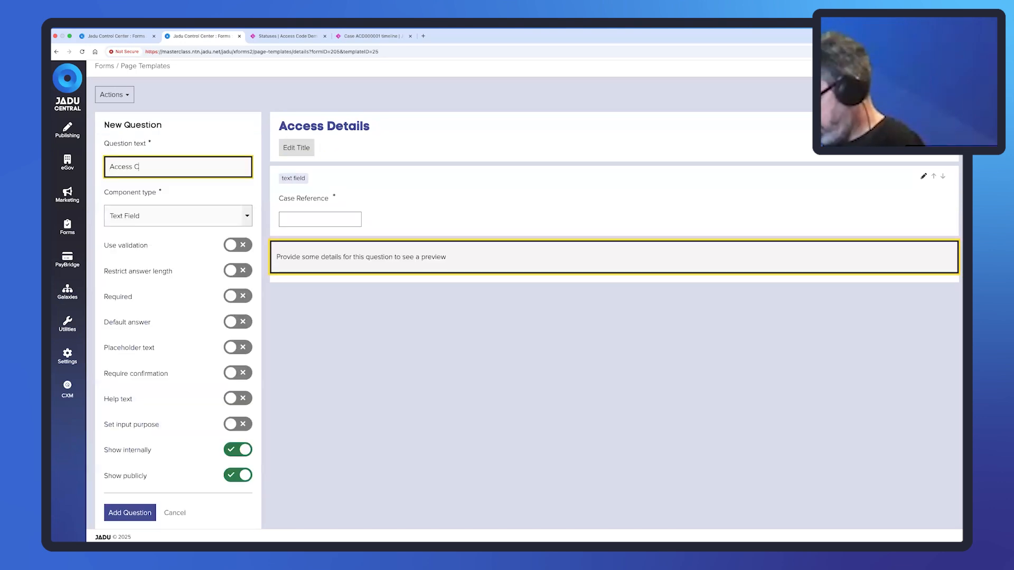
{"action": "type", "text": "ode"}
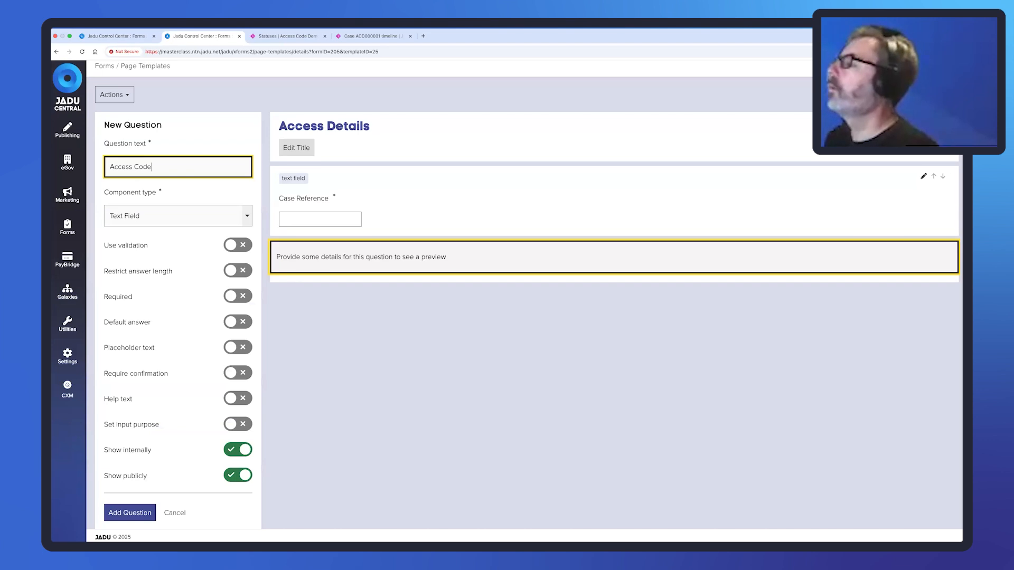
{"action": "left_click", "coordinate": [231, 295]}
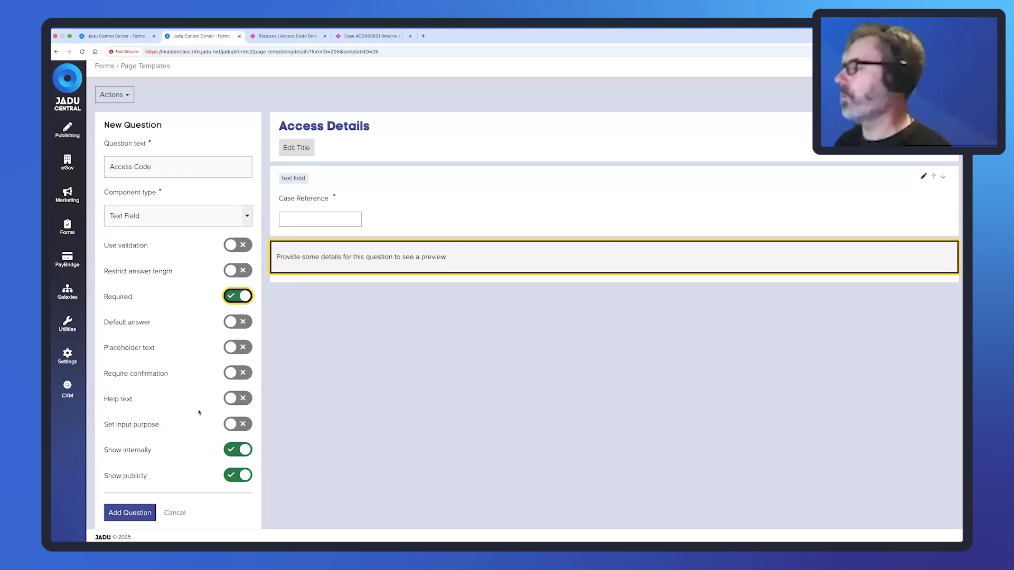
{"action": "left_click", "coordinate": [236, 399]}
{"action": "left_click", "coordinate": [177, 429]}
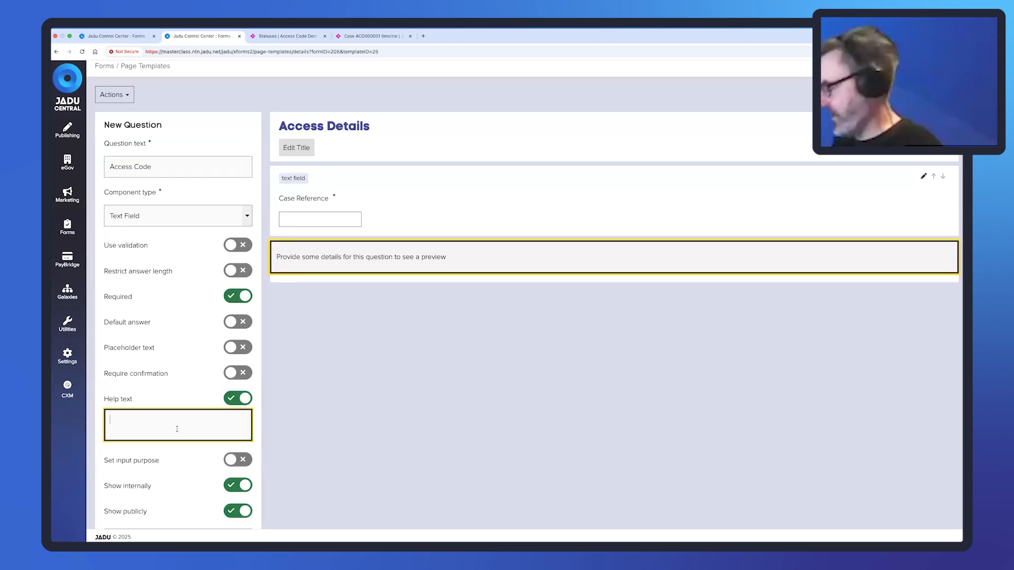
{"action": "type", "text": "You will"}
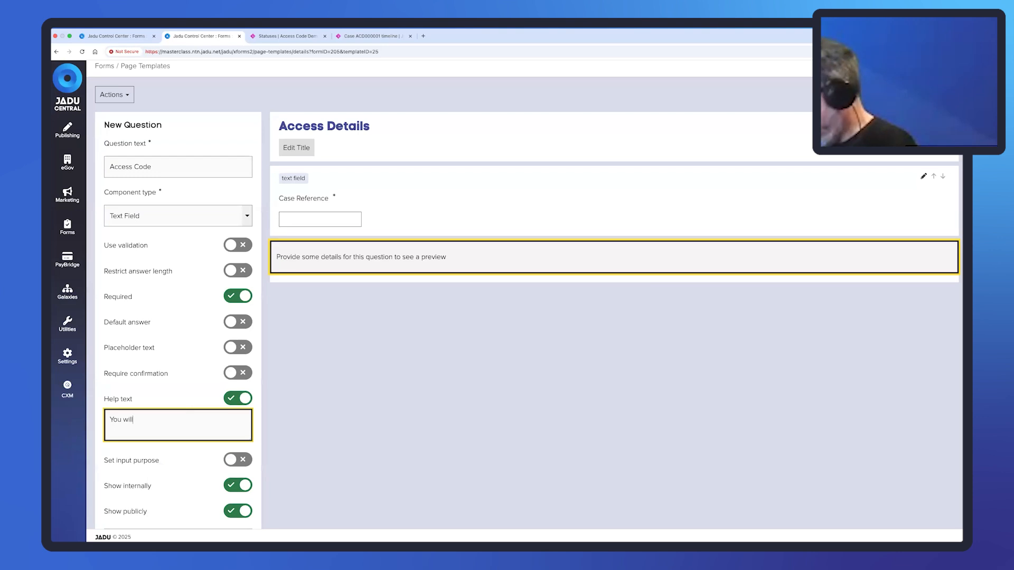
{"action": "type", "text": " find this in "}
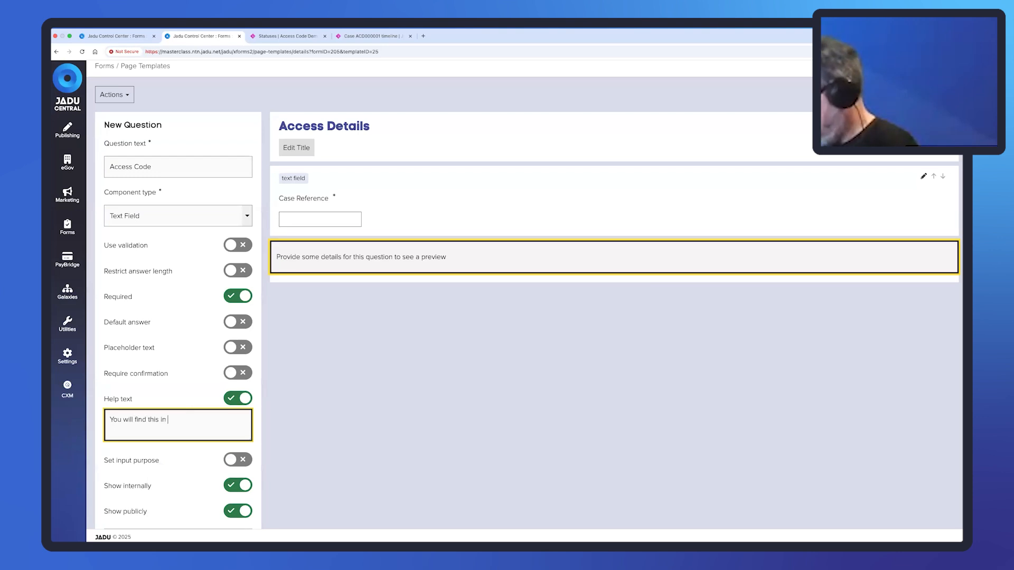
{"action": "type", "text": "your confirmation"}
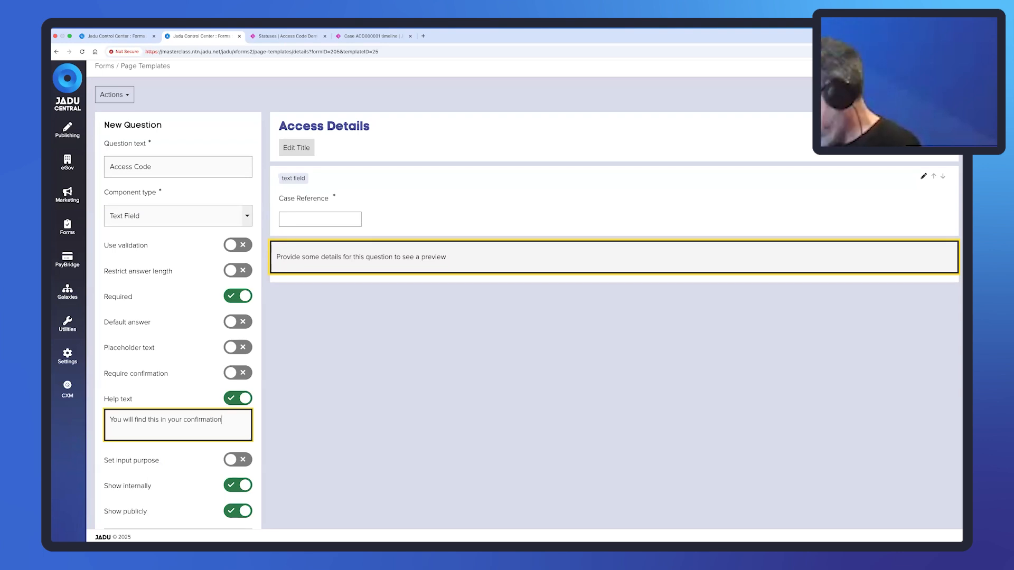
{"action": "type", "text": "email."}
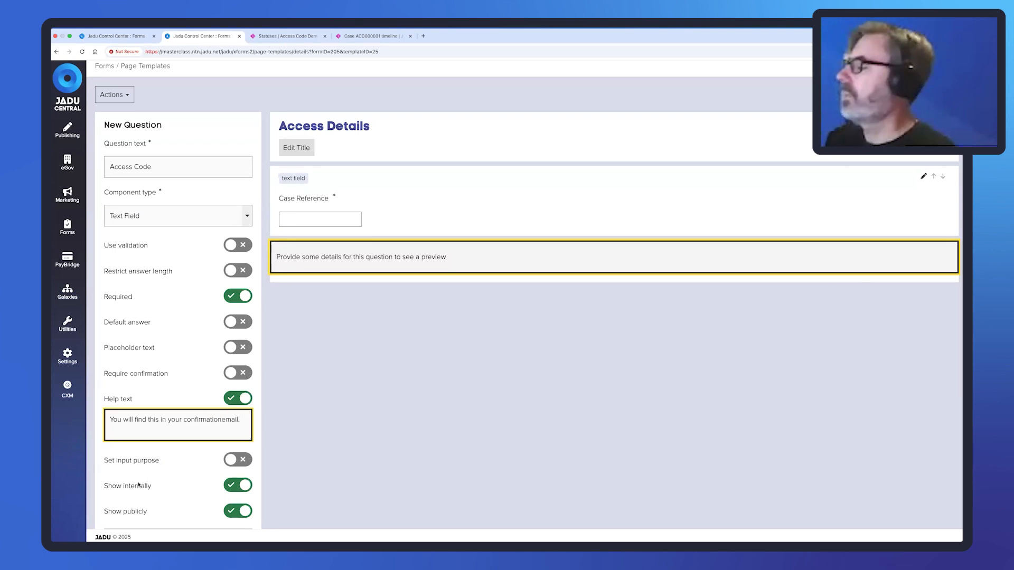
{"action": "scroll", "coordinate": [149, 447], "scroll_direction": "down", "scroll_amount": 2}
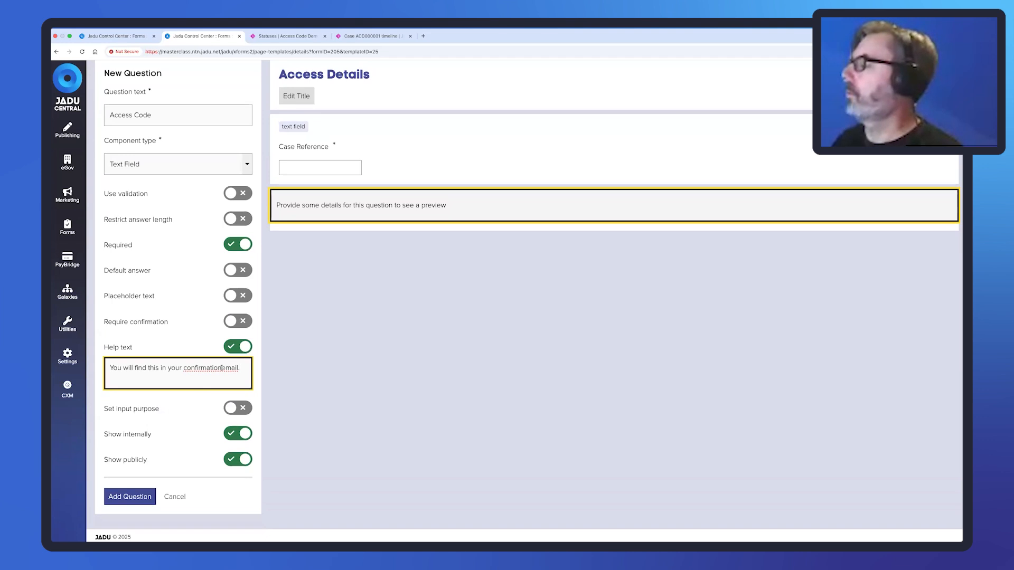
{"action": "left_click", "coordinate": [132, 496]}
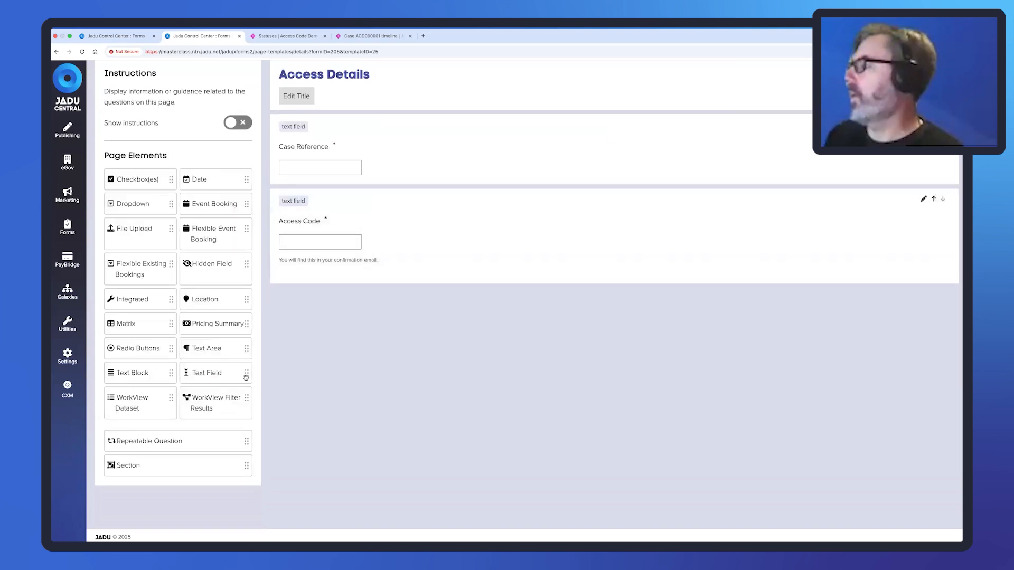
Add a required Information text area below Access Code.
{"action": "left_click_drag", "start_coordinate": [246, 348], "coordinate": [439, 307]}
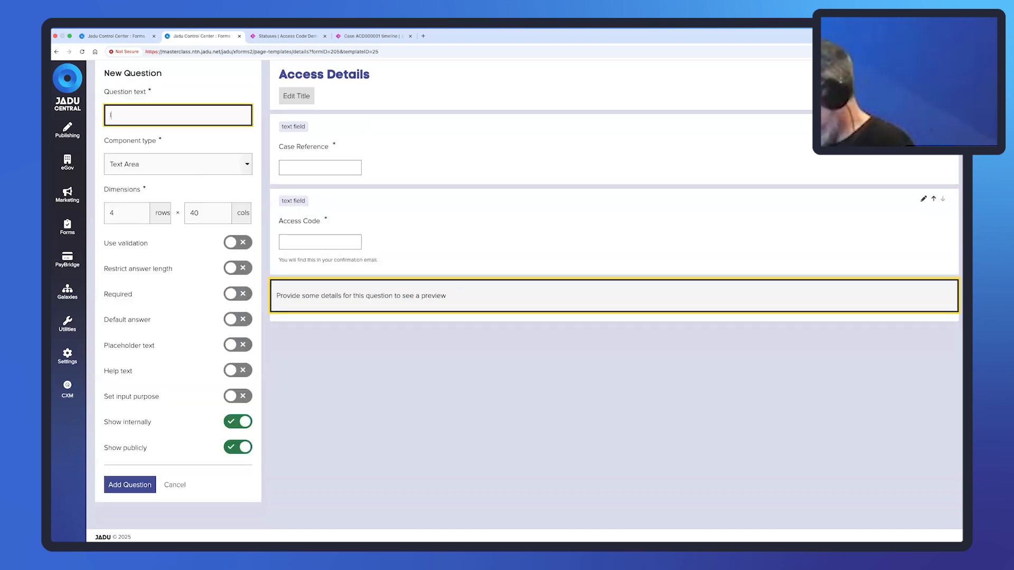
{"action": "type", "text": "Information"}
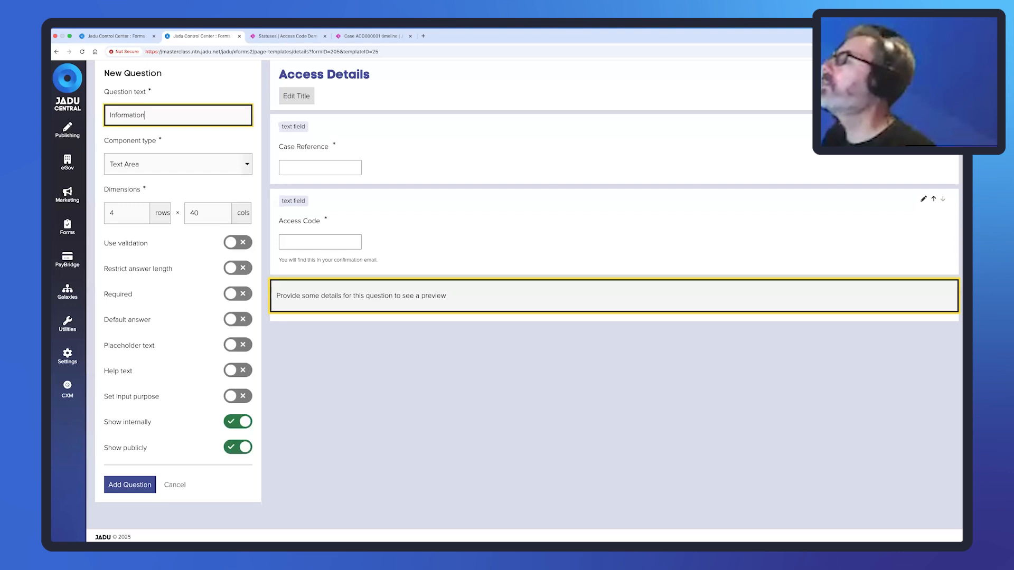
{"action": "left_click", "coordinate": [237, 294]}
{"action": "left_click", "coordinate": [129, 485]}
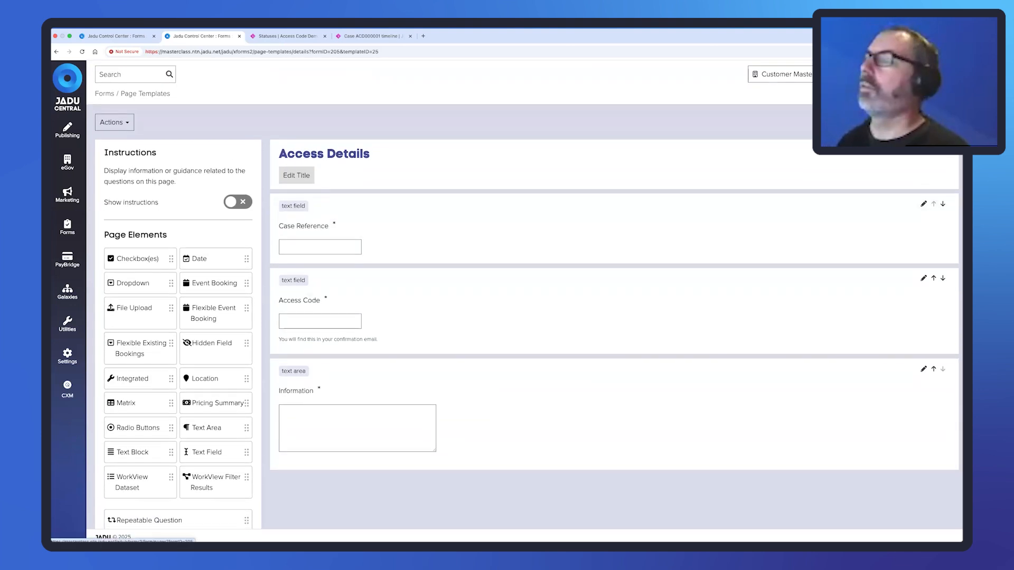
Add an Access Details page built from the template to the form structure and save it.
{"action": "left_click", "coordinate": [145, 94]}
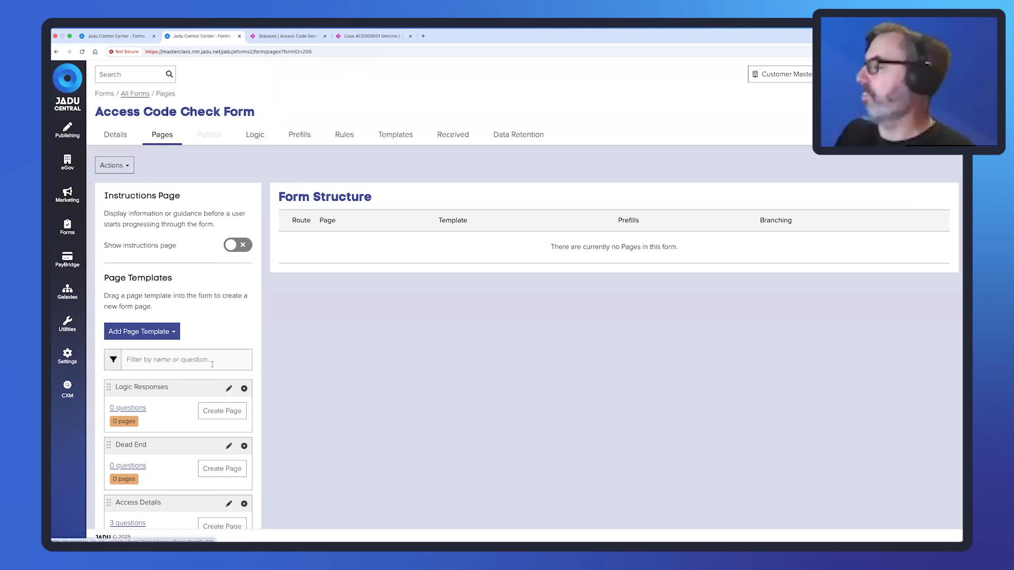
{"action": "scroll", "coordinate": [182, 425], "scroll_direction": "down", "scroll_amount": 2}
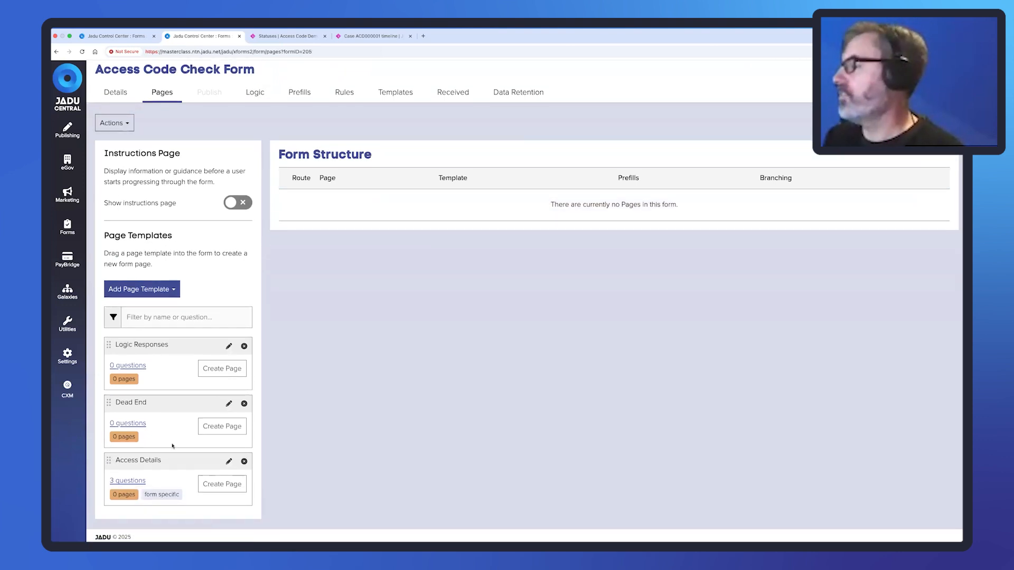
{"action": "left_click_drag", "start_coordinate": [109, 468], "coordinate": [340, 206]}
{"action": "scroll", "coordinate": [308, 476], "scroll_direction": "down", "scroll_amount": 3}
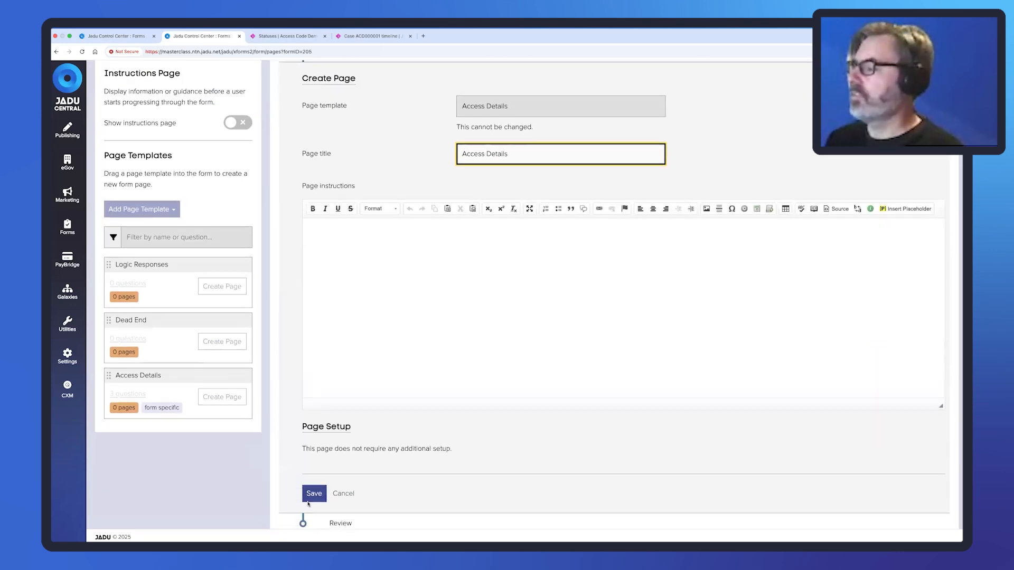
{"action": "left_click", "coordinate": [311, 495]}
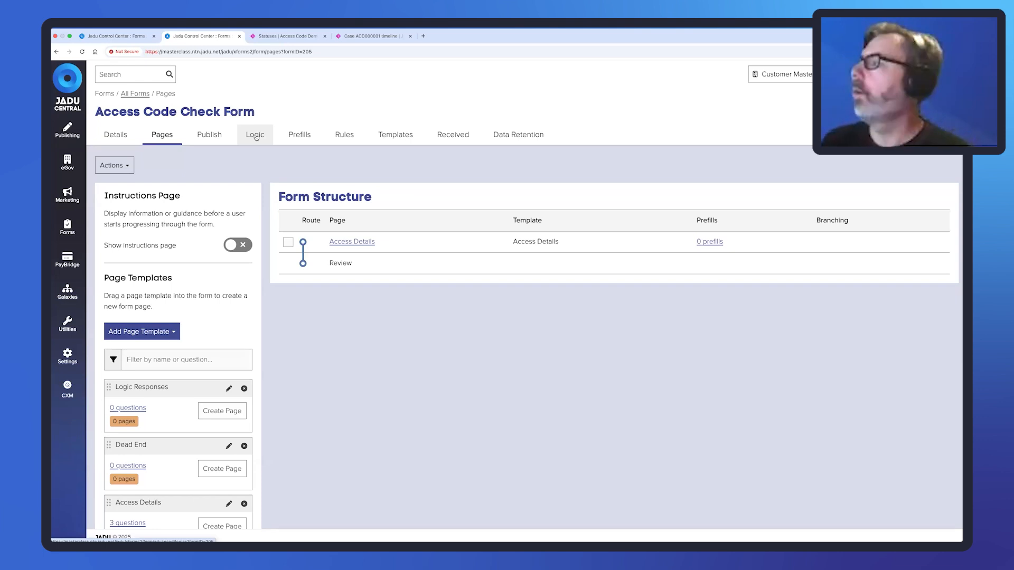
Create a predefined 'Access Code' logic using the 'Connect - Value of field for a specific case' formula.
{"action": "left_click", "coordinate": [256, 137]}
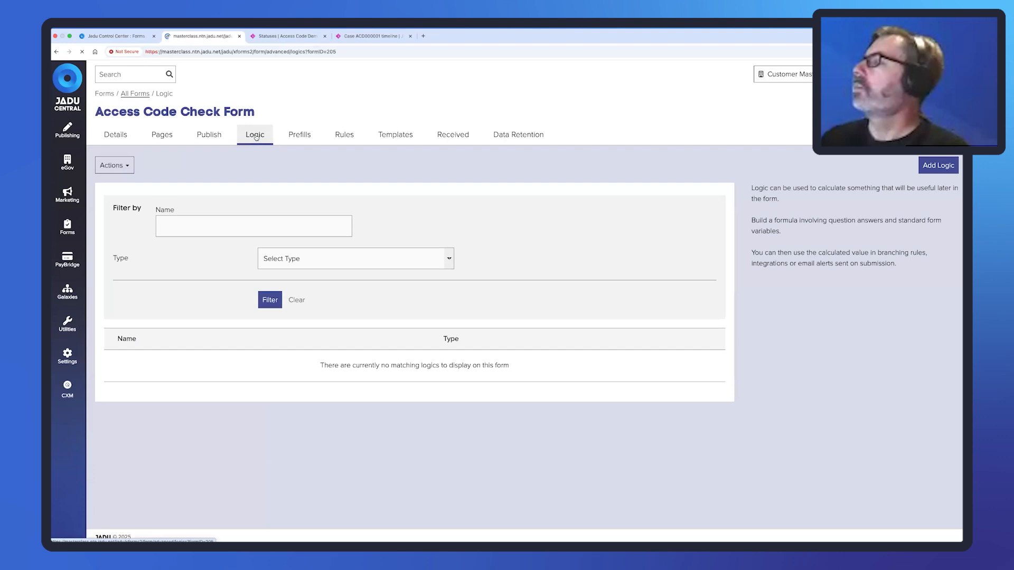
{"action": "left_click", "coordinate": [939, 168]}
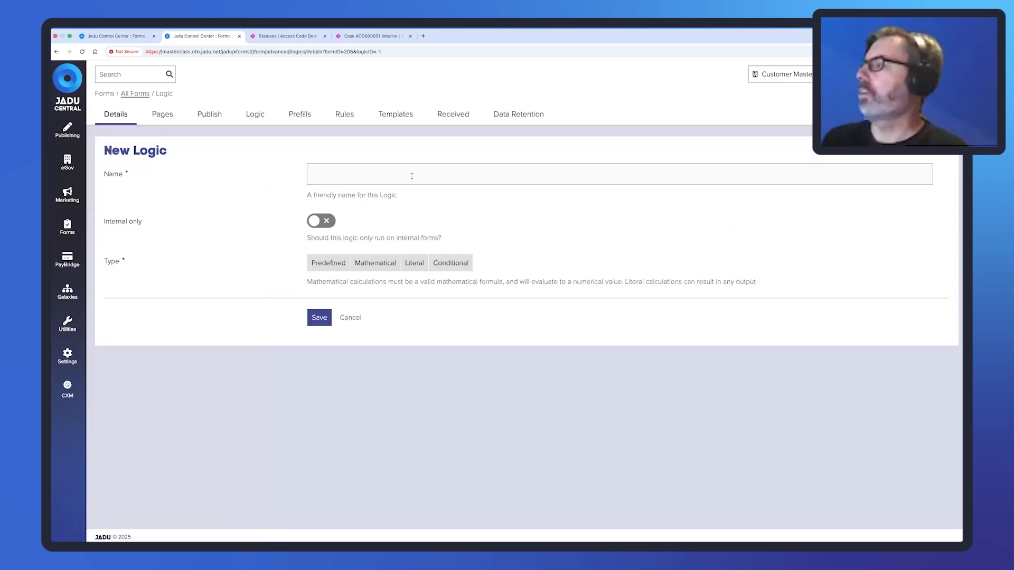
{"action": "left_click", "coordinate": [412, 176]}
{"action": "type", "text": "A"}
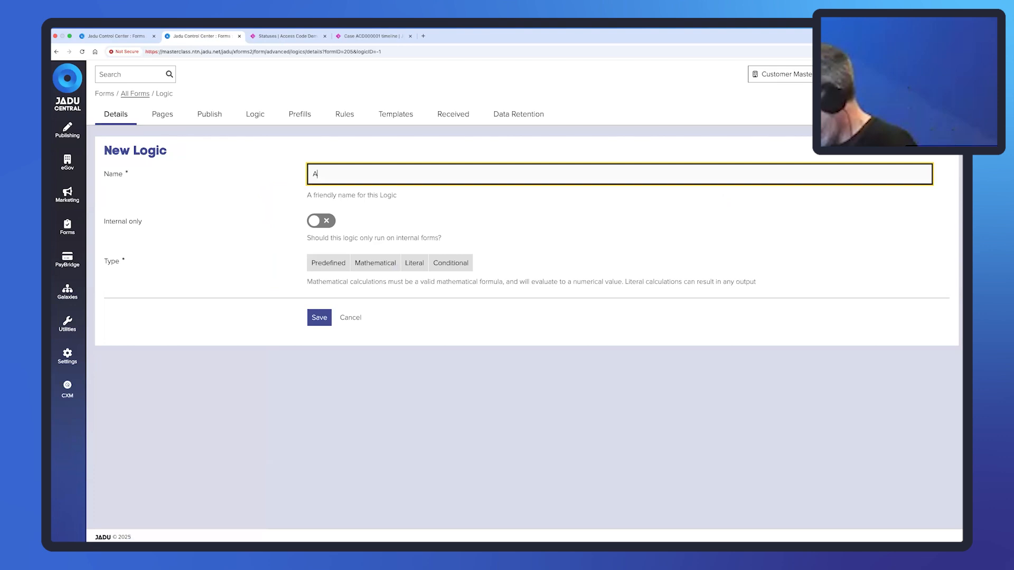
{"action": "type", "text": "ccess Code"}
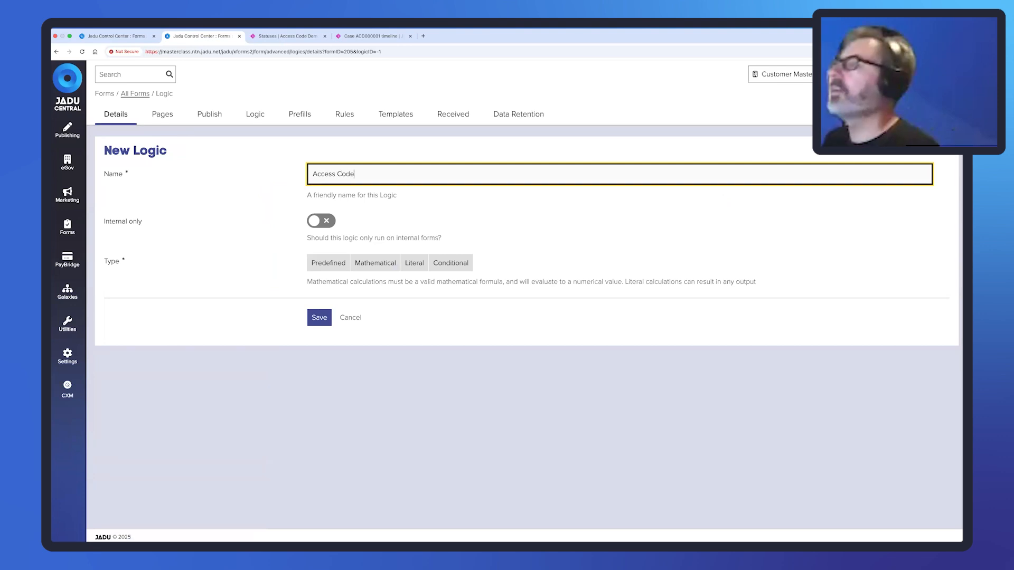
{"action": "left_click", "coordinate": [341, 264]}
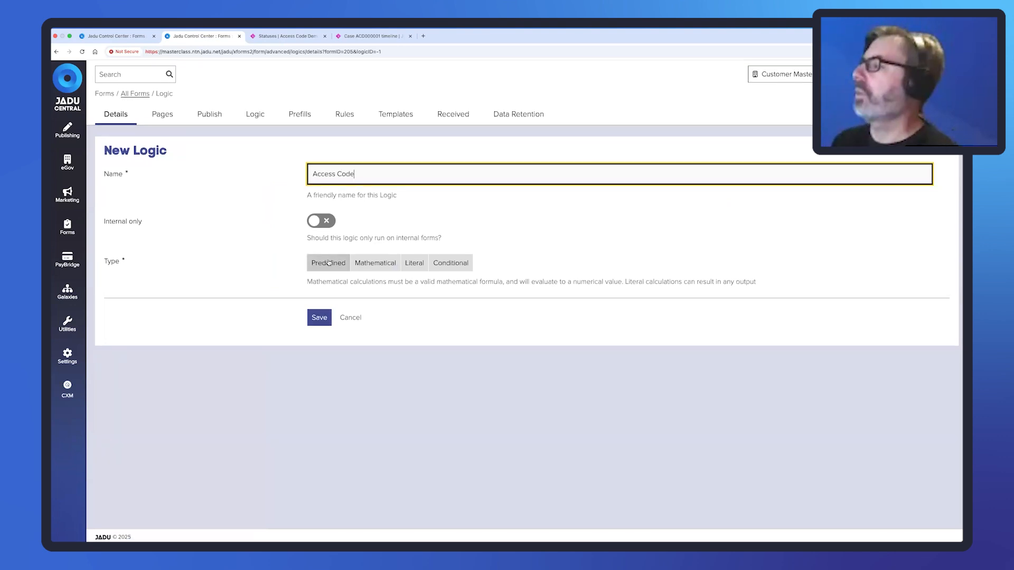
{"action": "left_click", "coordinate": [421, 310]}
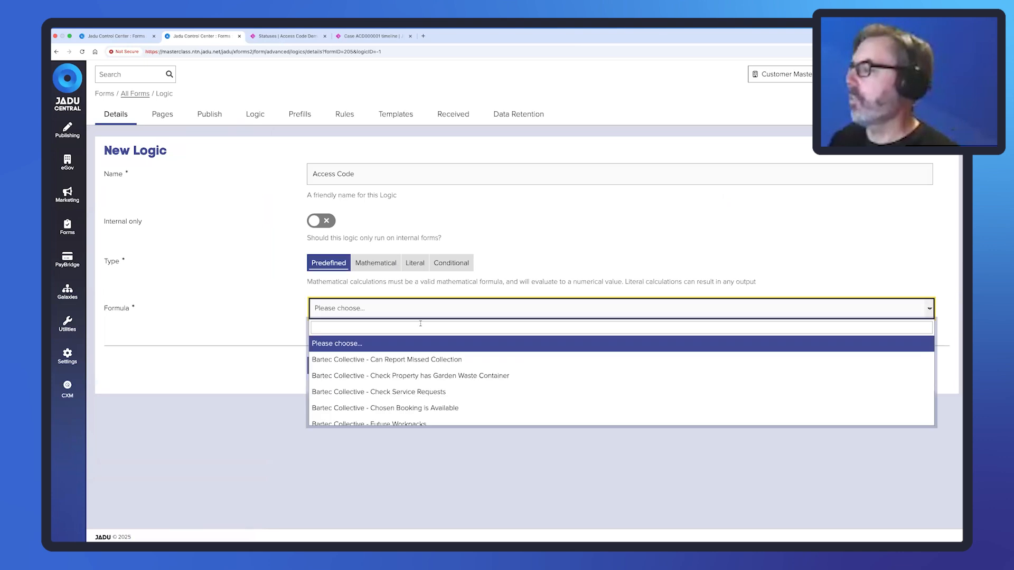
{"action": "type", "text": "valu"}
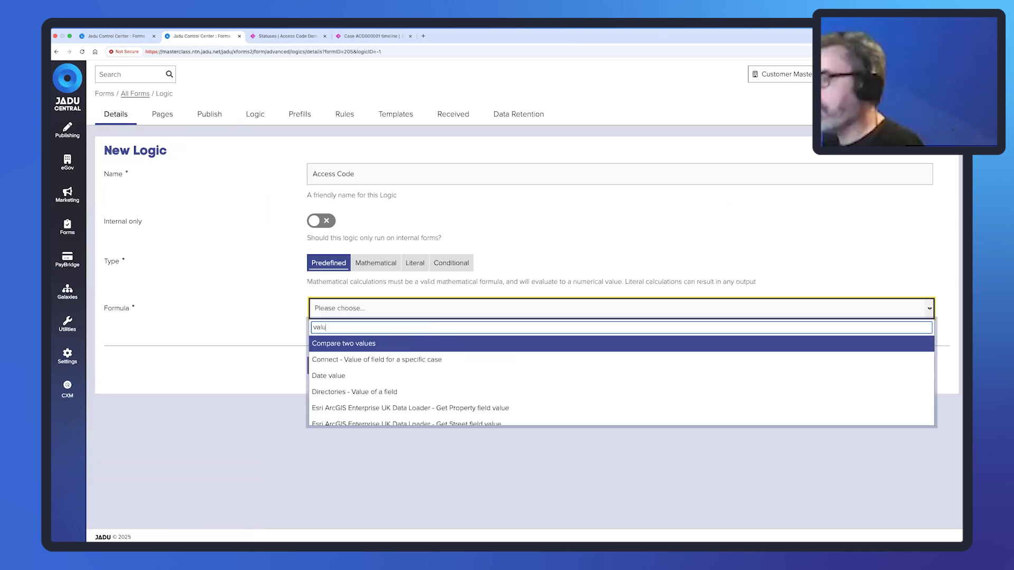
{"action": "type", "text": "e"}
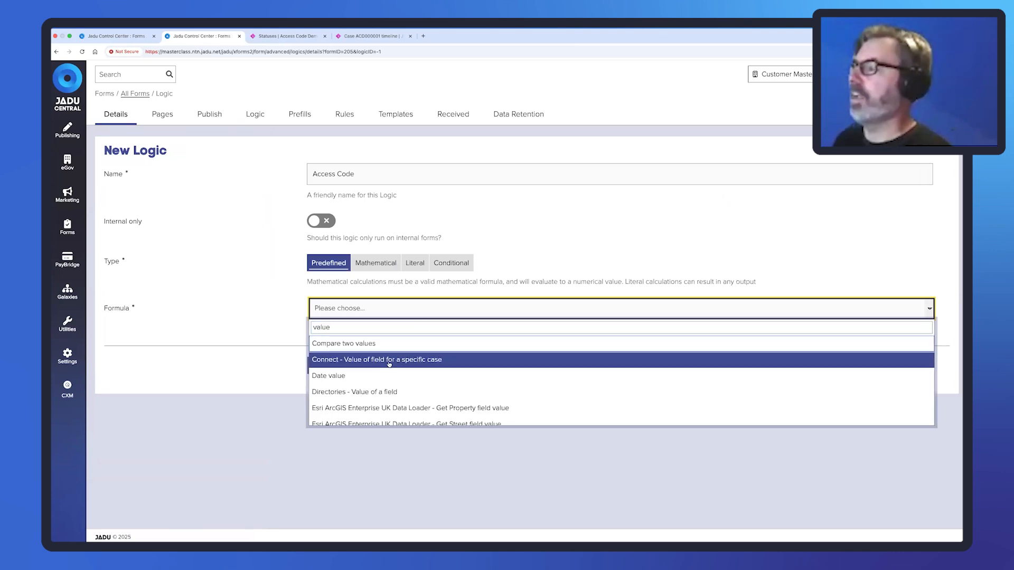
{"action": "left_click", "coordinate": [410, 360]}
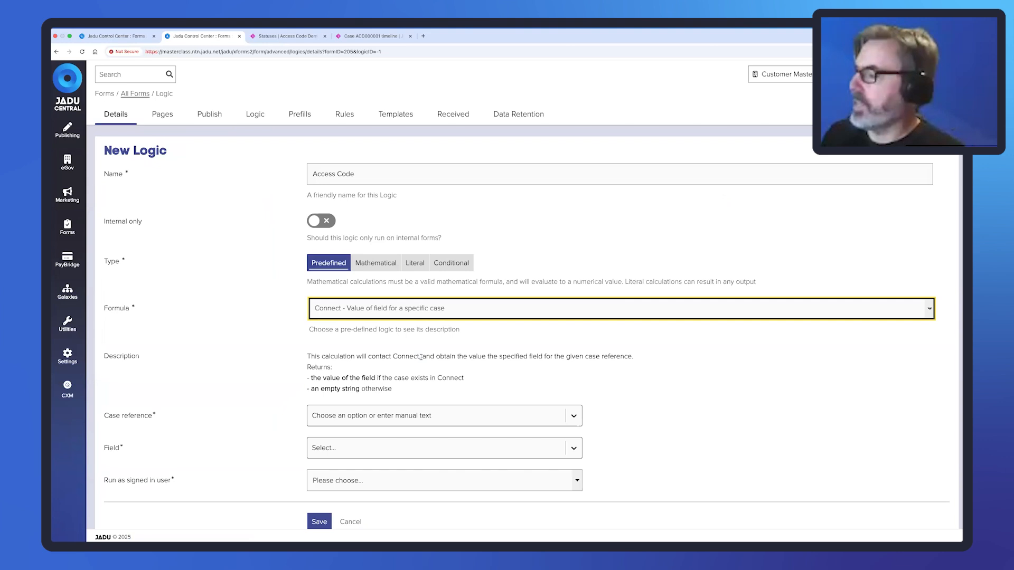
Set case reference to Case Reference, field to access_code, run as signed-in user No, and save.
{"action": "left_click", "coordinate": [574, 416]}
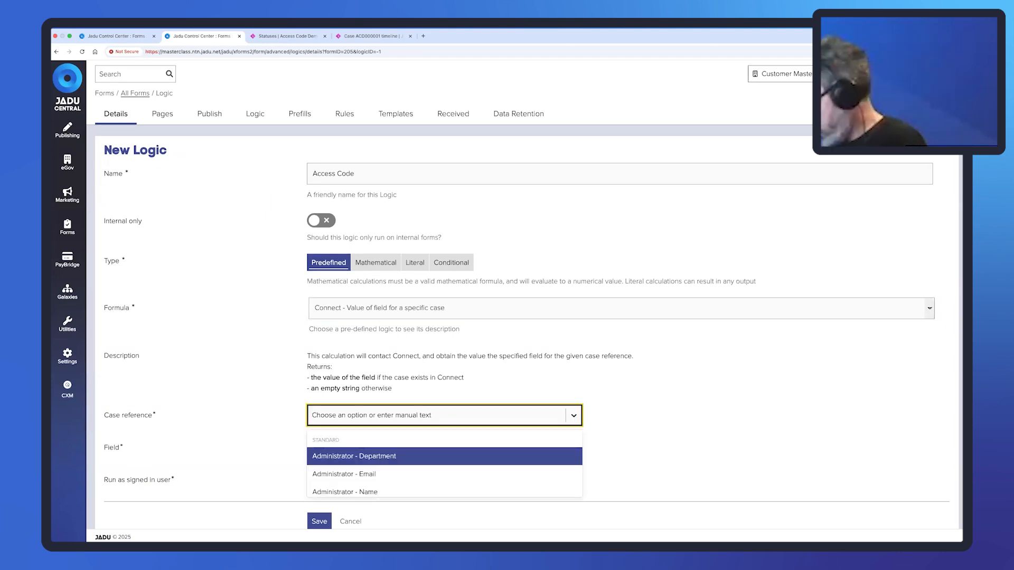
{"action": "type", "text": "Case refer"}
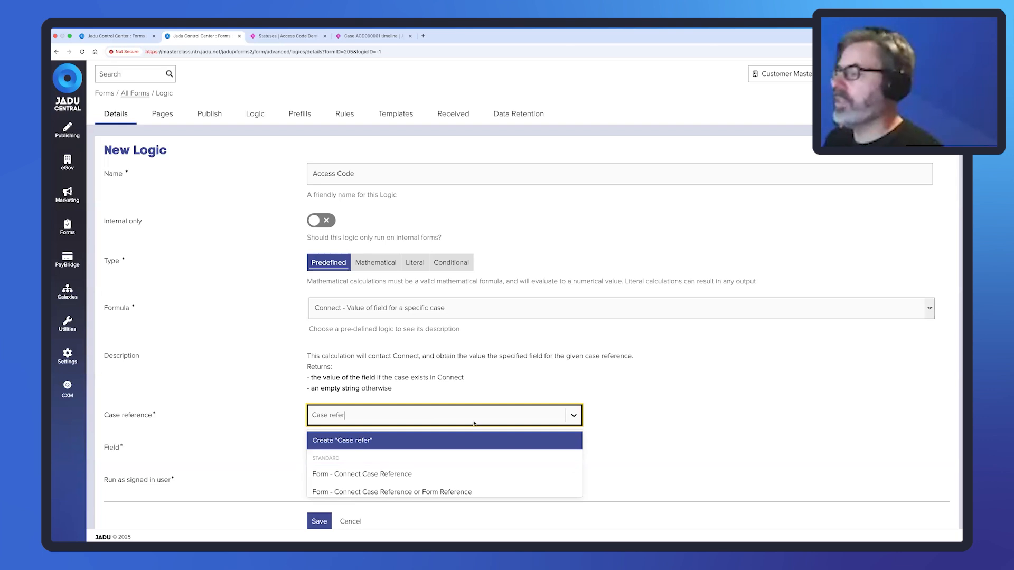
{"action": "scroll", "coordinate": [502, 470], "scroll_direction": "down", "scroll_amount": 2}
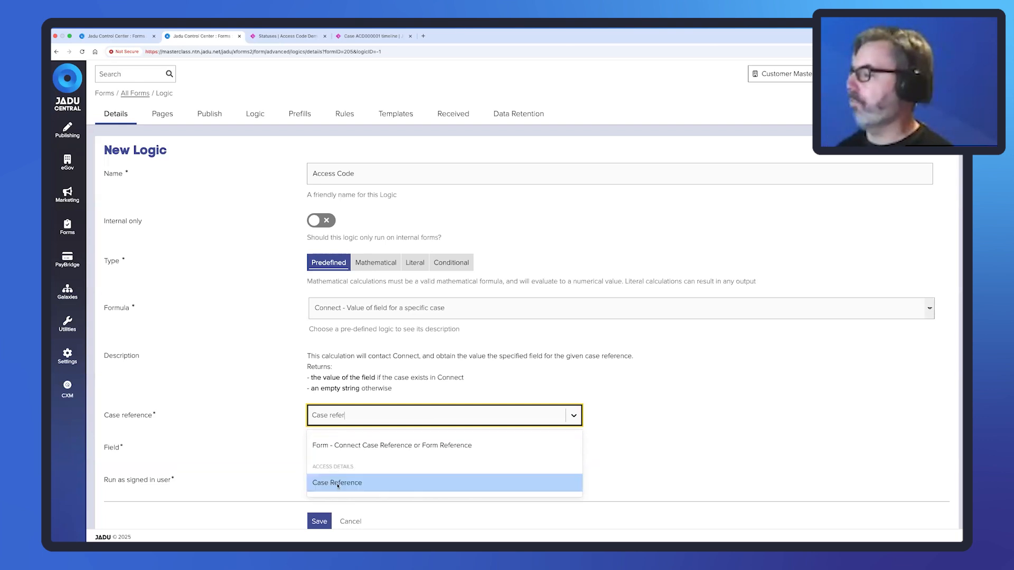
{"action": "left_click", "coordinate": [338, 484]}
{"action": "left_click", "coordinate": [390, 452]}
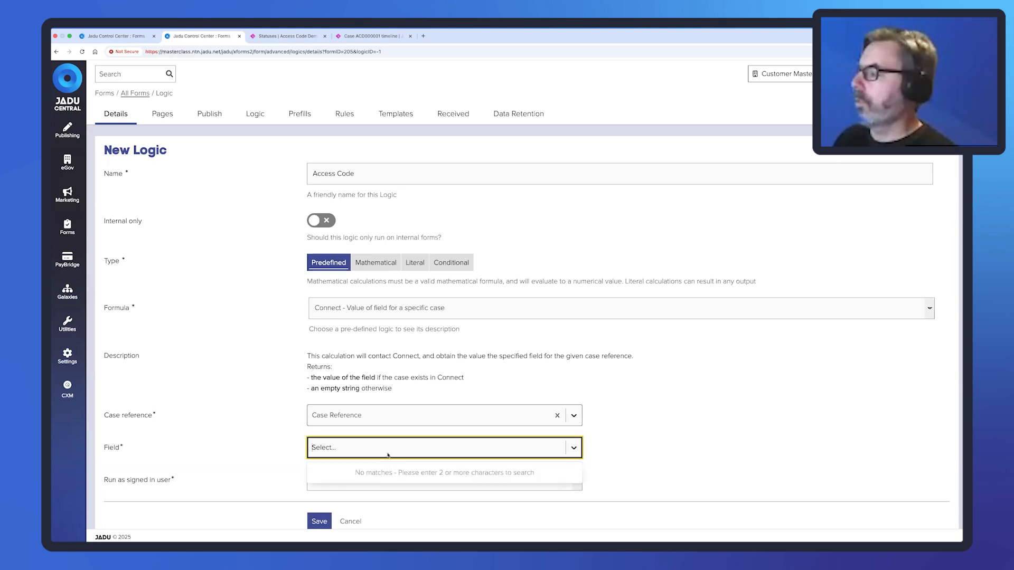
{"action": "type", "text": "access"}
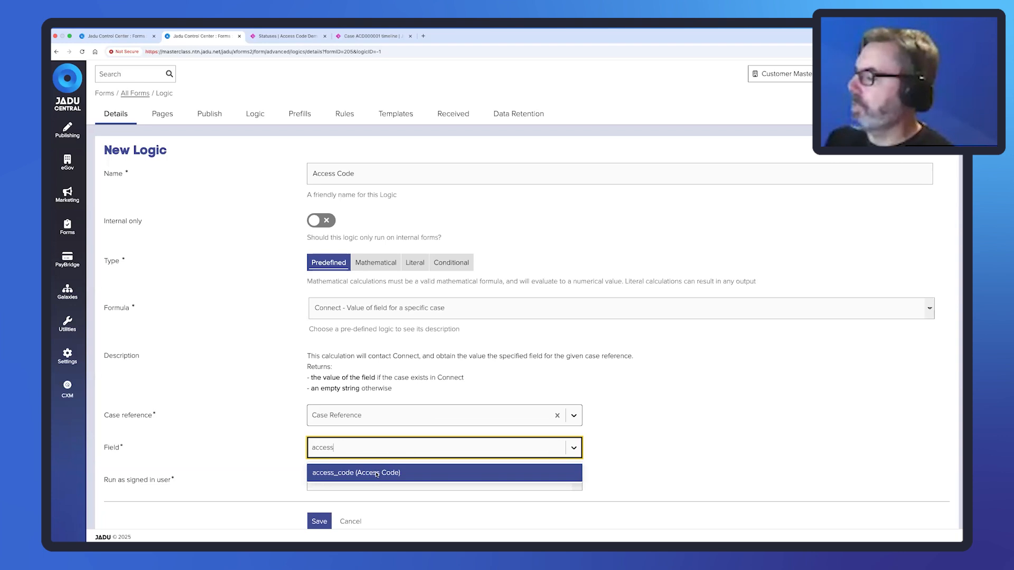
{"action": "left_click", "coordinate": [377, 473]}
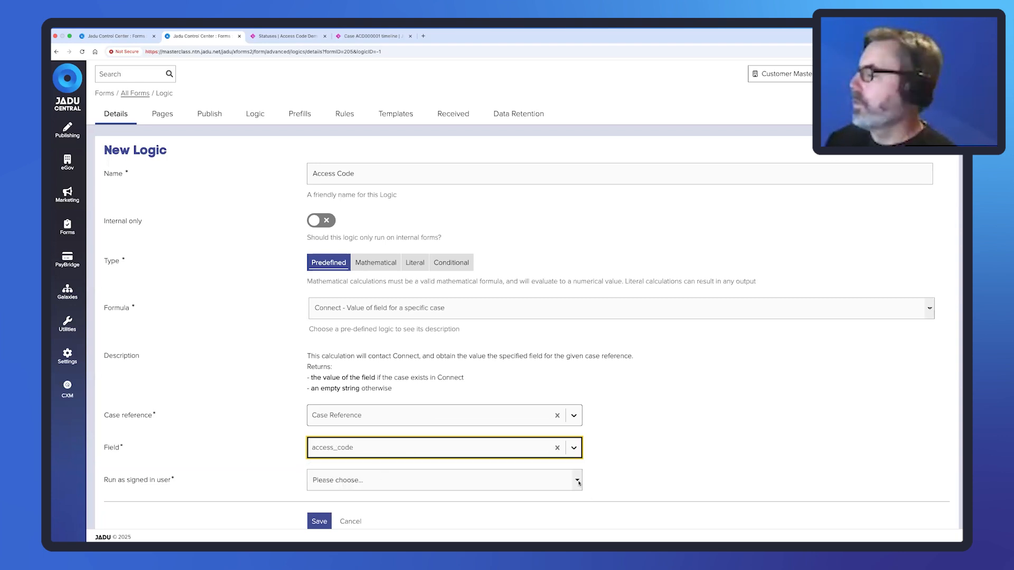
{"action": "left_click", "coordinate": [579, 482]}
{"action": "left_click", "coordinate": [317, 502]}
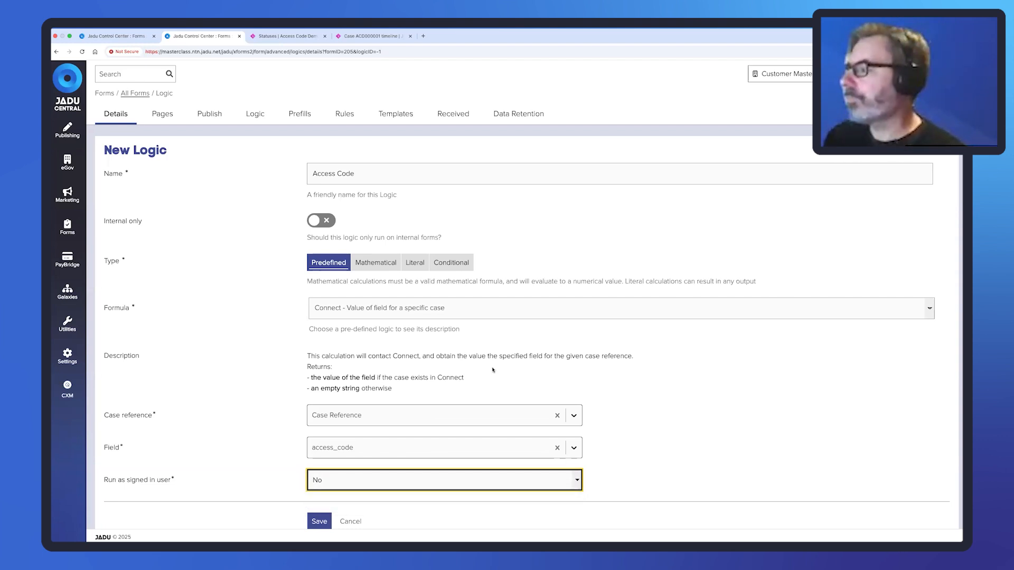
{"action": "scroll", "coordinate": [430, 353], "scroll_direction": "down", "scroll_amount": 1}
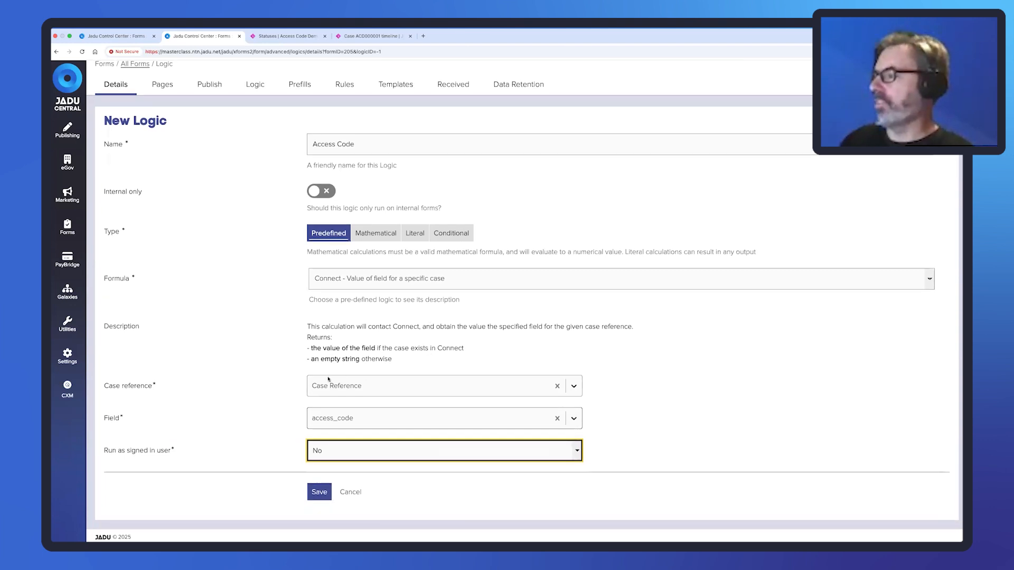
{"action": "left_click", "coordinate": [319, 492]}
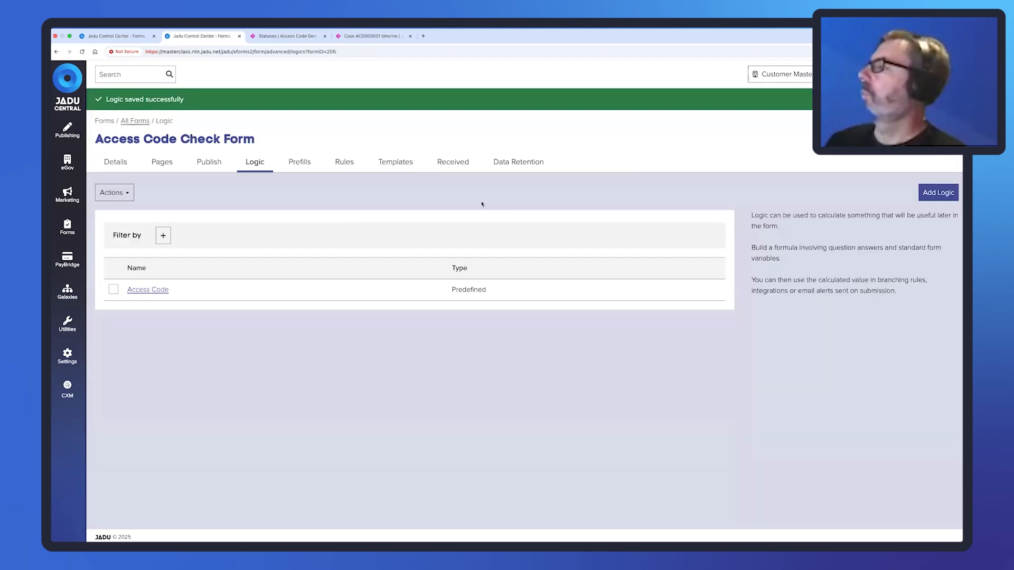
Create a predefined logic named 'Check Access Code' using the Compare two values formula.
{"action": "left_click", "coordinate": [939, 193]}
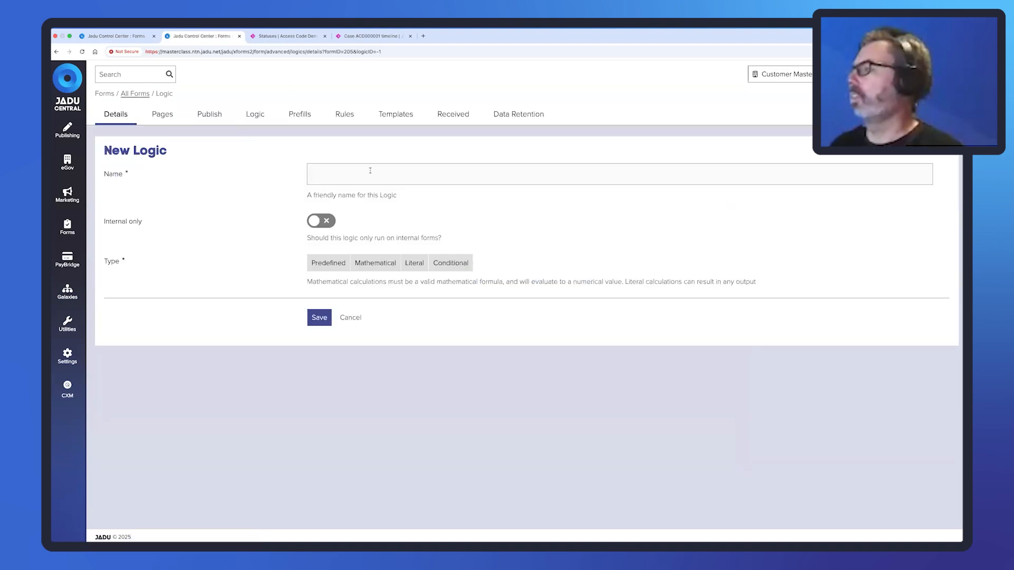
{"action": "left_click", "coordinate": [370, 171]}
{"action": "type", "text": "Chec"}
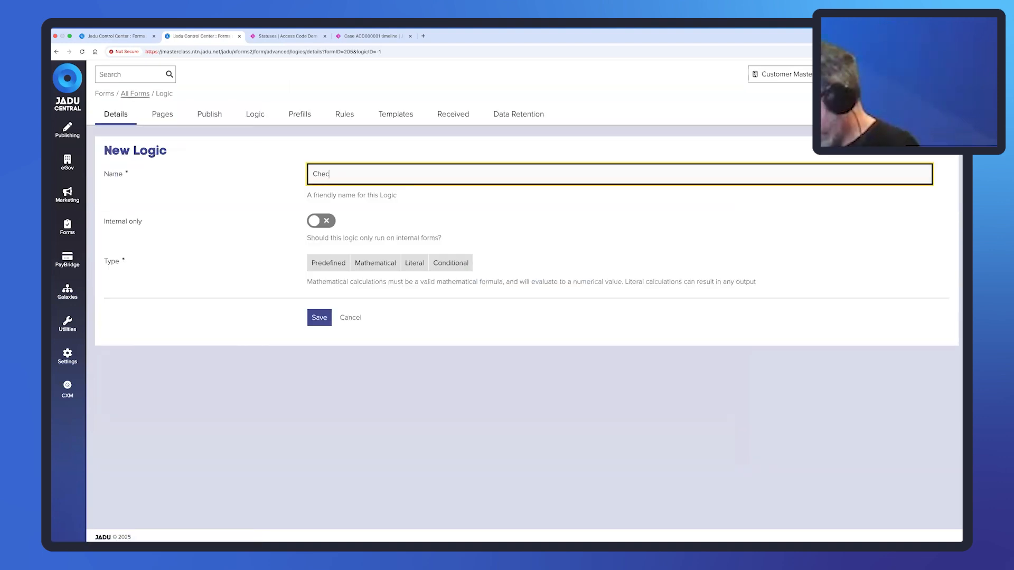
{"action": "type", "text": "k Acces"}
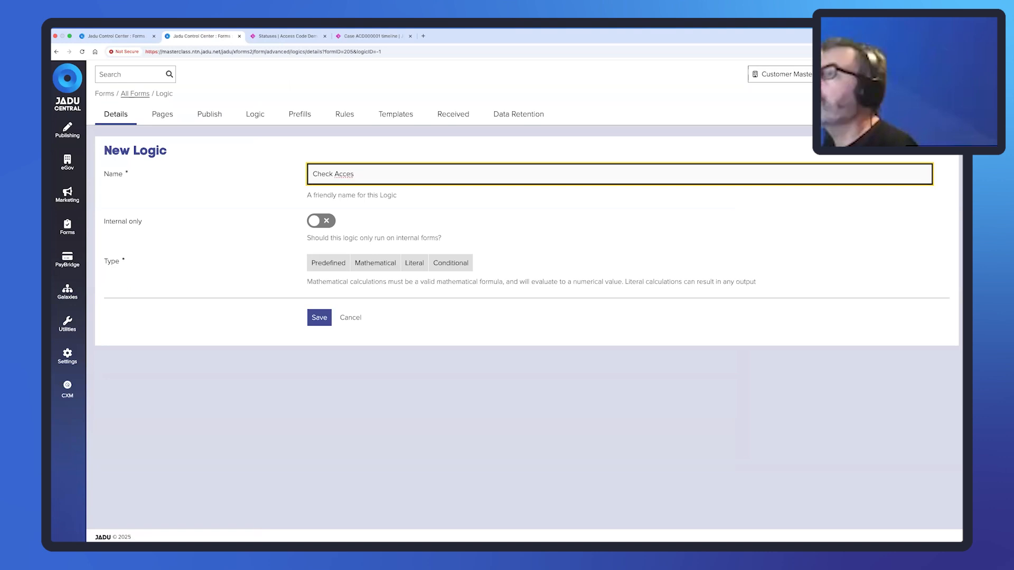
{"action": "key", "text": "BackSpace"}
{"action": "type", "text": "s Code"}
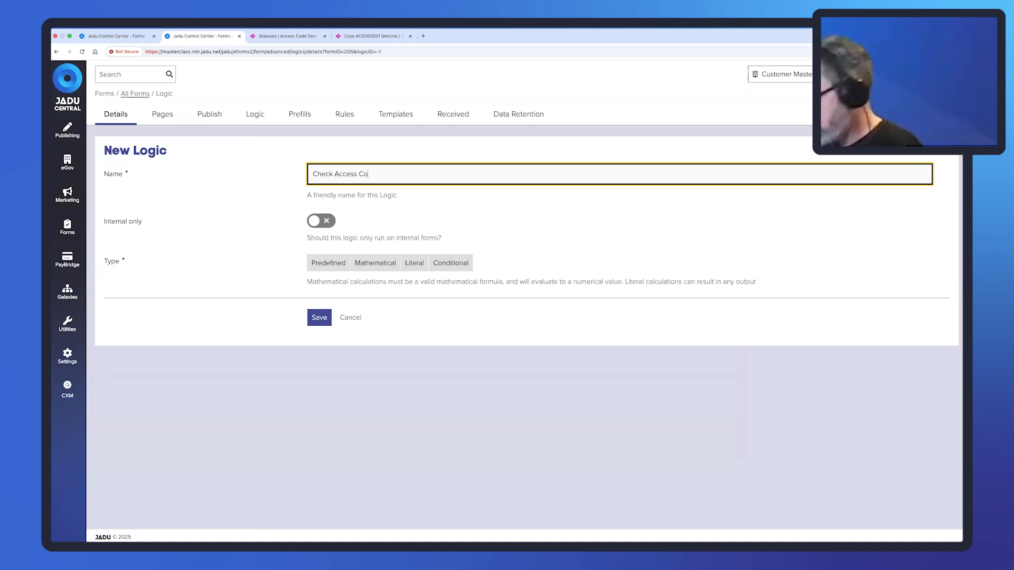
{"action": "left_click", "coordinate": [327, 260]}
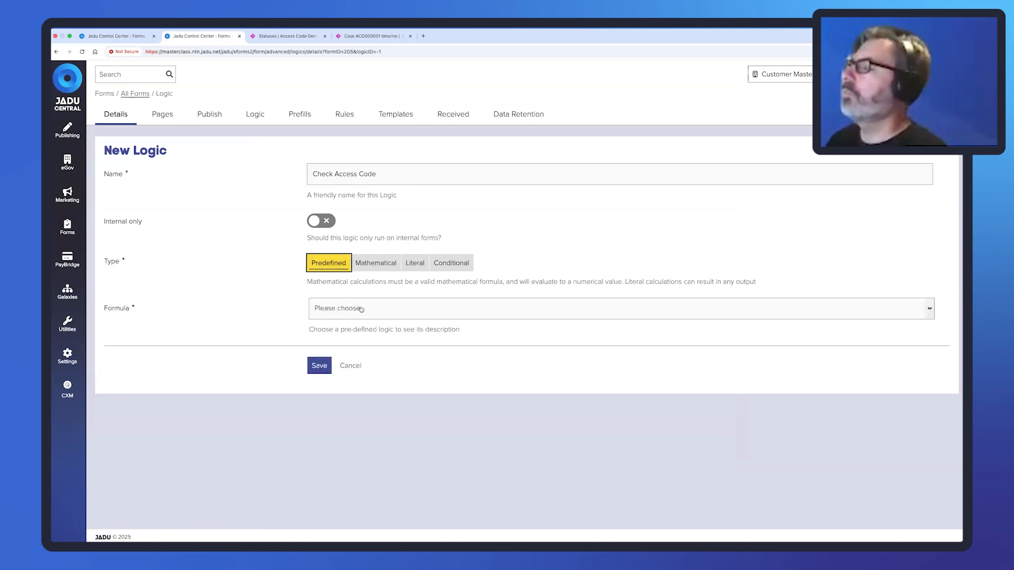
{"action": "left_click", "coordinate": [361, 309]}
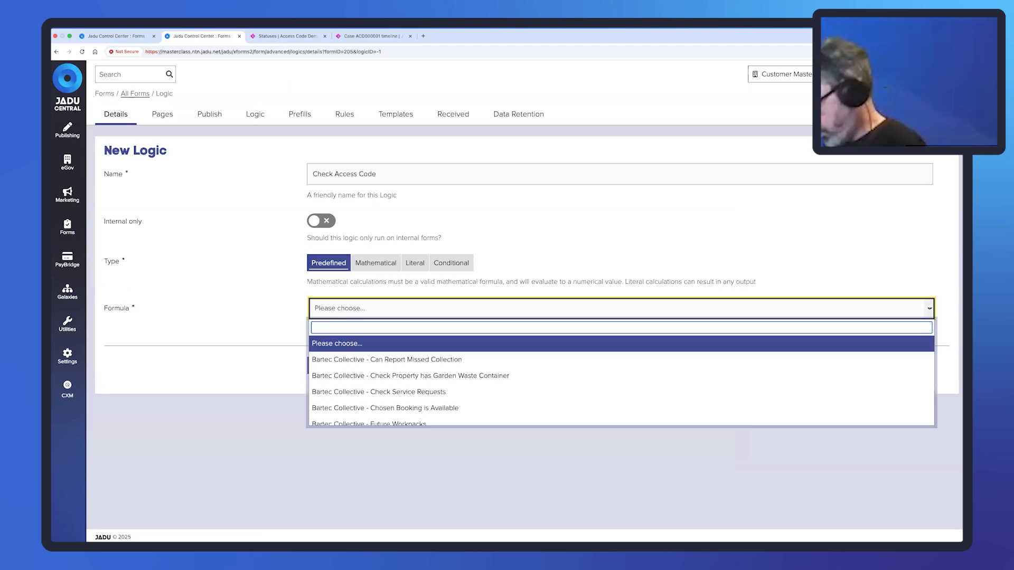
{"action": "type", "text": "Compare"}
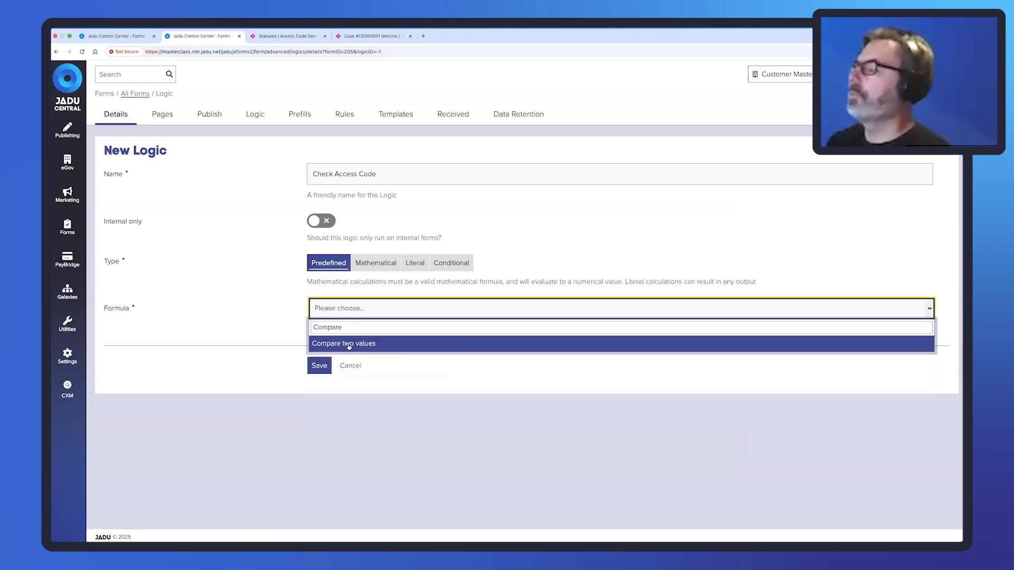
{"action": "left_click", "coordinate": [349, 343]}
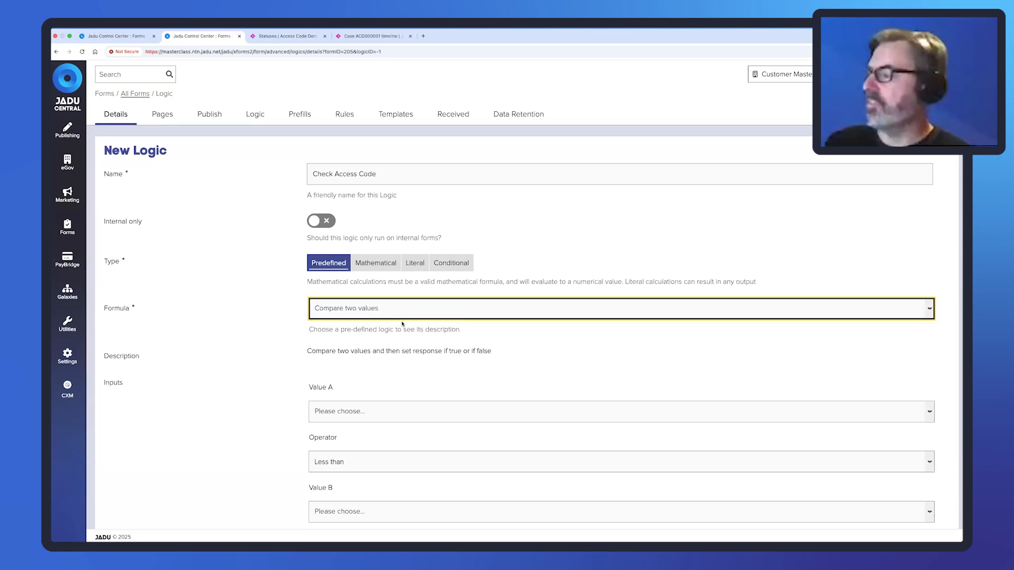
Compare Value A, Access Code, as equal to Value B, the submitted Access Code.
{"action": "scroll", "coordinate": [402, 324], "scroll_direction": "down", "scroll_amount": 3}
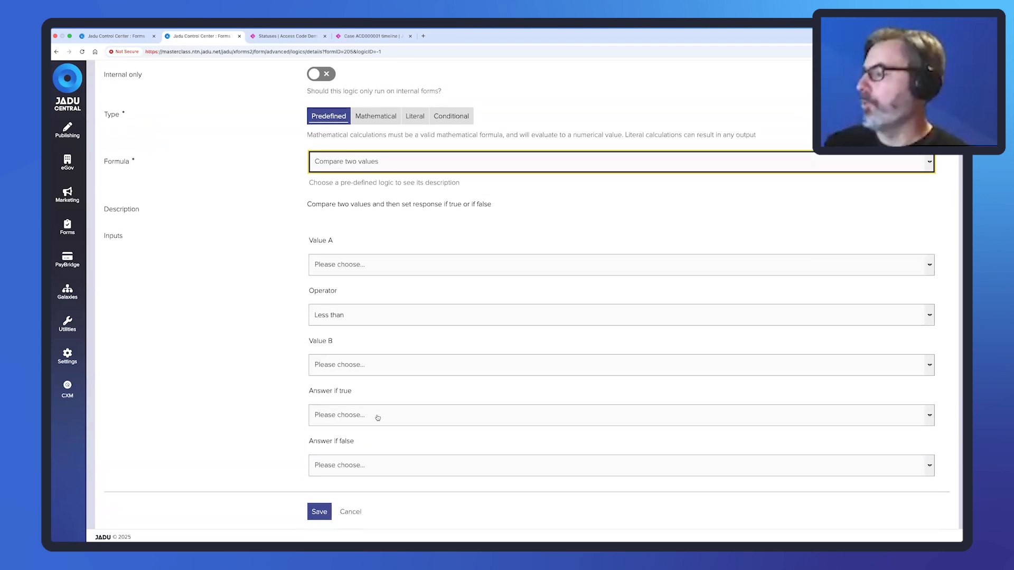
{"action": "scroll", "coordinate": [372, 267], "scroll_direction": "down", "scroll_amount": 1}
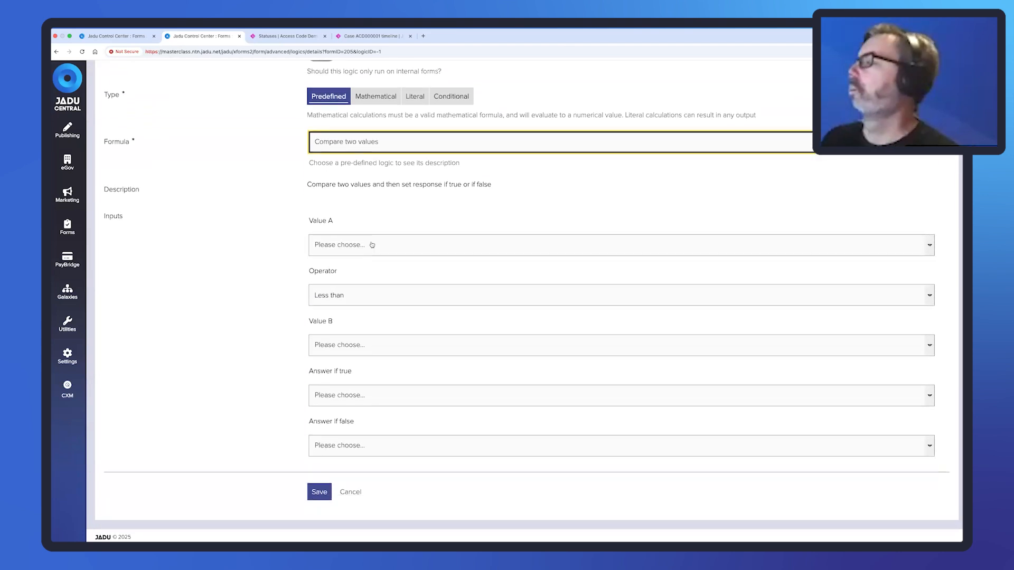
{"action": "left_click", "coordinate": [372, 245]}
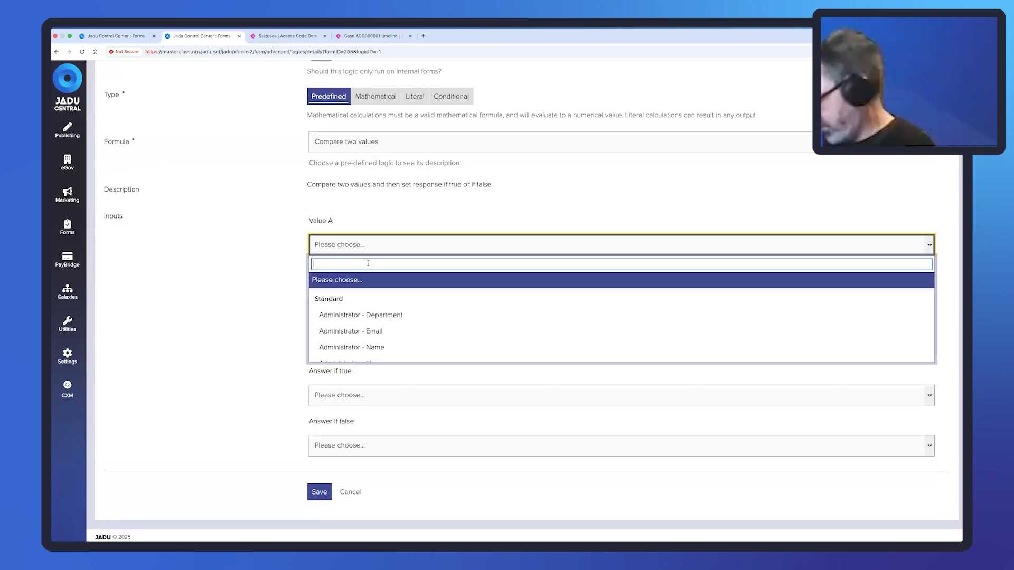
{"action": "type", "text": "Access"}
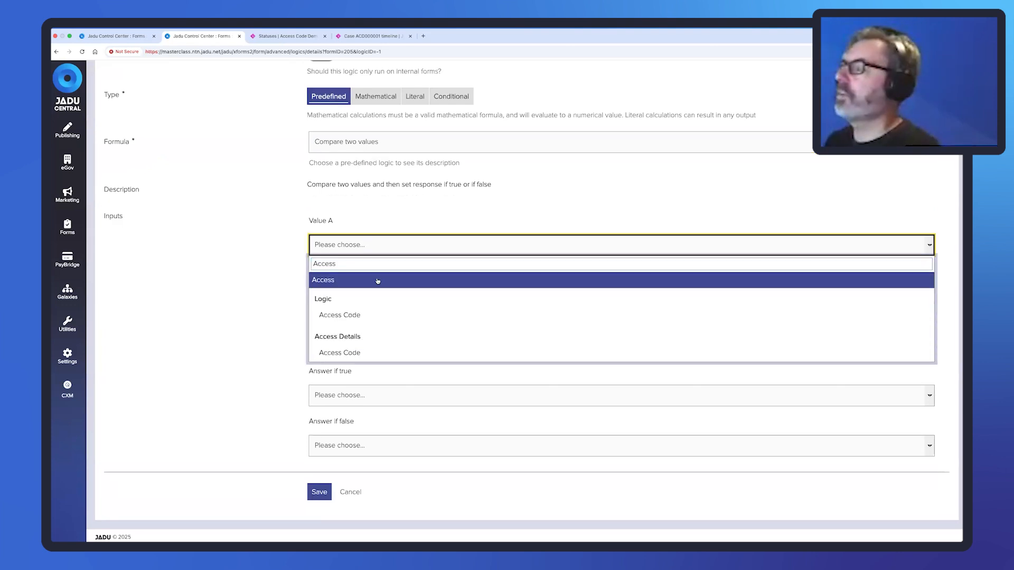
{"action": "left_click", "coordinate": [363, 315]}
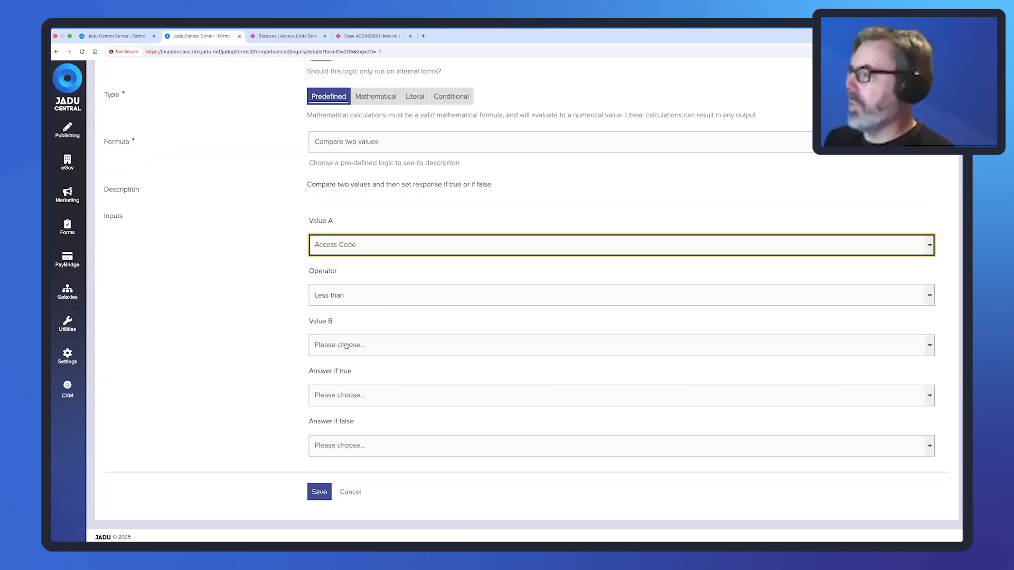
{"action": "left_click", "coordinate": [348, 295]}
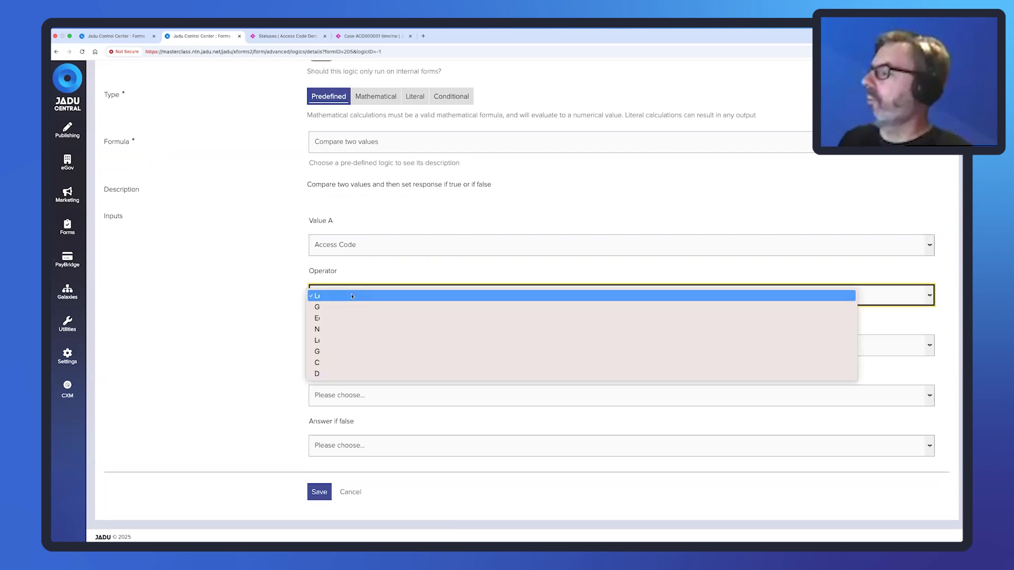
{"action": "left_click", "coordinate": [325, 318]}
{"action": "left_click", "coordinate": [331, 346]}
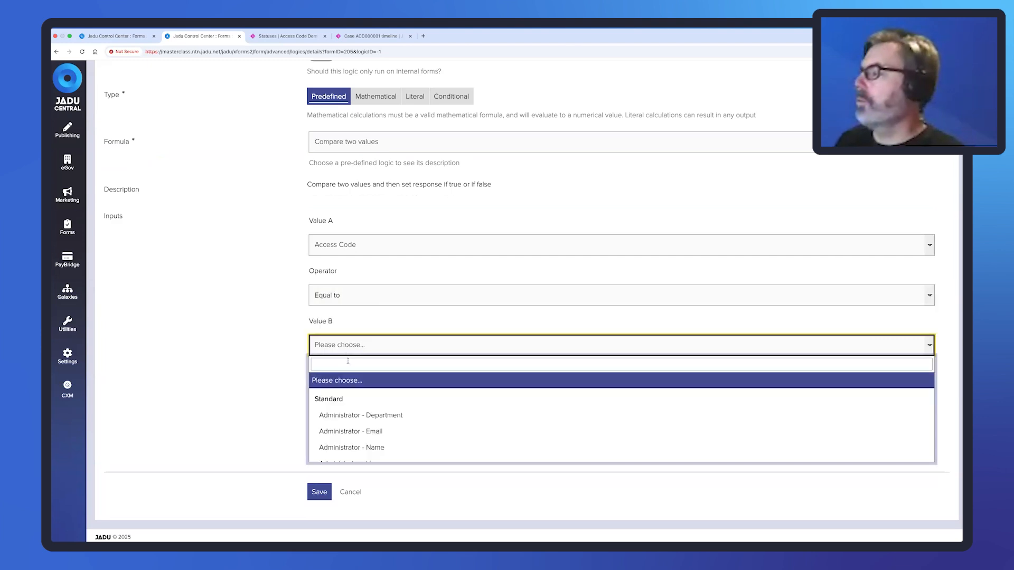
{"action": "type", "text": "Access"}
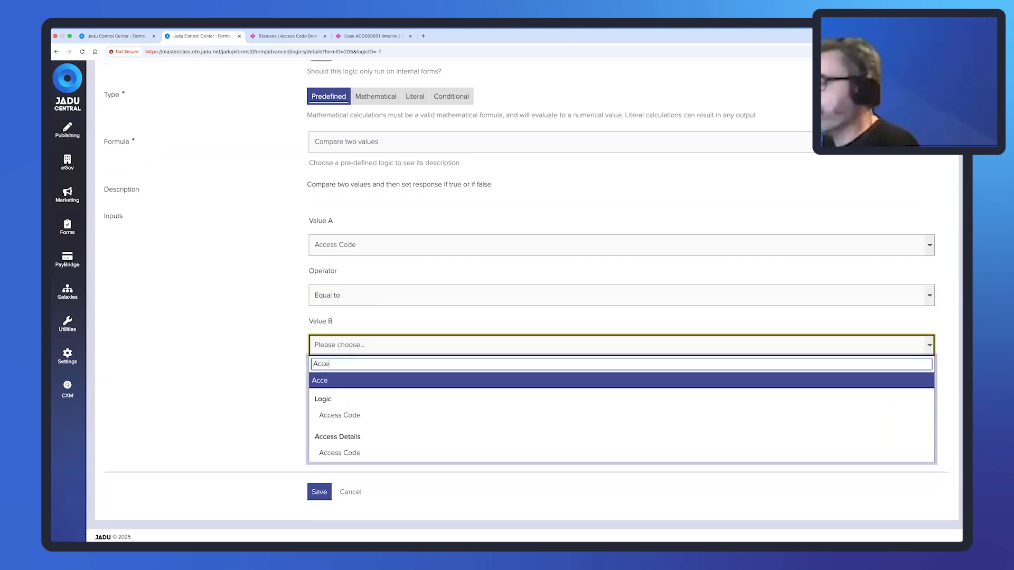
{"action": "left_click", "coordinate": [357, 454]}
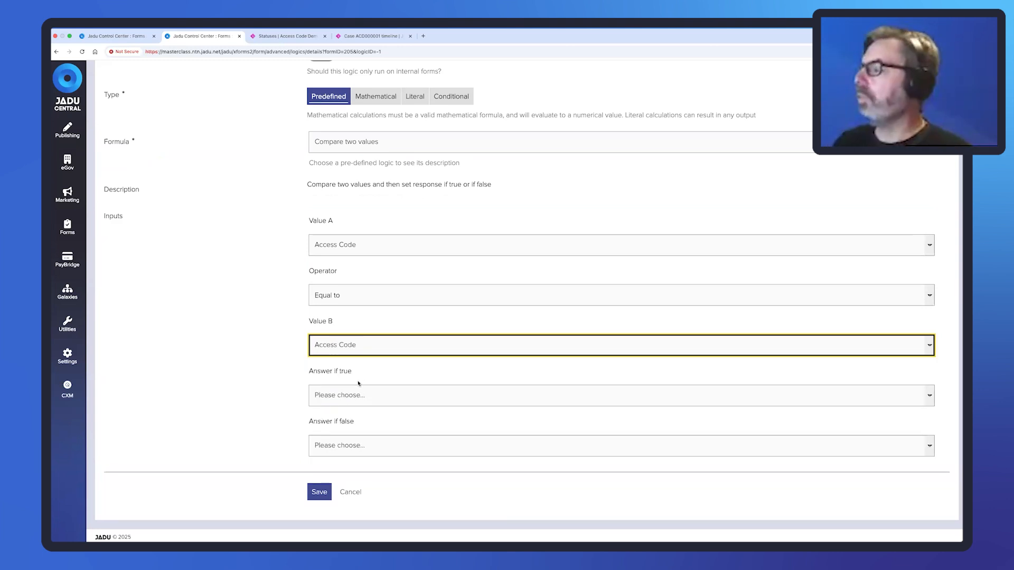
Set the answers to true if equal and false otherwise, then save the logic.
{"action": "left_click", "coordinate": [384, 395]}
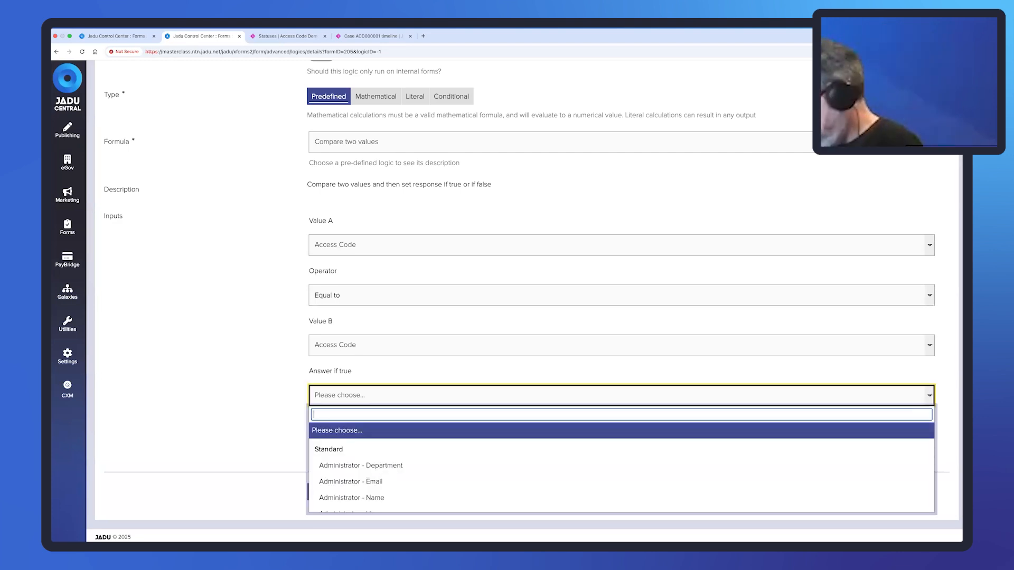
{"action": "type", "text": "true"}
{"action": "key", "text": "Return"}
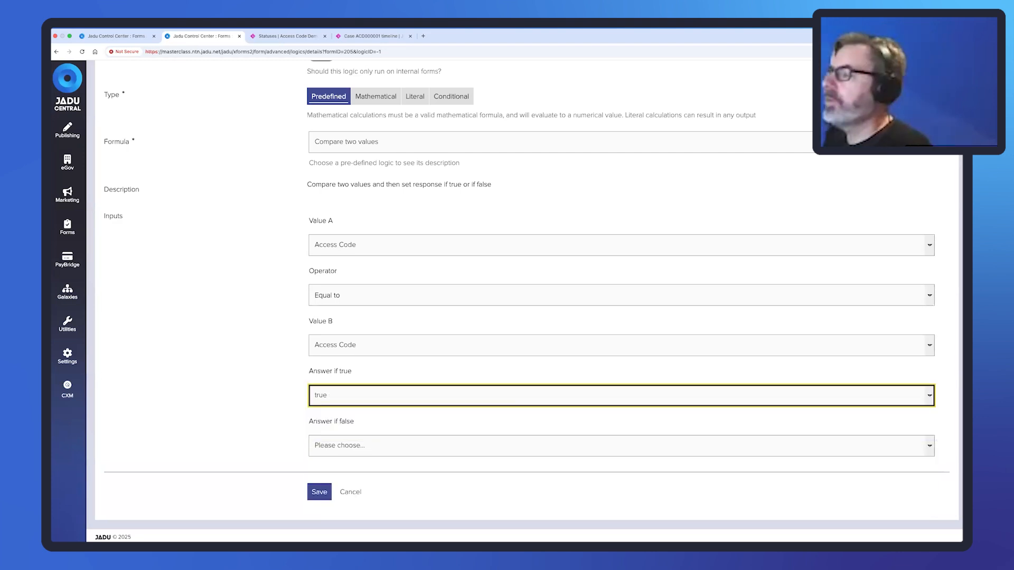
{"action": "left_click", "coordinate": [371, 453]}
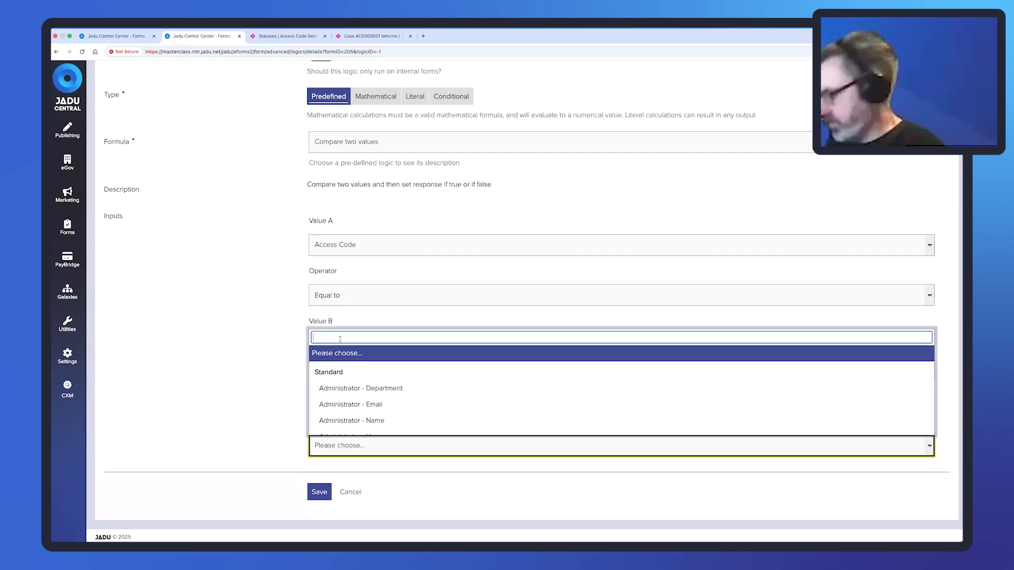
{"action": "type", "text": "false"}
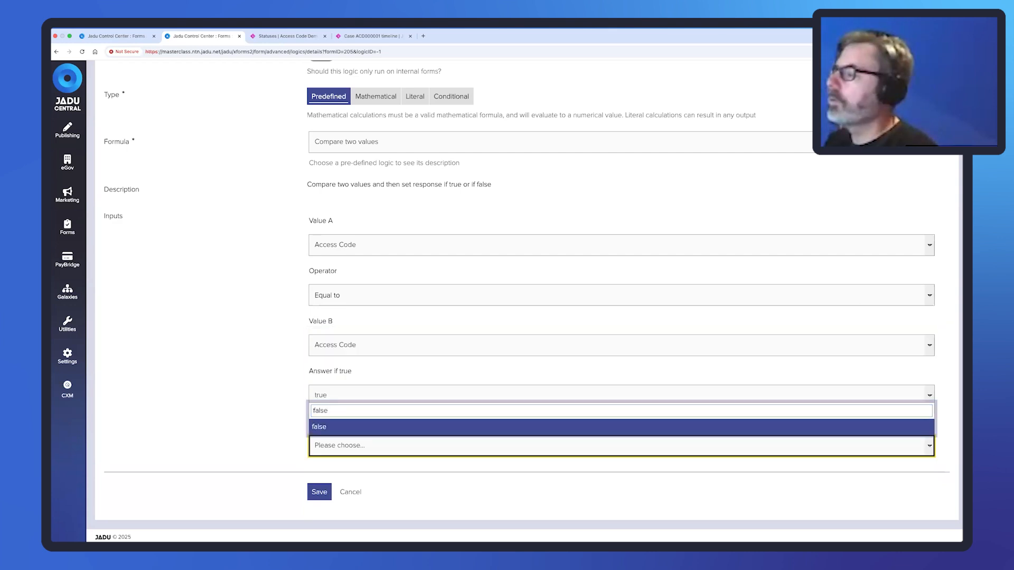
{"action": "key", "text": "Return"}
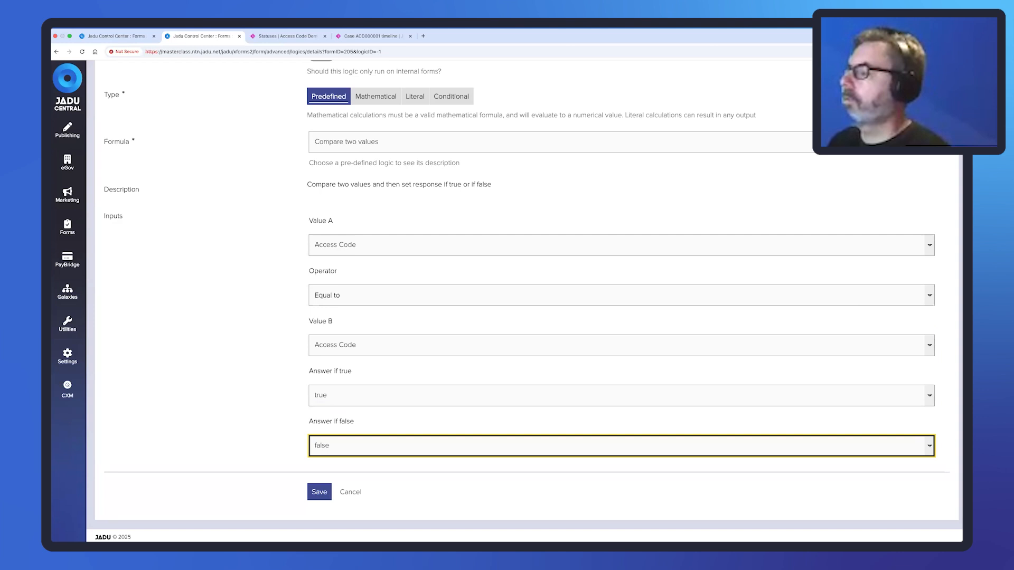
{"action": "left_click", "coordinate": [319, 492]}
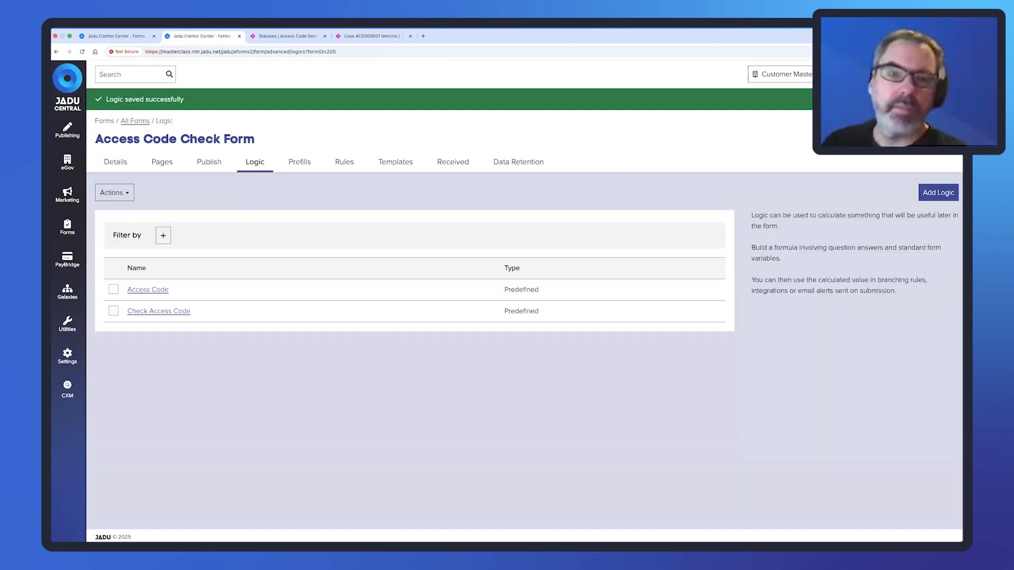
Add a Dead End page 'Invalid Details' reading 'Please check your case reference and access code'.
{"action": "left_click", "coordinate": [162, 162]}
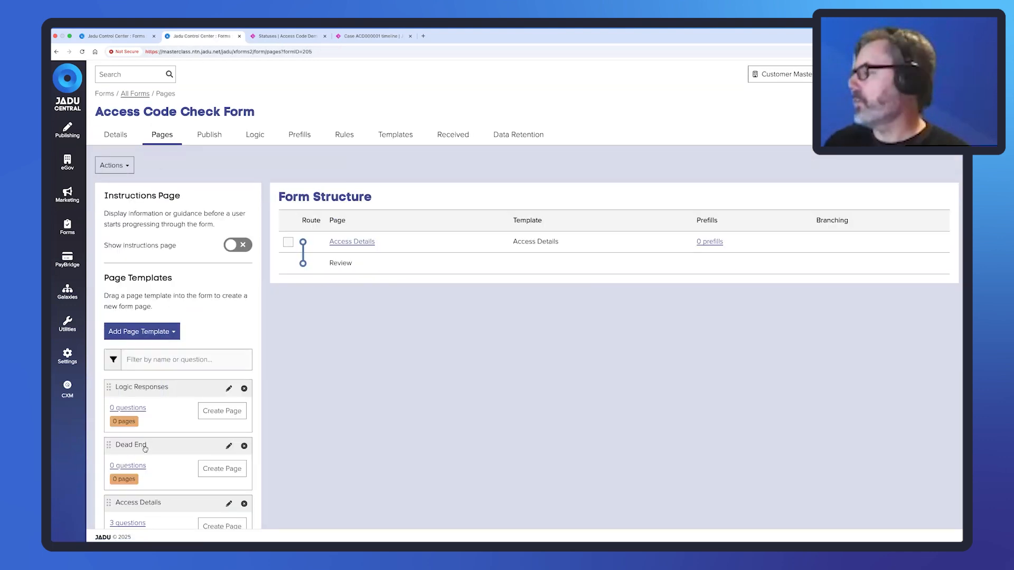
{"action": "left_click_drag", "start_coordinate": [109, 444], "coordinate": [414, 288]}
{"action": "left_click_drag", "start_coordinate": [496, 364], "coordinate": [457, 366]}
{"action": "key", "text": "BackSpace"}
{"action": "type", "text": "Inva"}
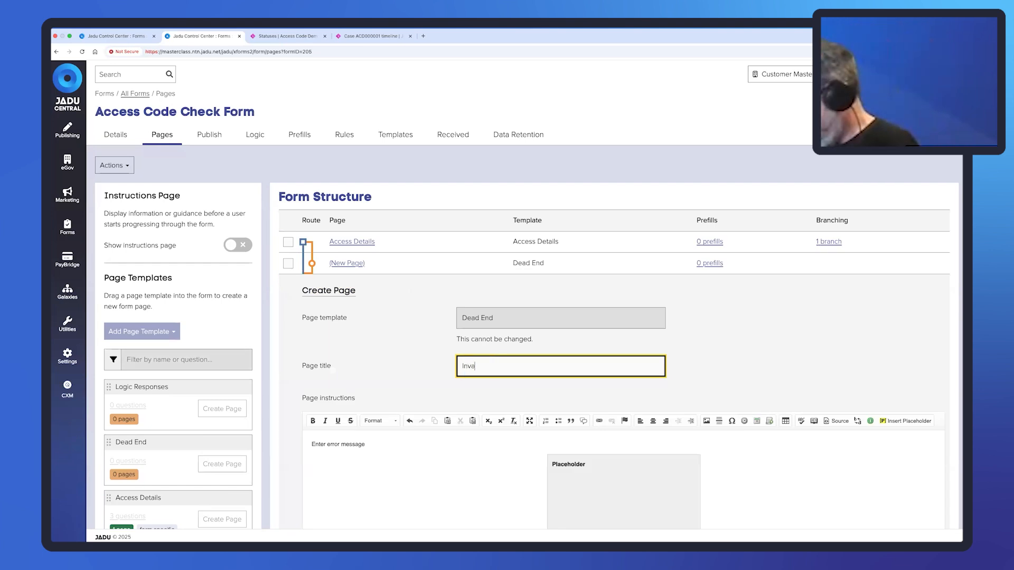
{"action": "type", "text": "lid Details"}
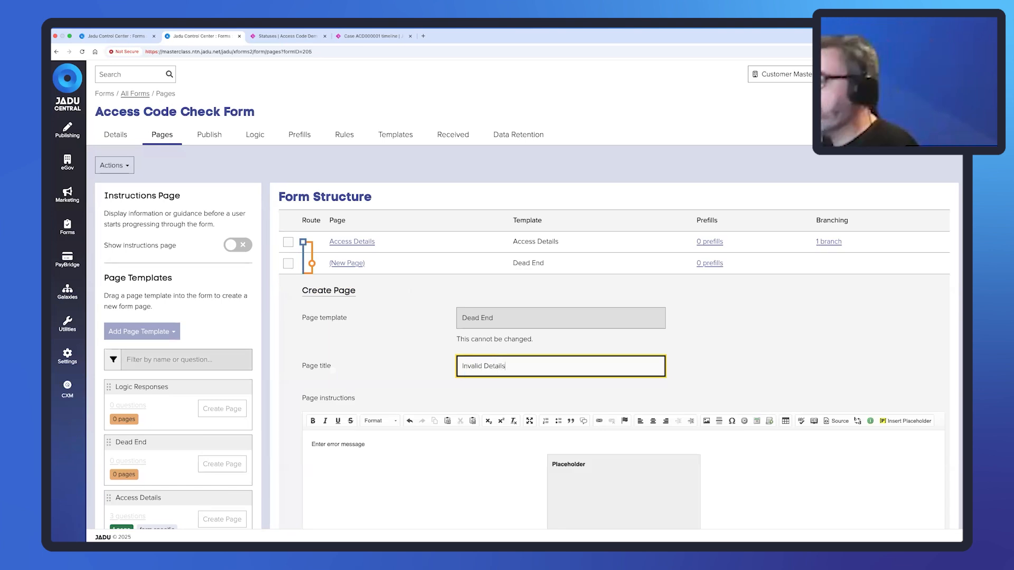
{"action": "left_click_drag", "start_coordinate": [373, 444], "coordinate": [310, 444]}
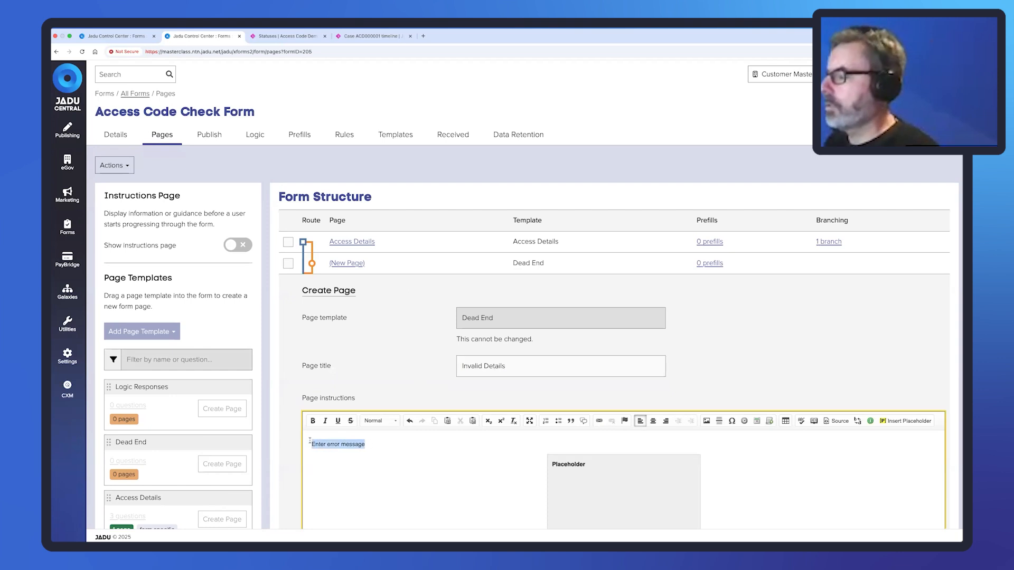
{"action": "type", "text": "Please c"}
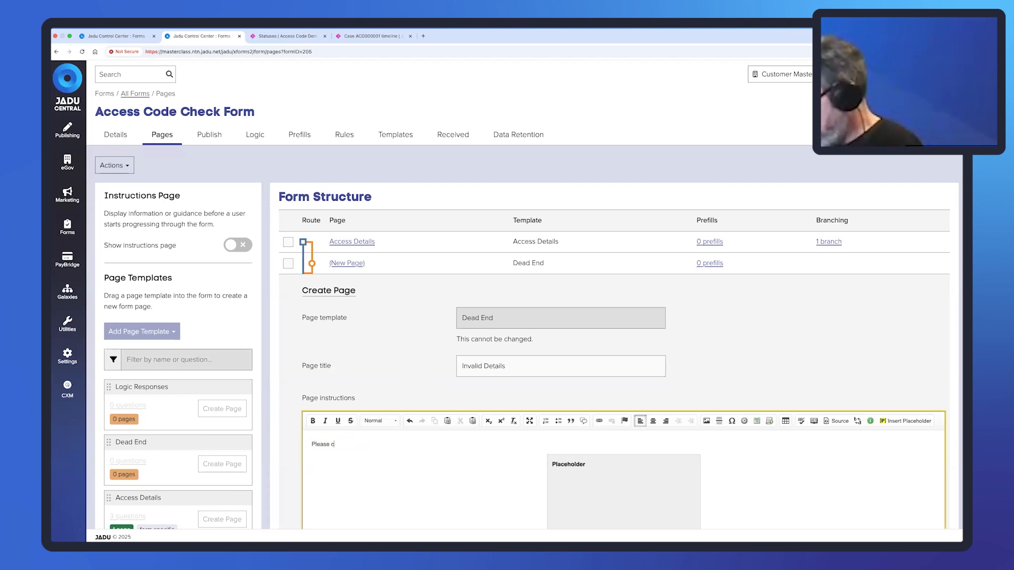
{"action": "type", "text": "heck your cas"}
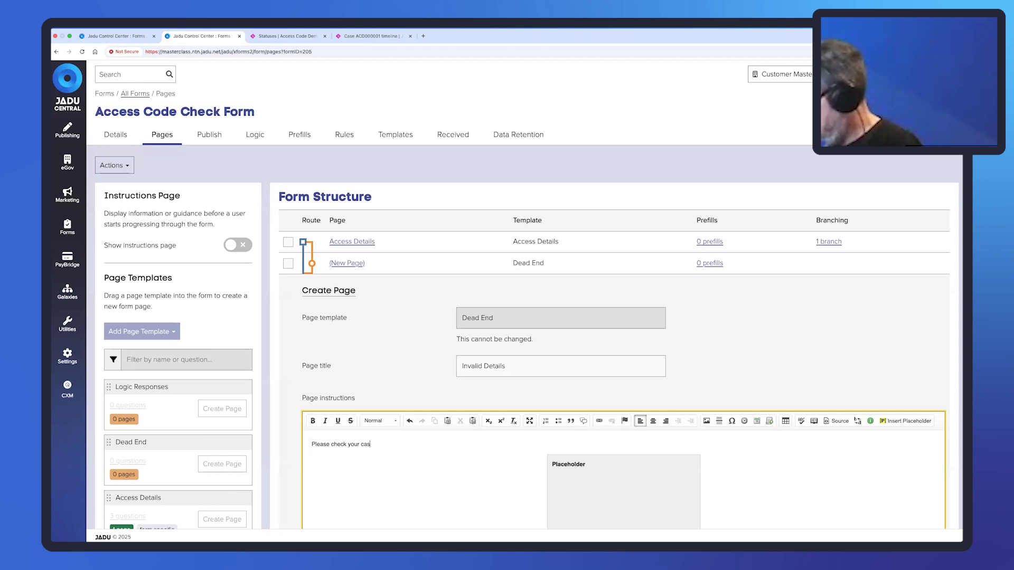
{"action": "type", "text": "e ref"}
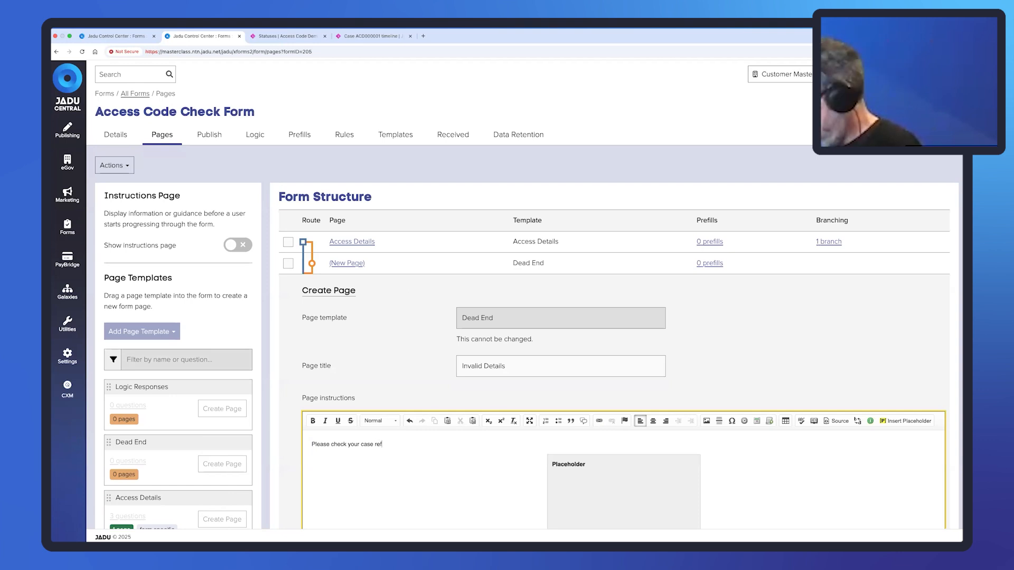
{"action": "type", "text": "eence and"}
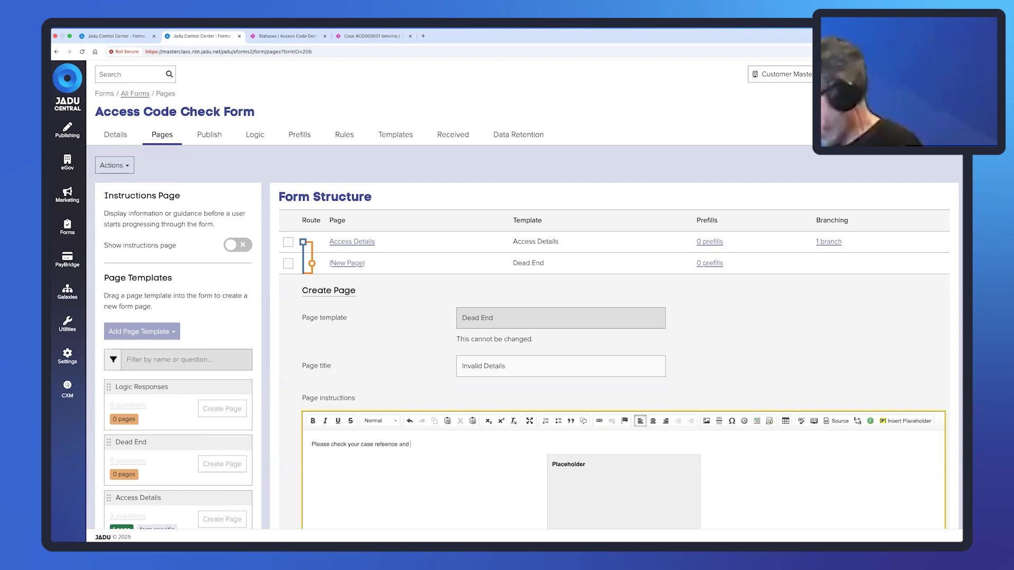
{"action": "type", "text": " acces"}
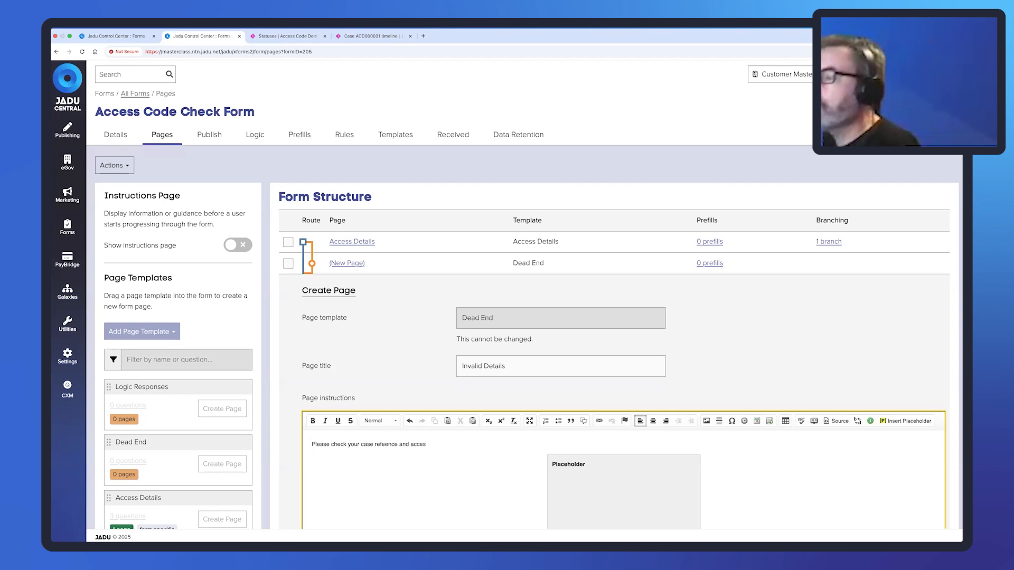
{"action": "type", "text": "s code"}
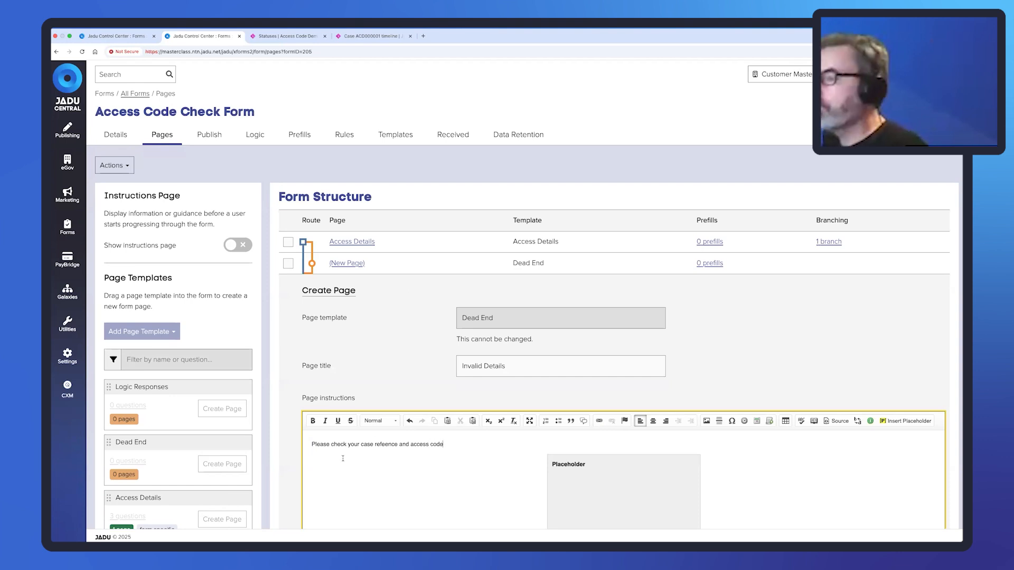
{"action": "left_click", "coordinate": [390, 445]}
{"action": "type", "text": "r"}
{"action": "scroll", "coordinate": [385, 465], "scroll_direction": "down", "scroll_amount": 3}
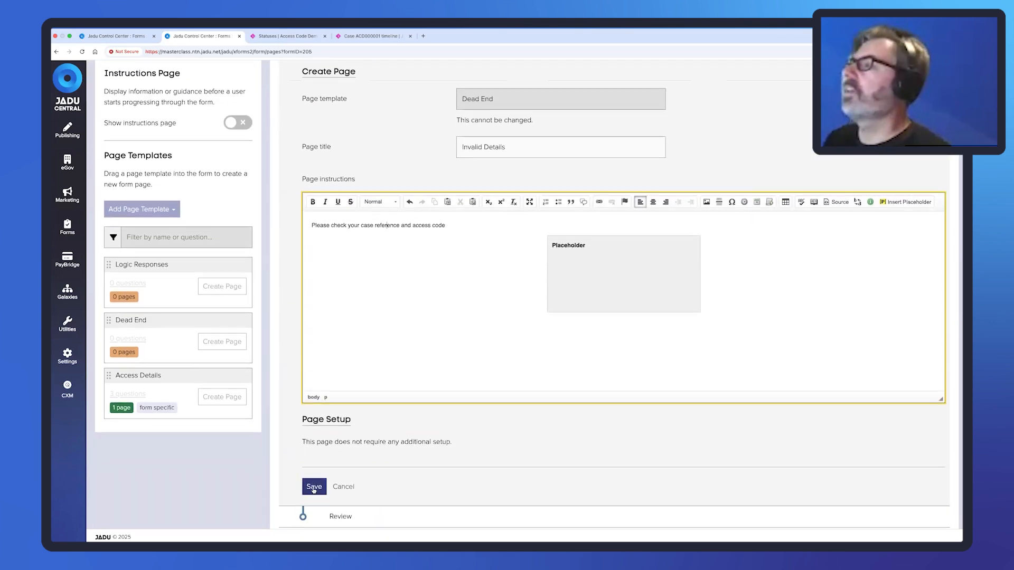
Save Invalid Details and branch to it when Check Access Code is equal to false.
{"action": "left_click", "coordinate": [313, 487]}
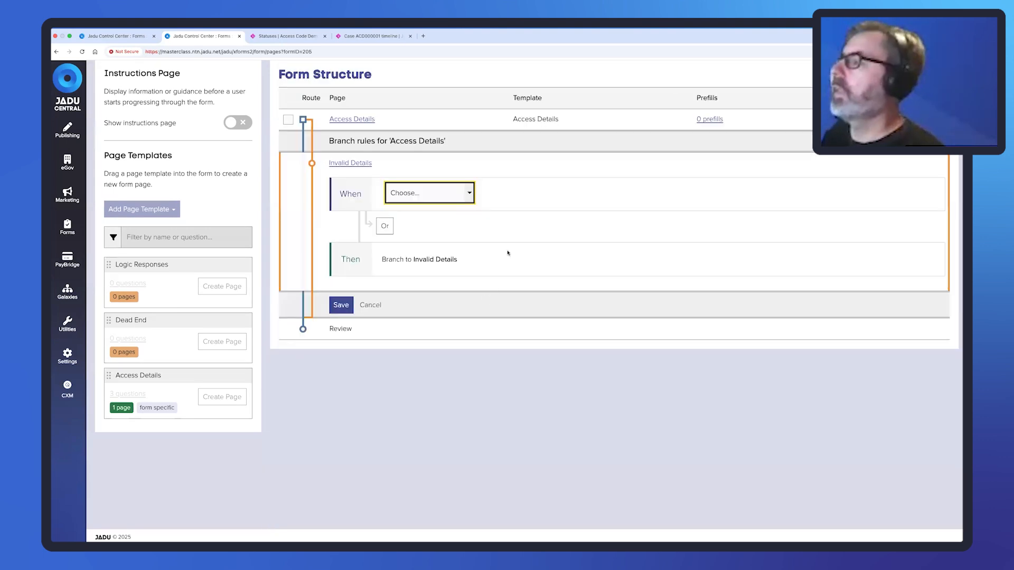
{"action": "left_click", "coordinate": [469, 195]}
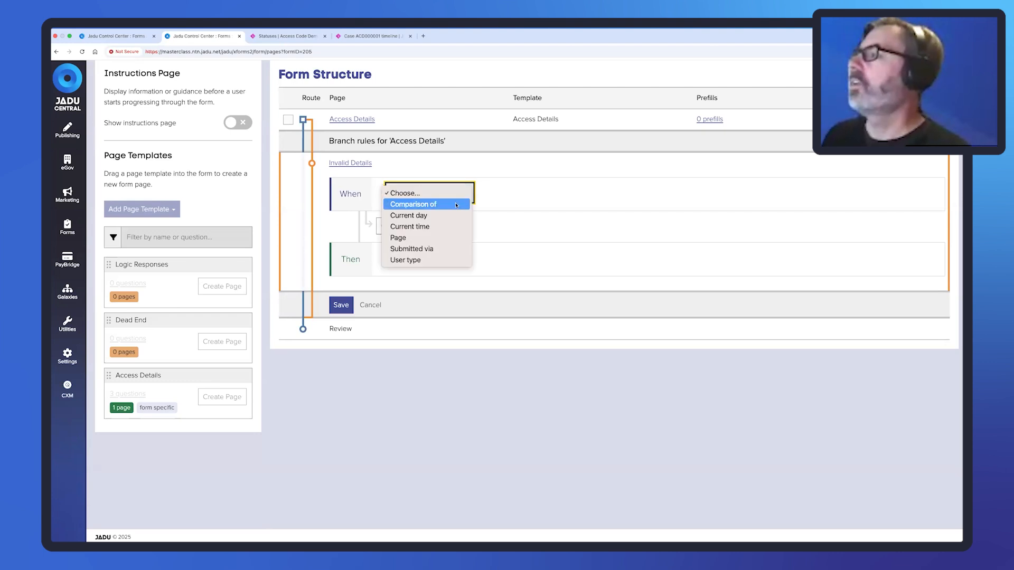
{"action": "left_click", "coordinate": [448, 201]}
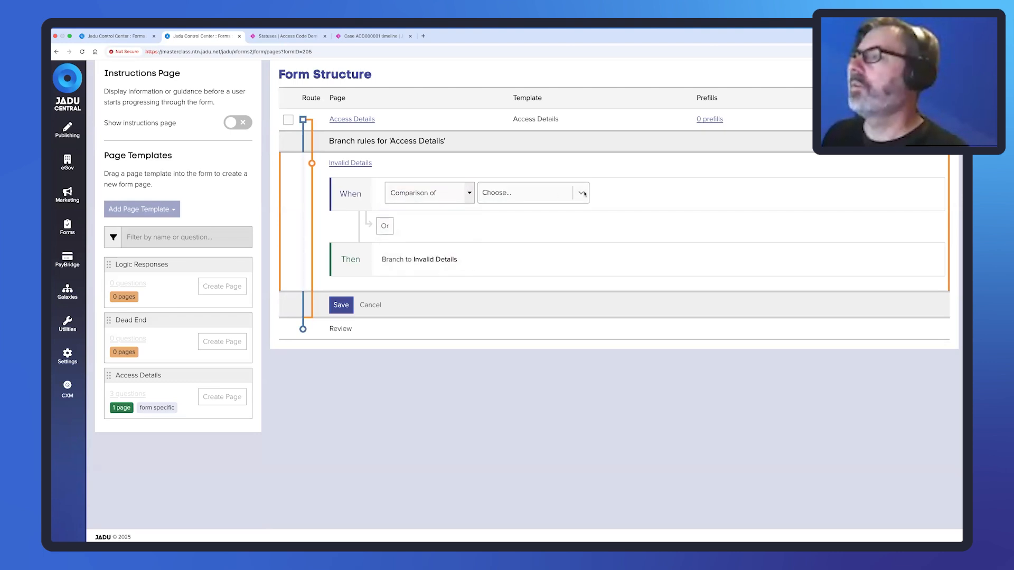
{"action": "left_click", "coordinate": [581, 193]}
{"action": "type", "text": "check"}
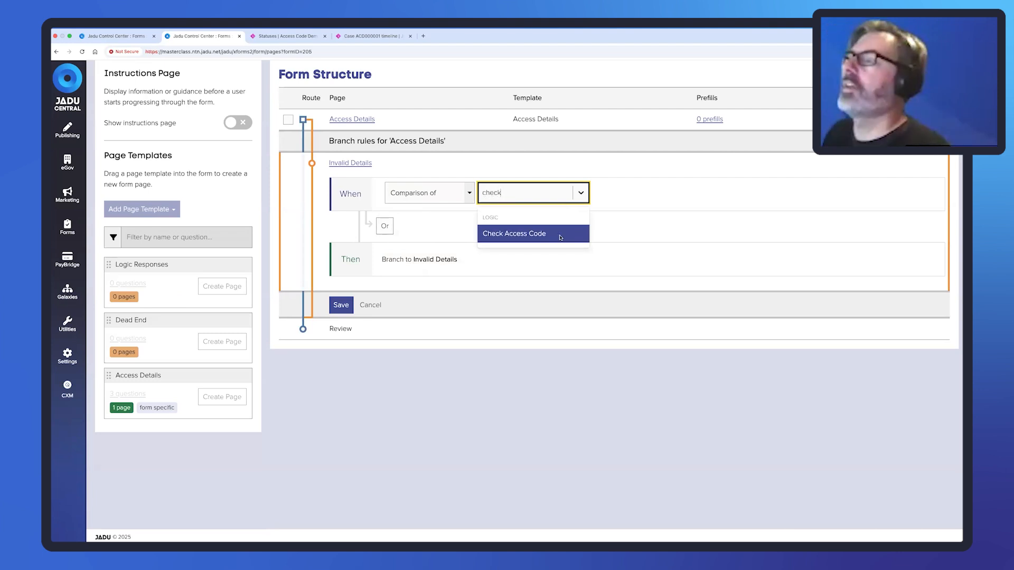
{"action": "left_click", "coordinate": [562, 236]}
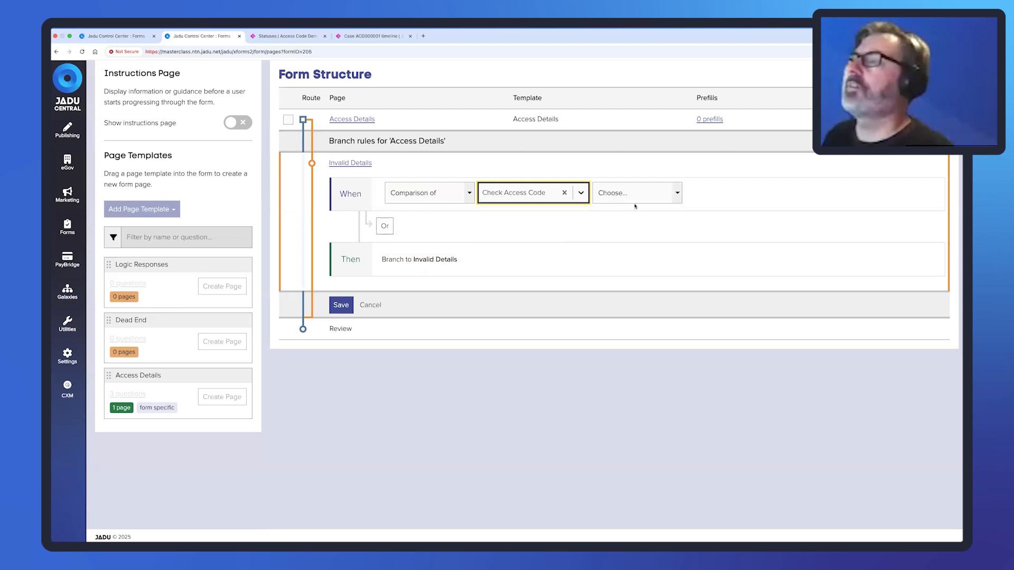
{"action": "left_click", "coordinate": [673, 198]}
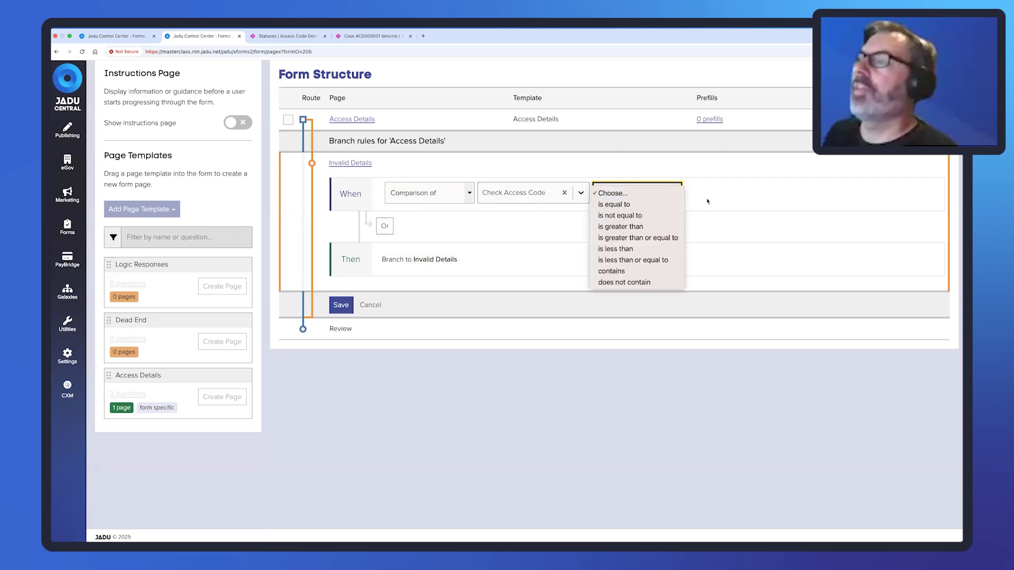
{"action": "left_click", "coordinate": [655, 204]}
{"action": "left_click", "coordinate": [723, 197]}
{"action": "type", "text": "f"}
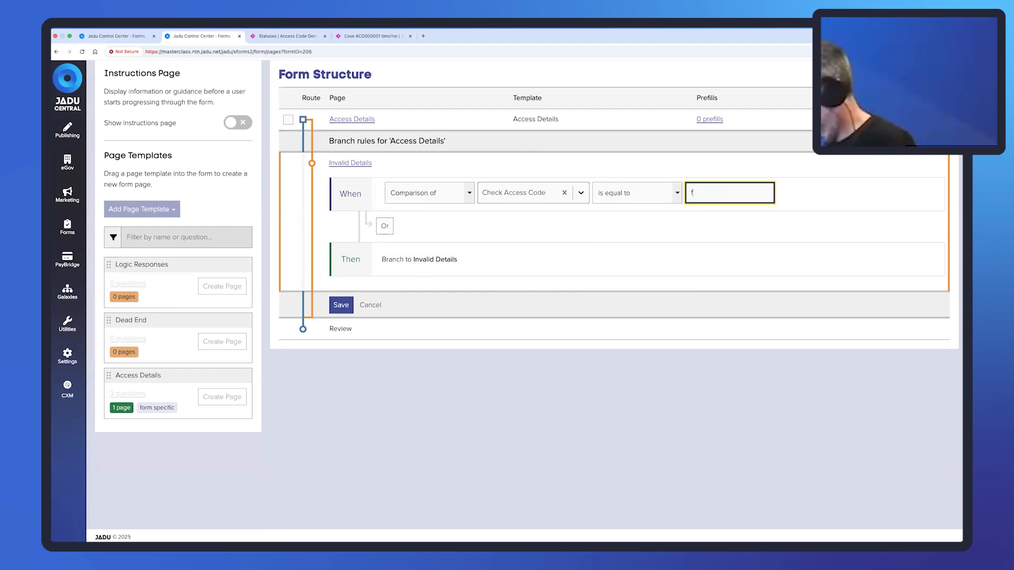
{"action": "type", "text": "alse"}
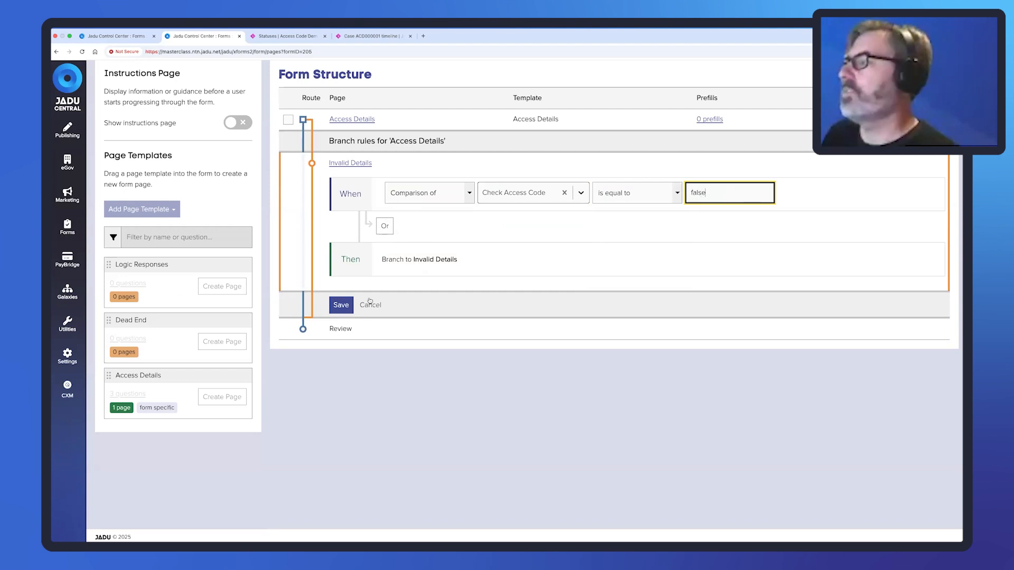
{"action": "left_click", "coordinate": [341, 304]}
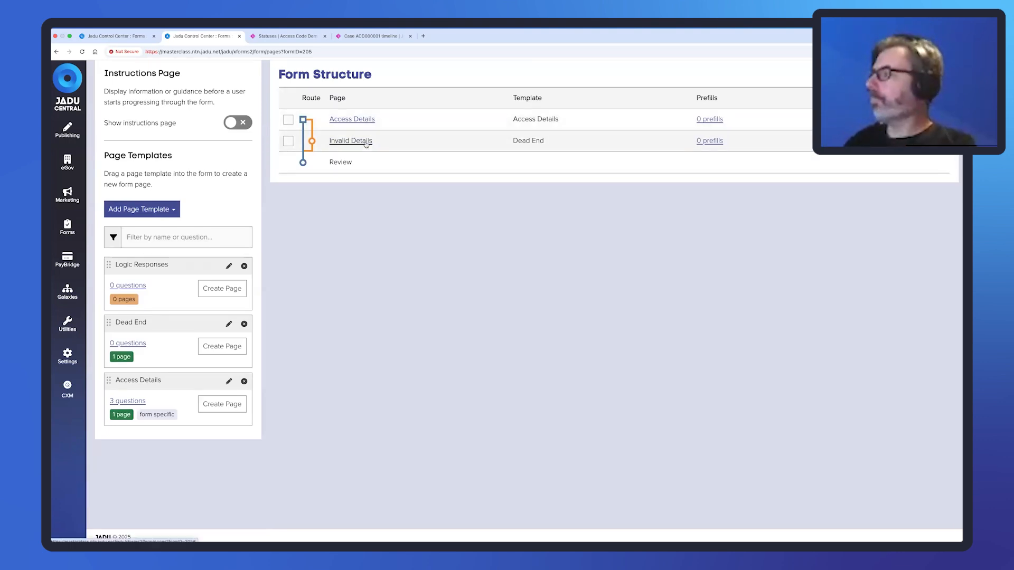
Start a new rule titled 'Transition' triggered when the user submits the form.
{"action": "scroll", "coordinate": [457, 140], "scroll_direction": "up", "scroll_amount": 3}
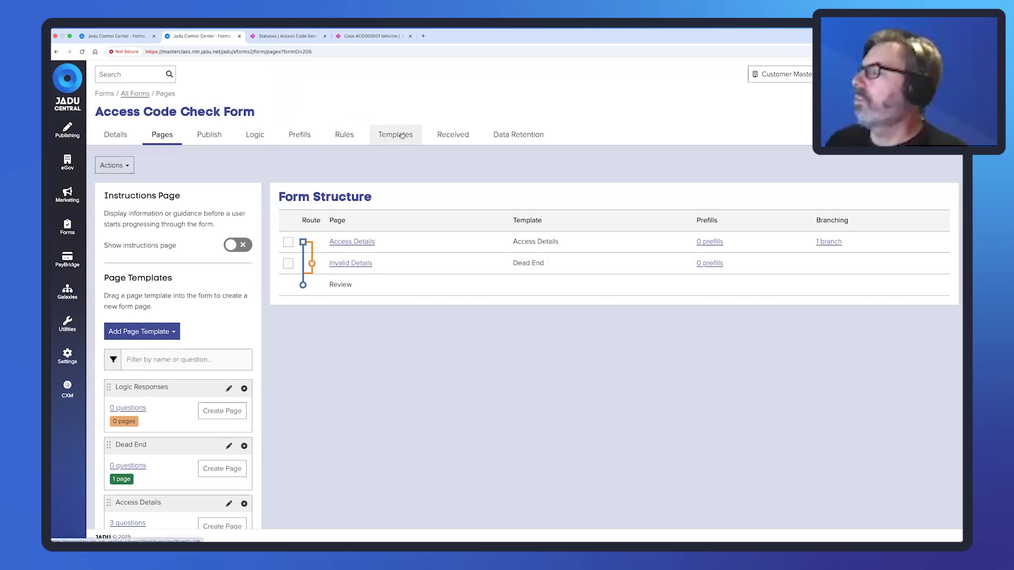
{"action": "left_click", "coordinate": [342, 133]}
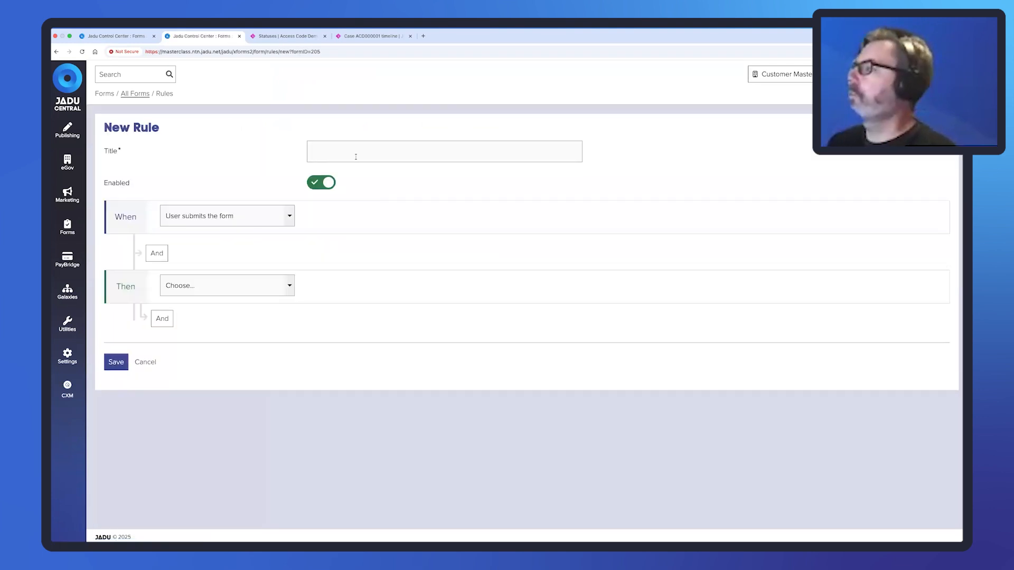
{"action": "left_click", "coordinate": [356, 157]}
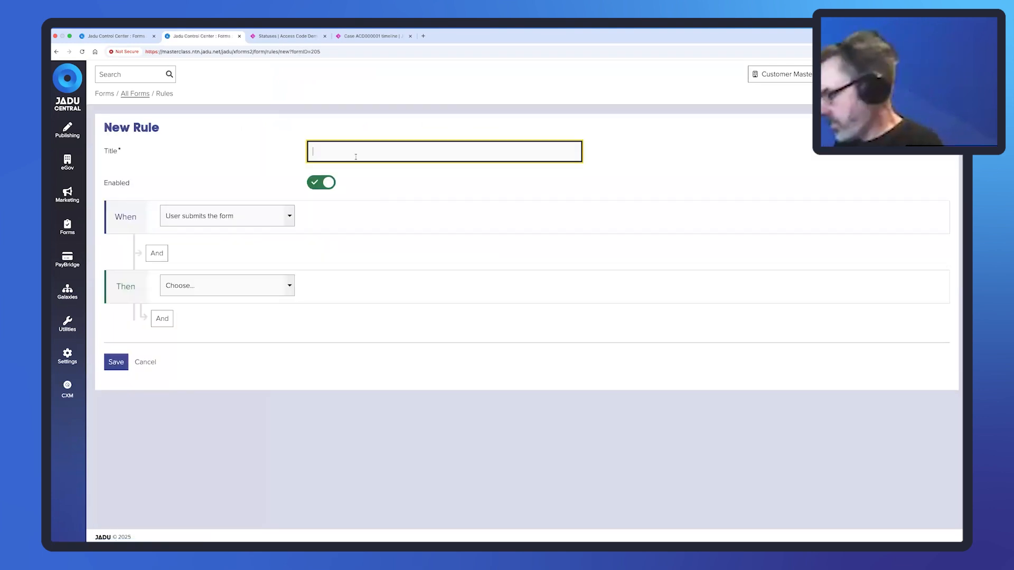
{"action": "type", "text": "Trans"}
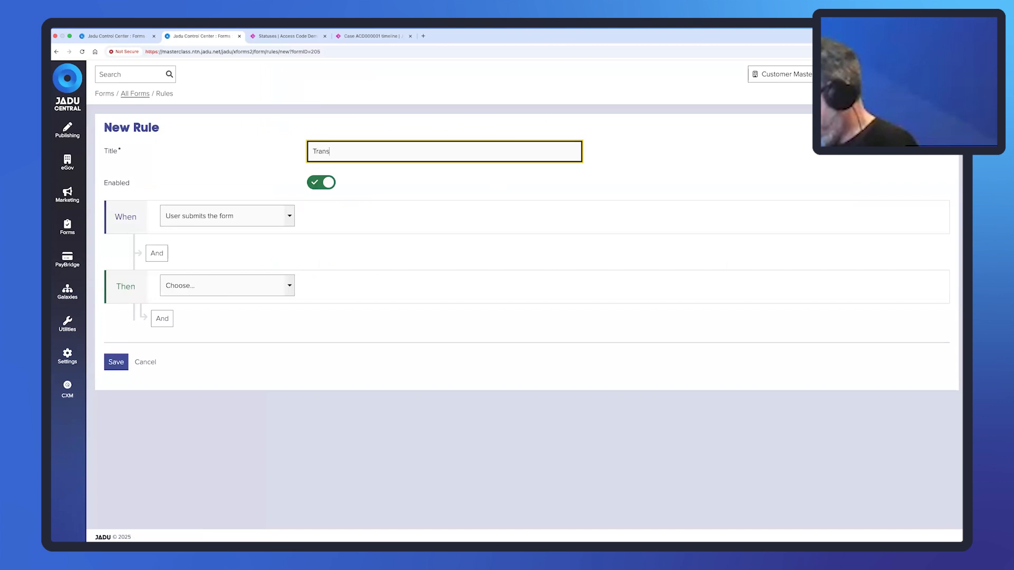
{"action": "type", "text": "ition"}
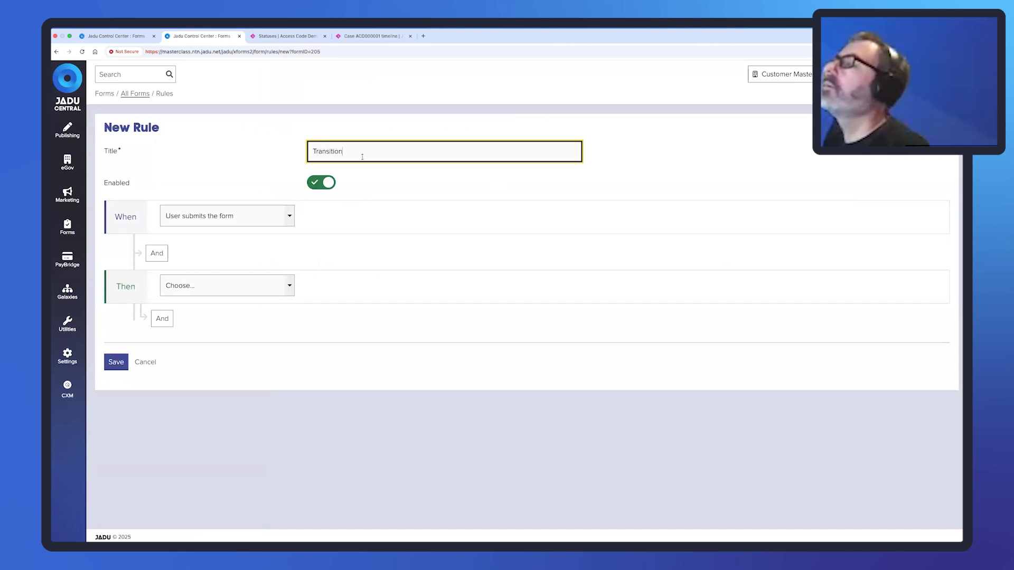
{"action": "left_click", "coordinate": [241, 222]}
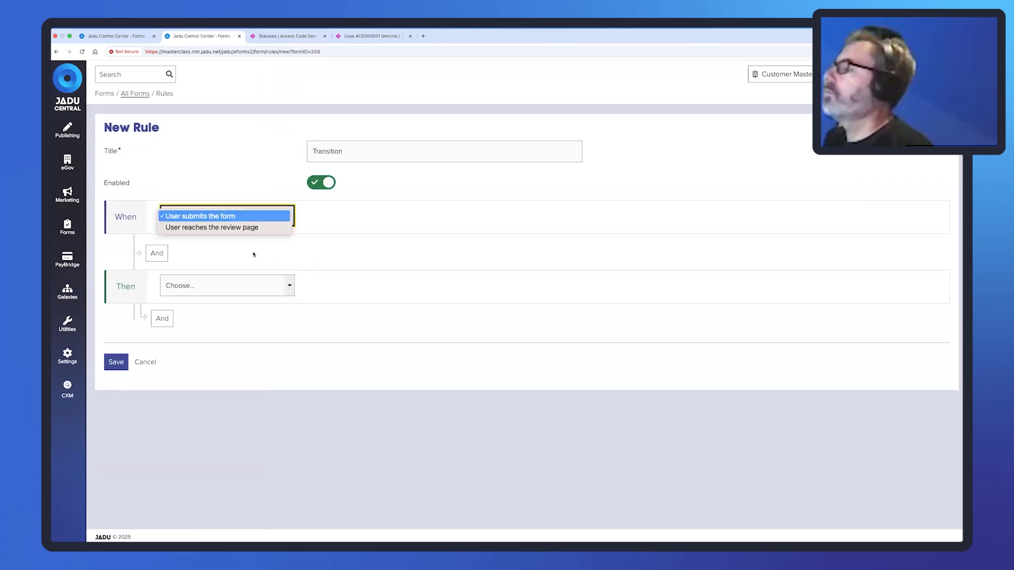
{"action": "left_click", "coordinate": [240, 280]}
Set the rule's action to Transition Case using a newly created template.
{"action": "left_click", "coordinate": [237, 286]}
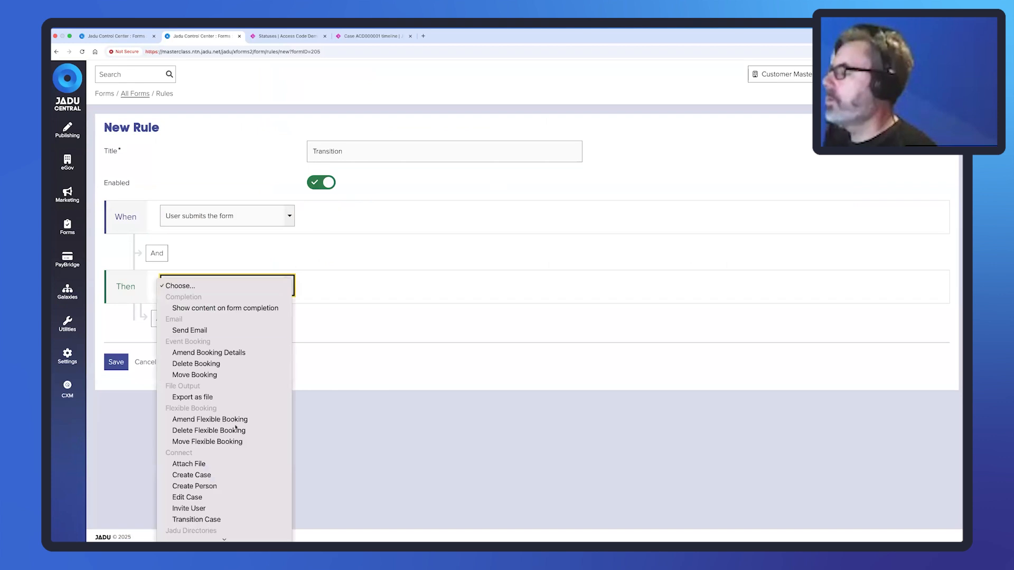
{"action": "left_click", "coordinate": [238, 520]}
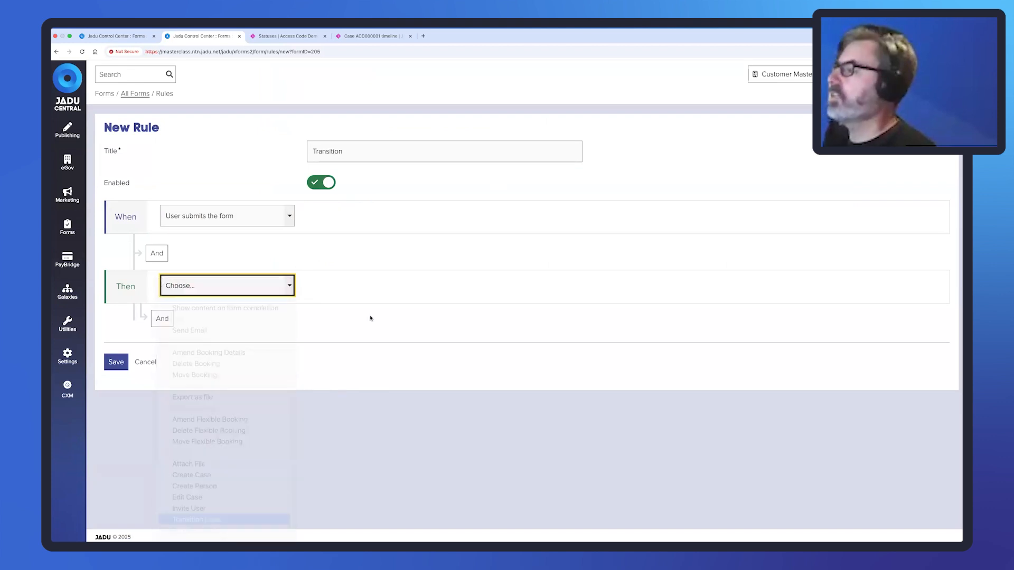
{"action": "left_click", "coordinate": [379, 289]}
{"action": "left_click", "coordinate": [376, 297]}
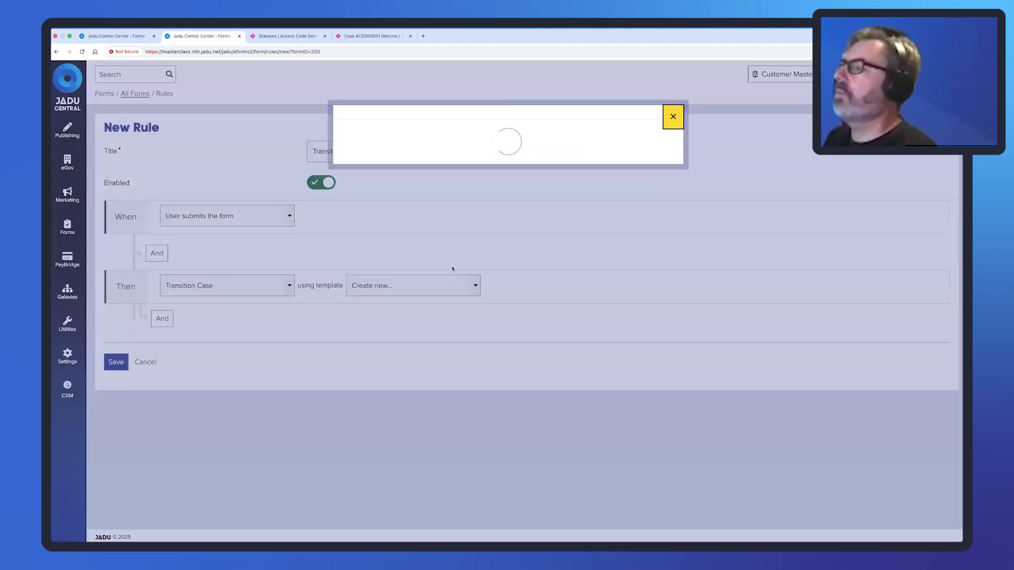
Title the template 'Transition Case' and choose the Access Code Demo case type.
{"action": "left_click", "coordinate": [463, 175]}
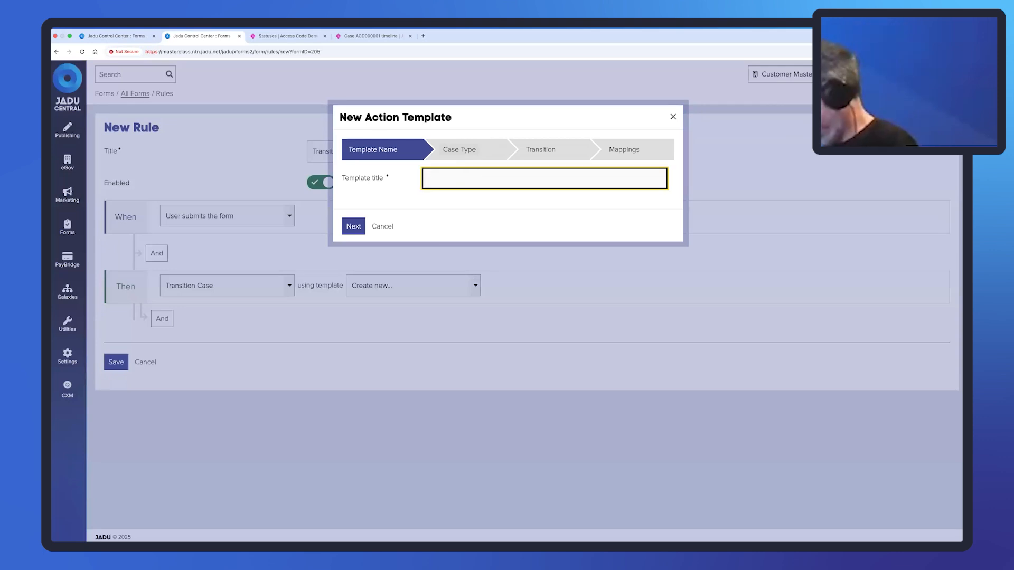
{"action": "type", "text": "Transition Case"}
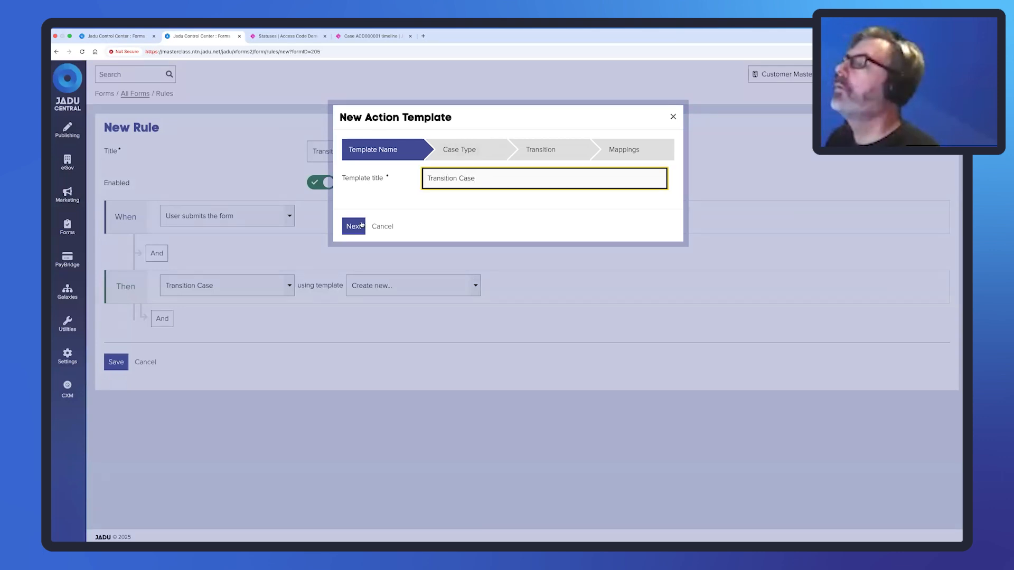
{"action": "left_click", "coordinate": [361, 225]}
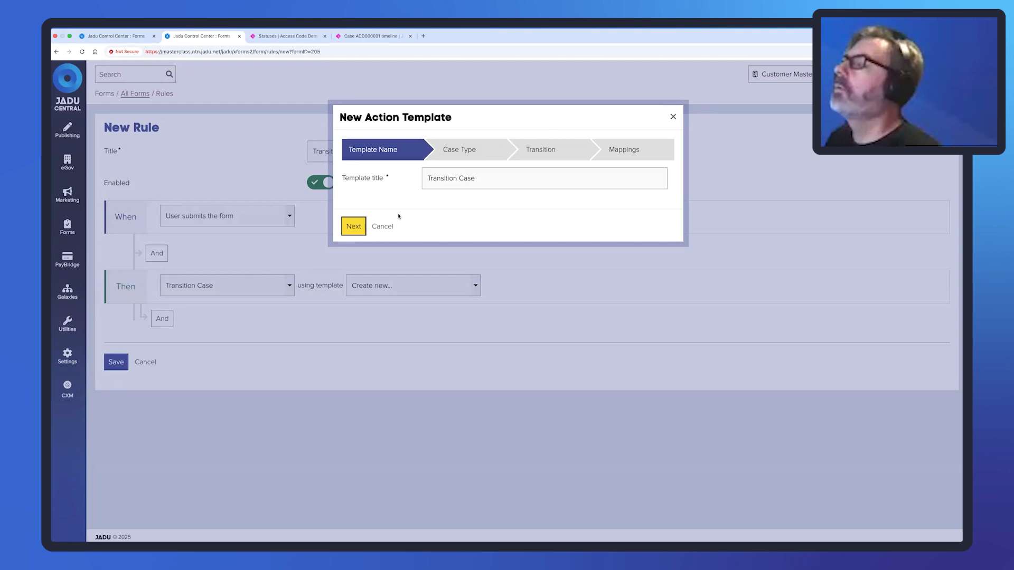
{"action": "left_click", "coordinate": [475, 178]}
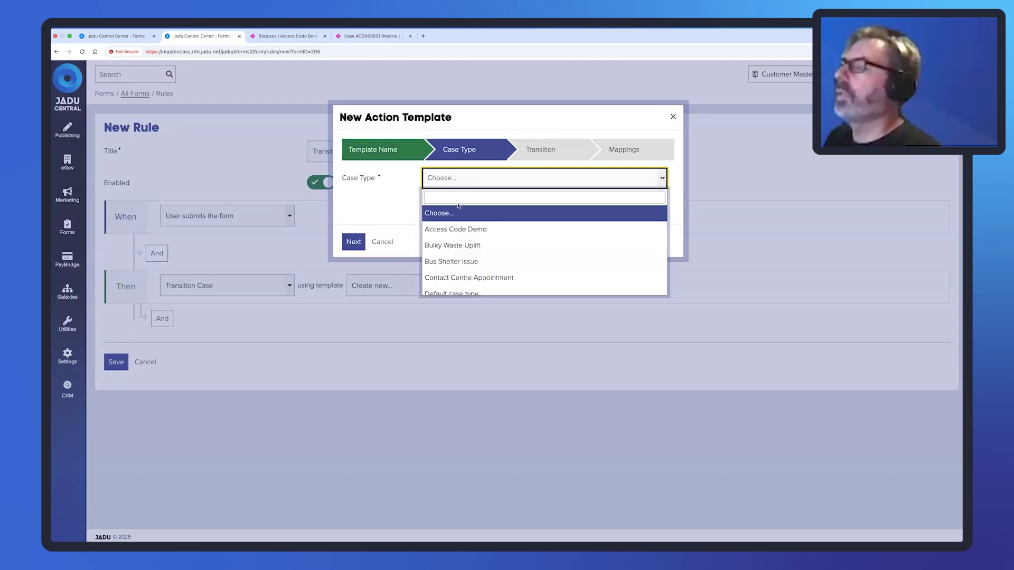
{"action": "left_click", "coordinate": [453, 227]}
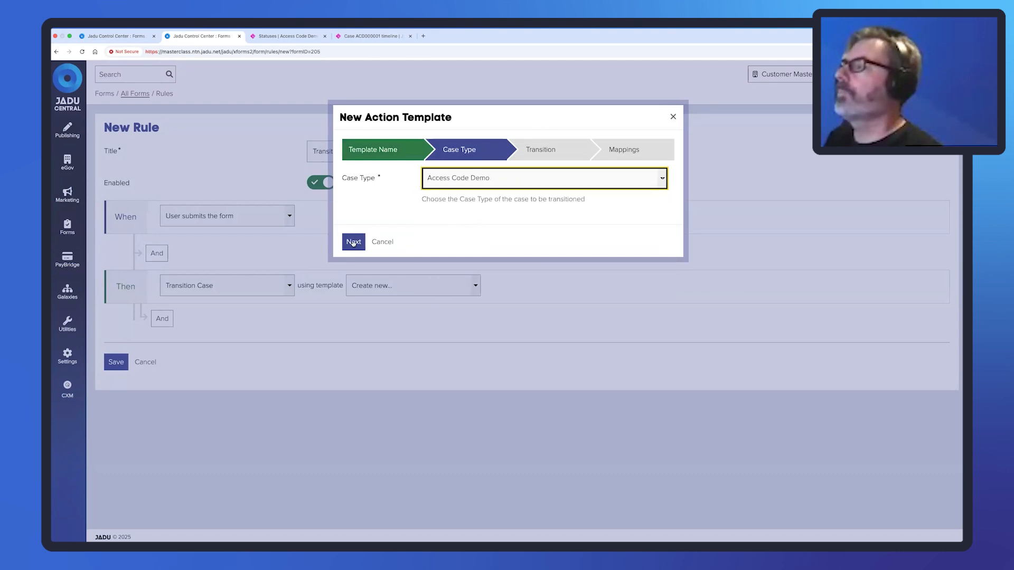
Choose In Progress as the transition for the template.
{"action": "left_click", "coordinate": [353, 243]}
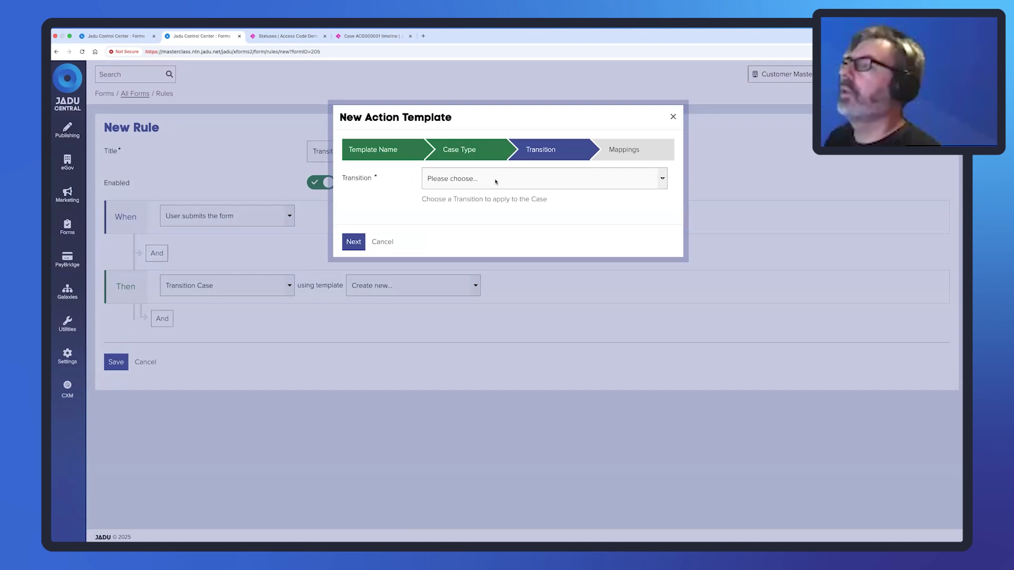
{"action": "left_click", "coordinate": [495, 182]}
{"action": "left_click", "coordinate": [451, 191]}
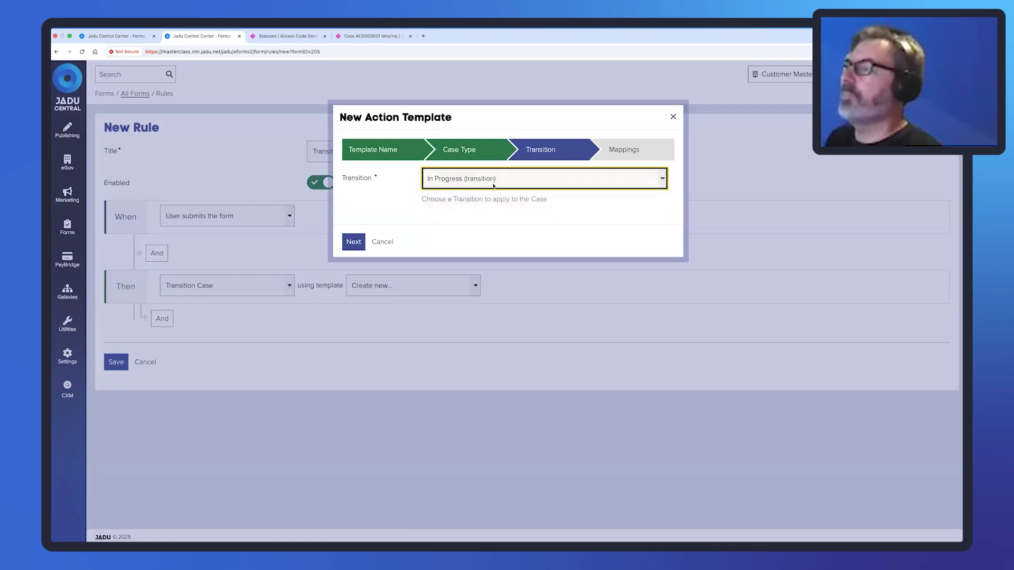
{"action": "left_click", "coordinate": [353, 241]}
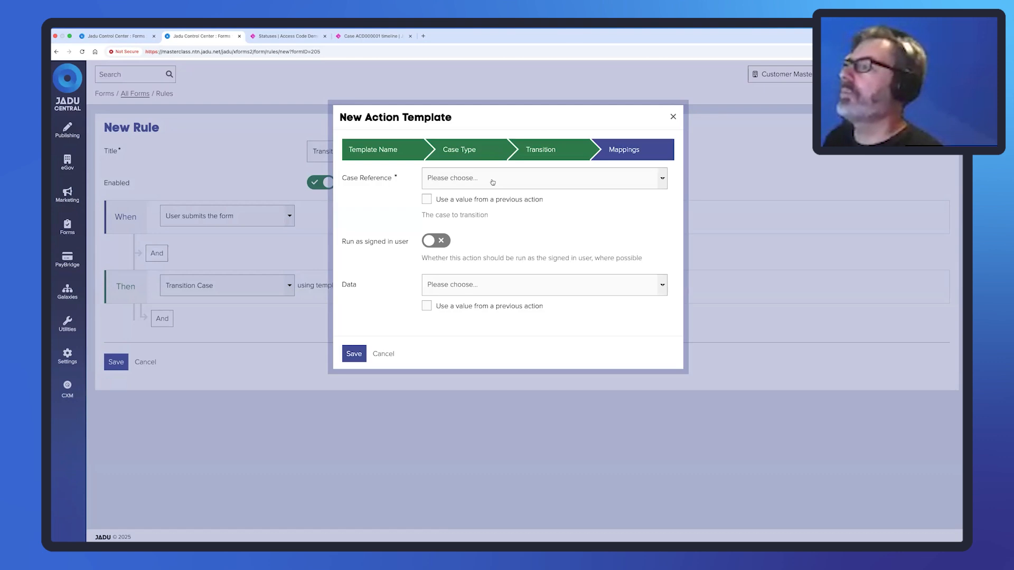
Map the form's Case Reference field as the case to transition.
{"action": "left_click", "coordinate": [489, 181]}
{"action": "left_click", "coordinate": [484, 198]}
{"action": "type", "text": "ca"}
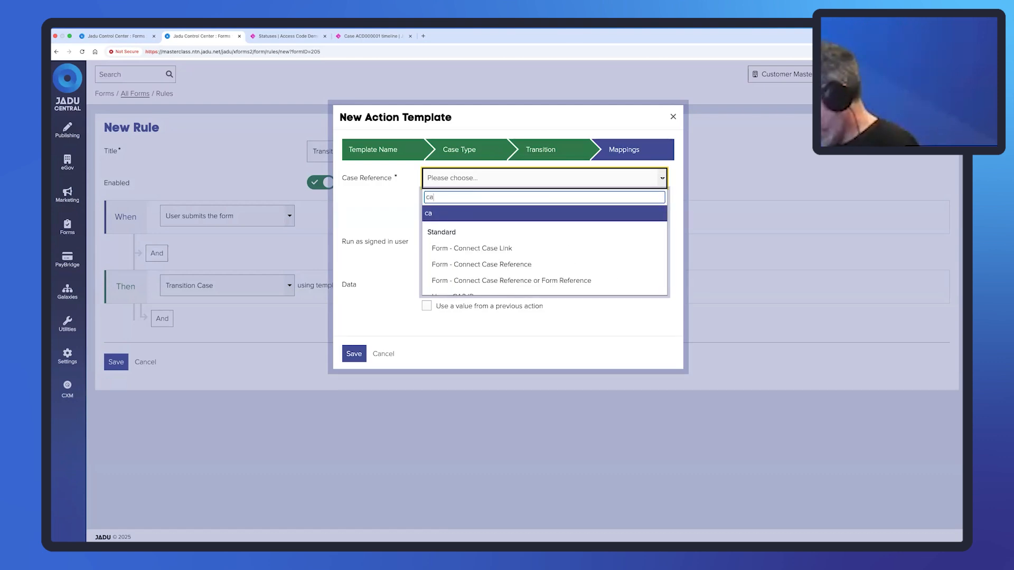
{"action": "type", "text": "se refen"}
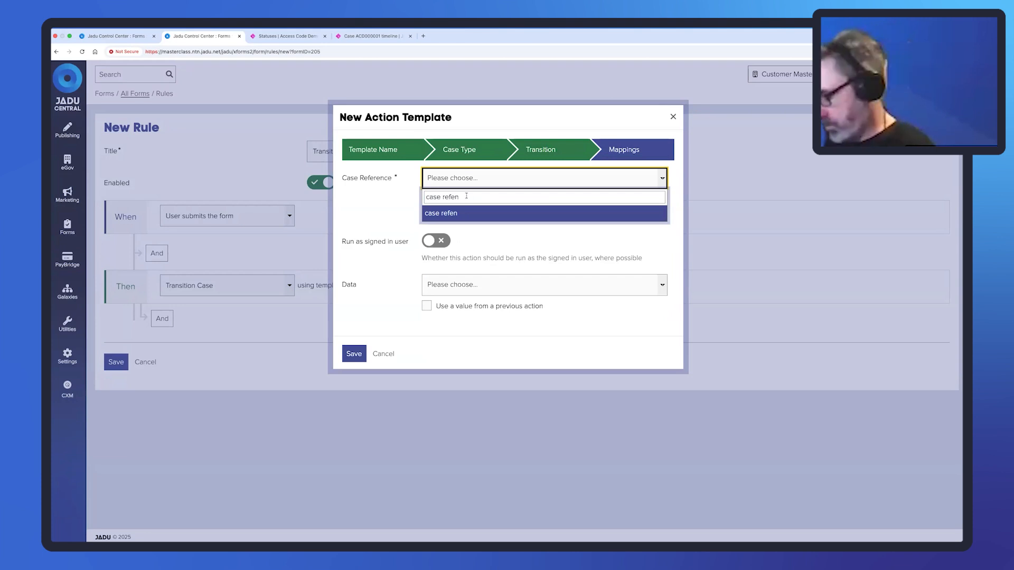
{"action": "key", "text": "BackSpace"}
{"action": "type", "text": "r"}
{"action": "scroll", "coordinate": [493, 253], "scroll_direction": "down", "scroll_amount": 1}
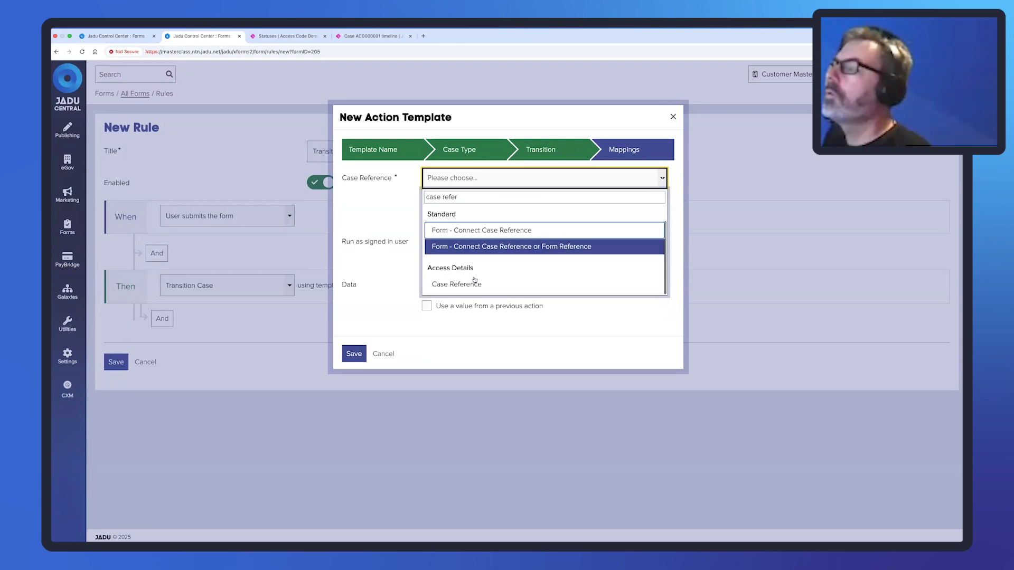
{"action": "left_click", "coordinate": [492, 262]}
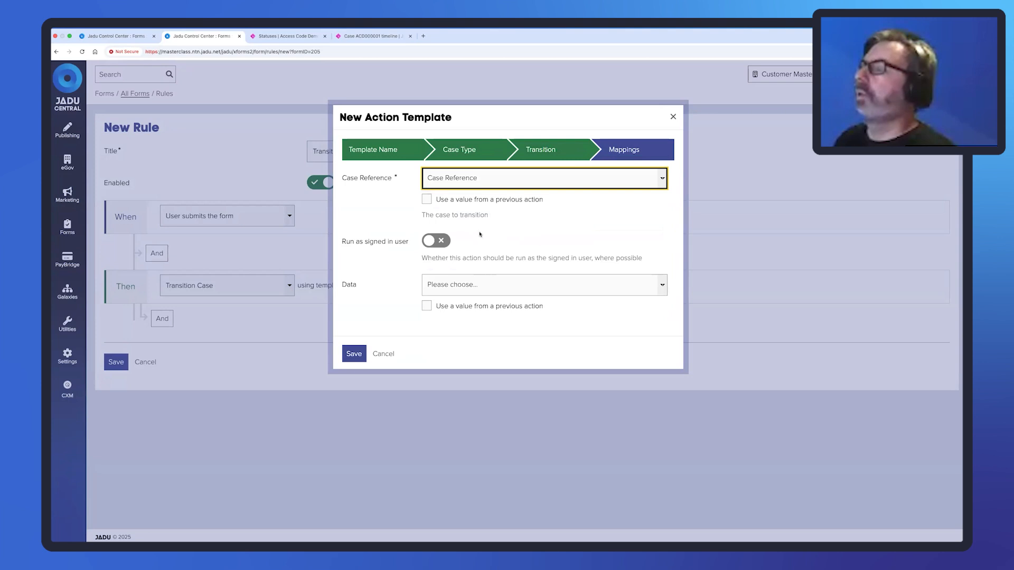
Map the Information field as the transition data, then save the template and the Transition rule.
{"action": "left_click", "coordinate": [465, 287]}
{"action": "left_click", "coordinate": [458, 301]}
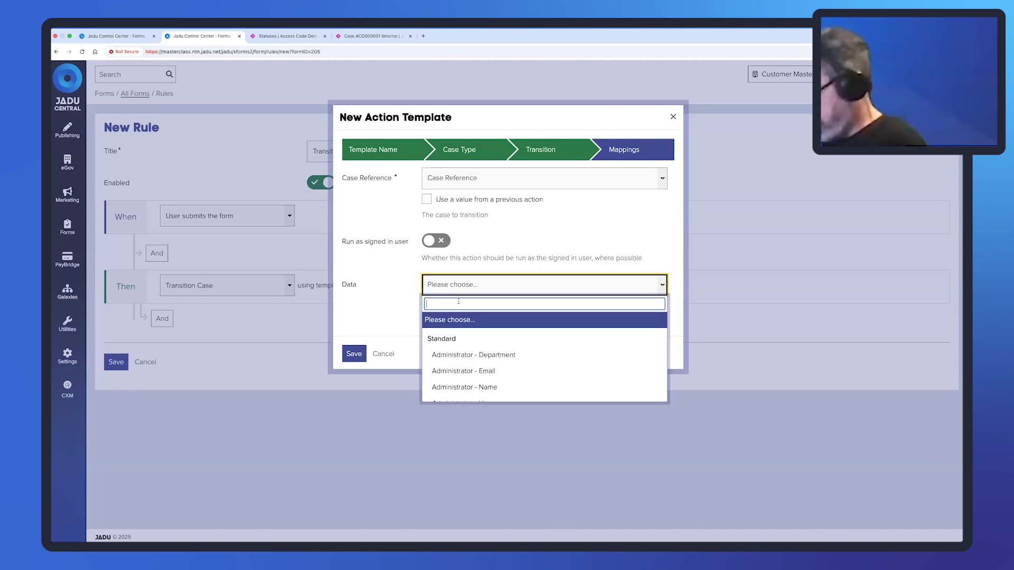
{"action": "type", "text": "Inform"}
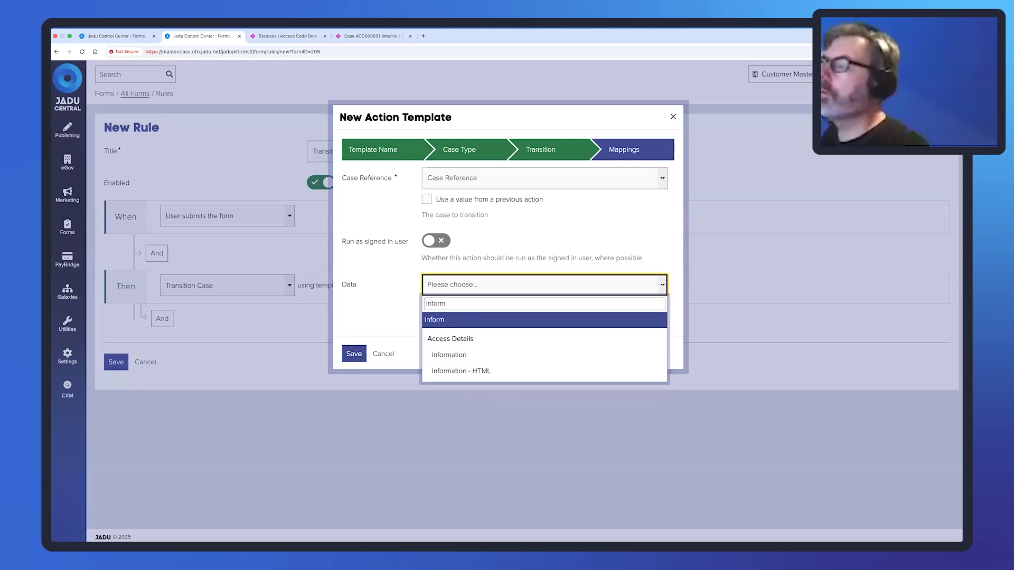
{"action": "left_click", "coordinate": [467, 356]}
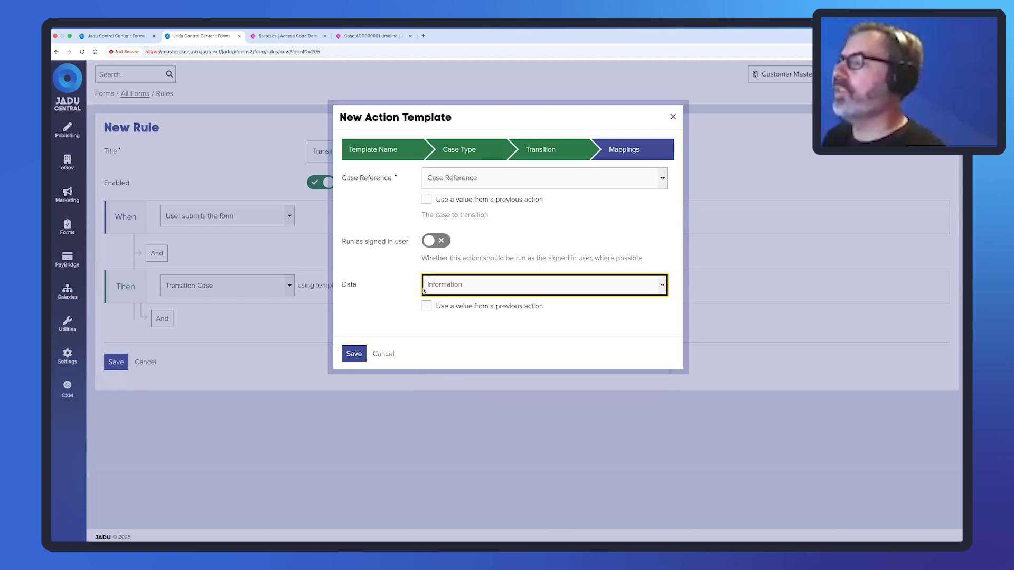
{"action": "left_click", "coordinate": [354, 353]}
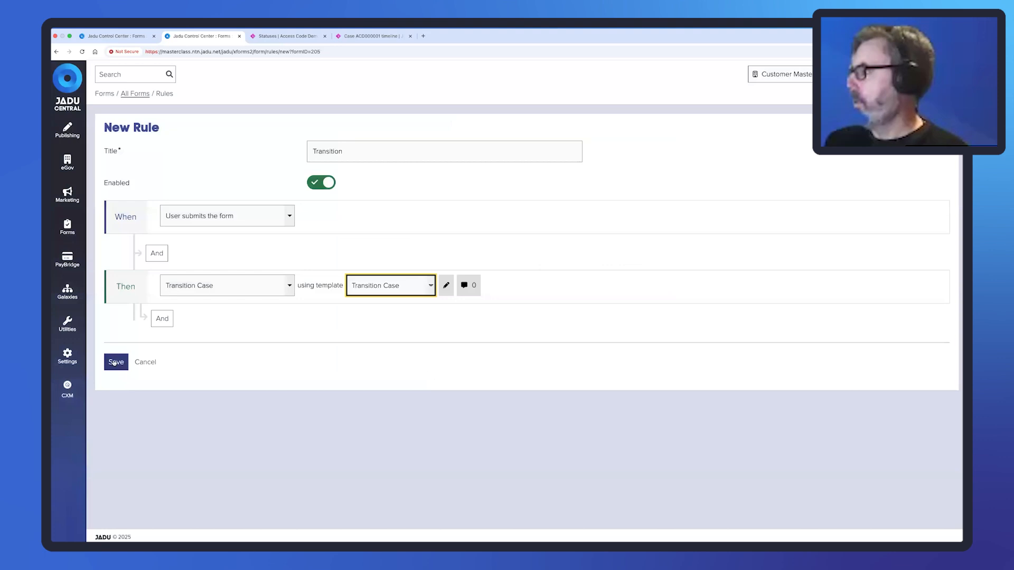
{"action": "left_click", "coordinate": [116, 362]}
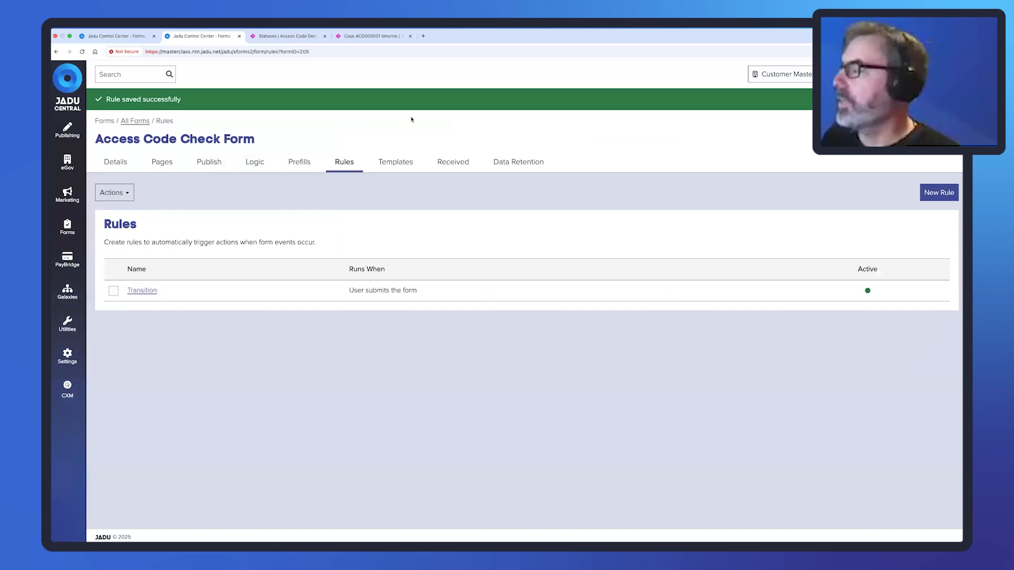
Reload the public Access Code Check Form, see it's unavailable, and return to its publishing settings.
{"action": "key", "text": "ctrl+Right"}
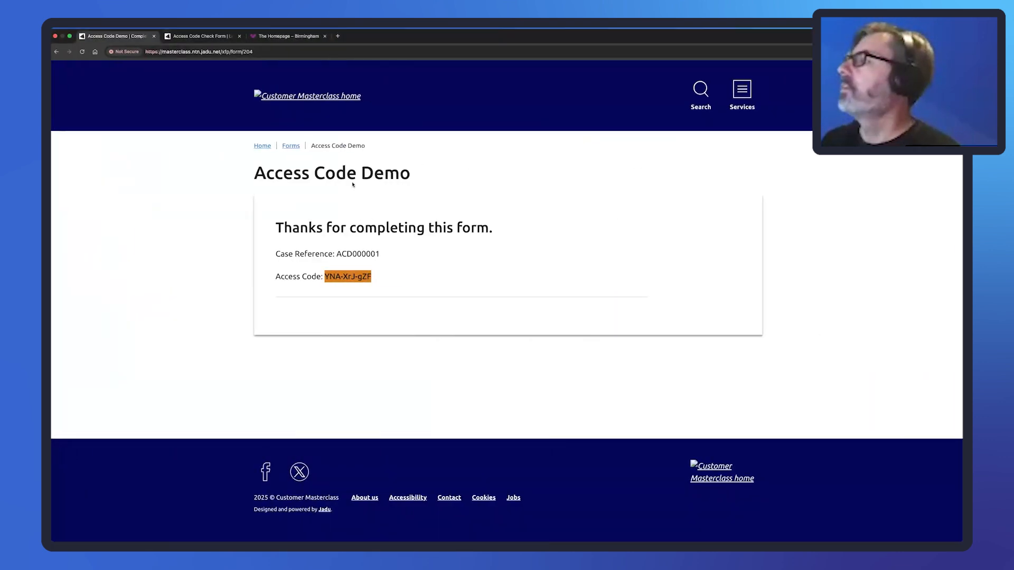
{"action": "left_click_drag", "start_coordinate": [376, 281], "coordinate": [275, 255]}
{"action": "left_click", "coordinate": [367, 279]}
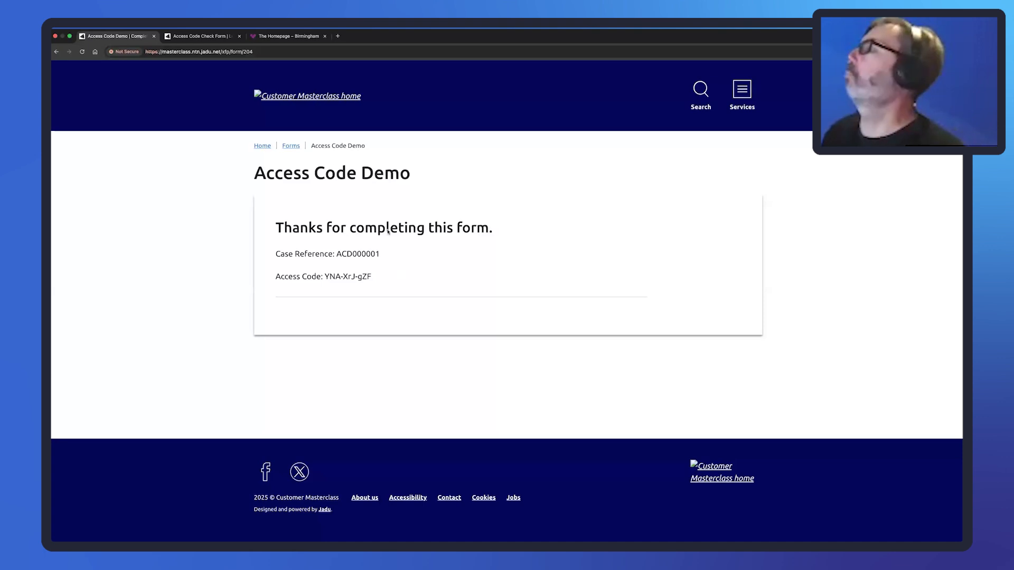
{"action": "left_click", "coordinate": [204, 39]}
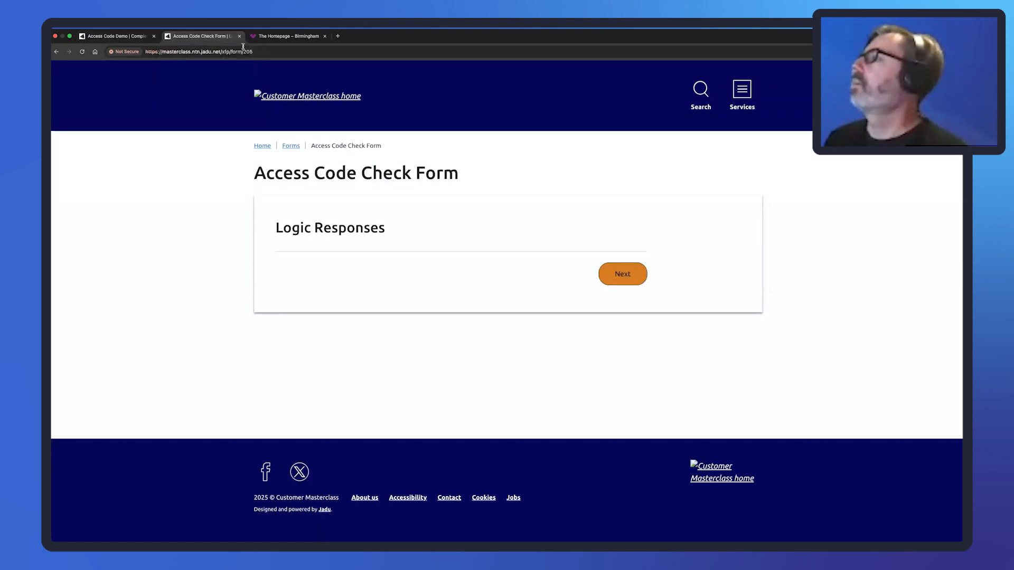
{"action": "left_click", "coordinate": [267, 52]}
{"action": "key", "text": "Return"}
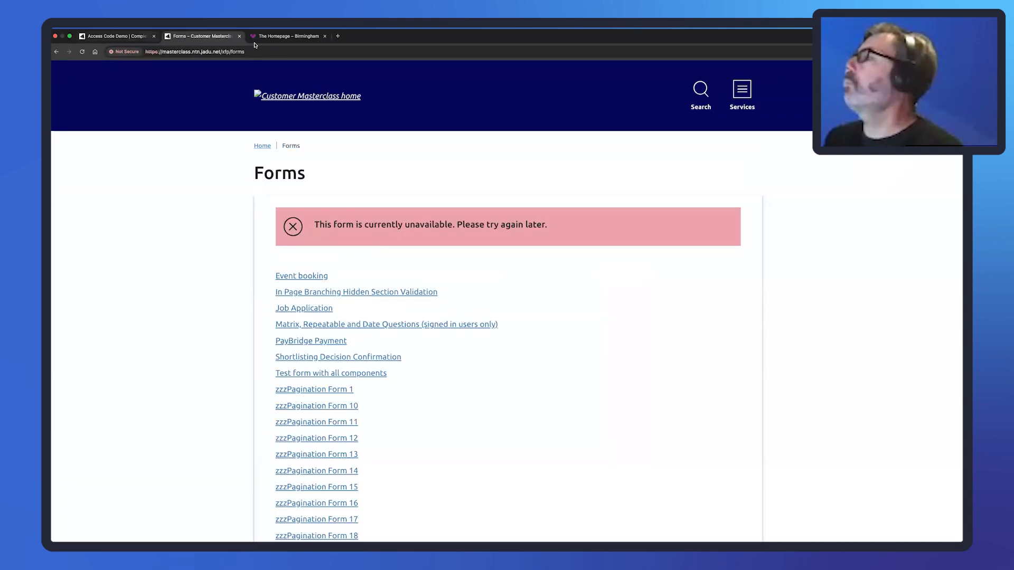
{"action": "key", "text": "ctrl+Left"}
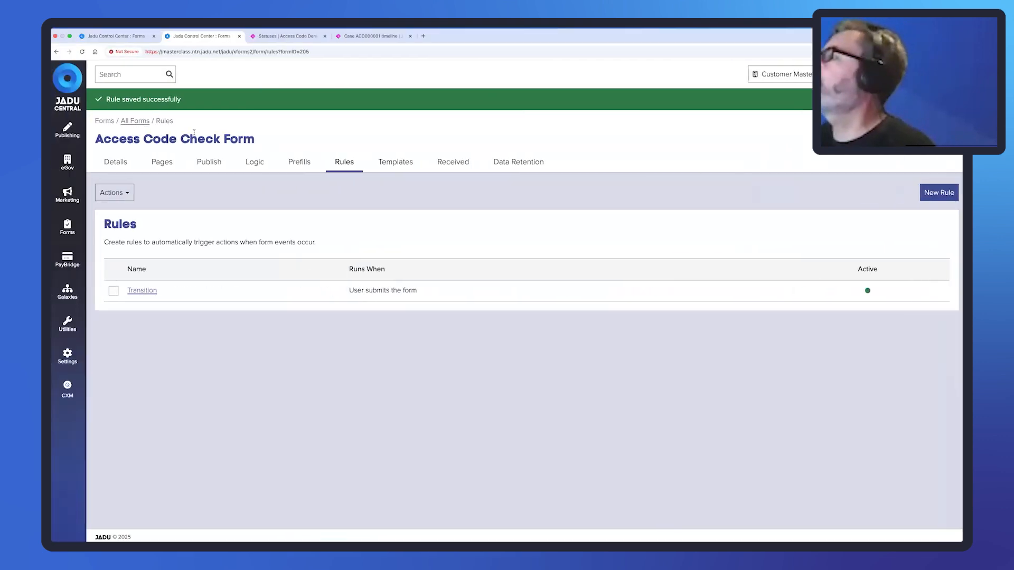
{"action": "left_click", "coordinate": [208, 163]}
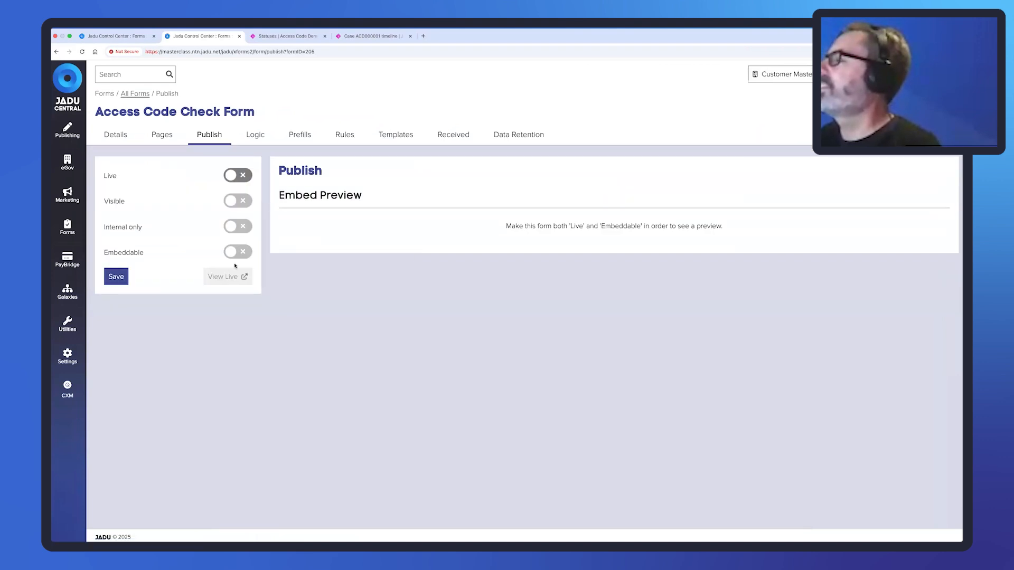
Turn on Live for the Access Code Check Form and open View Live in an incognito window.
{"action": "left_click", "coordinate": [229, 175]}
{"action": "key", "text": "ctrl+Right"}
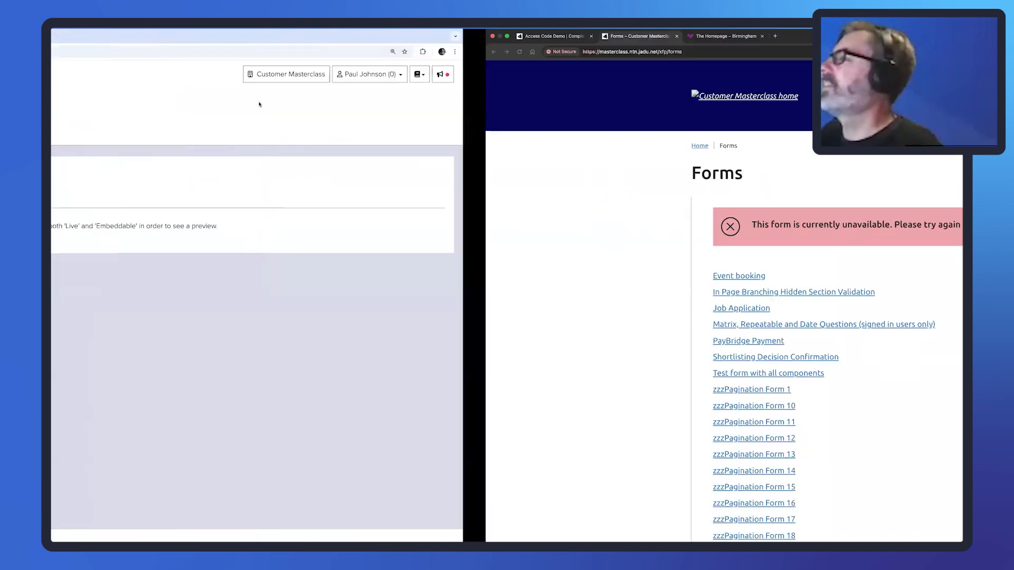
{"action": "left_click", "coordinate": [56, 52]}
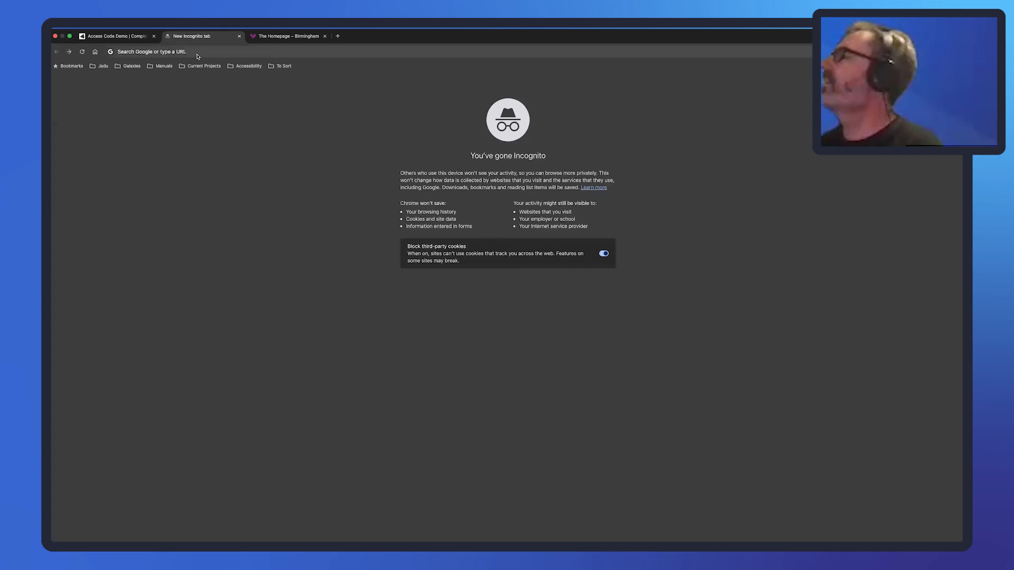
{"action": "left_click", "coordinate": [196, 55]}
{"action": "key", "text": "ctrl+Left"}
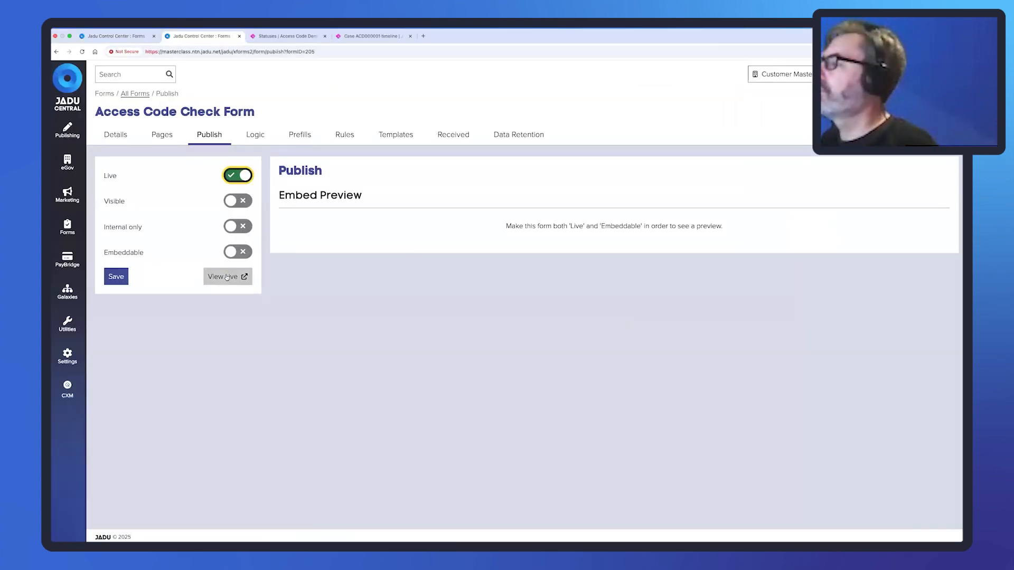
{"action": "right_click", "coordinate": [229, 275]}
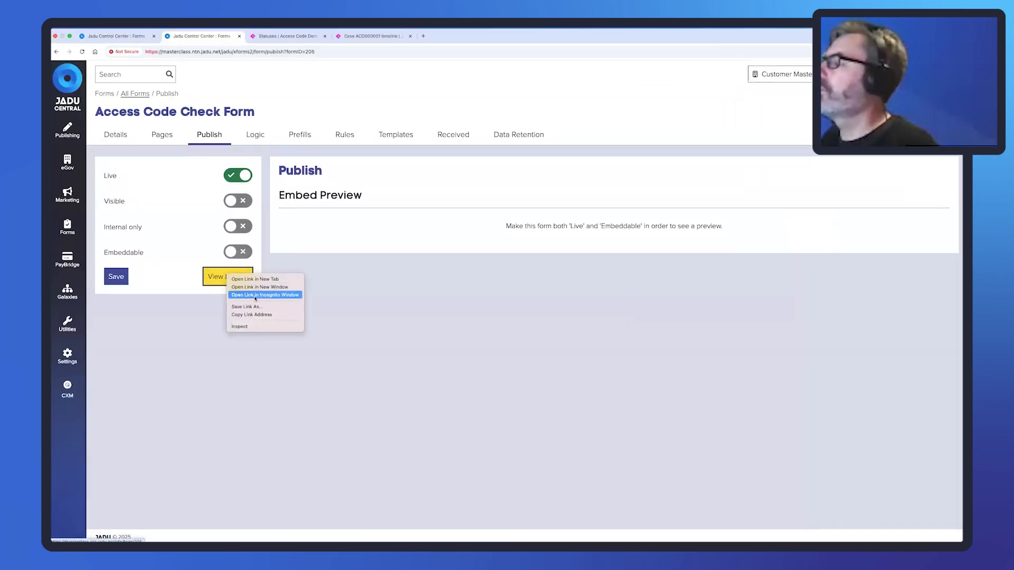
{"action": "left_click", "coordinate": [255, 296]}
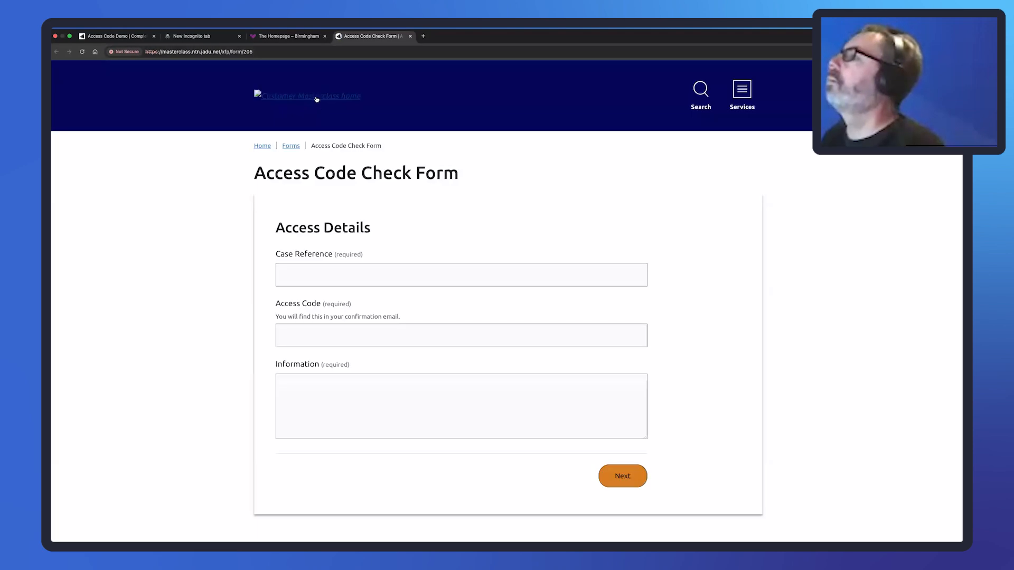
Copy the case reference from the Access Code Demo page into the Check Form's Case Reference field.
{"action": "left_click", "coordinate": [324, 36]}
{"action": "left_click", "coordinate": [239, 37]}
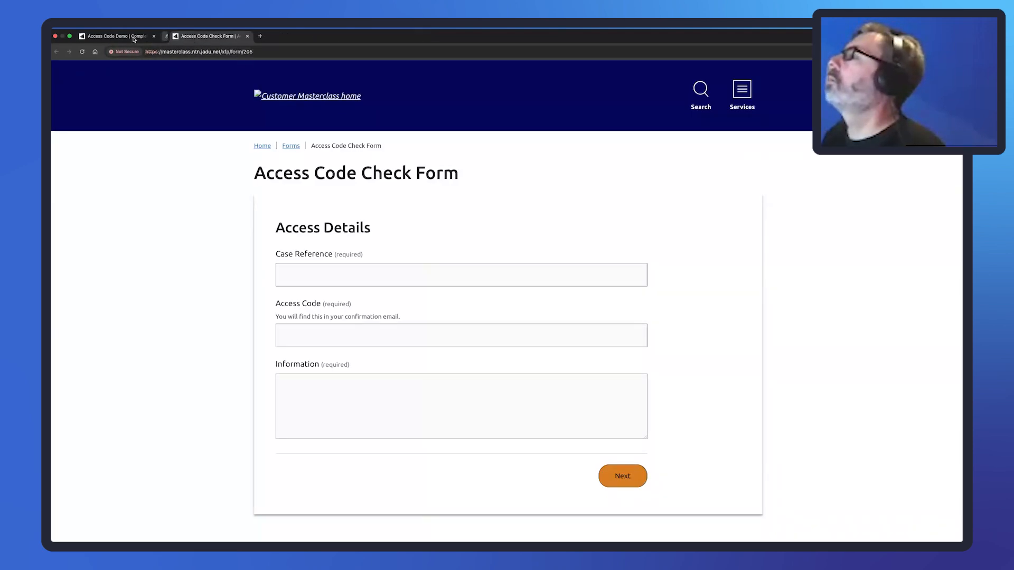
{"action": "left_click", "coordinate": [122, 36]}
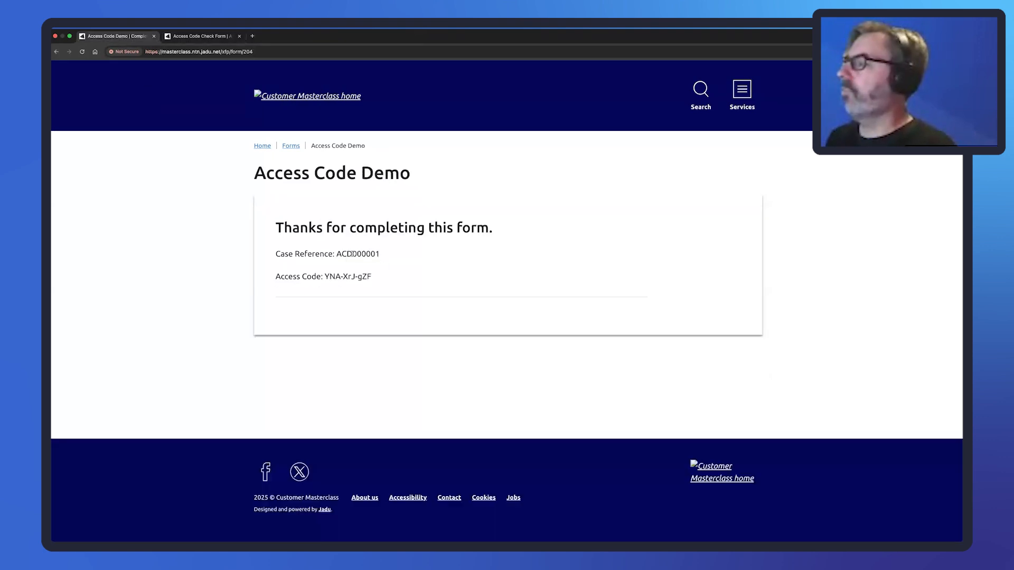
{"action": "left_click_drag", "start_coordinate": [380, 255], "coordinate": [337, 254]}
{"action": "key", "text": "super+c"}
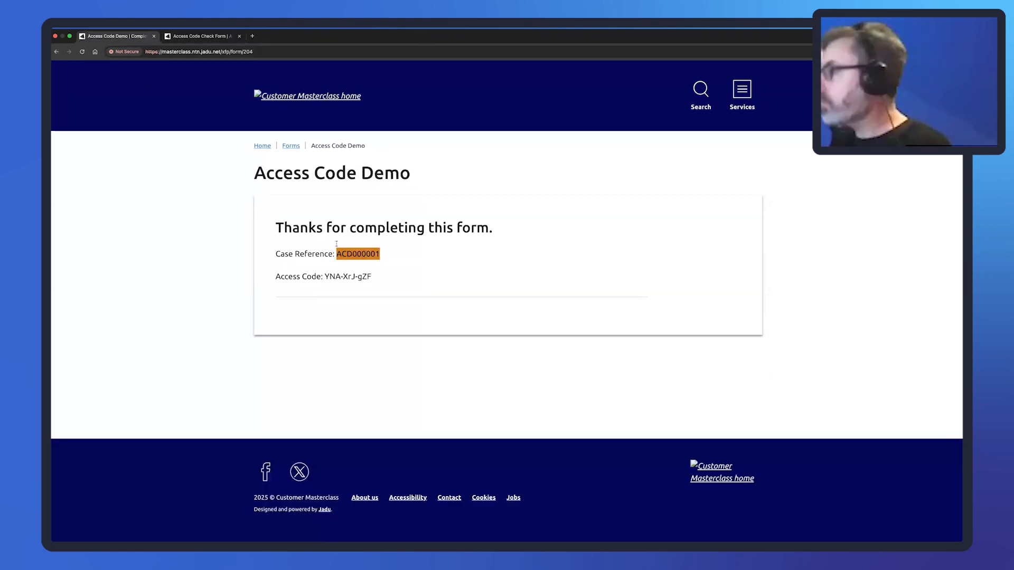
{"action": "left_click", "coordinate": [208, 42]}
{"action": "left_click", "coordinate": [330, 280]}
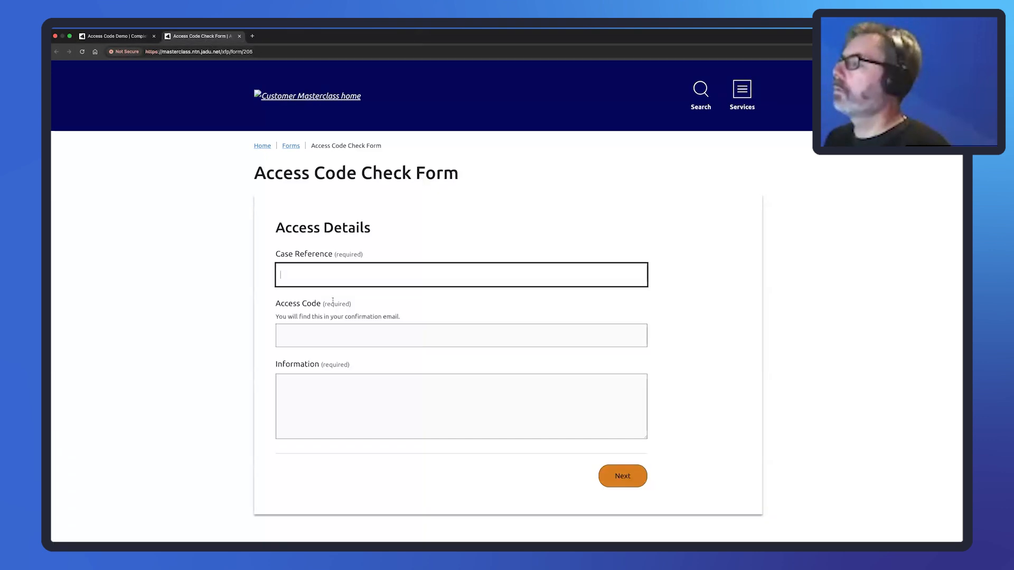
{"action": "key", "text": "super+v"}
{"action": "key", "text": "Tab"}
Paste the access code with its last letter changed to A, enter 'Here is the new information', and submit.
{"action": "left_click", "coordinate": [112, 37]}
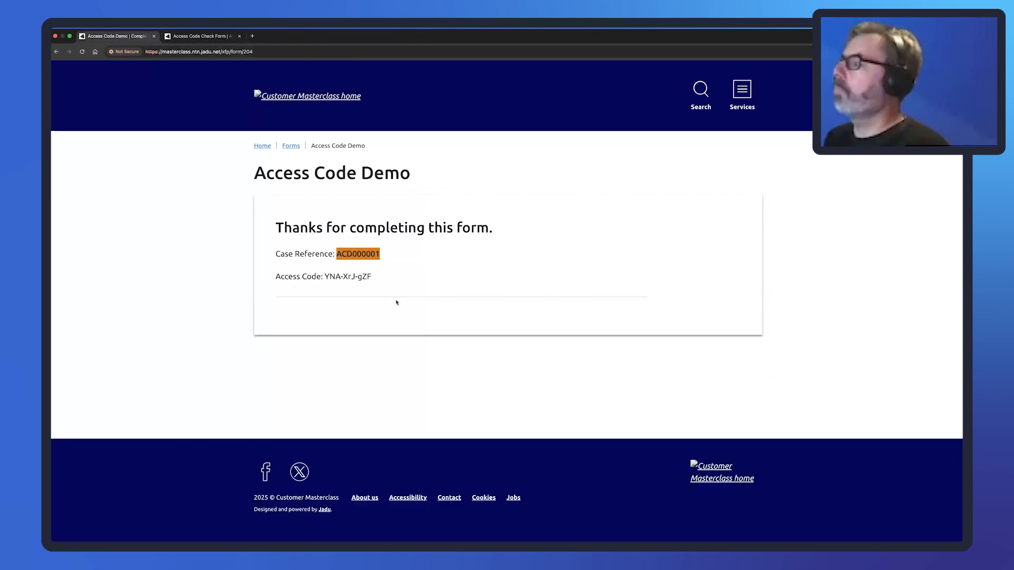
{"action": "left_click_drag", "start_coordinate": [379, 276], "coordinate": [326, 275]}
{"action": "key", "text": "super+c"}
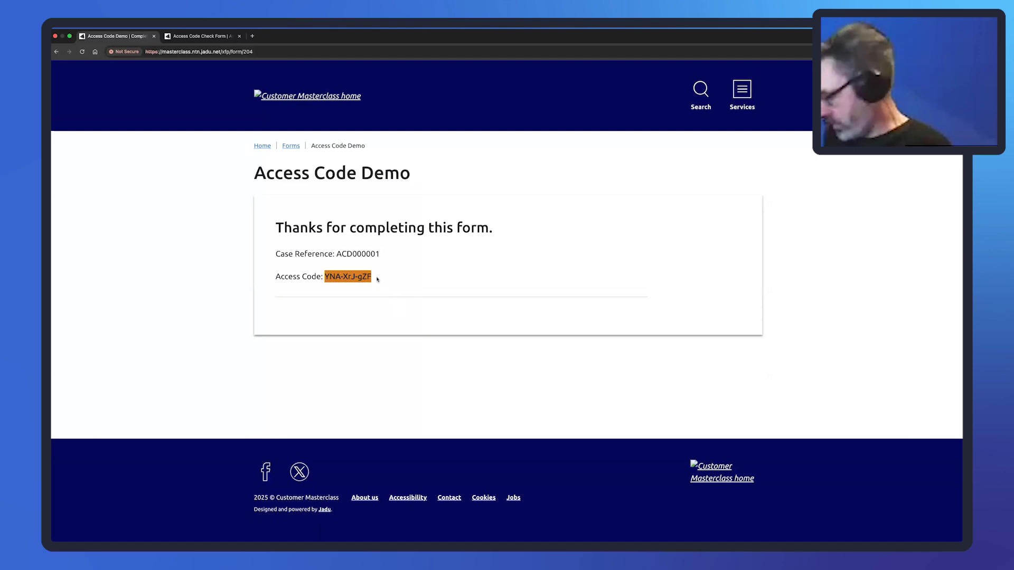
{"action": "left_click", "coordinate": [221, 36]}
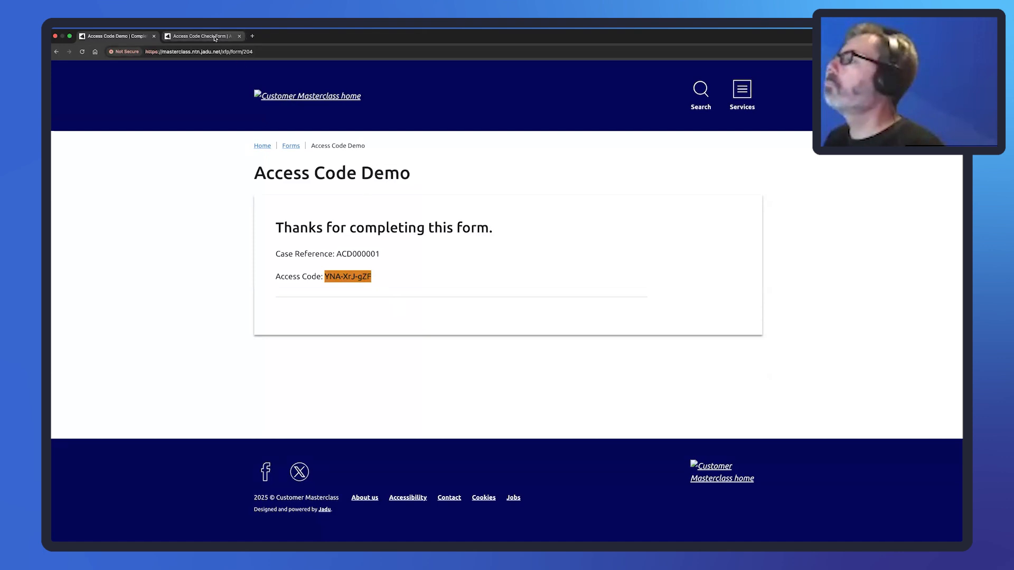
{"action": "key", "text": "super+v"}
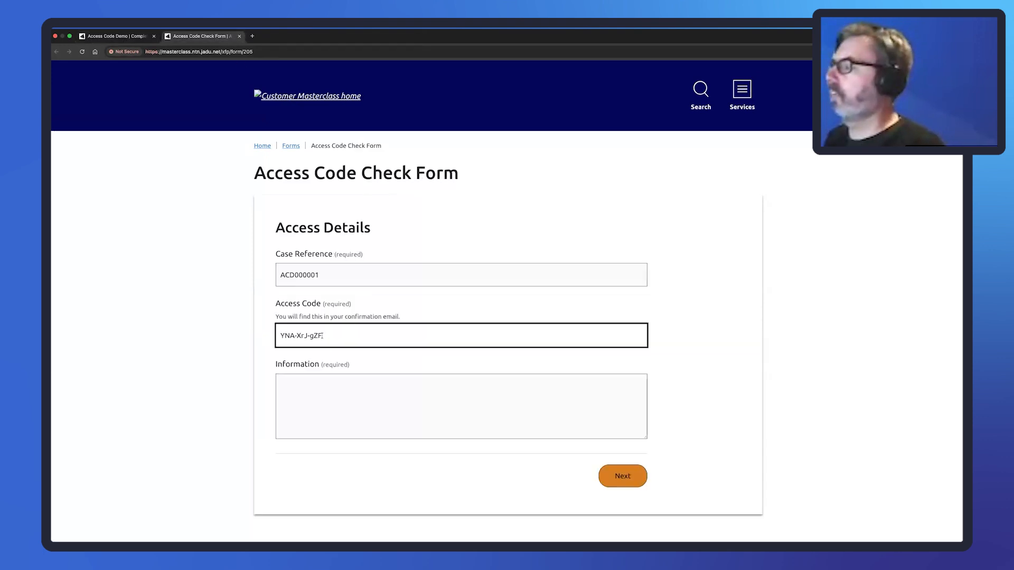
{"action": "left_click_drag", "start_coordinate": [323, 336], "coordinate": [318, 336]}
{"action": "type", "text": "A"}
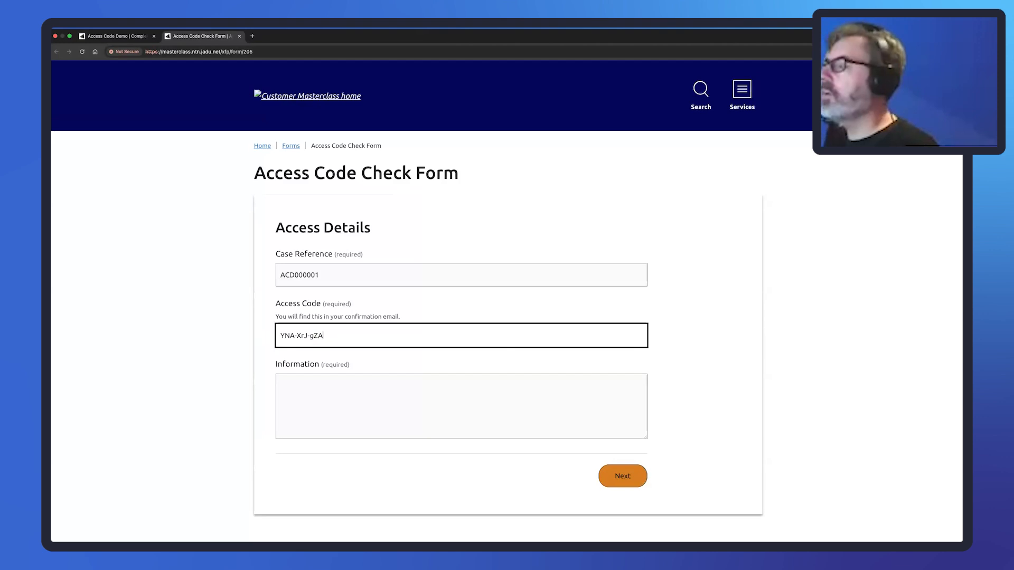
{"action": "left_click", "coordinate": [377, 393]}
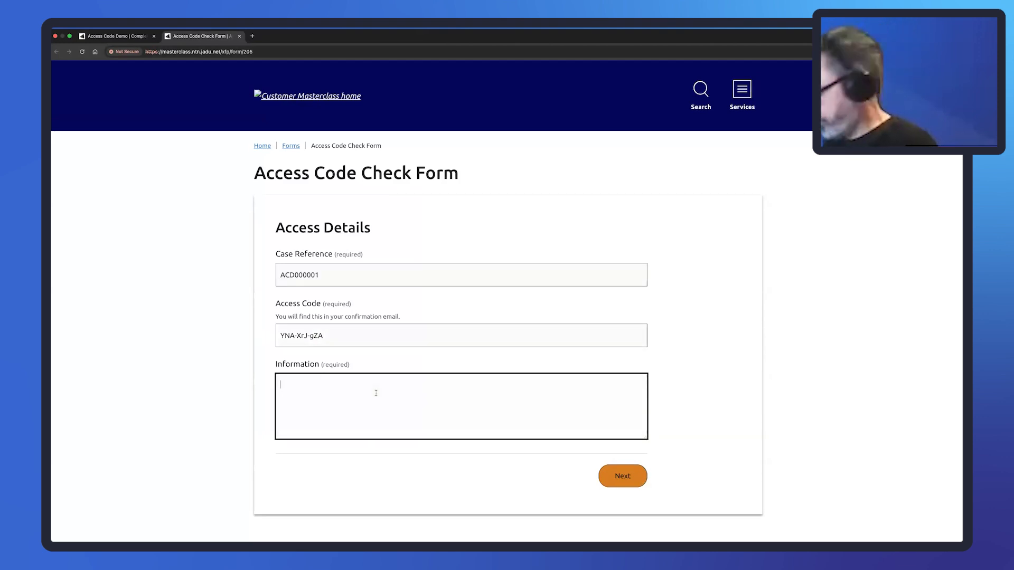
{"action": "type", "text": "Here is t"}
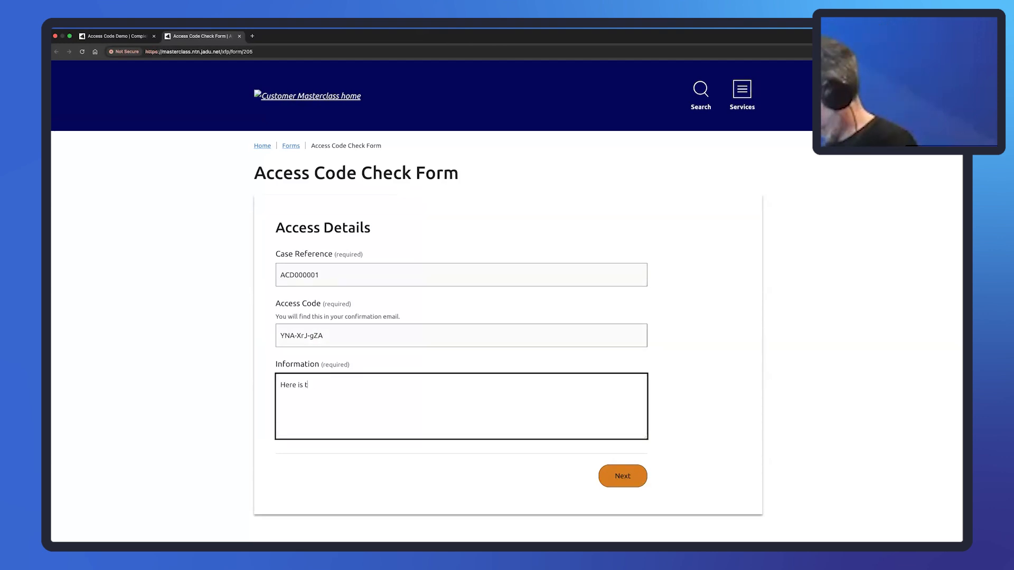
{"action": "type", "text": "he new informa"}
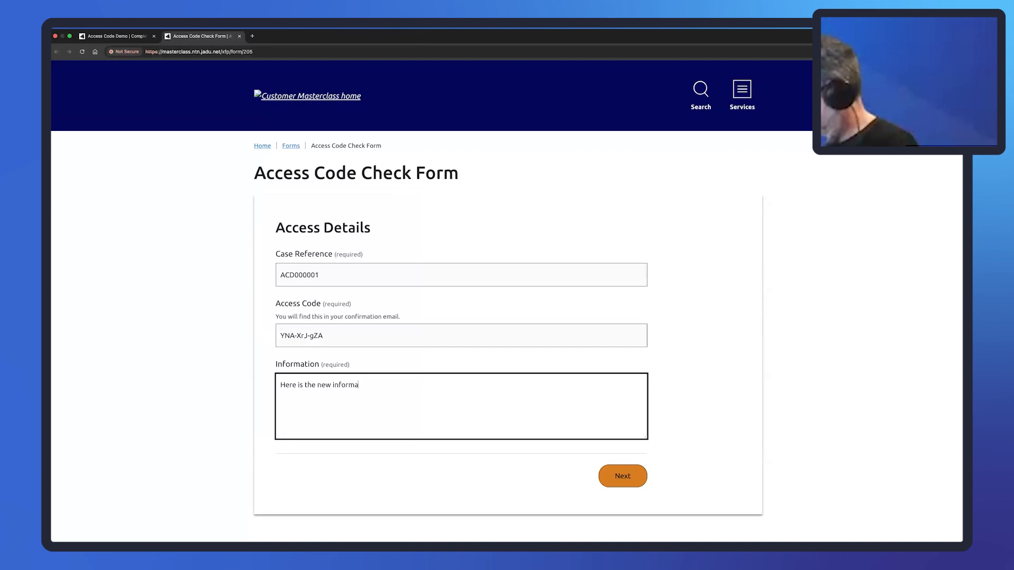
{"action": "type", "text": "tion"}
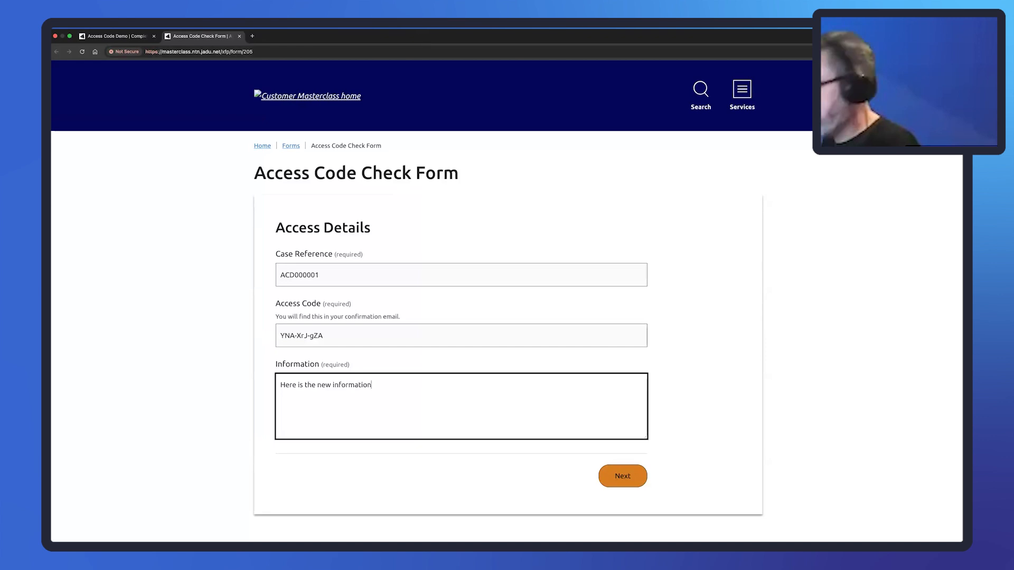
{"action": "left_click", "coordinate": [620, 477]}
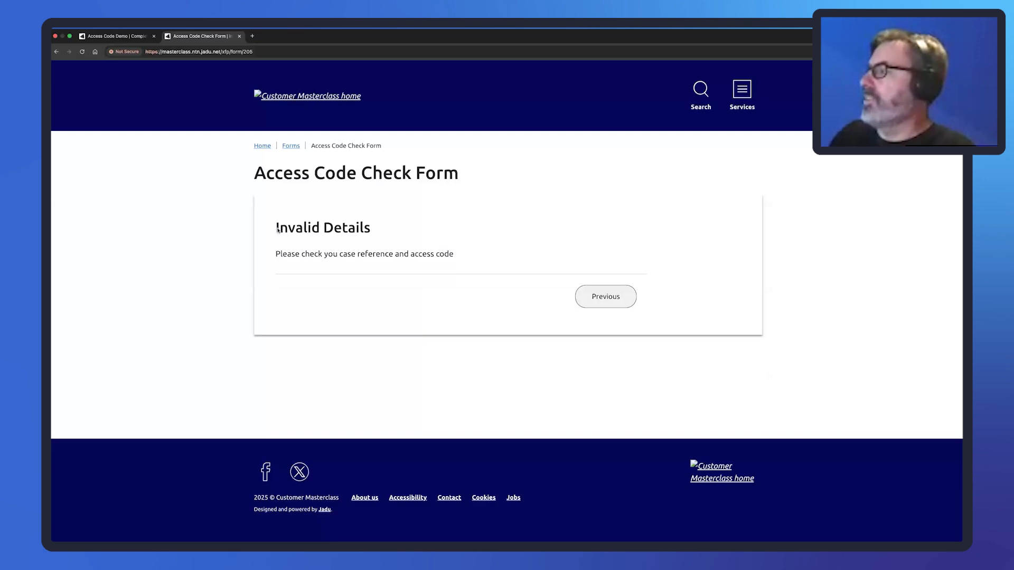
Go back, replace the wrong access code with the correct one, and submit for reference 27.
{"action": "left_click_drag", "start_coordinate": [277, 229], "coordinate": [373, 243]}
{"action": "left_click_drag", "start_coordinate": [461, 260], "coordinate": [275, 250]}
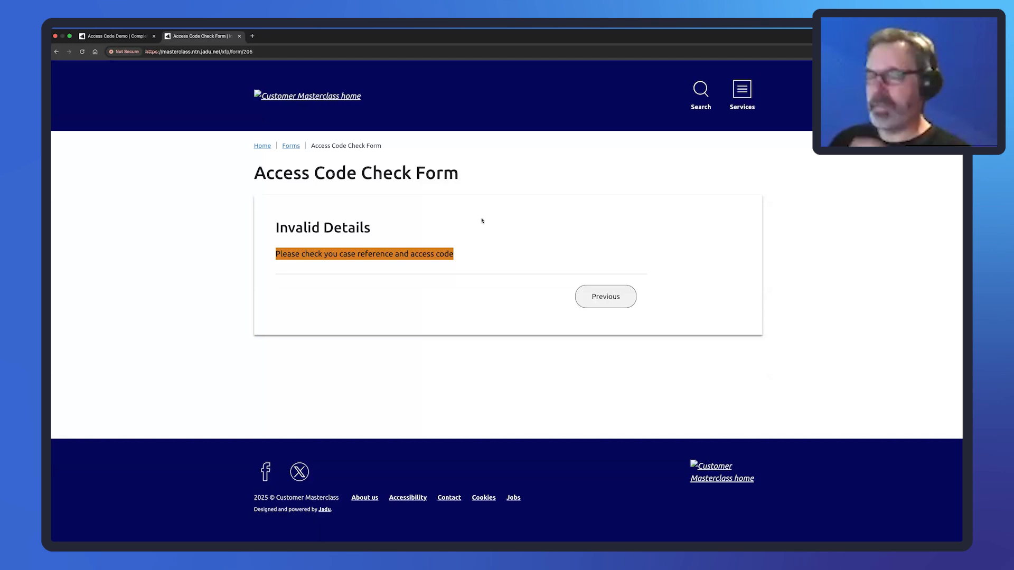
{"action": "left_click", "coordinate": [604, 297]}
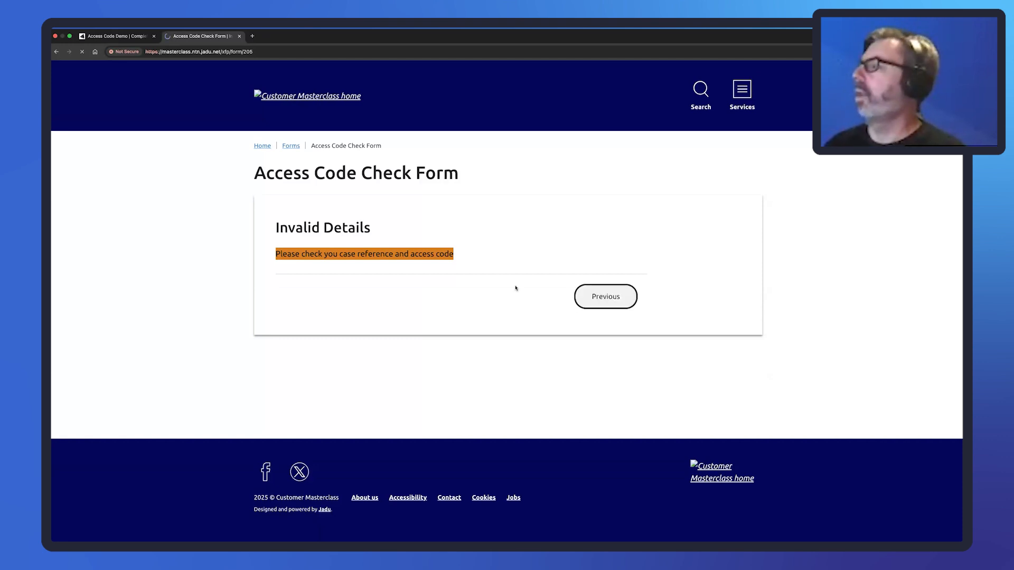
{"action": "left_click_drag", "start_coordinate": [332, 336], "coordinate": [273, 335]}
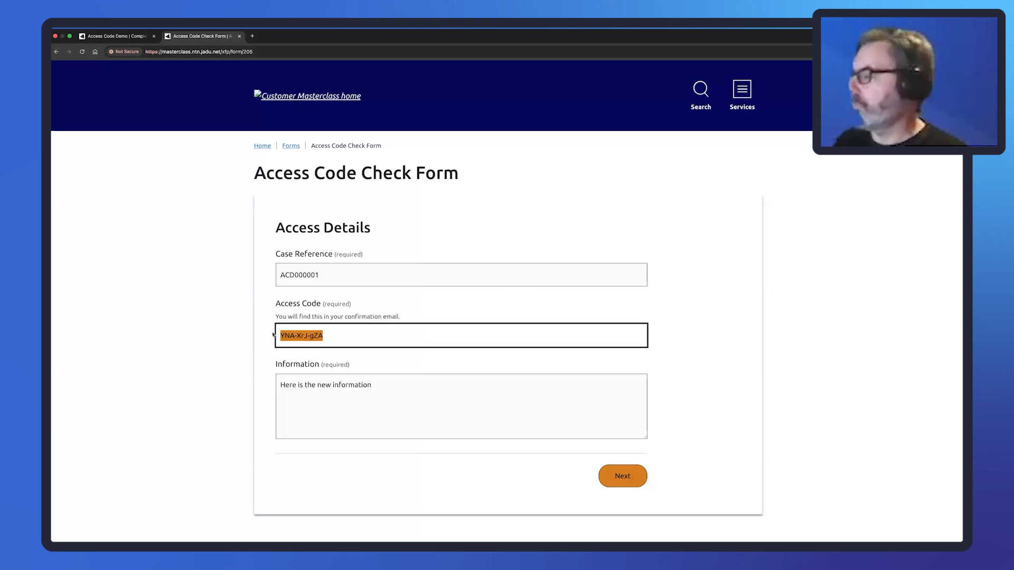
{"action": "key", "text": "super+v"}
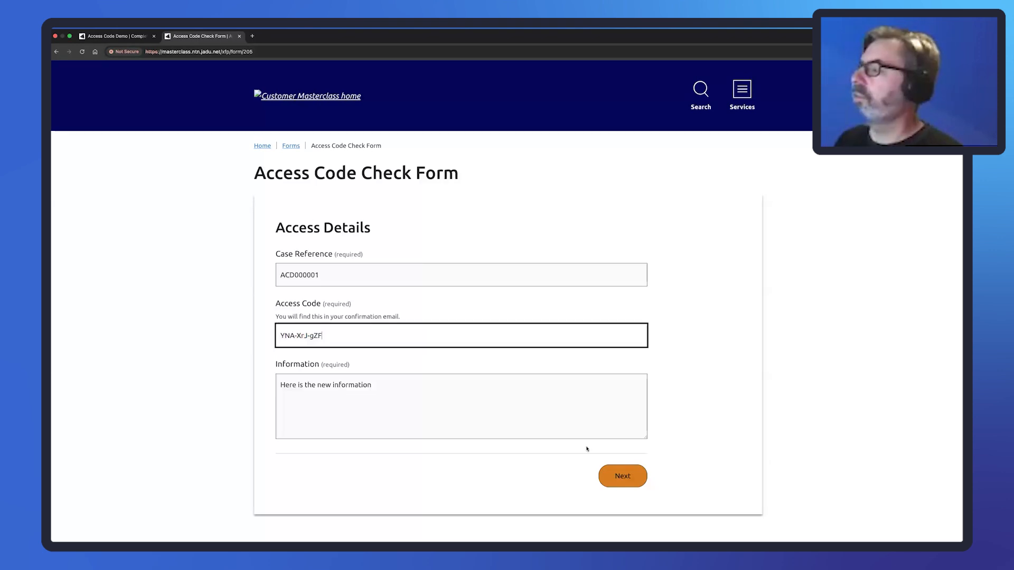
{"action": "left_click", "coordinate": [621, 474]}
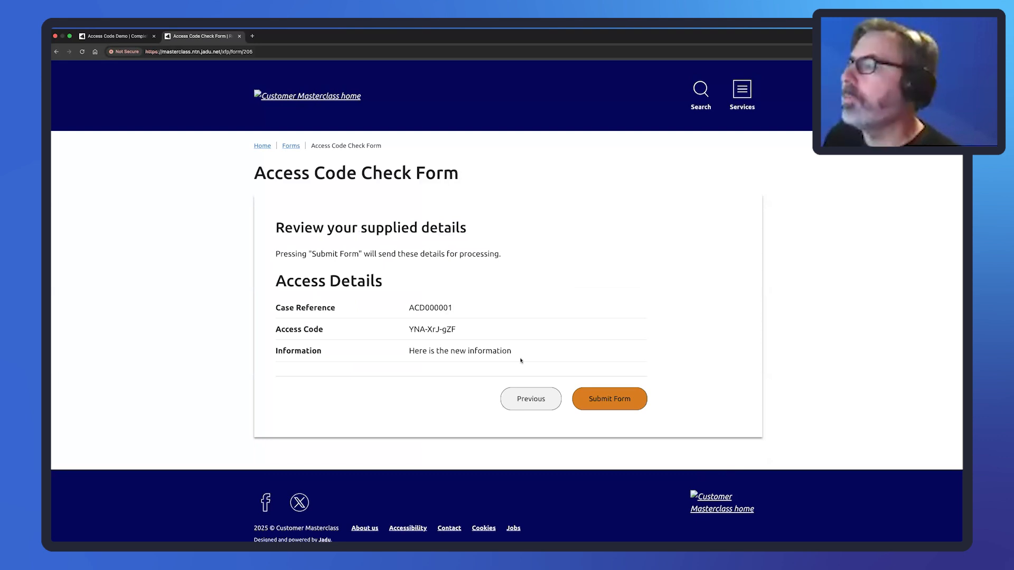
{"action": "left_click", "coordinate": [611, 400]}
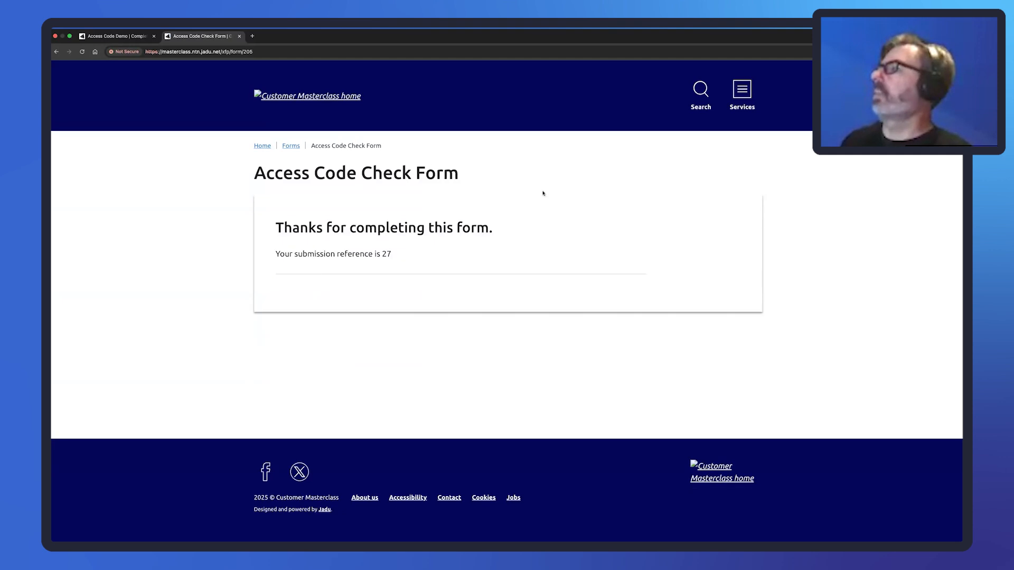
{"action": "key", "text": "ctrl+Left"}
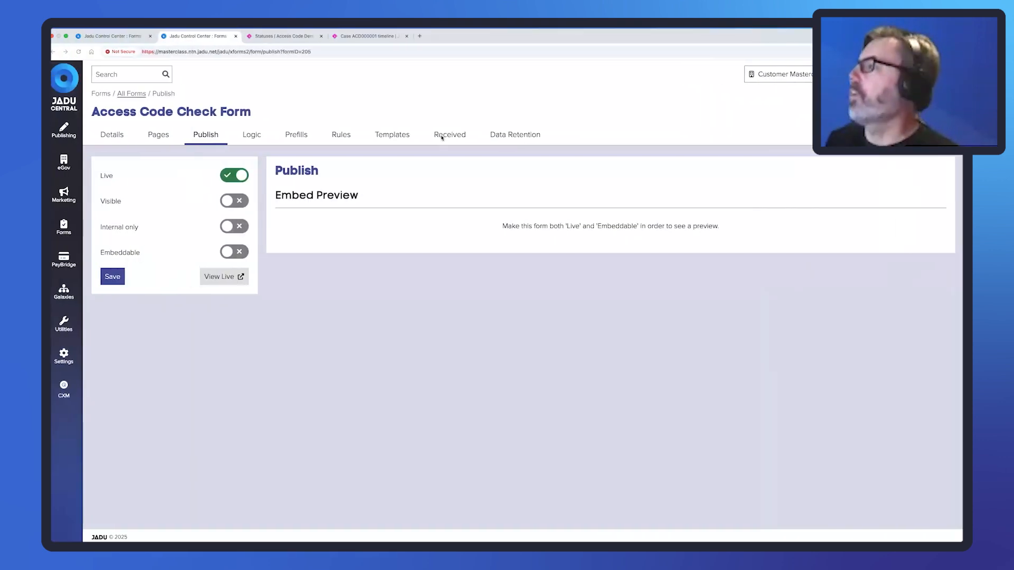
Open the case timeline and expand 'Changed the case details' to see the new information.
{"action": "left_click", "coordinate": [367, 36]}
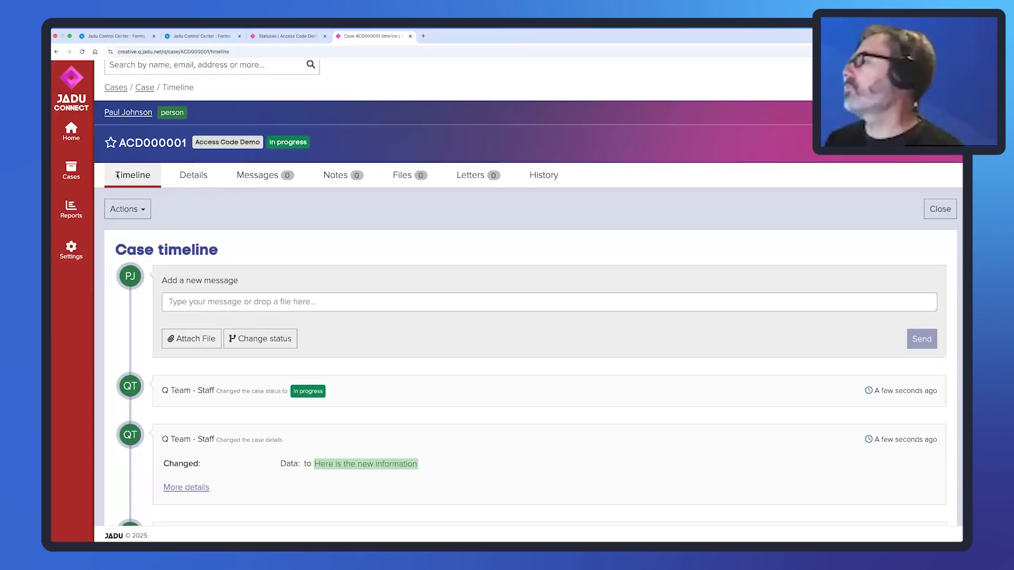
{"action": "left_click", "coordinate": [250, 55]}
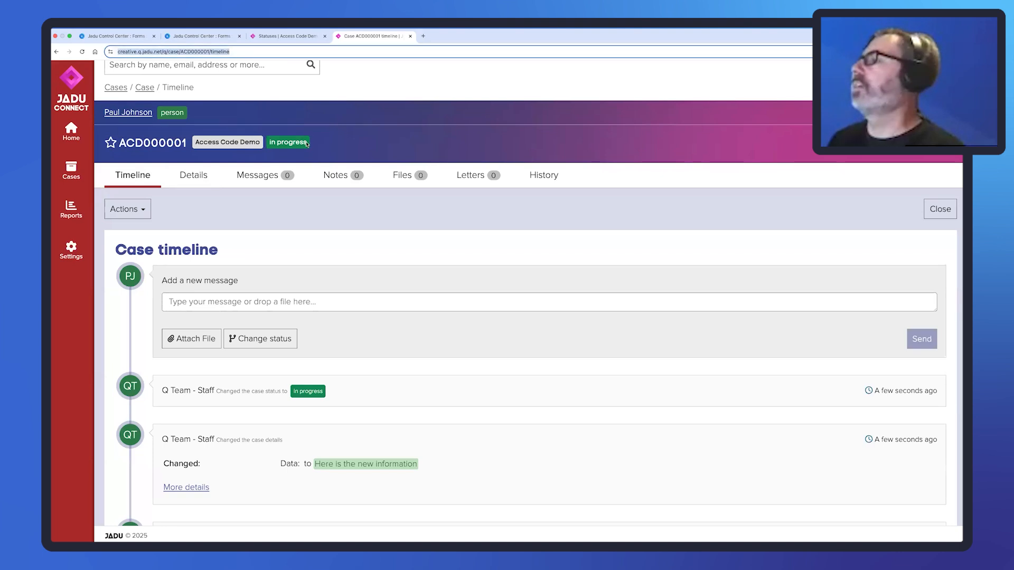
{"action": "left_click_drag", "start_coordinate": [269, 142], "coordinate": [307, 141]}
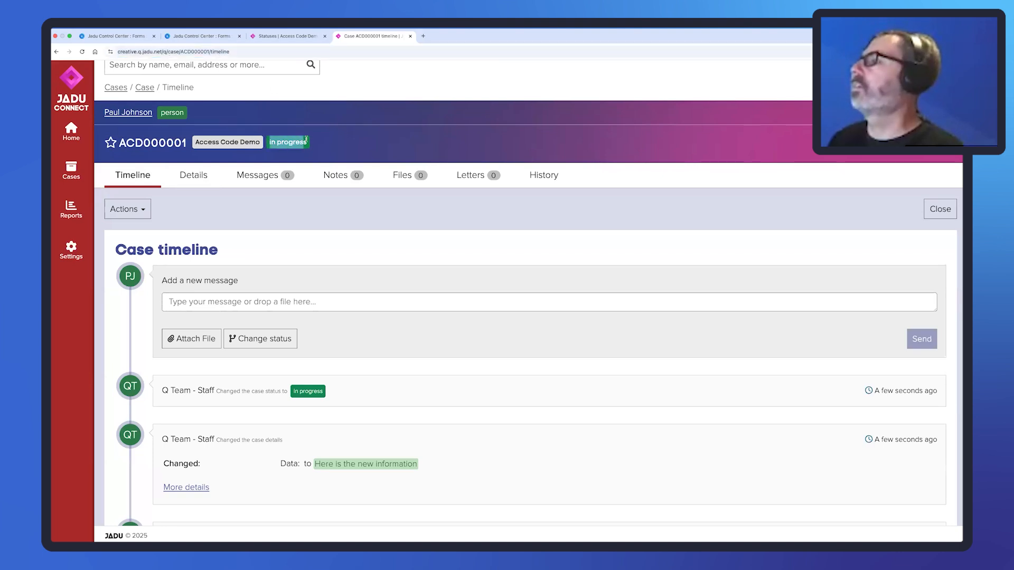
{"action": "scroll", "coordinate": [367, 276], "scroll_direction": "down", "scroll_amount": 2}
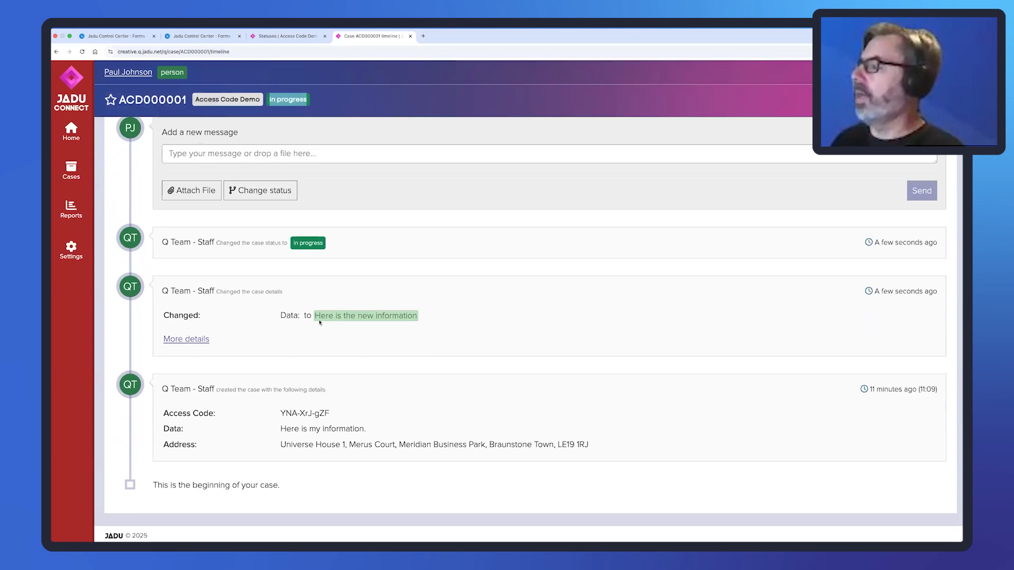
{"action": "left_click", "coordinate": [205, 340]}
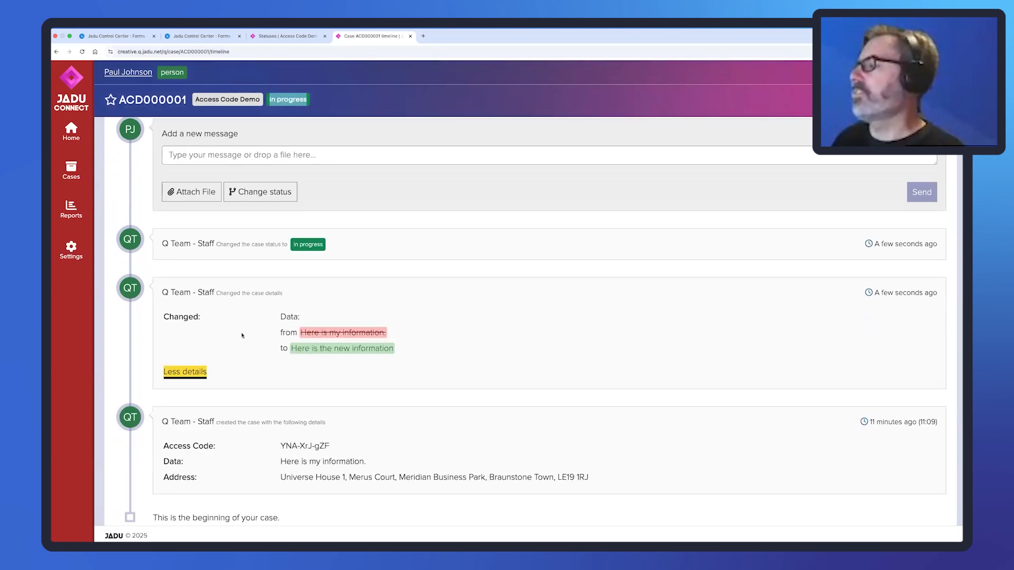
{"action": "scroll", "coordinate": [227, 302], "scroll_direction": "up", "scroll_amount": 2}
{"action": "scroll", "coordinate": [227, 302], "scroll_direction": "up", "scroll_amount": 2}
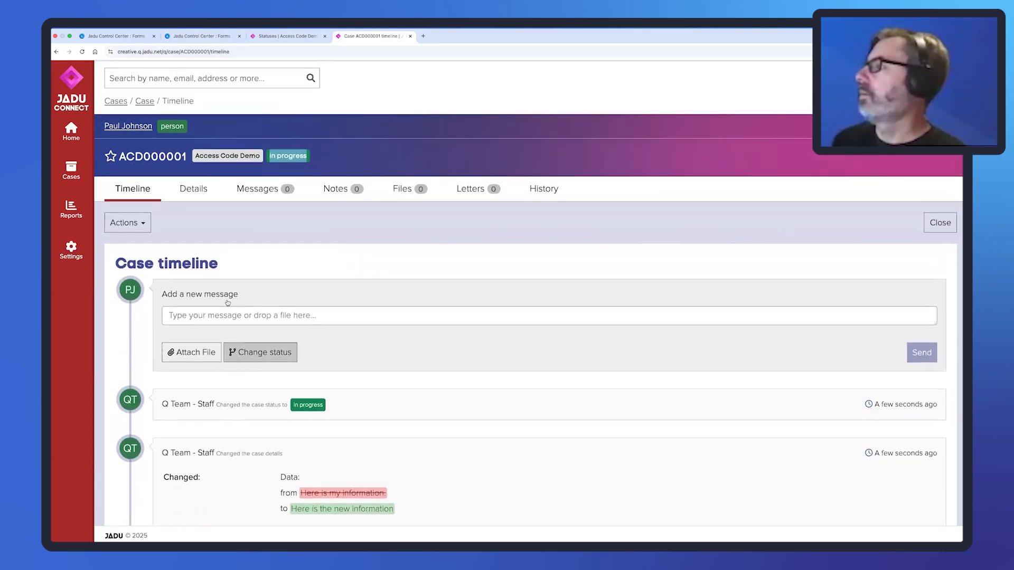
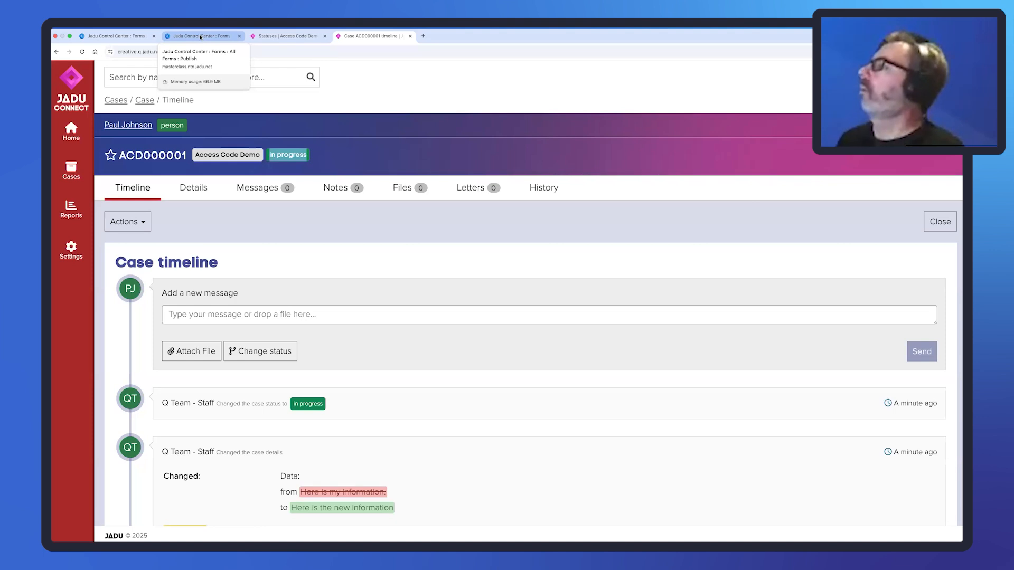
Return to the Access Code Check Form and bring up its Logic list (Access Code, Check Access Code).
{"action": "left_click", "coordinate": [200, 37]}
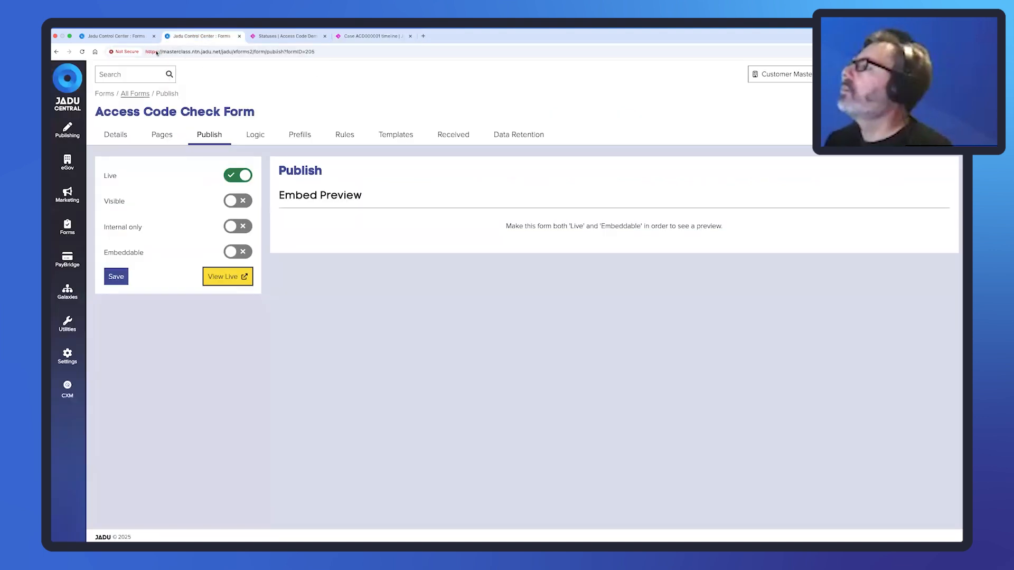
{"action": "left_click", "coordinate": [124, 36]}
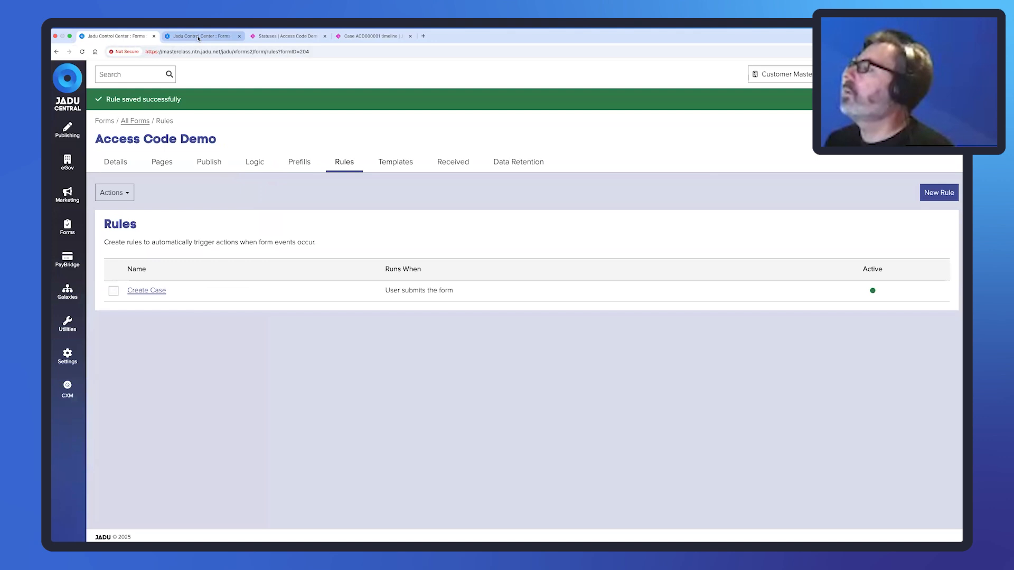
{"action": "left_click", "coordinate": [198, 37]}
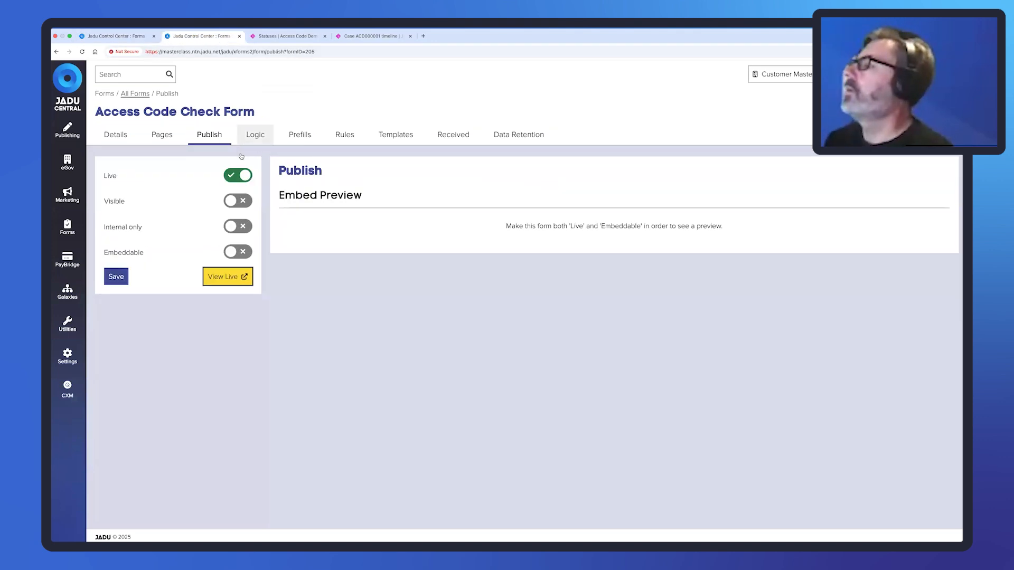
{"action": "left_click", "coordinate": [154, 138]}
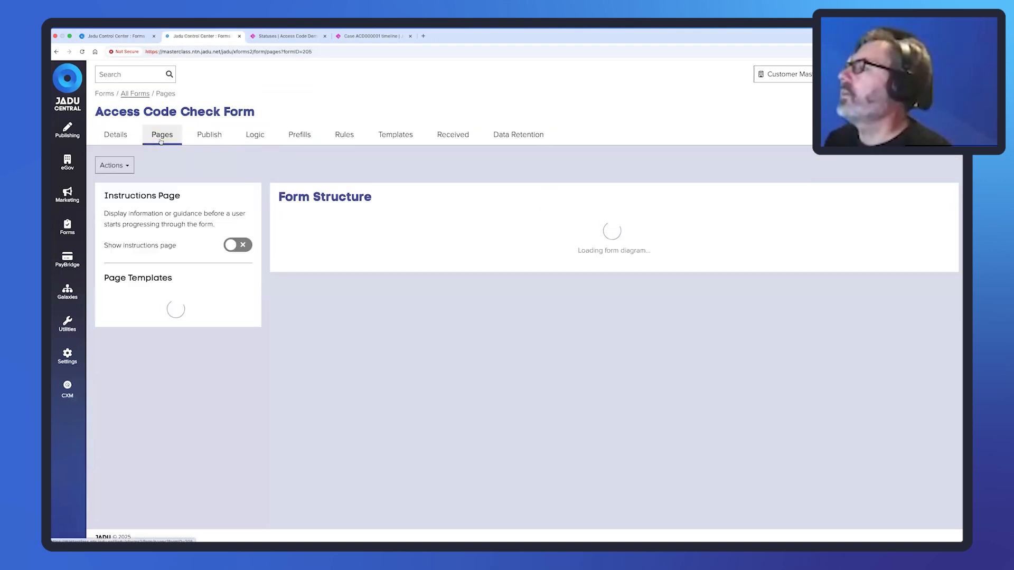
{"action": "left_click", "coordinate": [251, 136]}
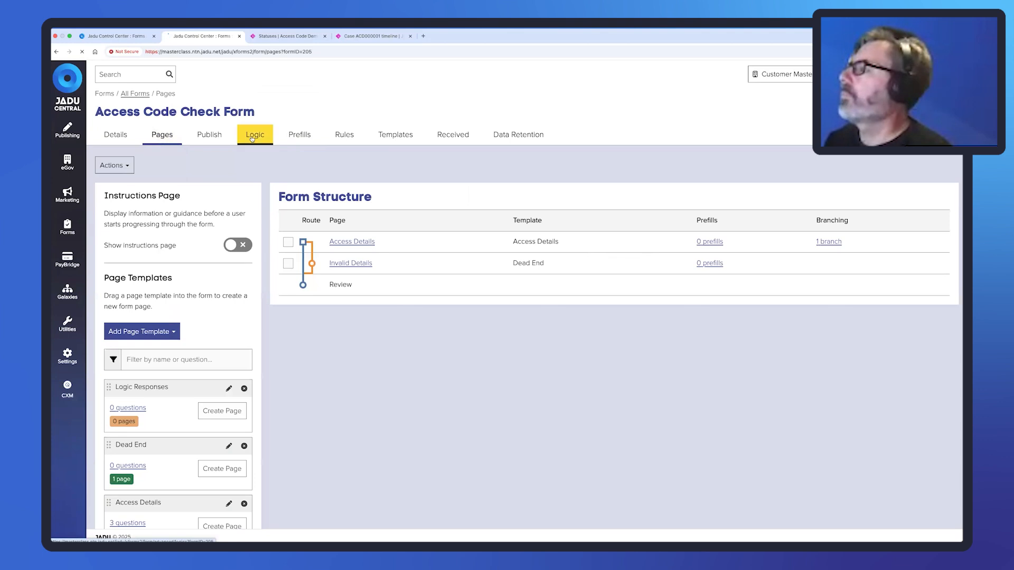
{"action": "left_click", "coordinate": [933, 166]}
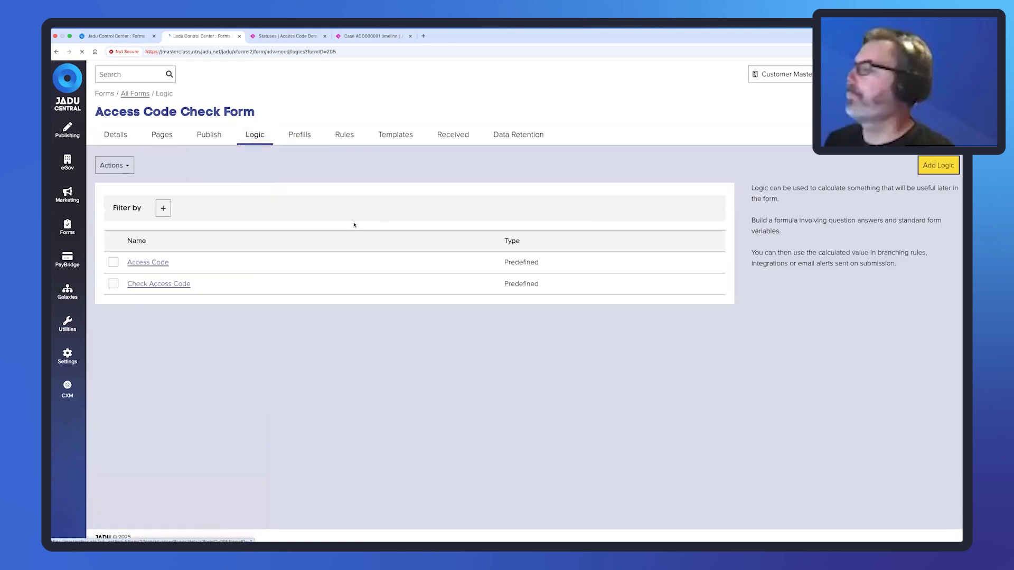
Start a new predefined logic using the Connect - Address of case formula.
{"action": "left_click", "coordinate": [395, 178]}
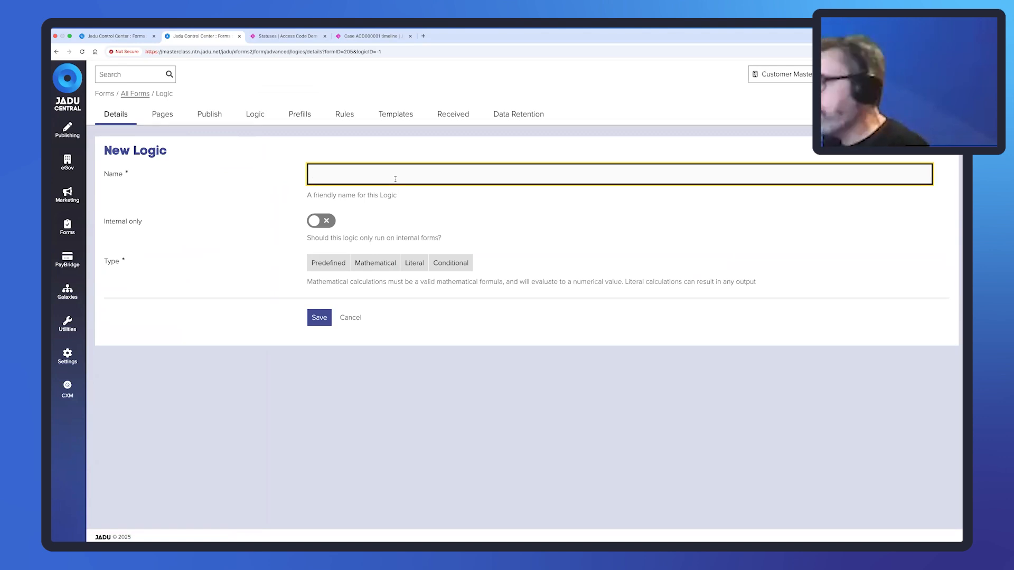
{"action": "left_click", "coordinate": [332, 262]}
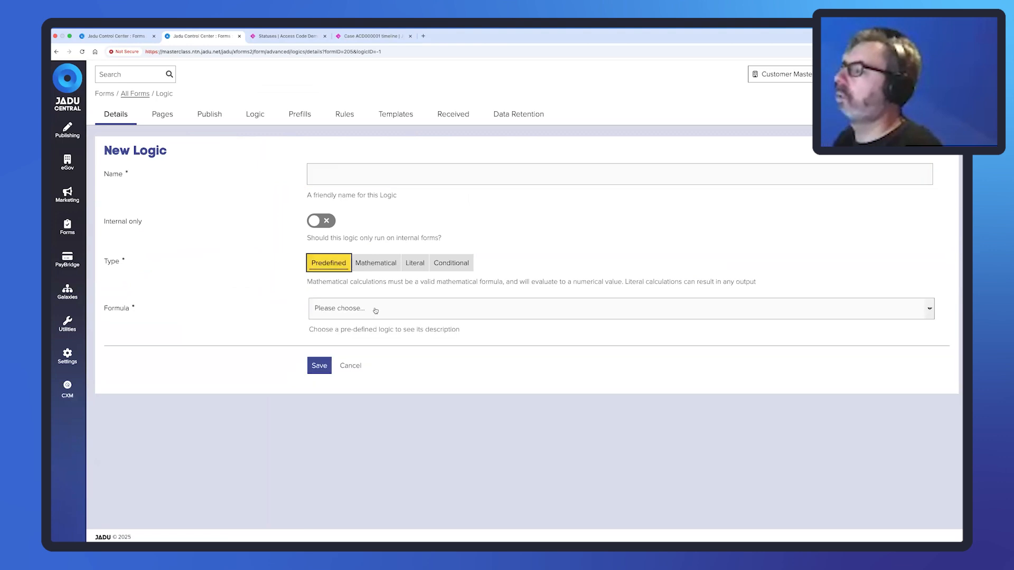
{"action": "left_click", "coordinate": [375, 310]}
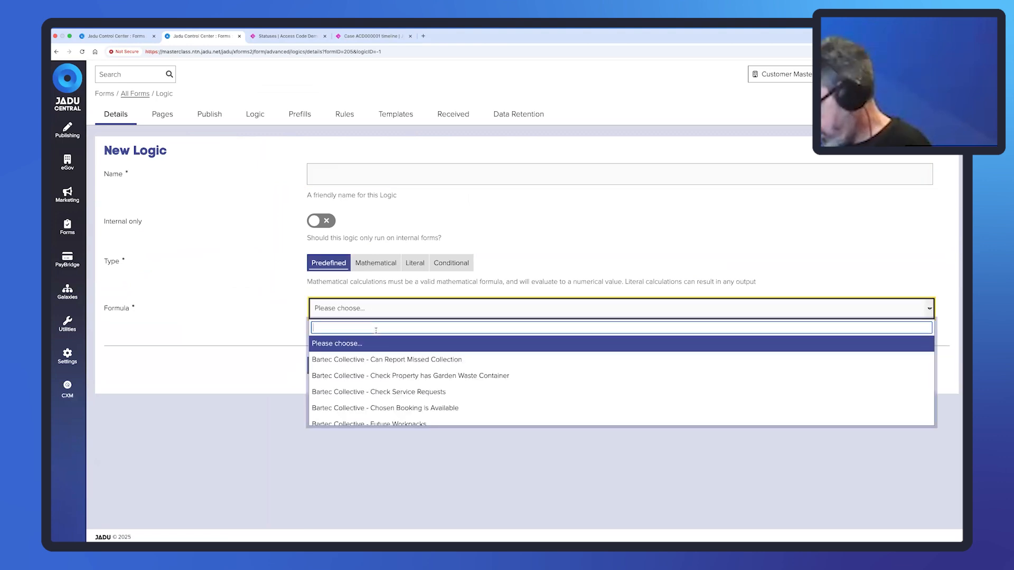
{"action": "type", "text": "connect"}
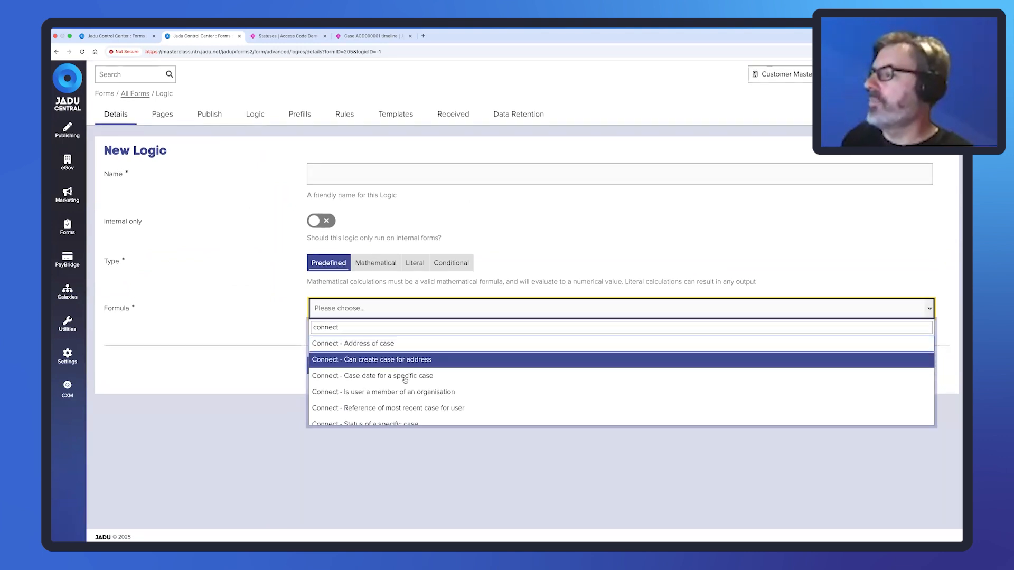
{"action": "scroll", "coordinate": [405, 417], "scroll_direction": "down", "scroll_amount": 1}
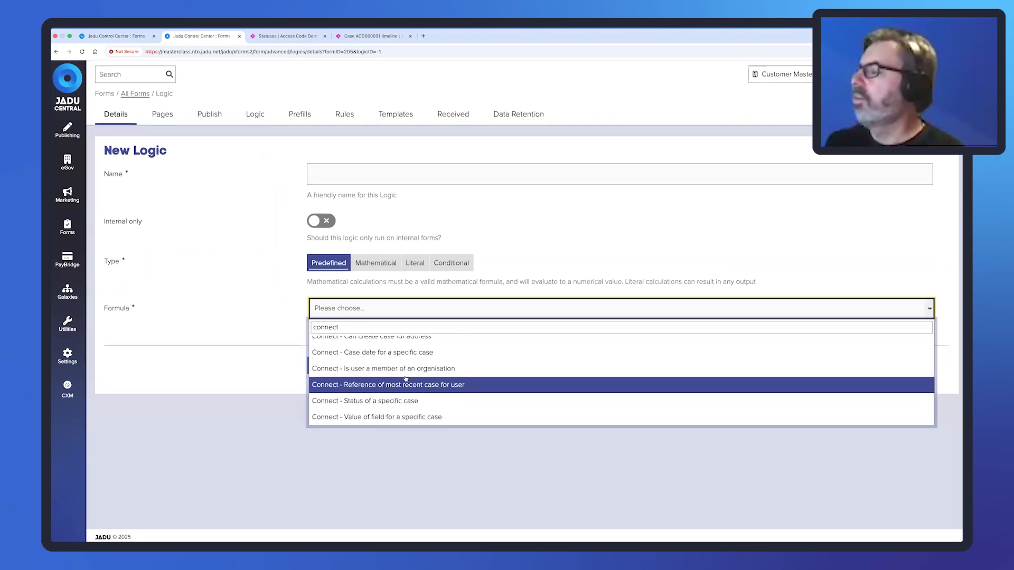
{"action": "scroll", "coordinate": [405, 378], "scroll_direction": "up", "scroll_amount": 2}
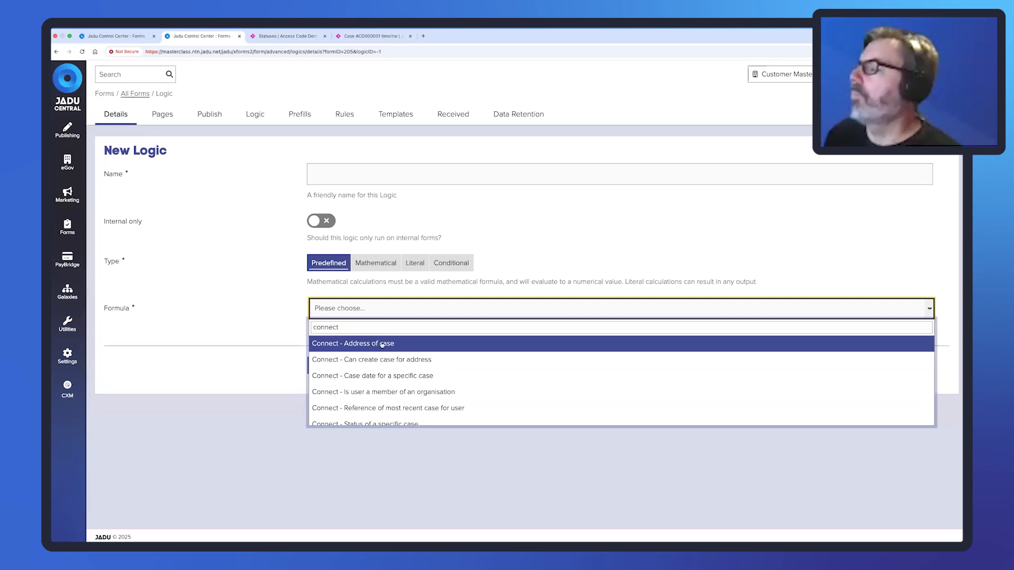
{"action": "left_click", "coordinate": [362, 344]}
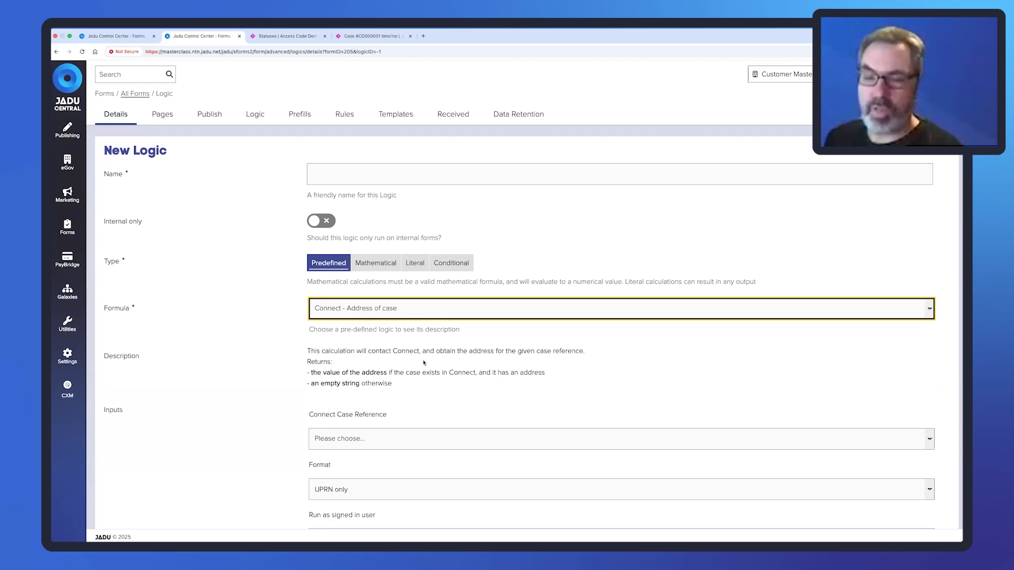
Set the case reference input to Case Reference and the address format to Label.
{"action": "scroll", "coordinate": [462, 368], "scroll_direction": "down", "scroll_amount": 3}
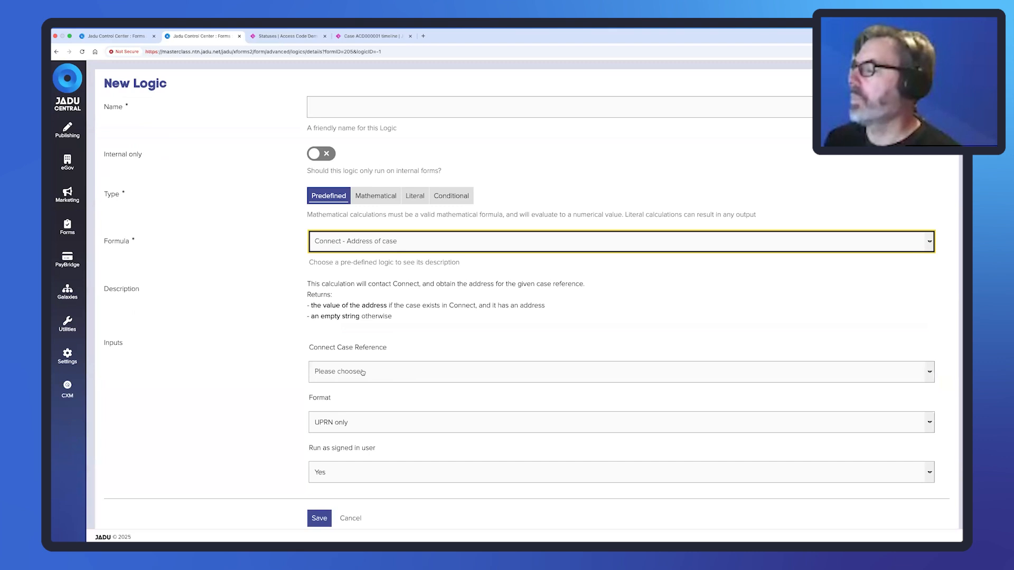
{"action": "left_click", "coordinate": [362, 372]}
{"action": "type", "text": "c"}
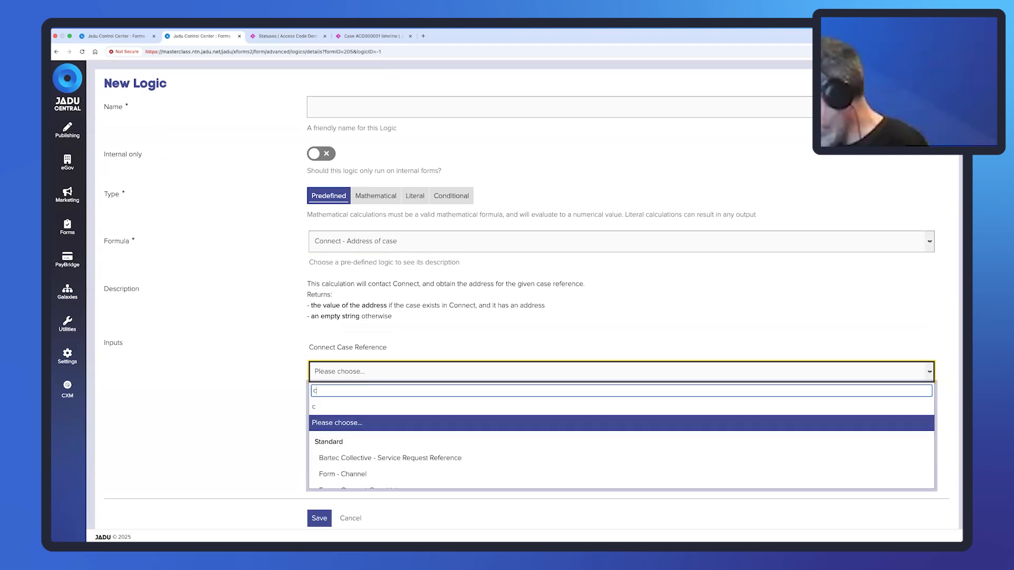
{"action": "type", "text": "ase reference"}
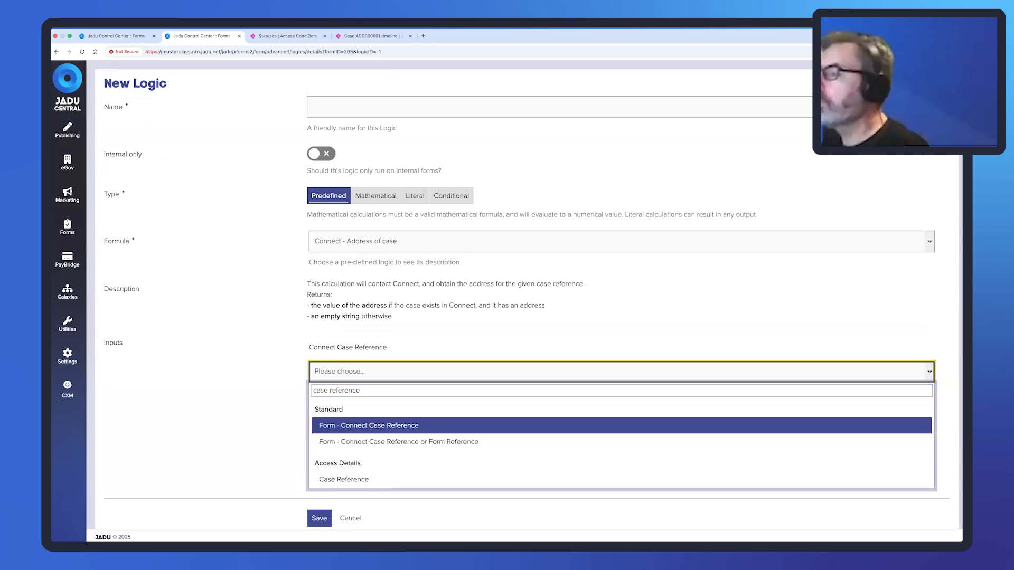
{"action": "left_click", "coordinate": [364, 480]}
{"action": "left_click", "coordinate": [356, 421]}
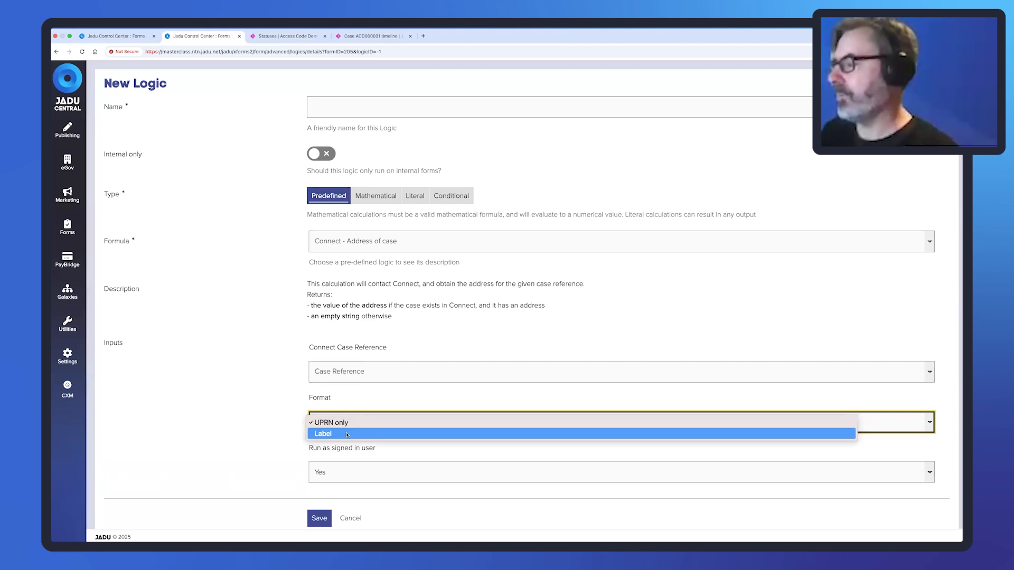
{"action": "left_click", "coordinate": [347, 434]}
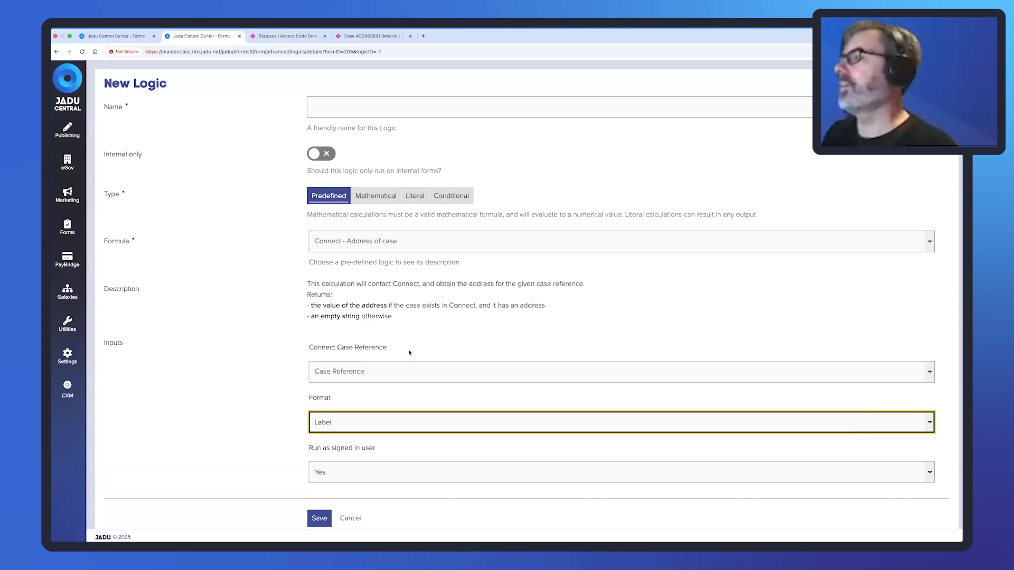
Name the logic 'Address (Label)', set run as signed in user to No, and save.
{"action": "left_click", "coordinate": [396, 111]}
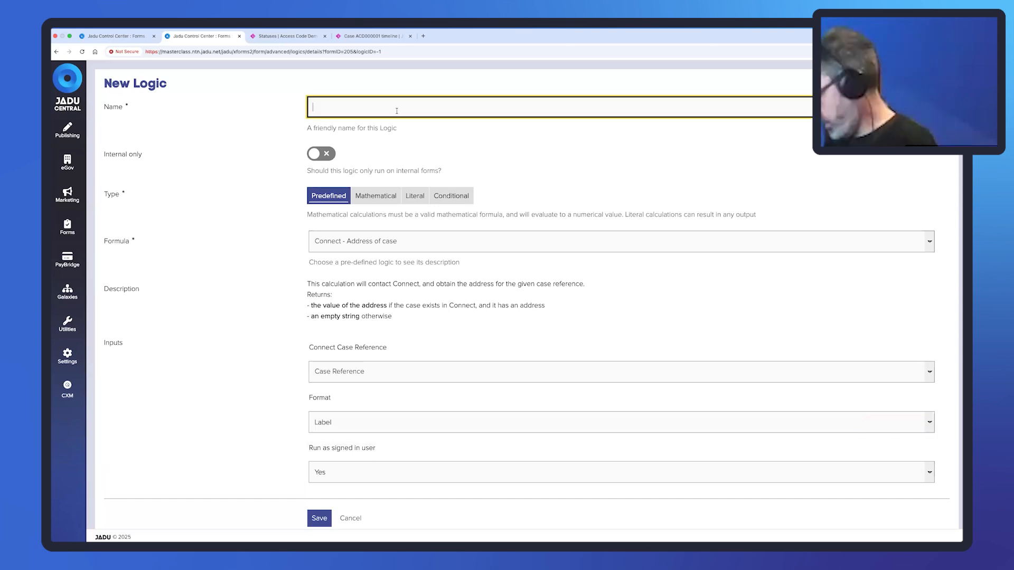
{"action": "type", "text": "Address"}
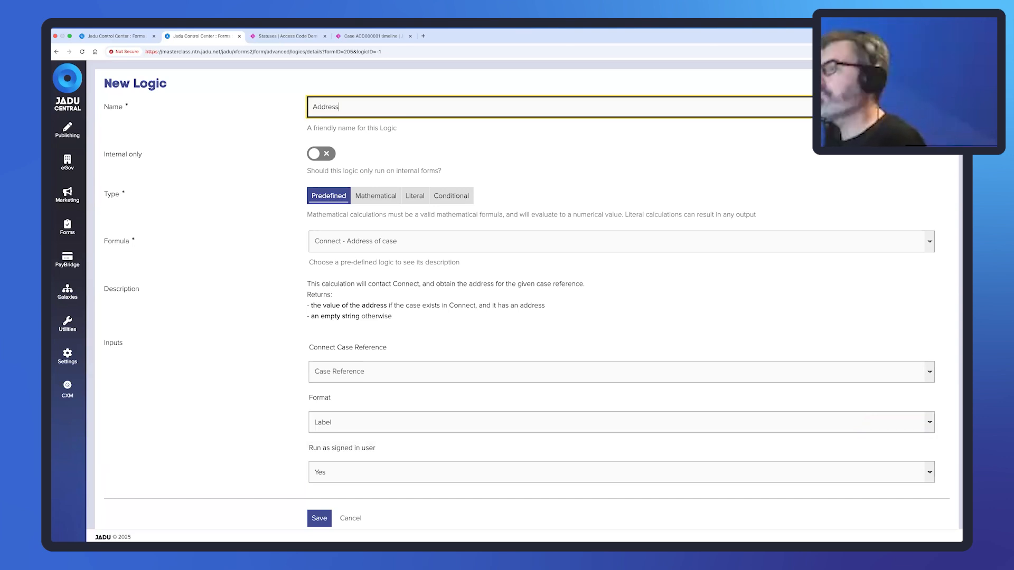
{"action": "type", "text": " ("}
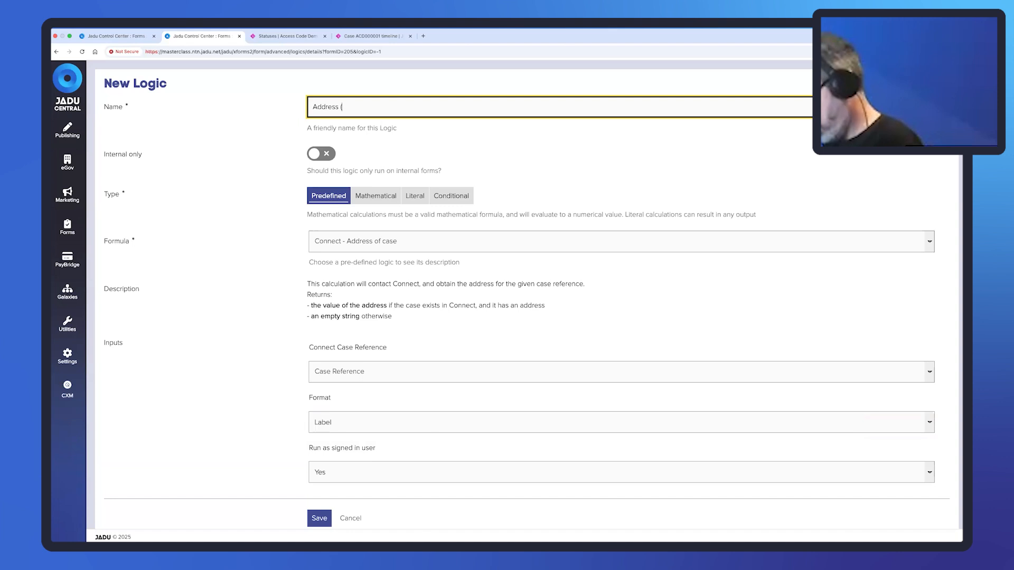
{"action": "type", "text": "Label"}
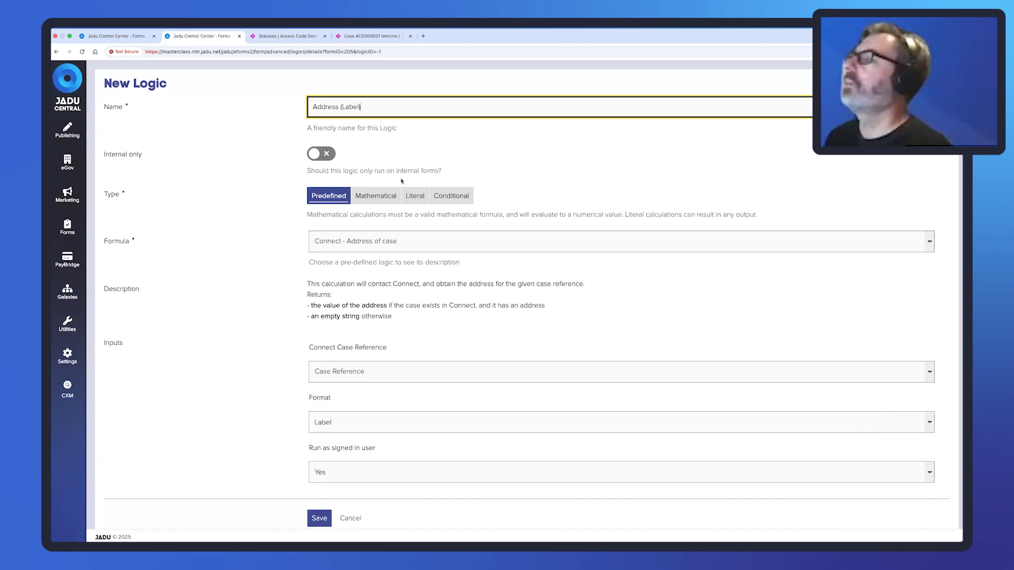
{"action": "left_click", "coordinate": [376, 472]}
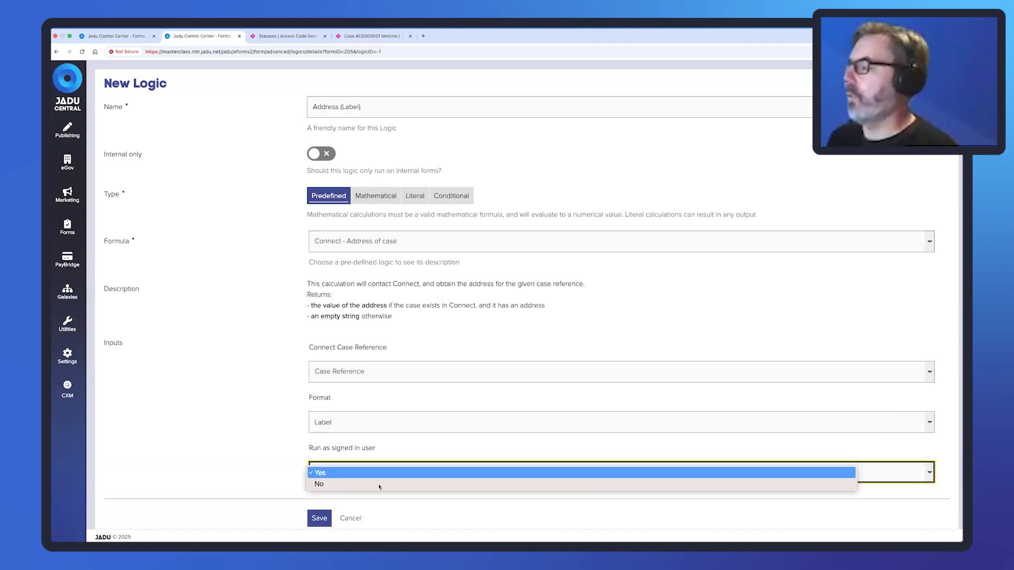
{"action": "left_click", "coordinate": [378, 482]}
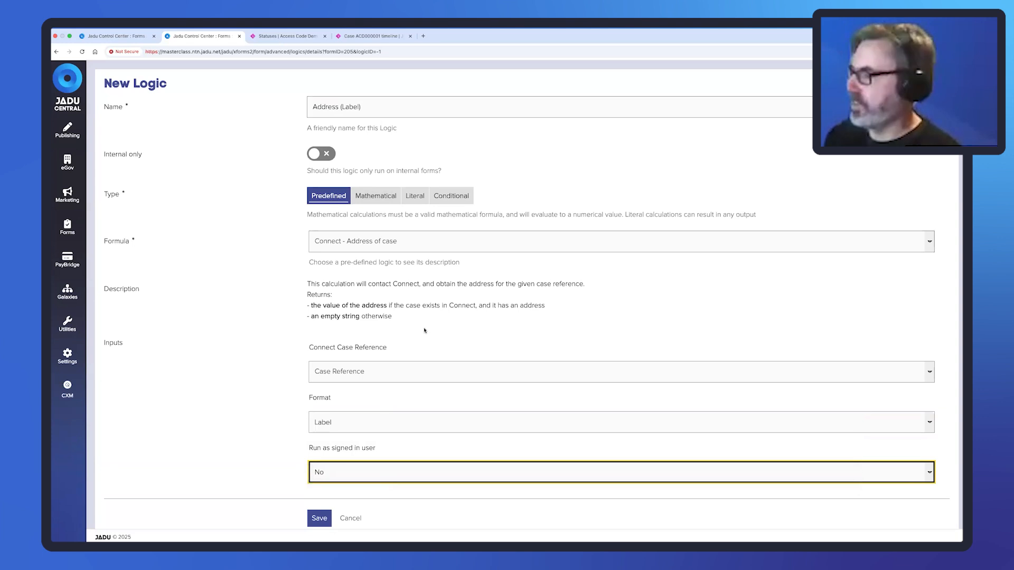
{"action": "scroll", "coordinate": [408, 329], "scroll_direction": "down", "scroll_amount": 1}
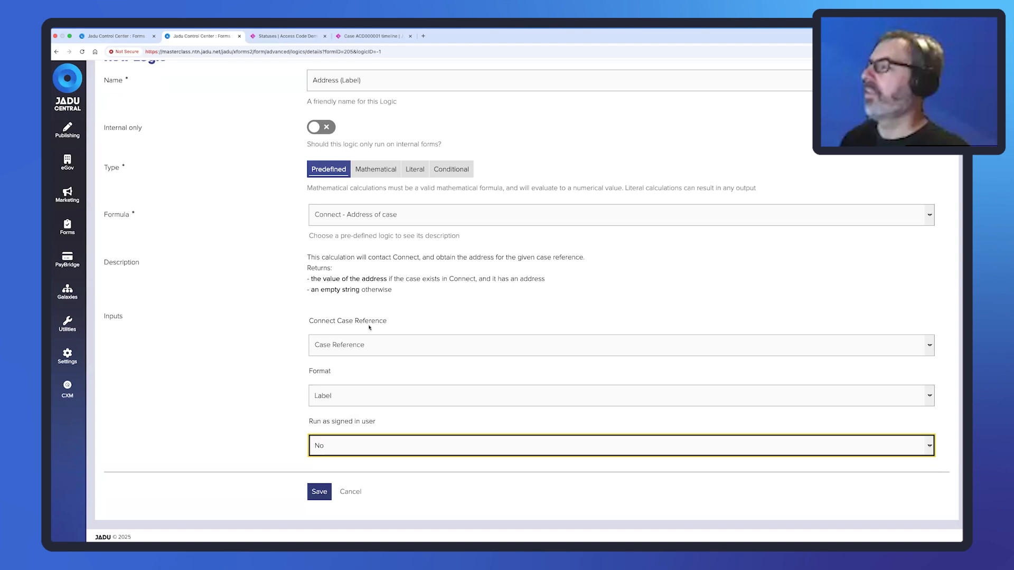
{"action": "left_click_drag", "start_coordinate": [364, 80], "coordinate": [312, 79]}
{"action": "key", "text": "super+c"}
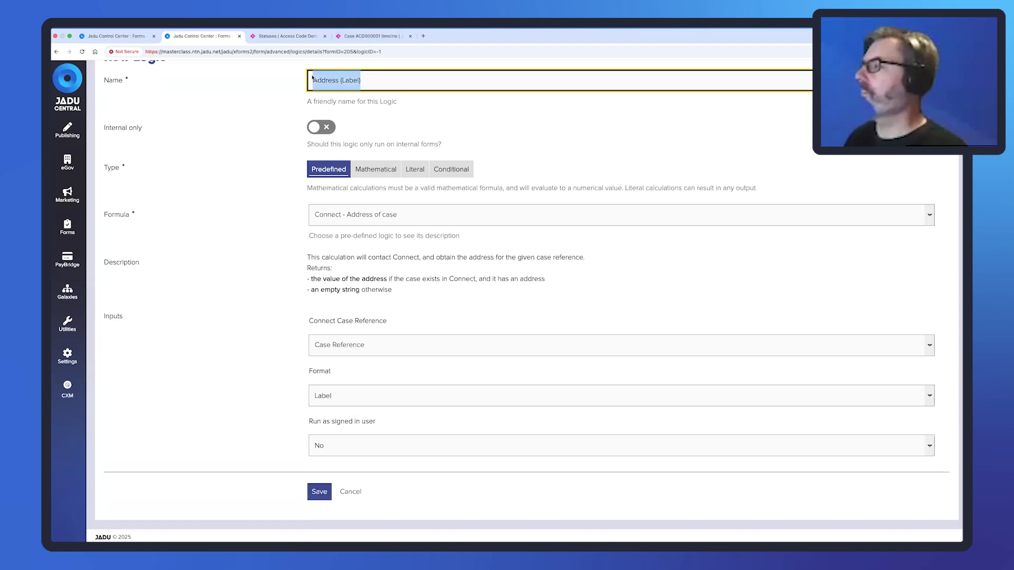
{"action": "left_click", "coordinate": [315, 494]}
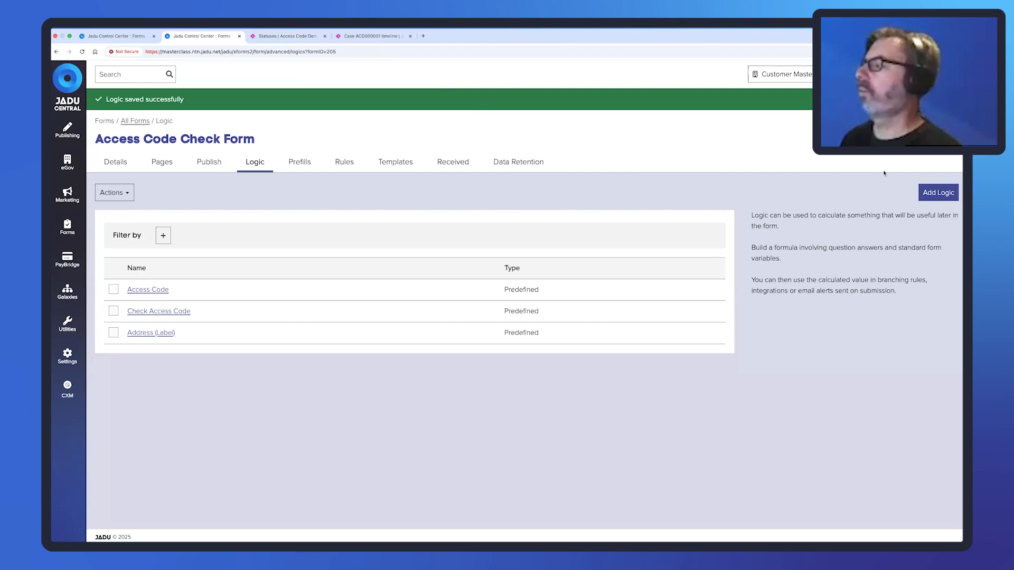
{"action": "left_click", "coordinate": [938, 192]}
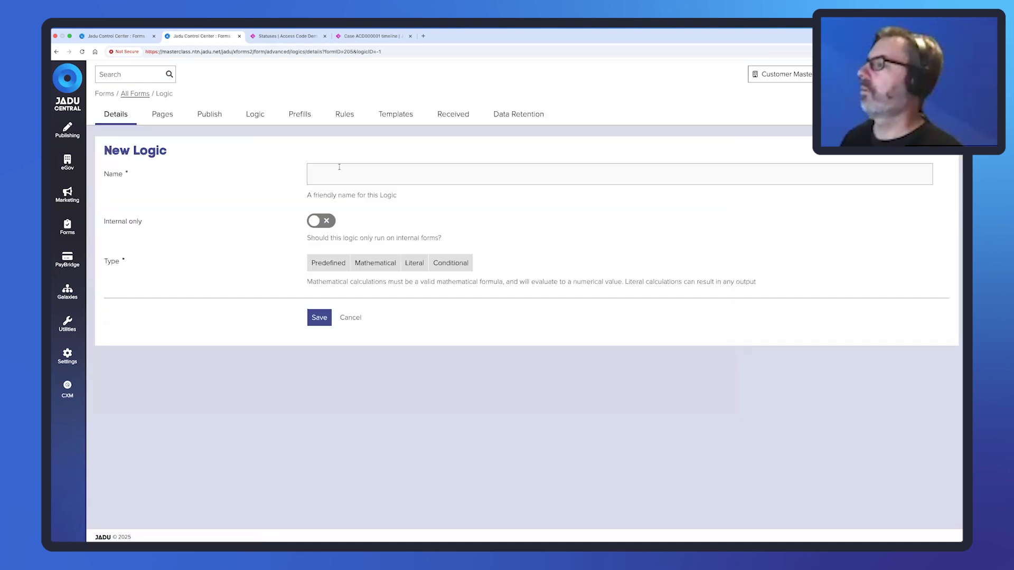
Name a new predefined logic 'Address (UPRN)' using the Connect - Address of case formula.
{"action": "left_click", "coordinate": [362, 171]}
{"action": "key", "text": "super+v"}
{"action": "left_click_drag", "start_coordinate": [359, 174], "coordinate": [341, 174]}
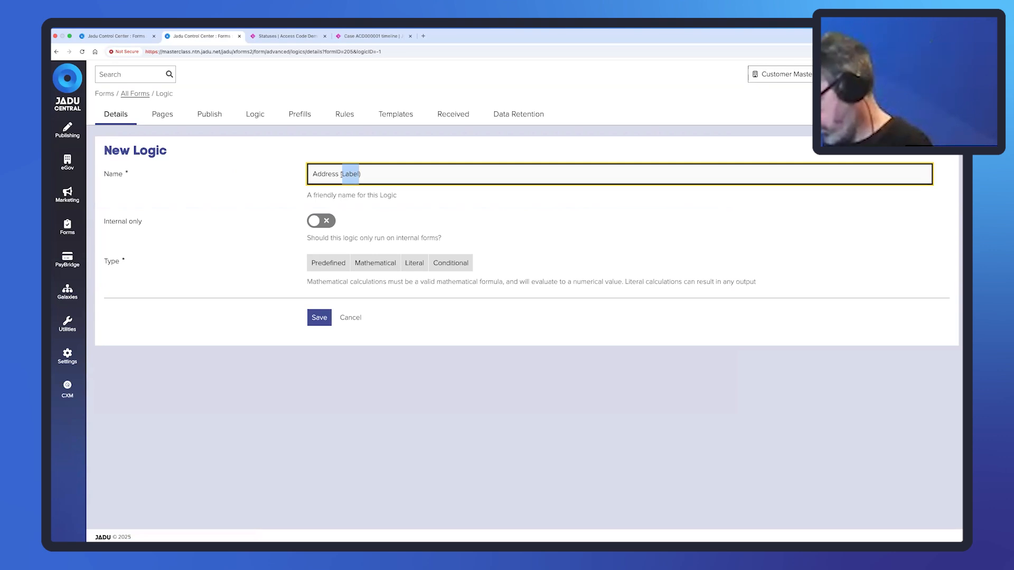
{"action": "type", "text": "UPRN"}
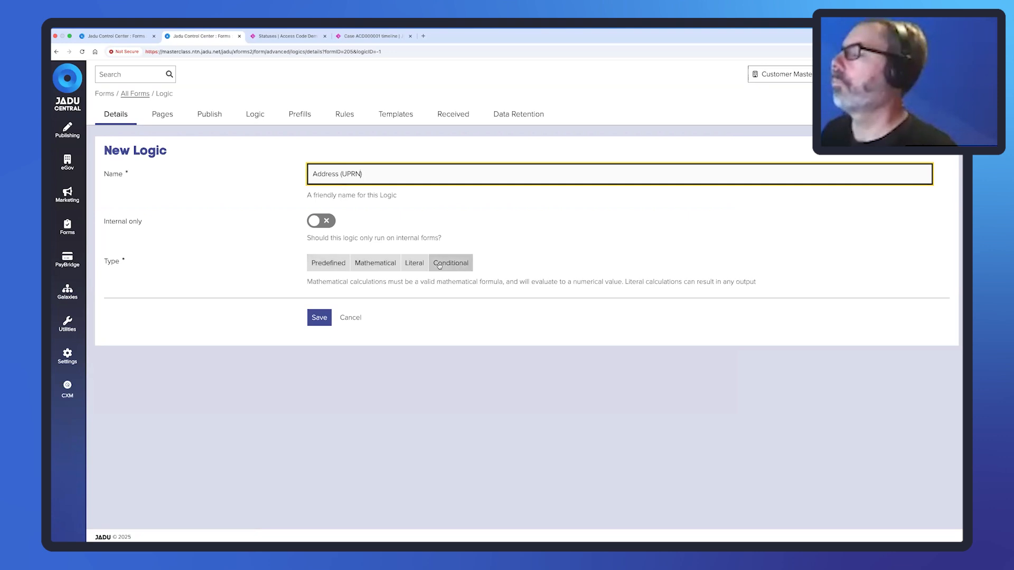
{"action": "left_click", "coordinate": [329, 264]}
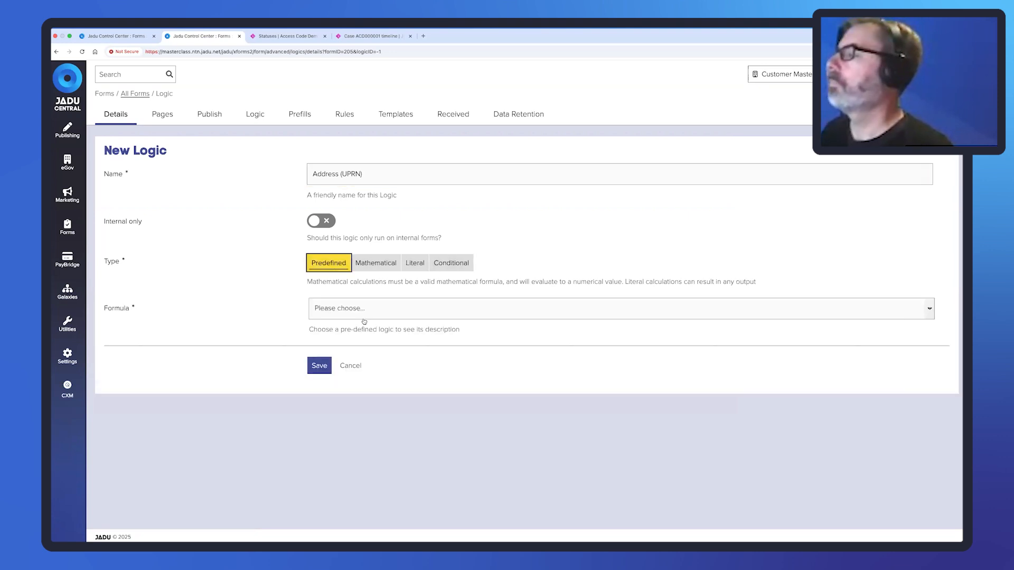
{"action": "left_click", "coordinate": [365, 311]}
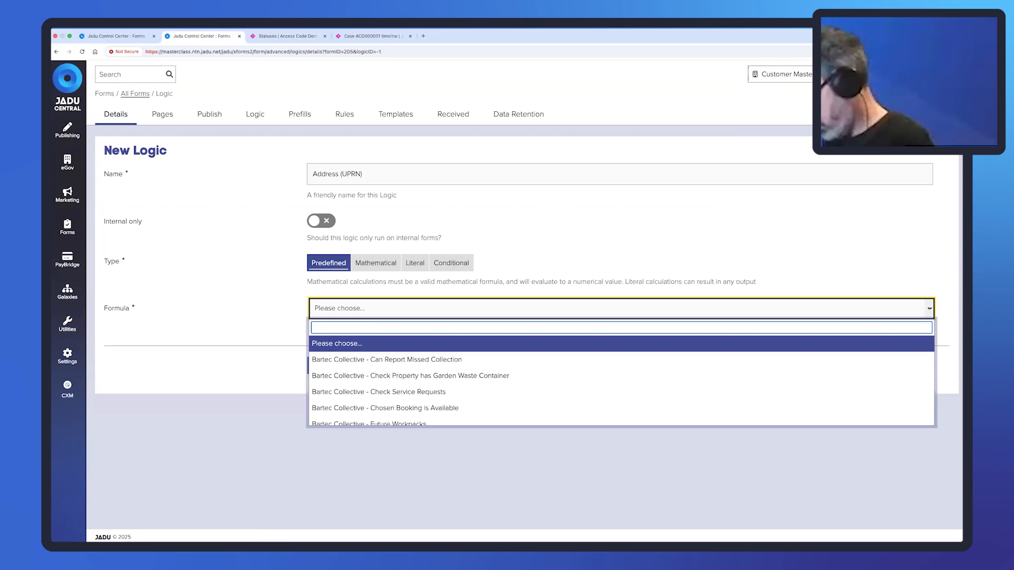
{"action": "type", "text": "connect"}
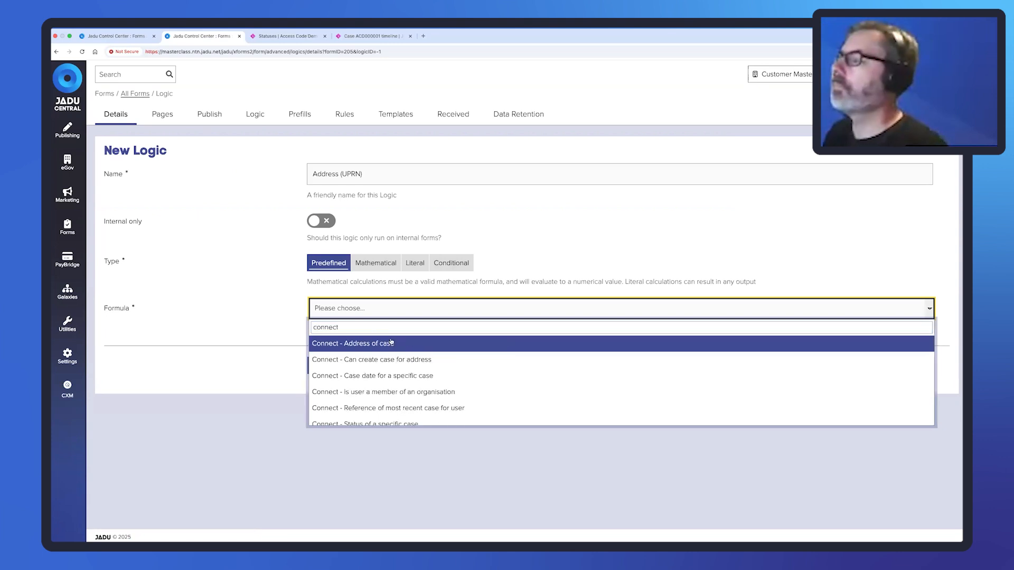
{"action": "left_click", "coordinate": [391, 343]}
Use Case Reference as input, set run as signed in user to No, and save the logic.
{"action": "left_click", "coordinate": [376, 438]}
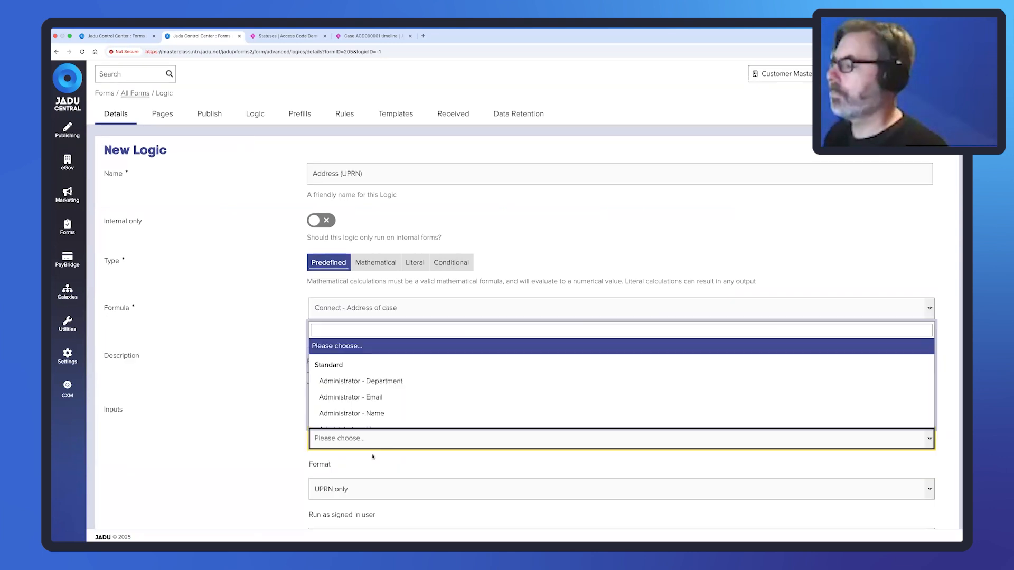
{"action": "type", "text": "cas"}
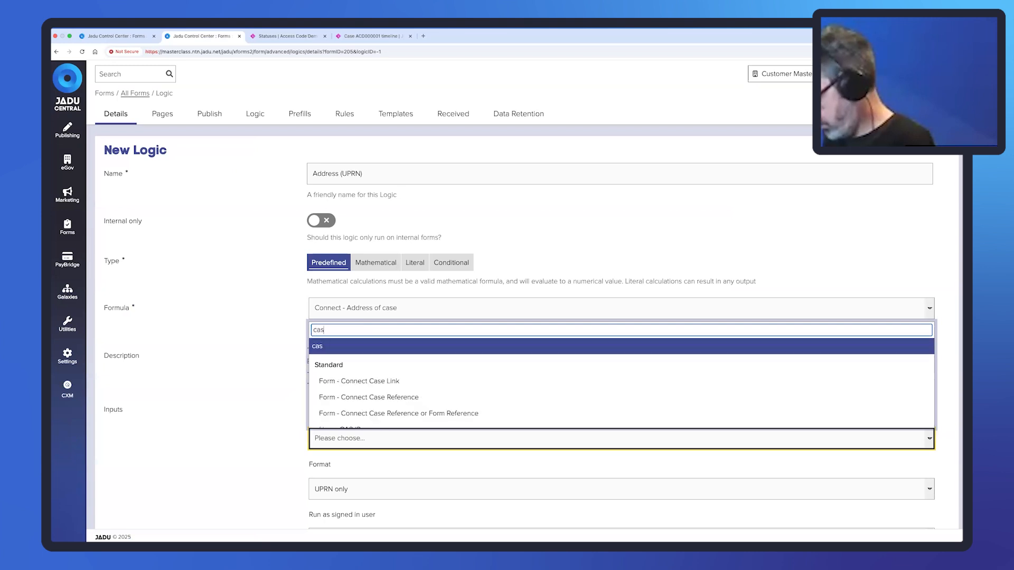
{"action": "type", "text": "e refer"}
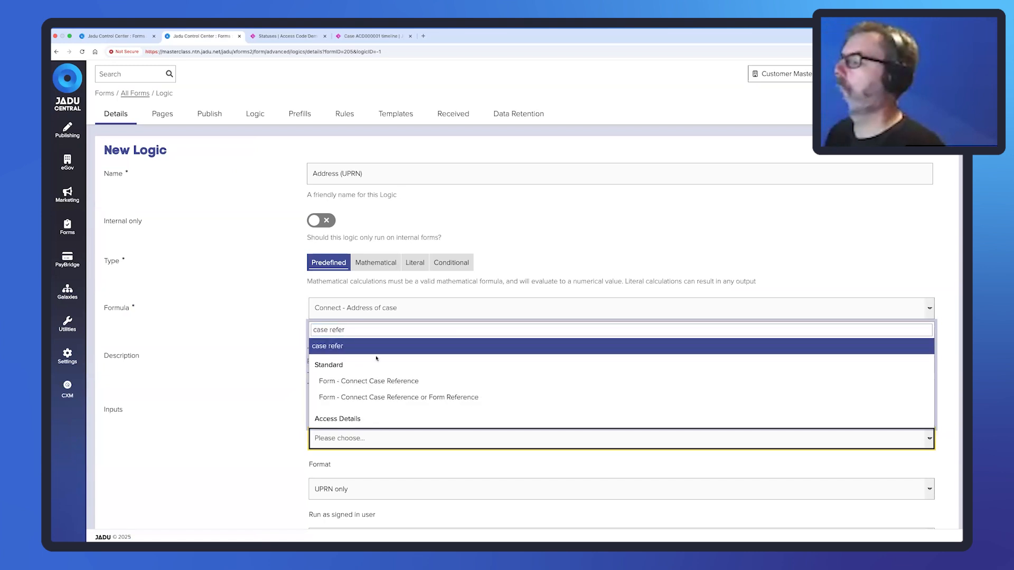
{"action": "scroll", "coordinate": [374, 369], "scroll_direction": "down", "scroll_amount": 1}
{"action": "left_click", "coordinate": [367, 417]}
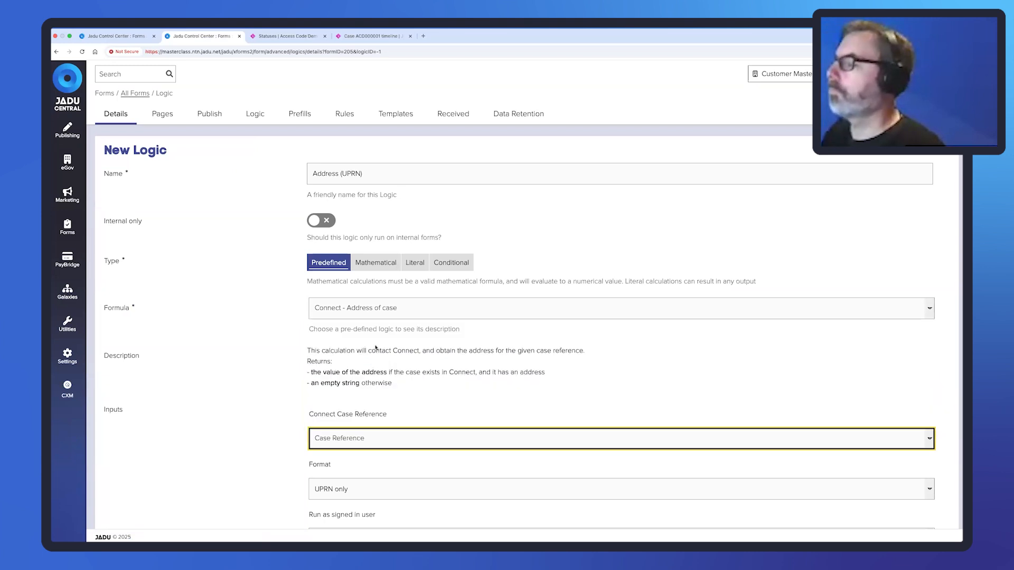
{"action": "scroll", "coordinate": [376, 347], "scroll_direction": "down", "scroll_amount": 2}
{"action": "left_click", "coordinate": [336, 446]}
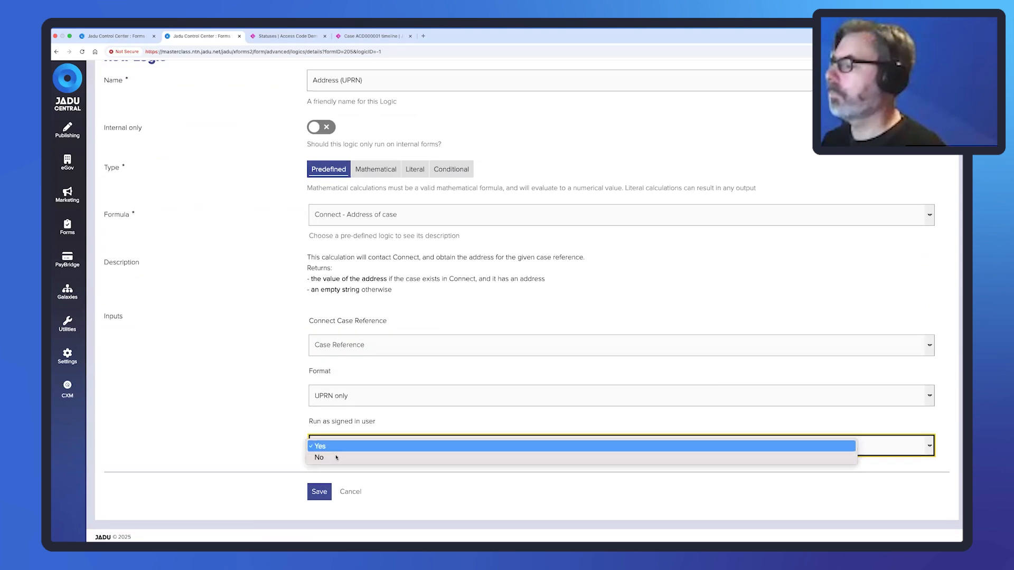
{"action": "left_click", "coordinate": [336, 457]}
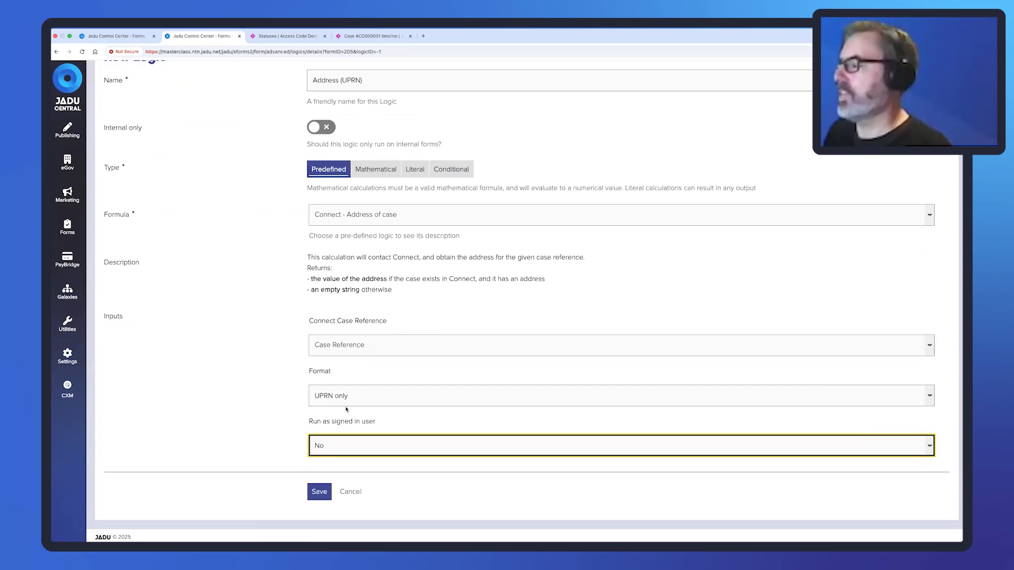
{"action": "left_click", "coordinate": [319, 492]}
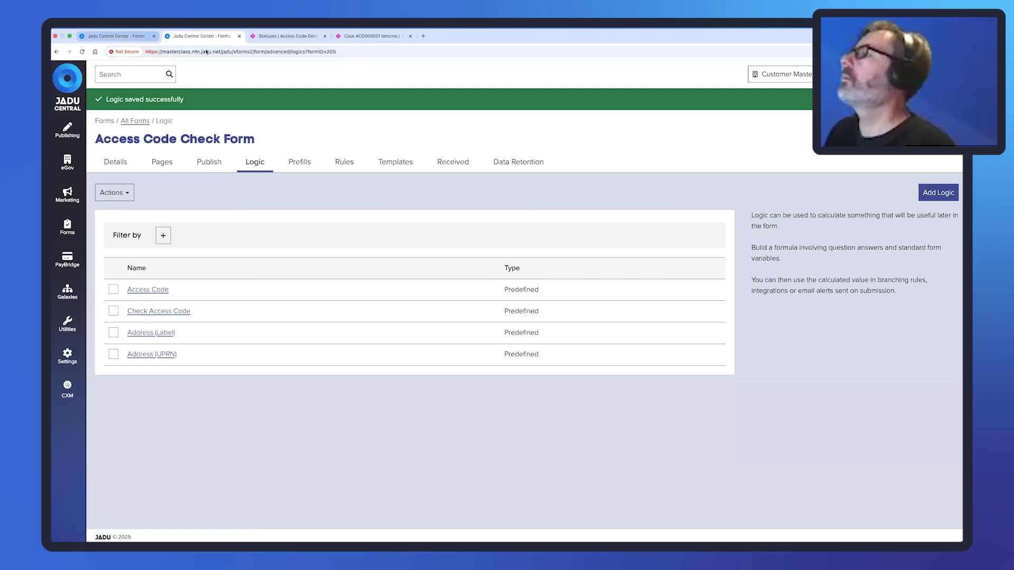
{"action": "left_click", "coordinate": [927, 193]}
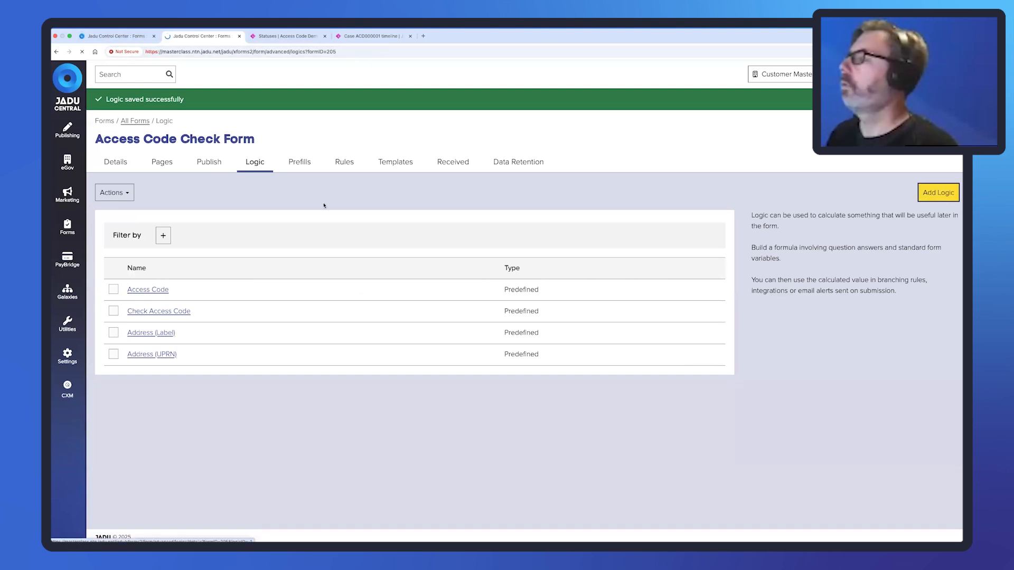
Make the new logic predefined with formula Connect - Can create case for address.
{"action": "left_click", "coordinate": [328, 263]}
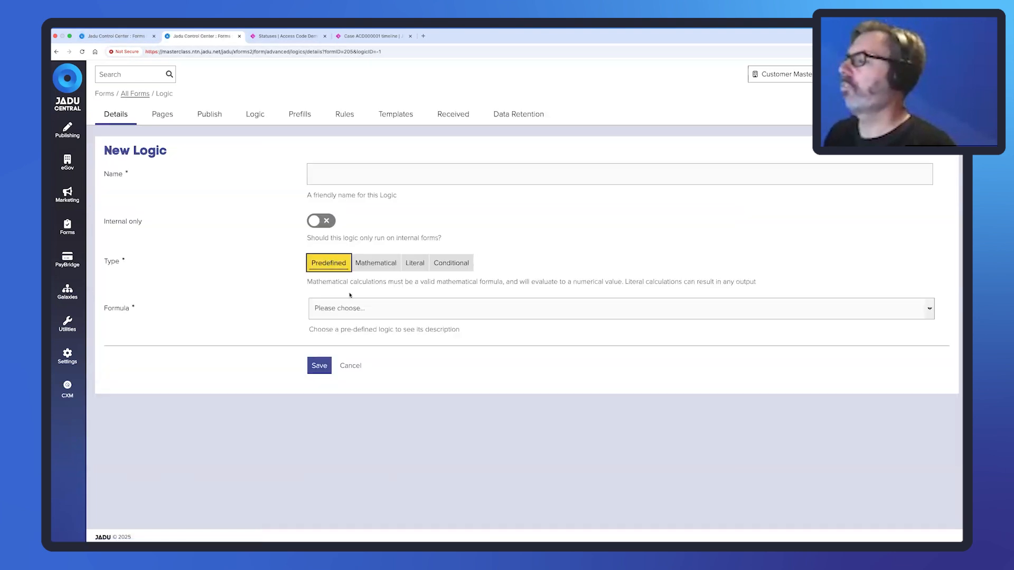
{"action": "left_click", "coordinate": [363, 306]}
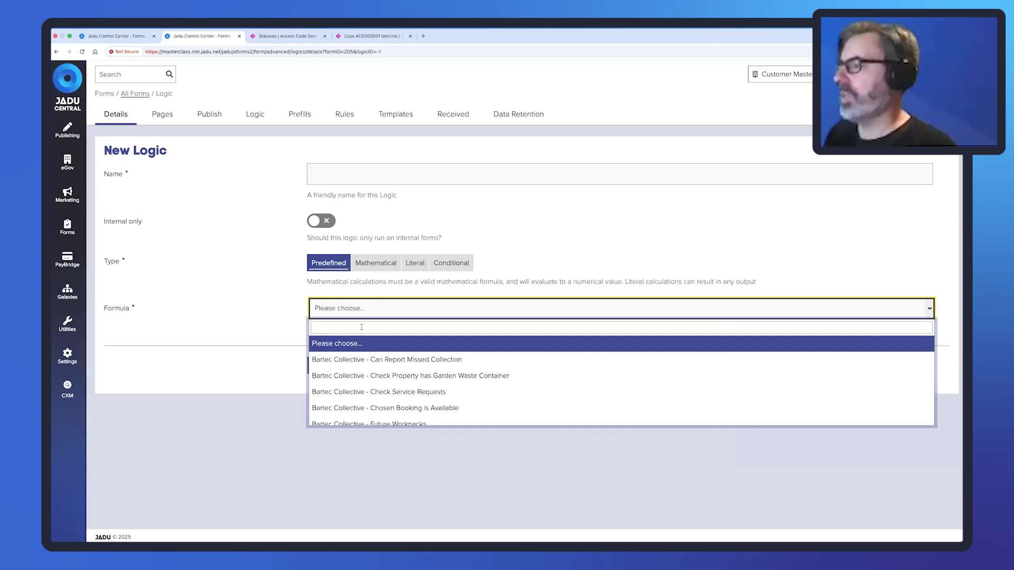
{"action": "left_click", "coordinate": [361, 327]}
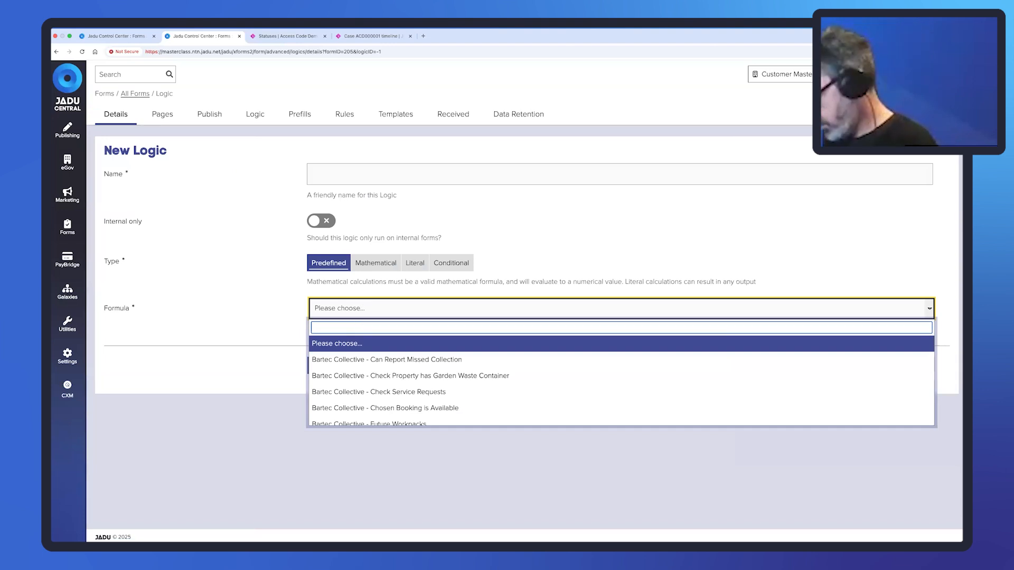
{"action": "type", "text": "connect"}
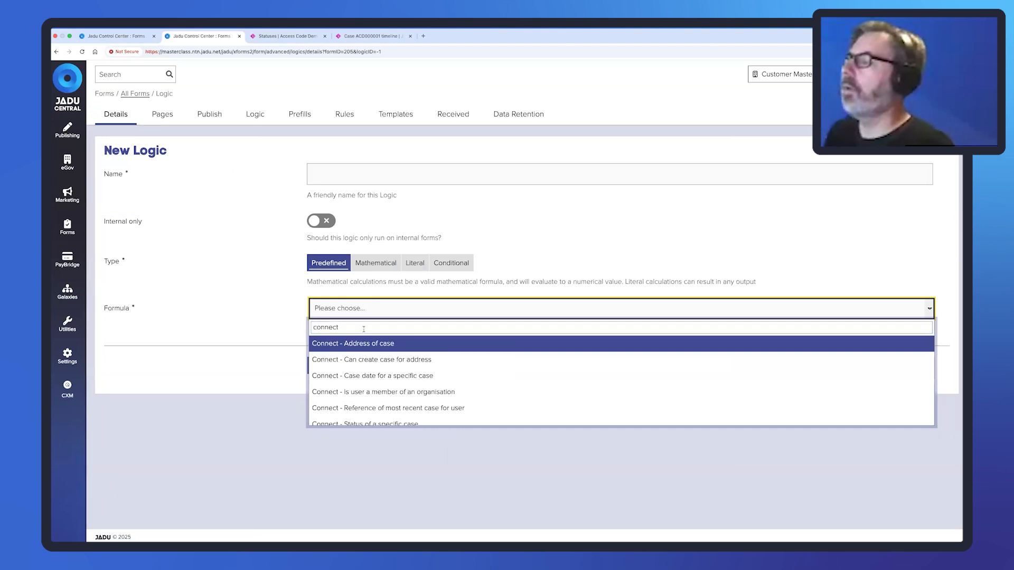
{"action": "left_click", "coordinate": [397, 359]}
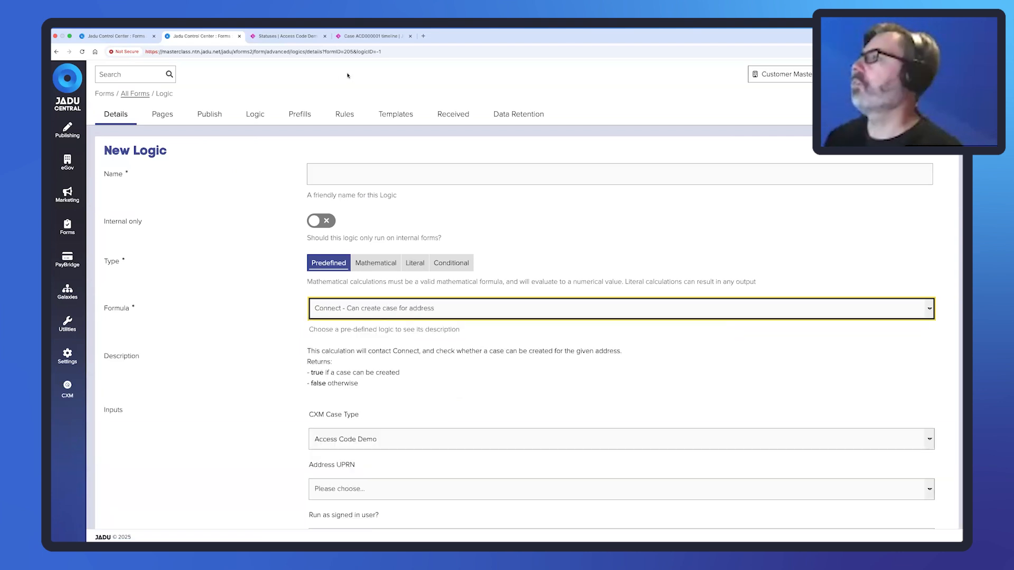
Check Access Code Demo's maximum open cases per address in Connect, then return to the form's rules.
{"action": "left_click", "coordinate": [292, 37]}
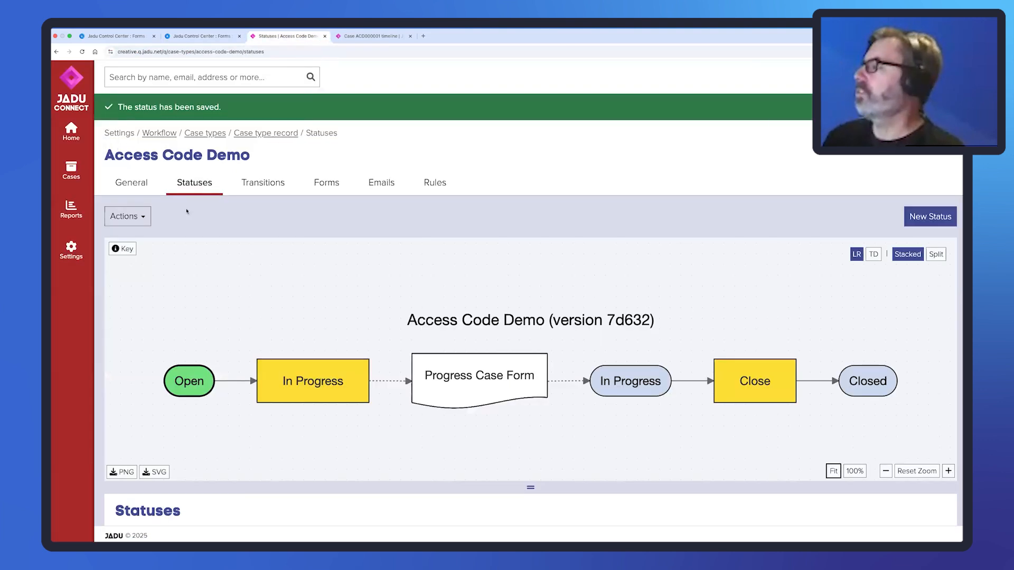
{"action": "left_click", "coordinate": [145, 188]}
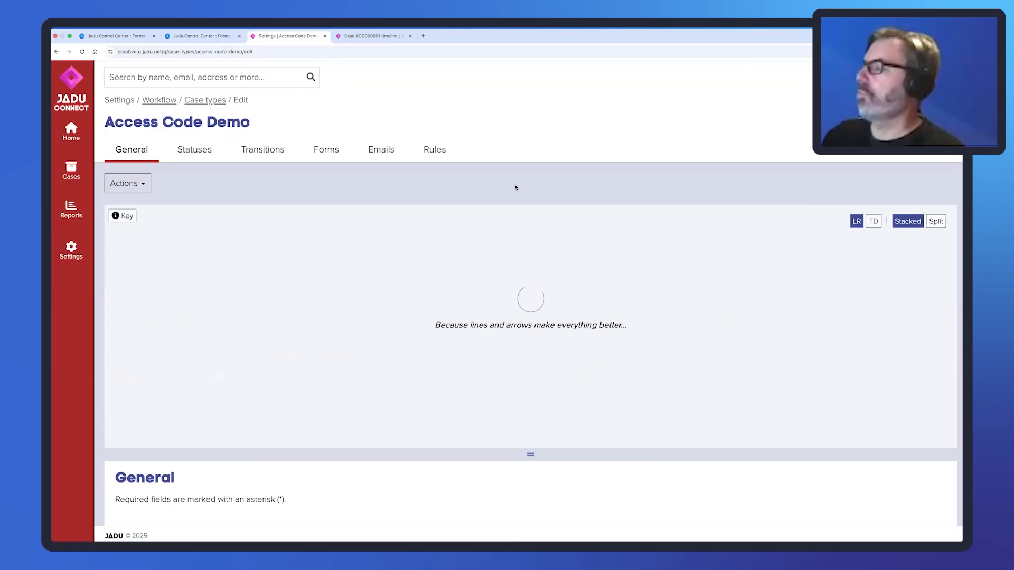
{"action": "scroll", "coordinate": [592, 400], "scroll_direction": "down", "scroll_amount": 5}
{"action": "scroll", "coordinate": [592, 400], "scroll_direction": "down", "scroll_amount": 3}
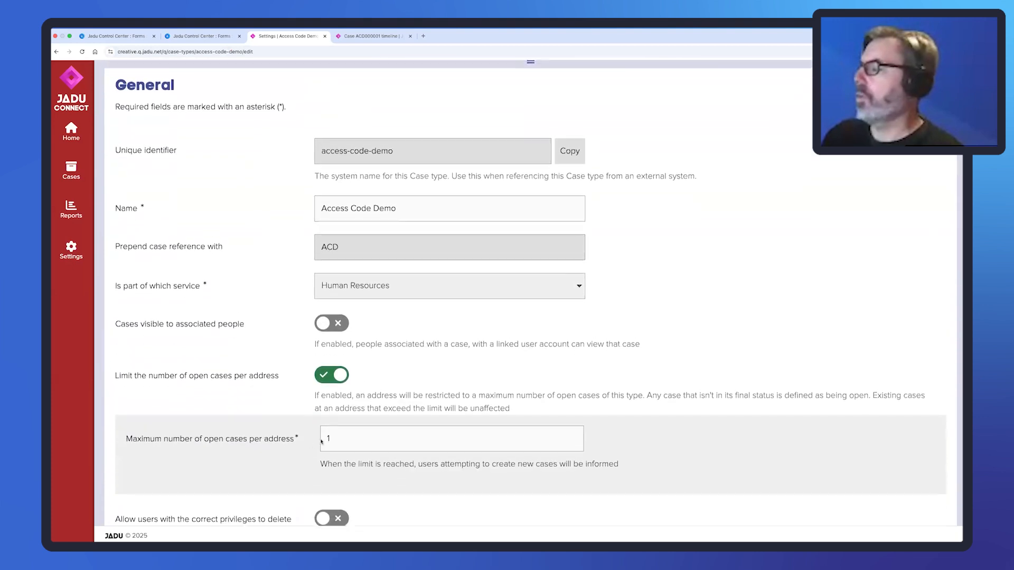
{"action": "left_click", "coordinate": [325, 424]}
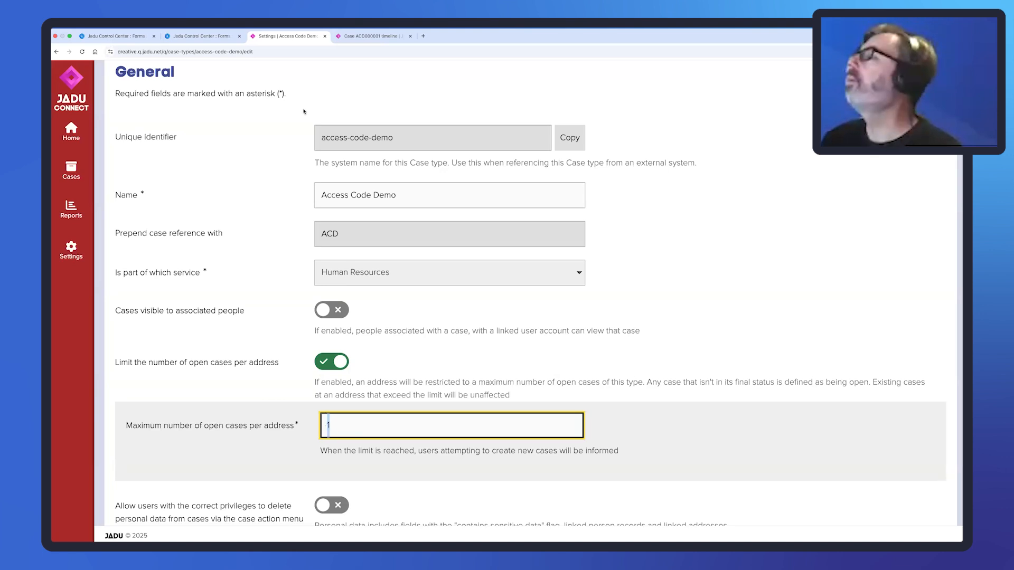
{"action": "left_click", "coordinate": [114, 35]}
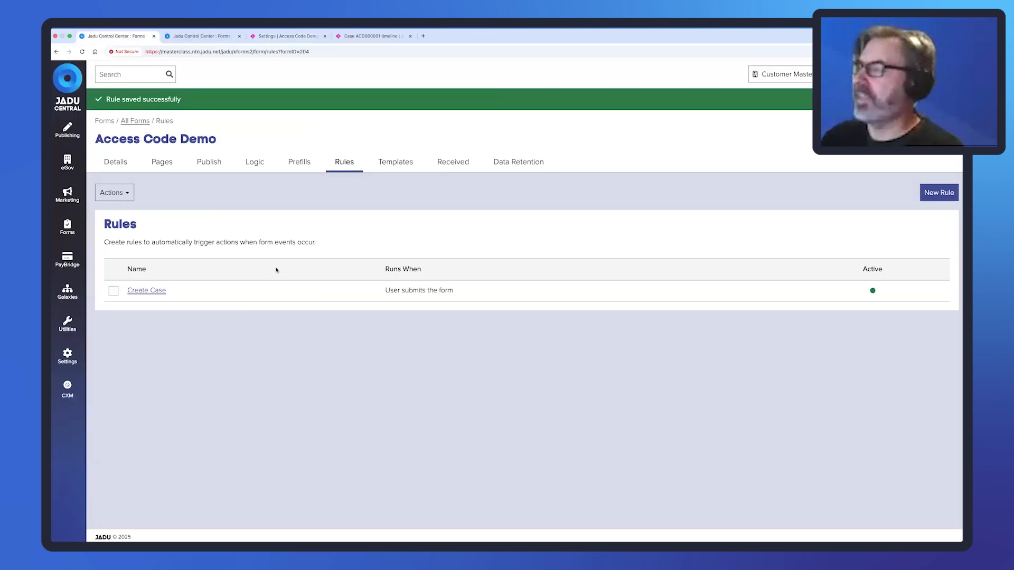
Keep CXM Case Type Access Code Demo and search the Address UPRN choices for 'address' without picking one.
{"action": "left_click", "coordinate": [206, 36]}
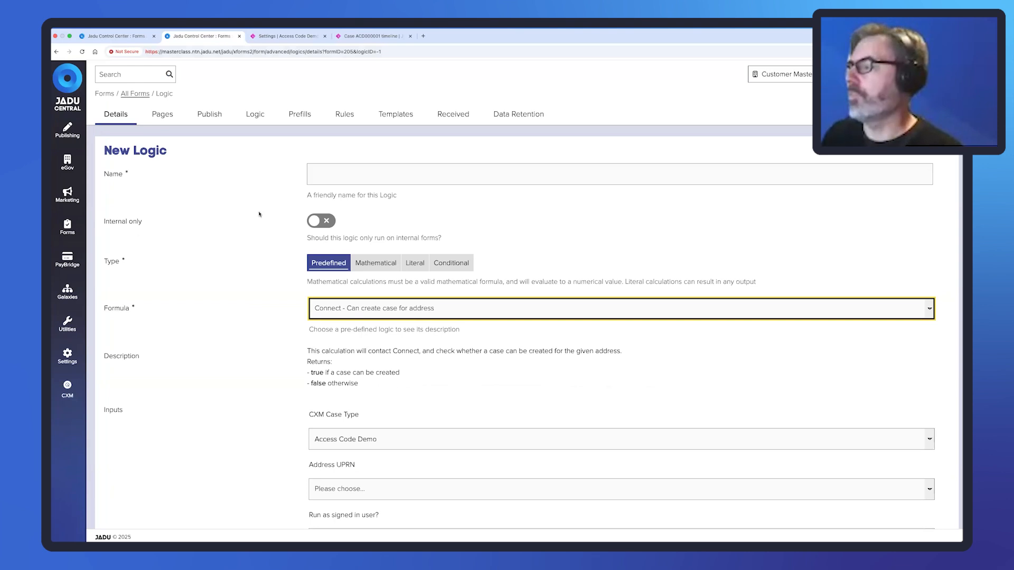
{"action": "scroll", "coordinate": [384, 350], "scroll_direction": "down", "scroll_amount": 3}
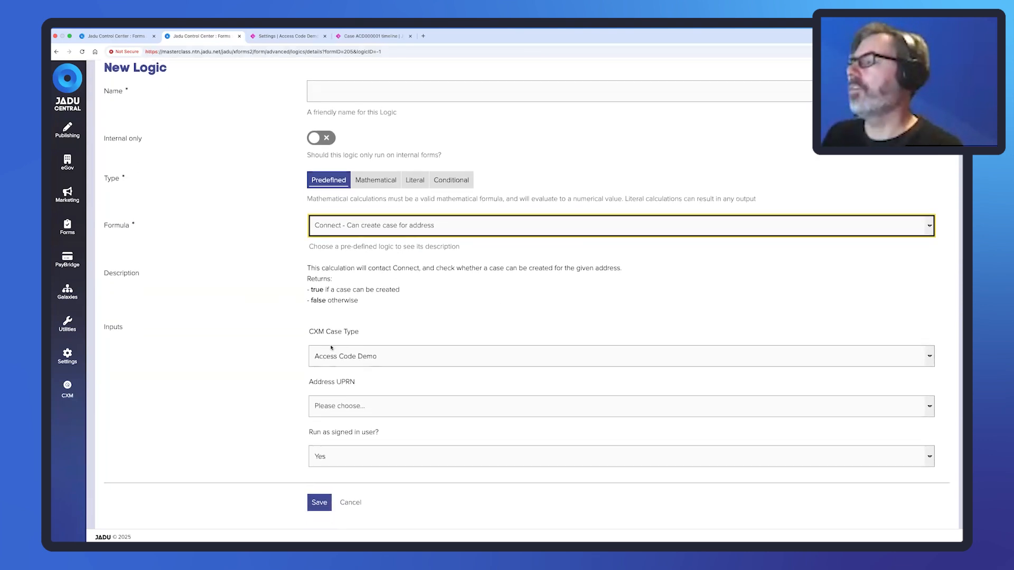
{"action": "left_click", "coordinate": [446, 355]}
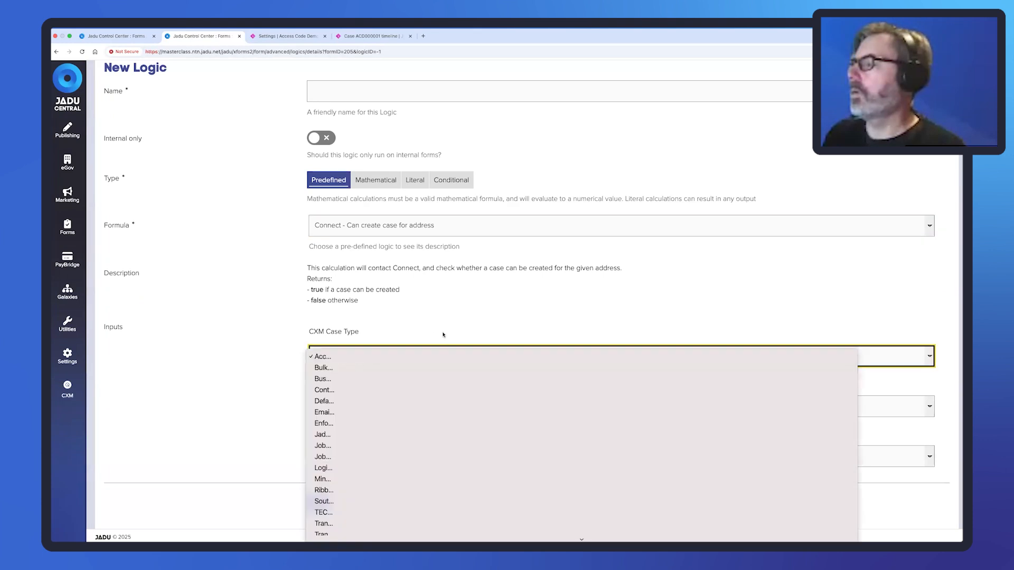
{"action": "left_click", "coordinate": [358, 361]}
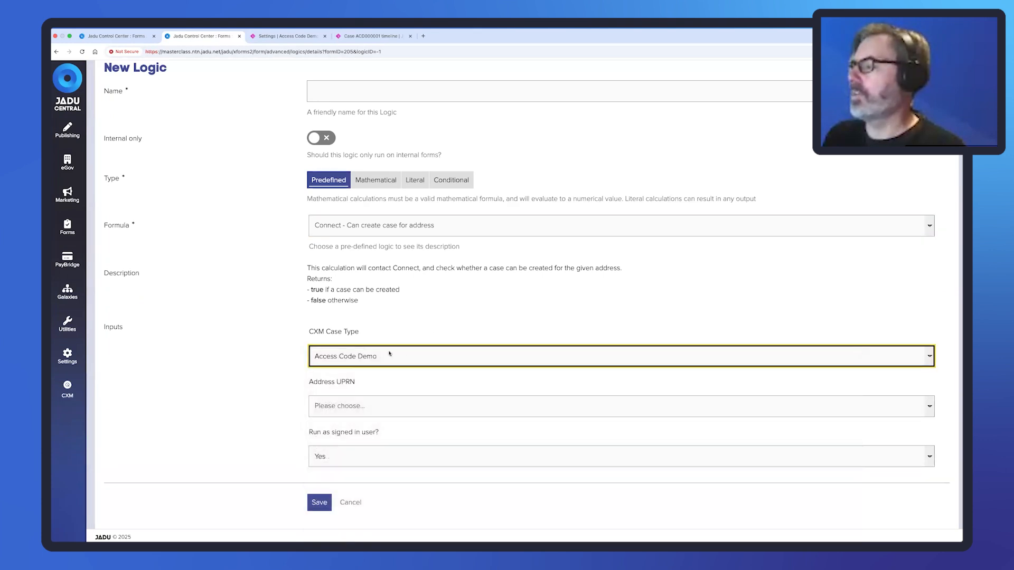
{"action": "left_click", "coordinate": [370, 413]}
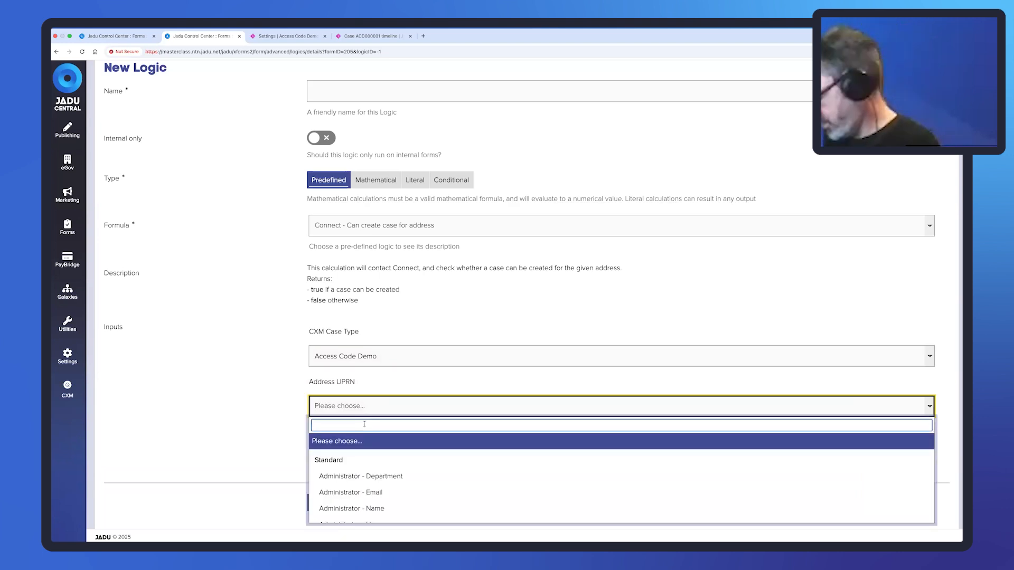
{"action": "type", "text": "address"}
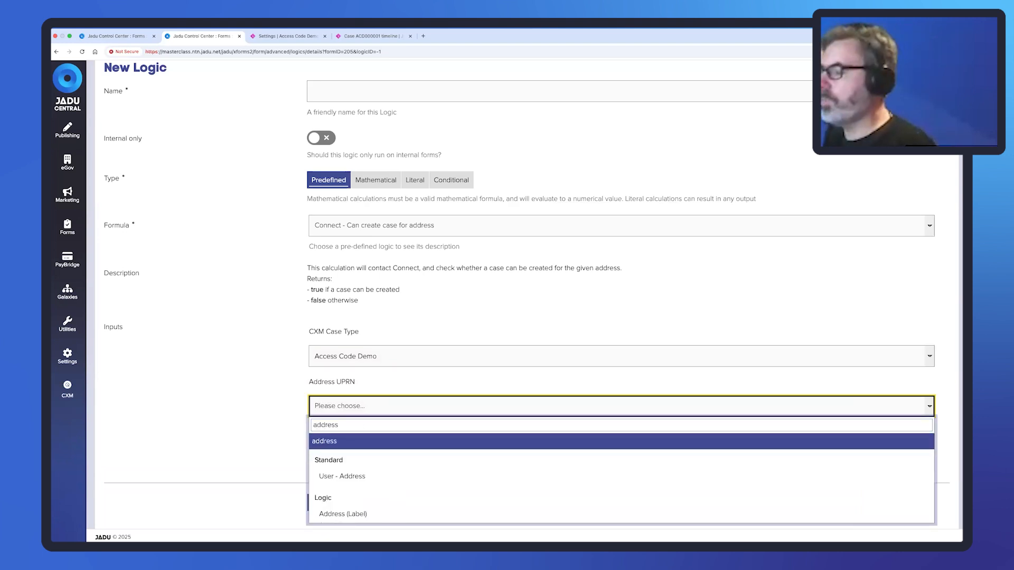
{"action": "scroll", "coordinate": [412, 453], "scroll_direction": "down", "scroll_amount": 1}
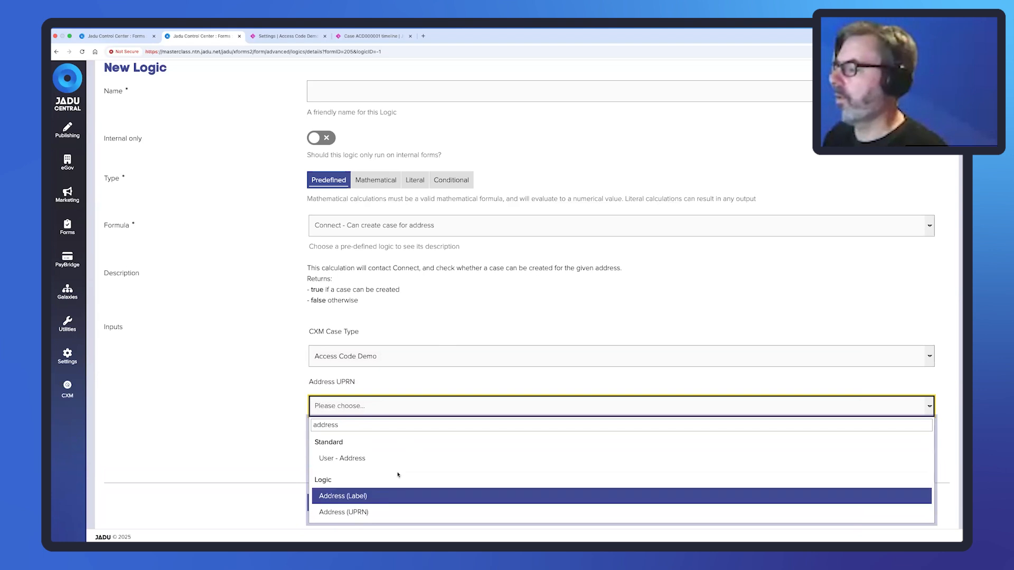
{"action": "scroll", "coordinate": [373, 462], "scroll_direction": "down", "scroll_amount": 1}
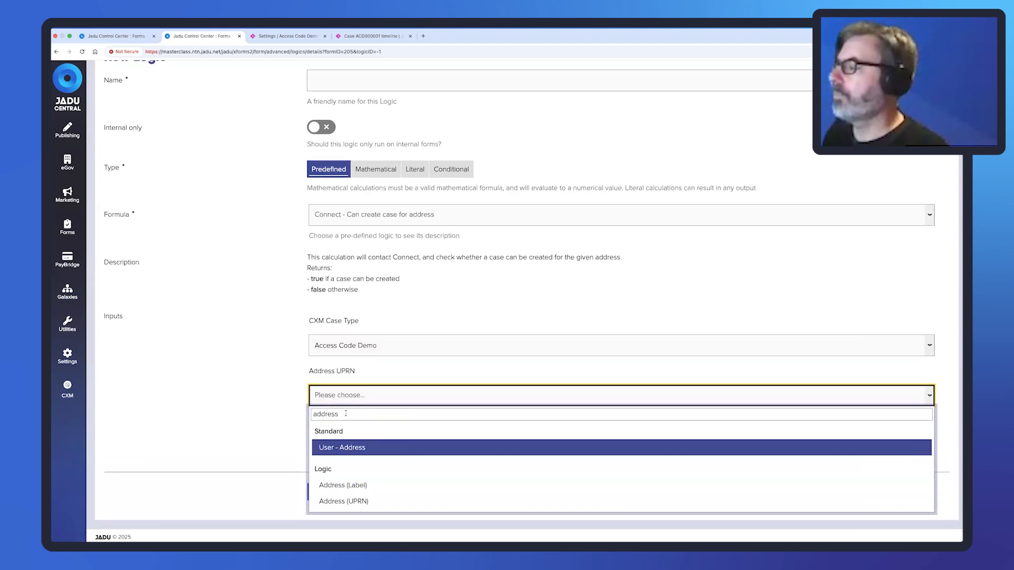
{"action": "left_click_drag", "start_coordinate": [346, 413], "coordinate": [310, 415]}
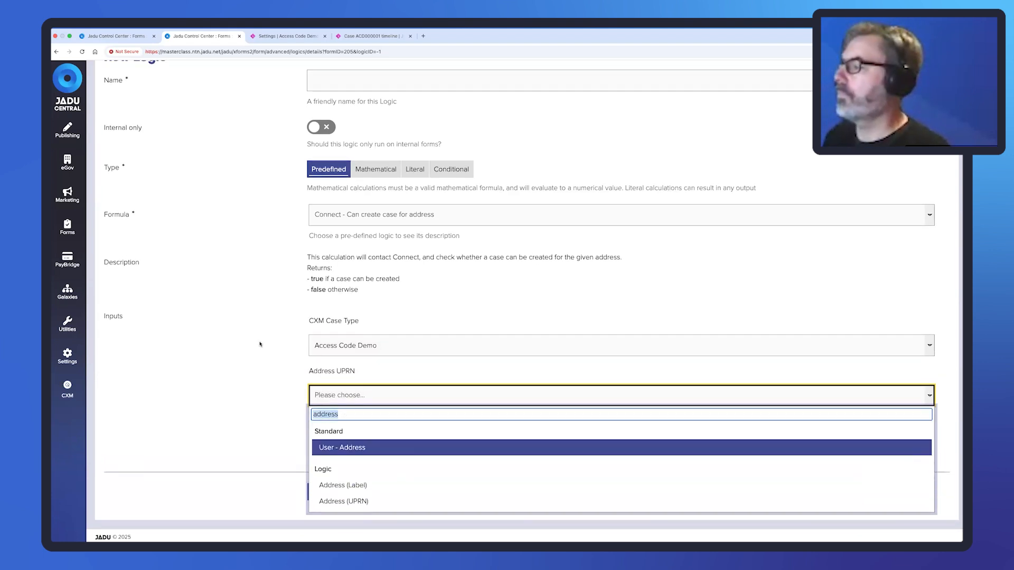
{"action": "left_click", "coordinate": [290, 364]}
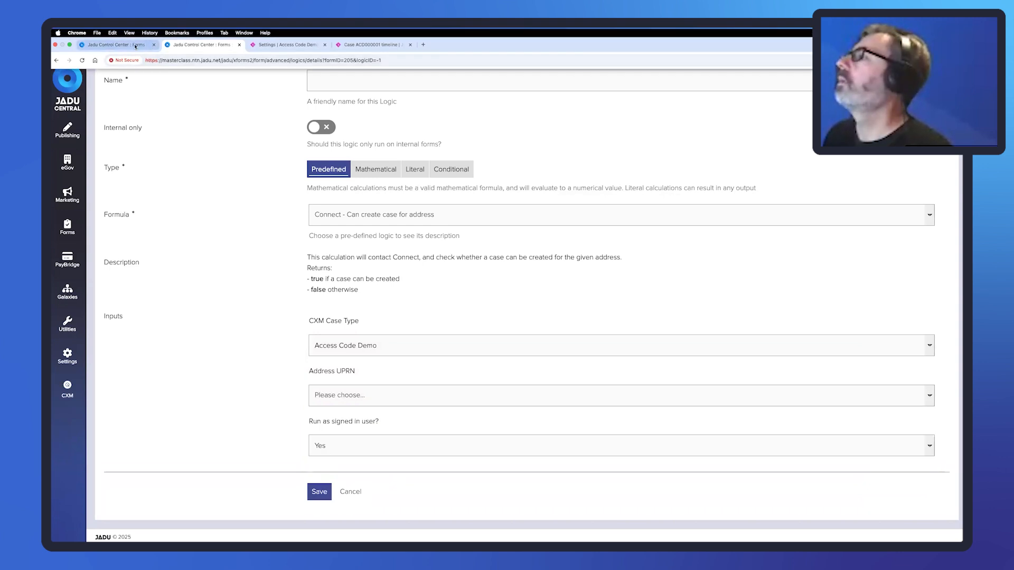
{"action": "scroll", "coordinate": [167, 121], "scroll_direction": "up", "scroll_amount": 3}
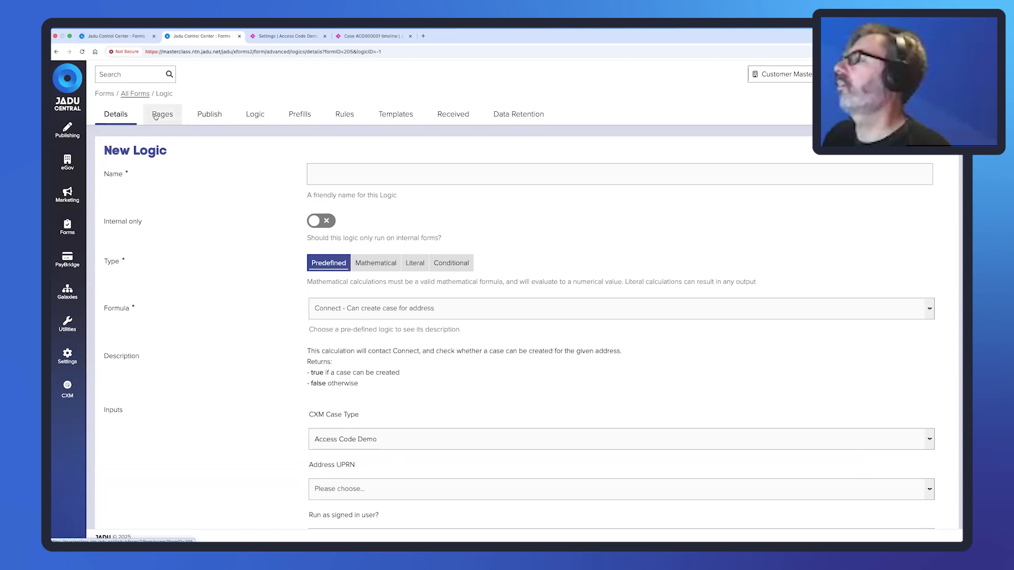
Add a required integrated 'Address' question (Verified Address - Single Point Postcode Search) to Access Details.
{"action": "left_click", "coordinate": [156, 115]}
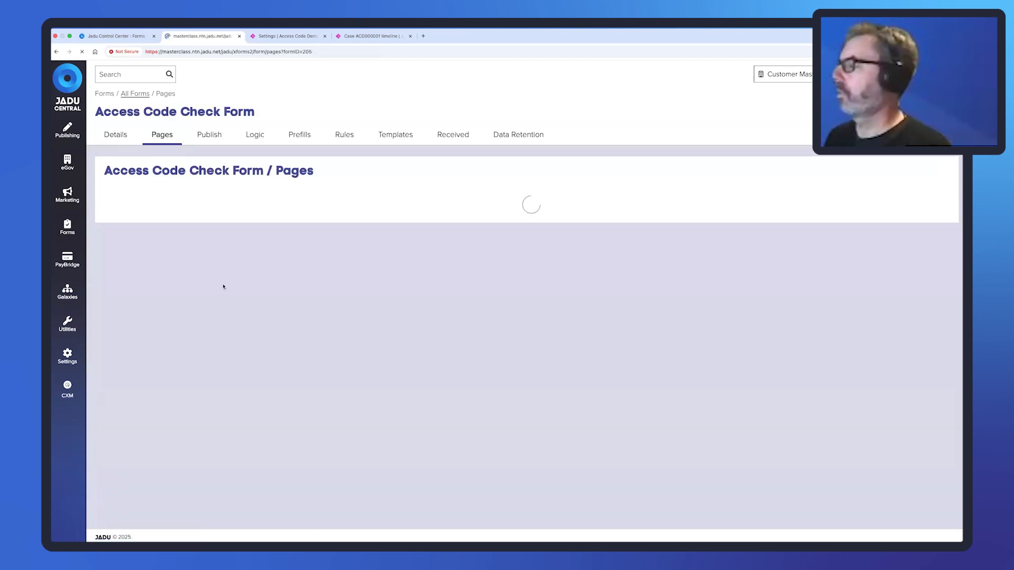
{"action": "scroll", "coordinate": [198, 419], "scroll_direction": "down", "scroll_amount": 1}
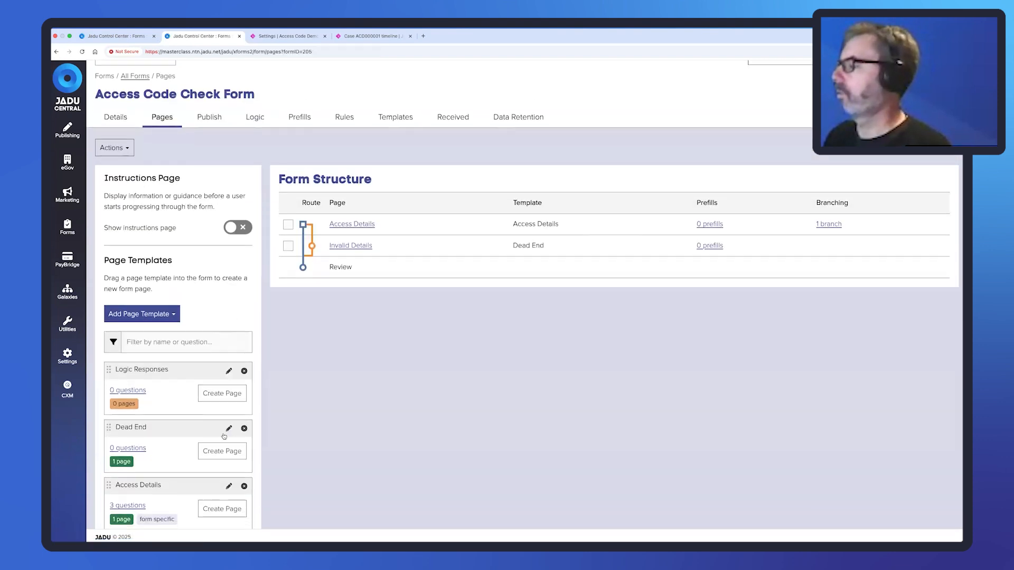
{"action": "left_click", "coordinate": [229, 486]}
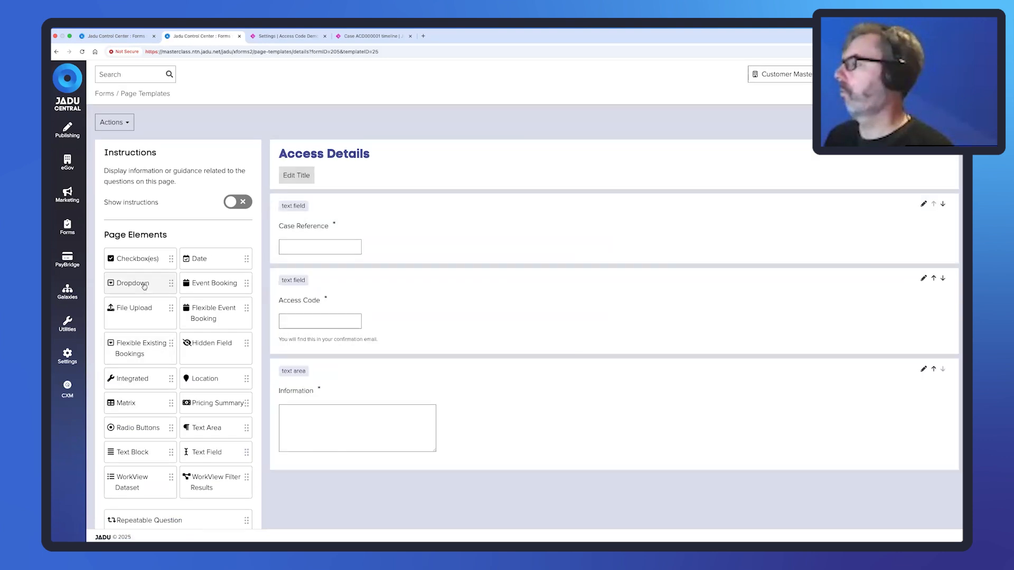
{"action": "left_click", "coordinate": [149, 380]}
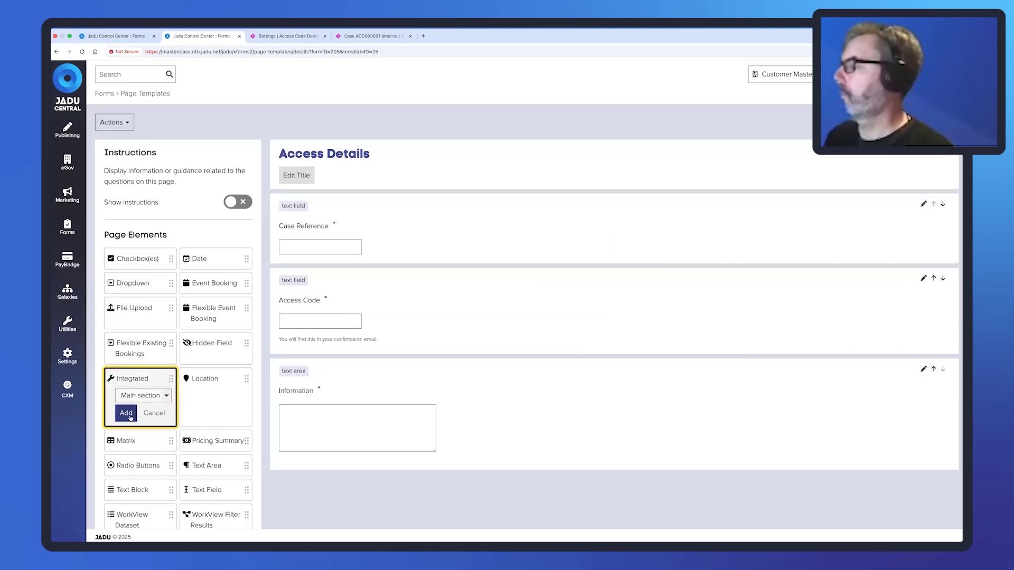
{"action": "left_click", "coordinate": [130, 417]}
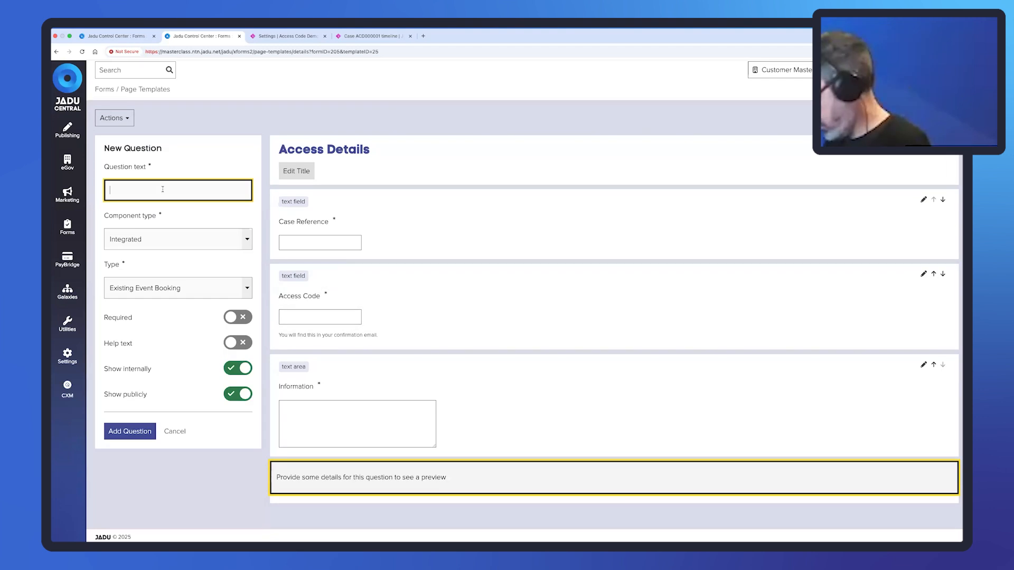
{"action": "type", "text": "Address"}
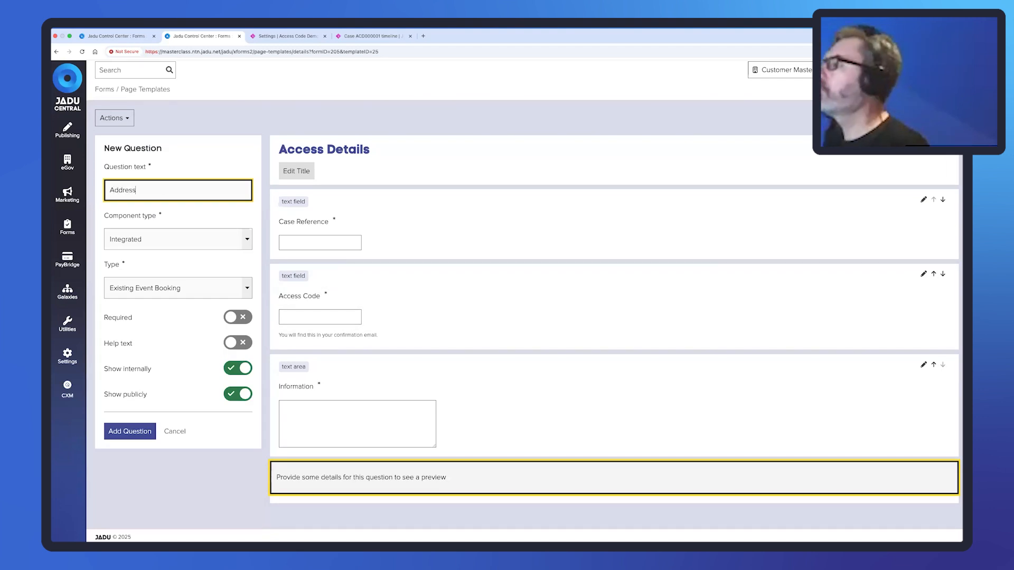
{"action": "left_click", "coordinate": [189, 290]}
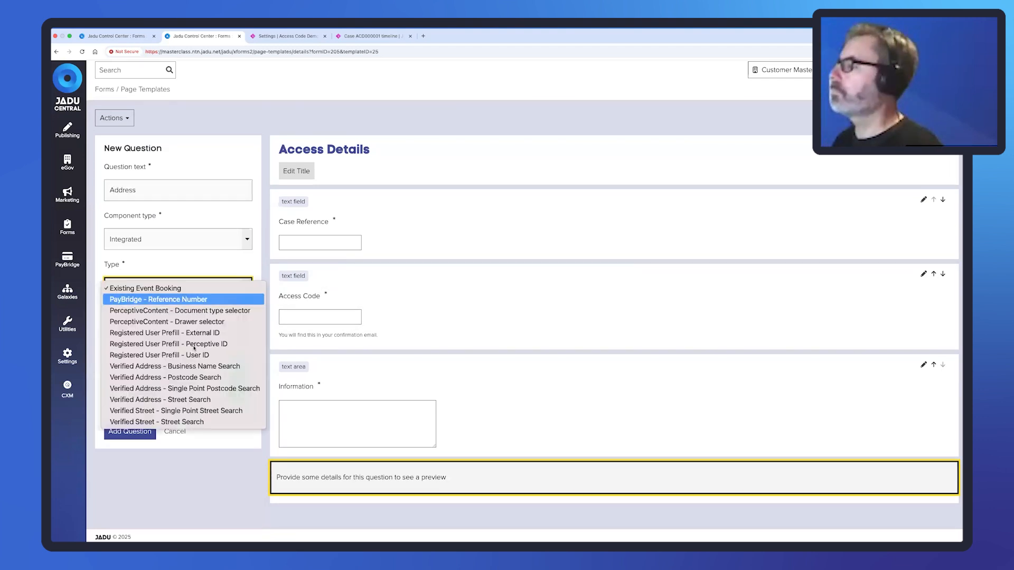
{"action": "left_click", "coordinate": [205, 389]}
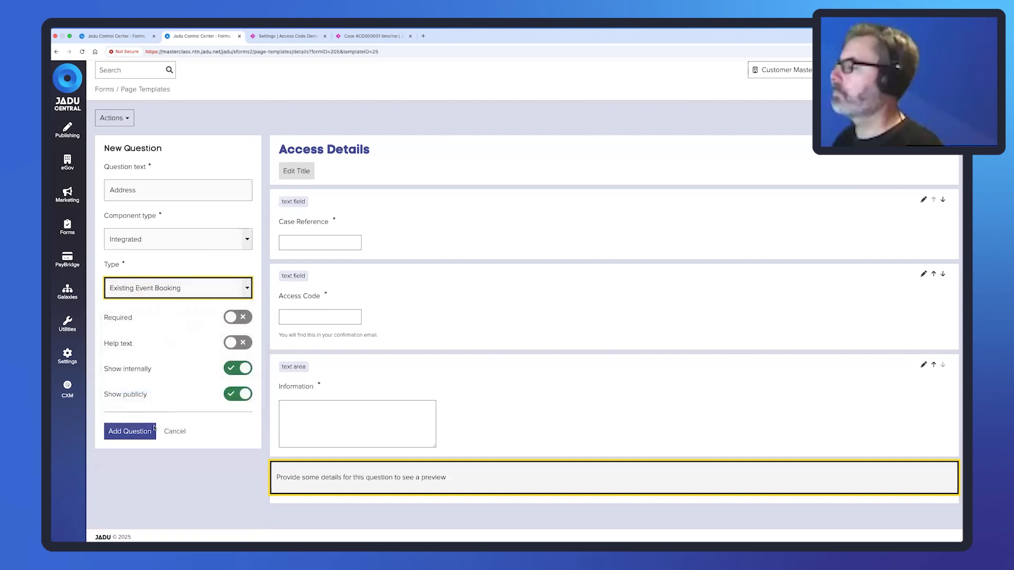
{"action": "left_click", "coordinate": [232, 323]}
{"action": "left_click", "coordinate": [132, 432]}
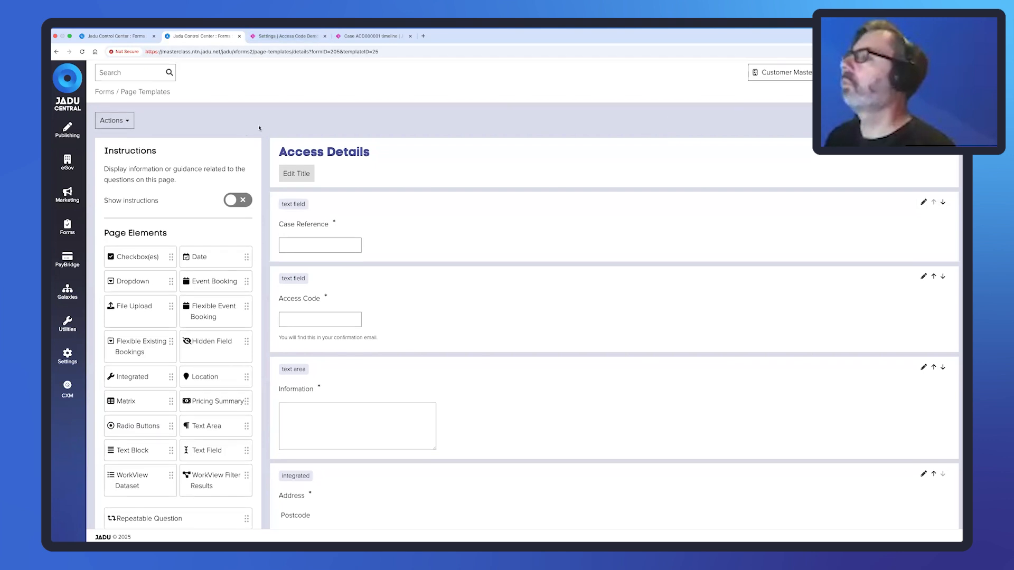
{"action": "left_click", "coordinate": [930, 122]}
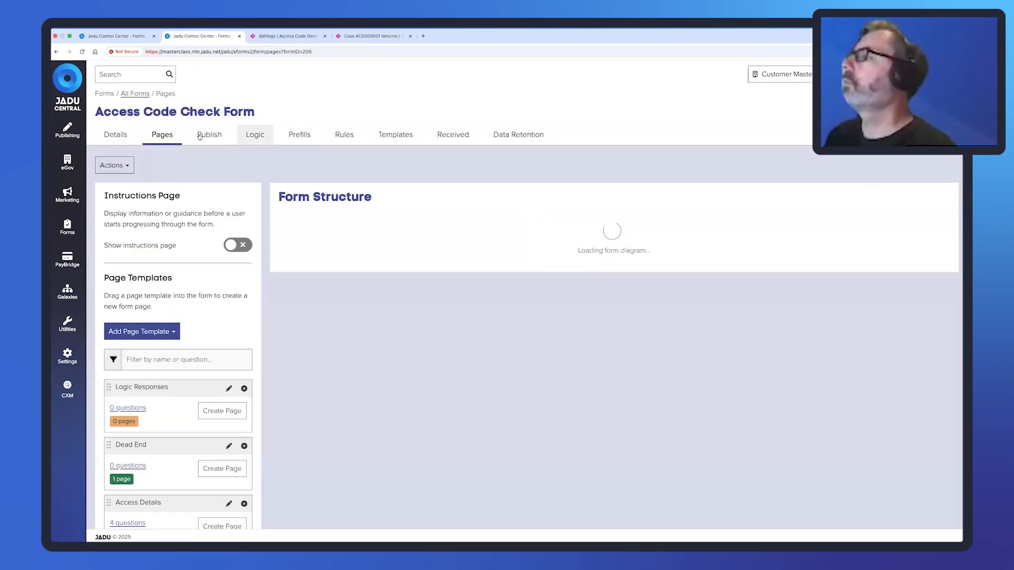
Create a predefined logic named 'Can Create Case' using Connect - Can create case for address.
{"action": "left_click", "coordinate": [254, 135]}
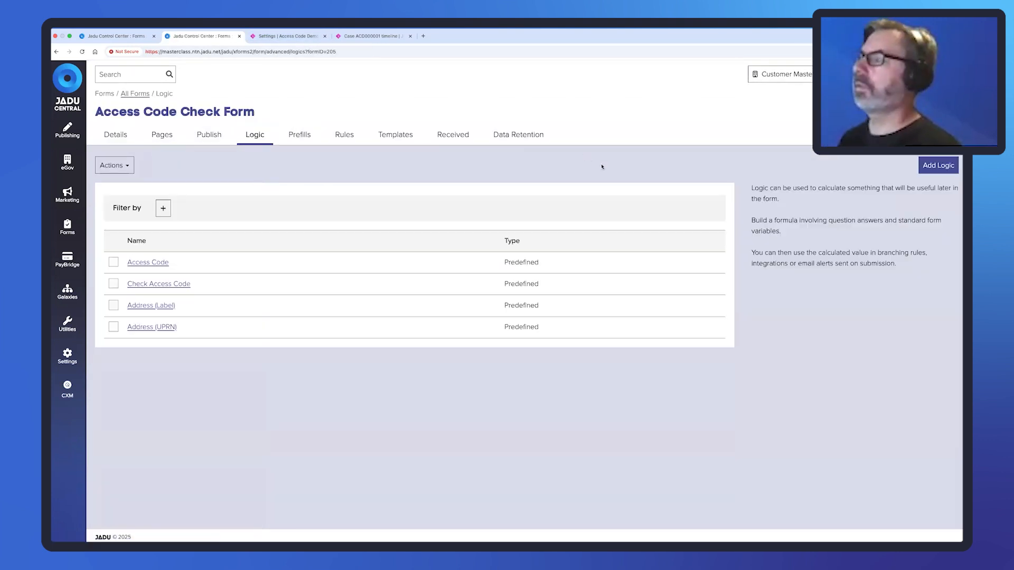
{"action": "left_click", "coordinate": [949, 166]}
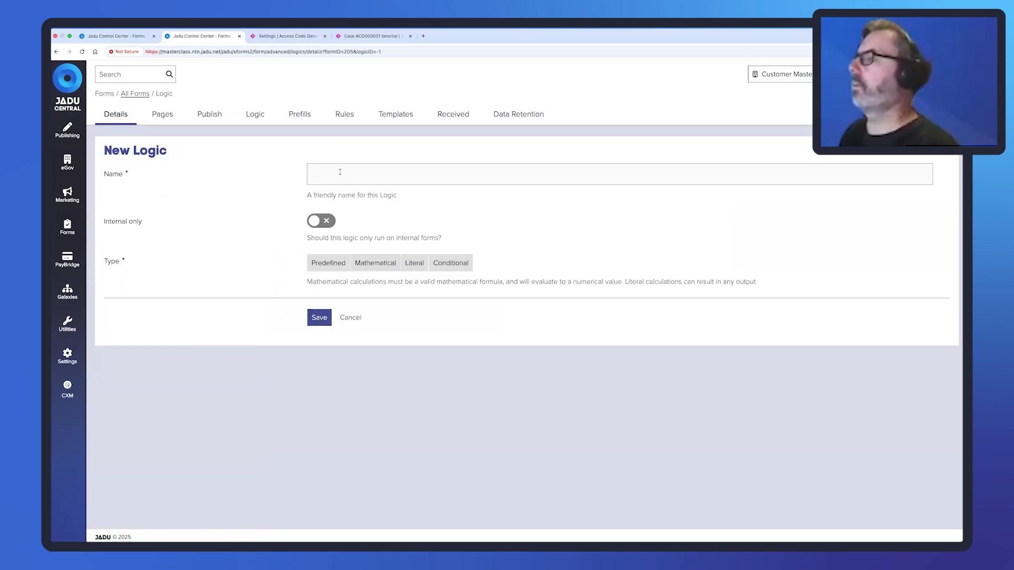
{"action": "left_click", "coordinate": [340, 172]}
{"action": "type", "text": "Can"}
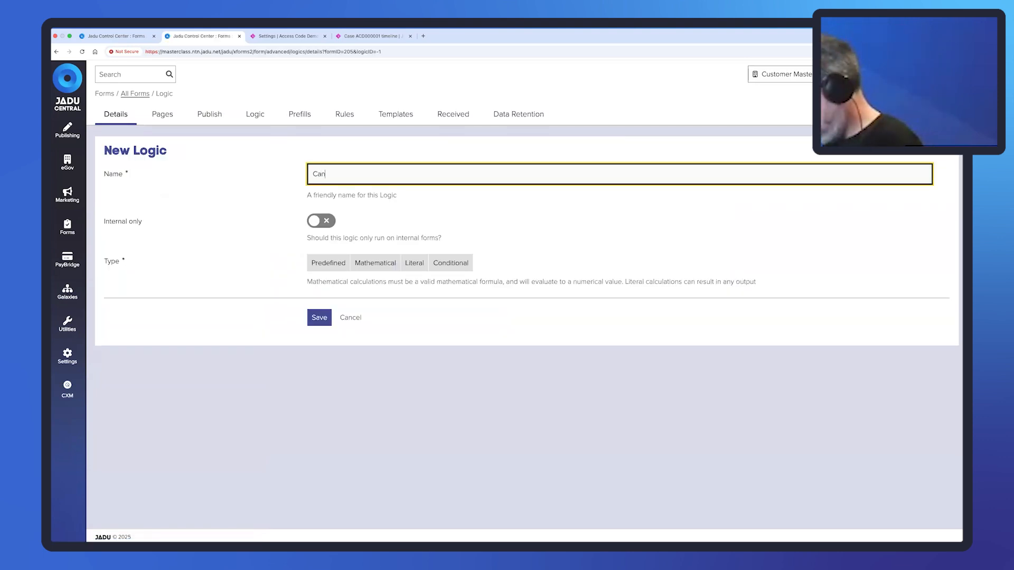
{"action": "type", "text": " Create Case"}
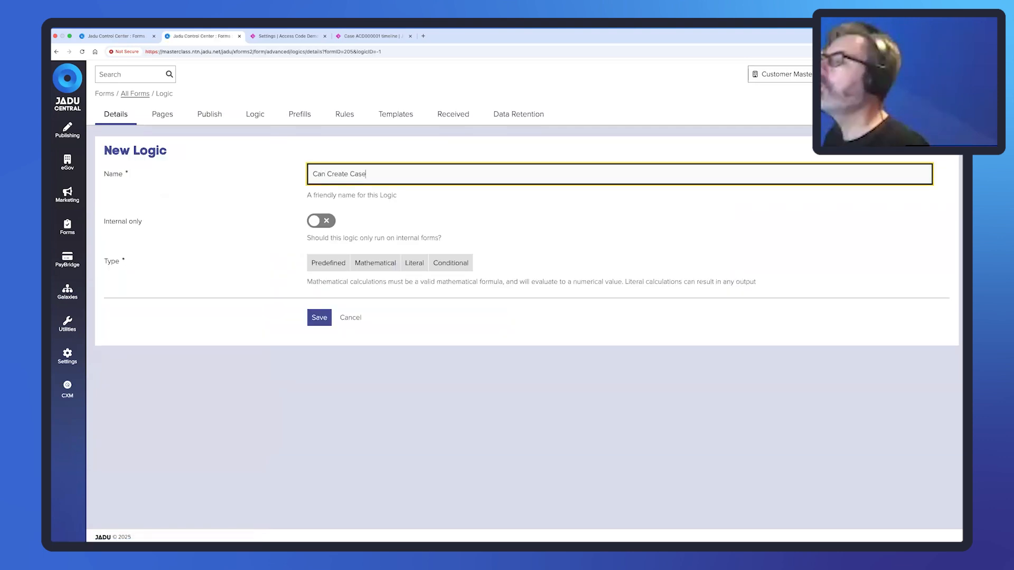
{"action": "left_click", "coordinate": [329, 263]}
{"action": "left_click", "coordinate": [326, 311]}
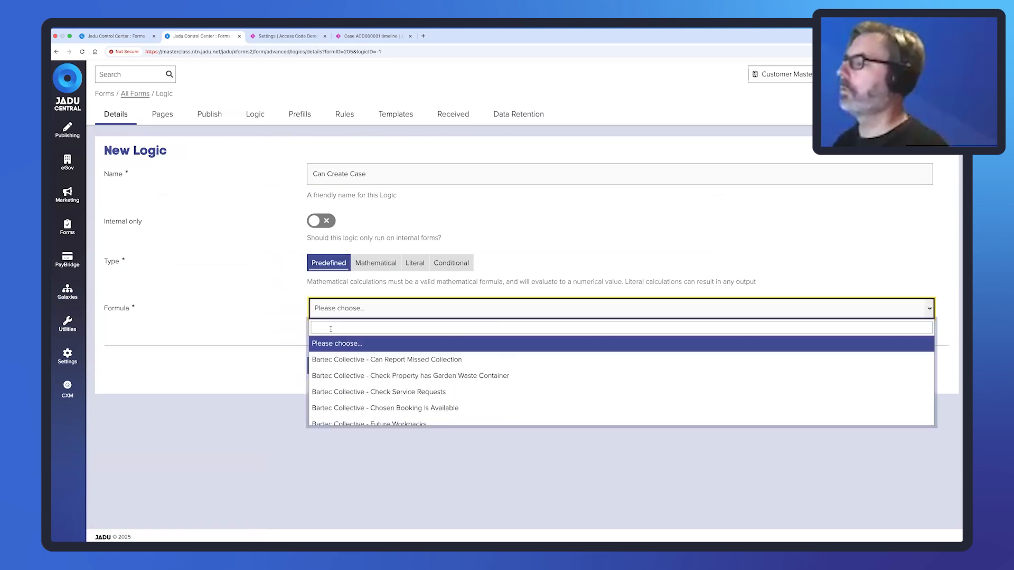
{"action": "type", "text": "connect"}
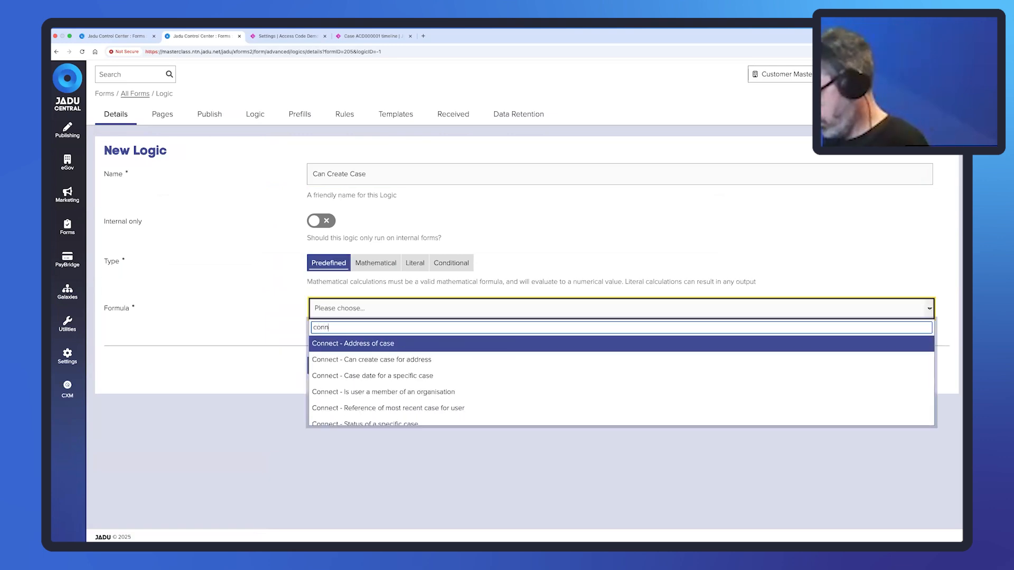
{"action": "left_click", "coordinate": [361, 361]}
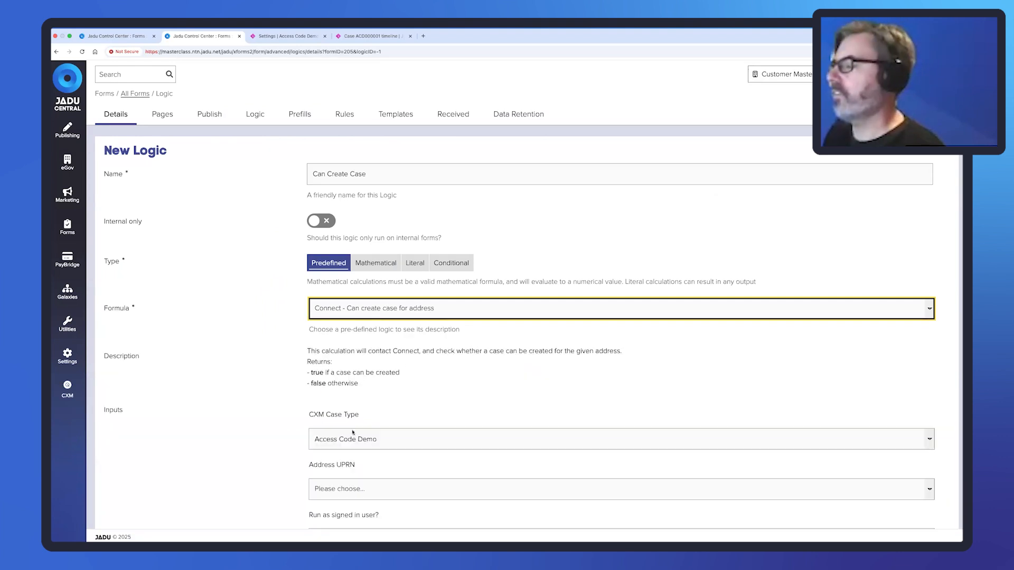
Set the address UPRN to Address - property_identifier, run as signed in user to No, and save.
{"action": "scroll", "coordinate": [352, 432], "scroll_direction": "down", "scroll_amount": 3}
{"action": "left_click", "coordinate": [343, 406]}
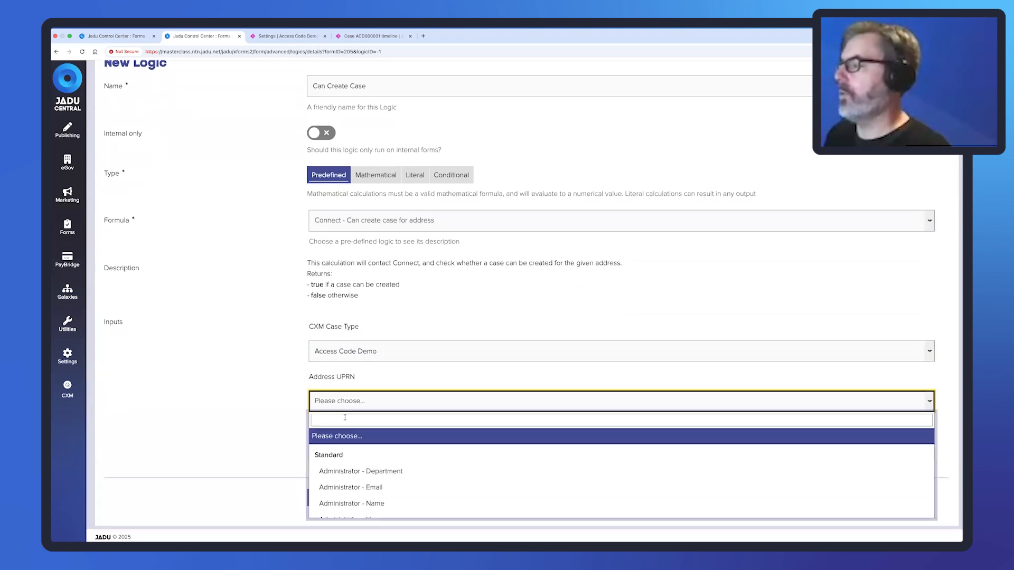
{"action": "type", "text": "addre"}
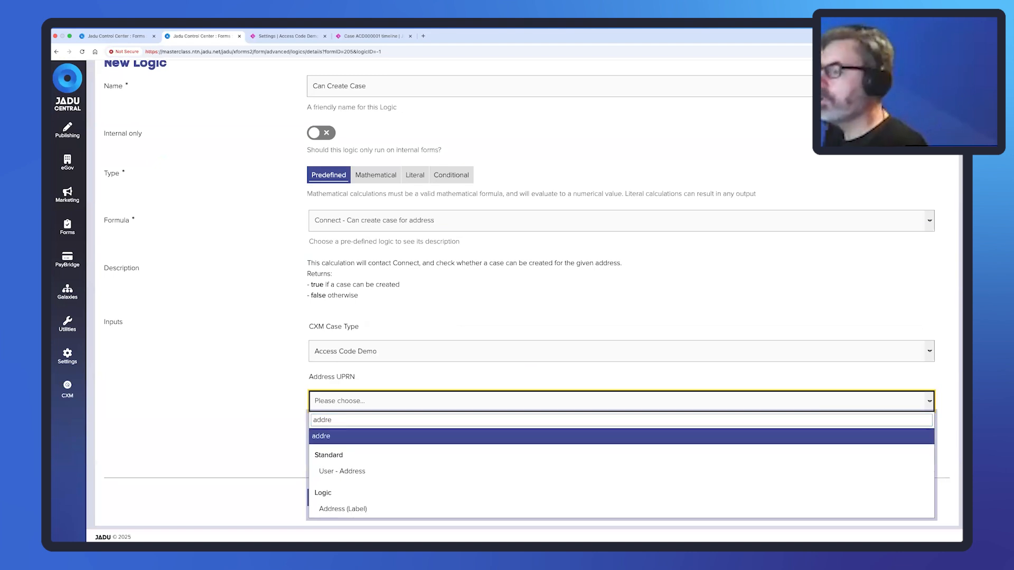
{"action": "scroll", "coordinate": [386, 489], "scroll_direction": "down", "scroll_amount": 3}
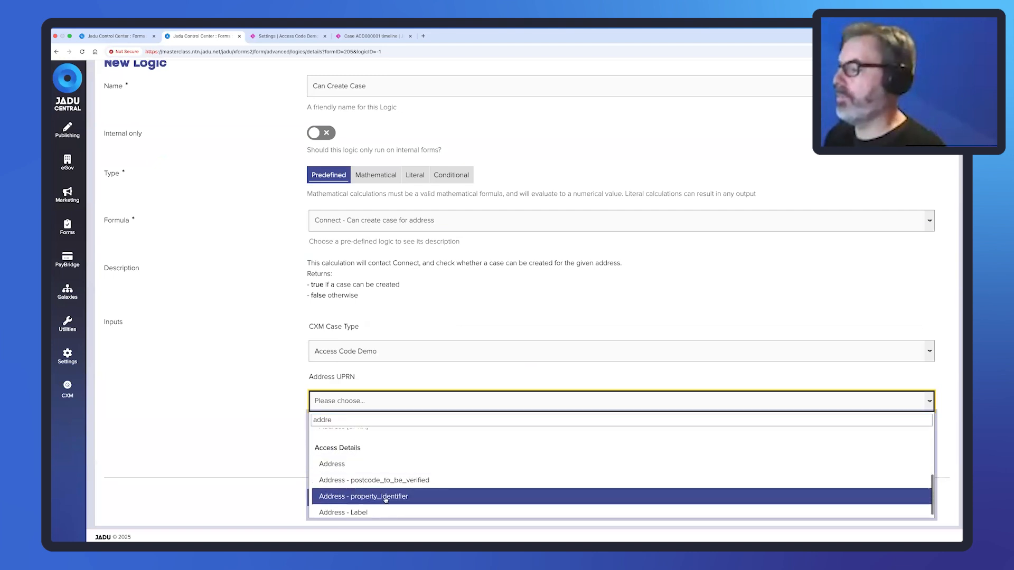
{"action": "left_click", "coordinate": [394, 498]}
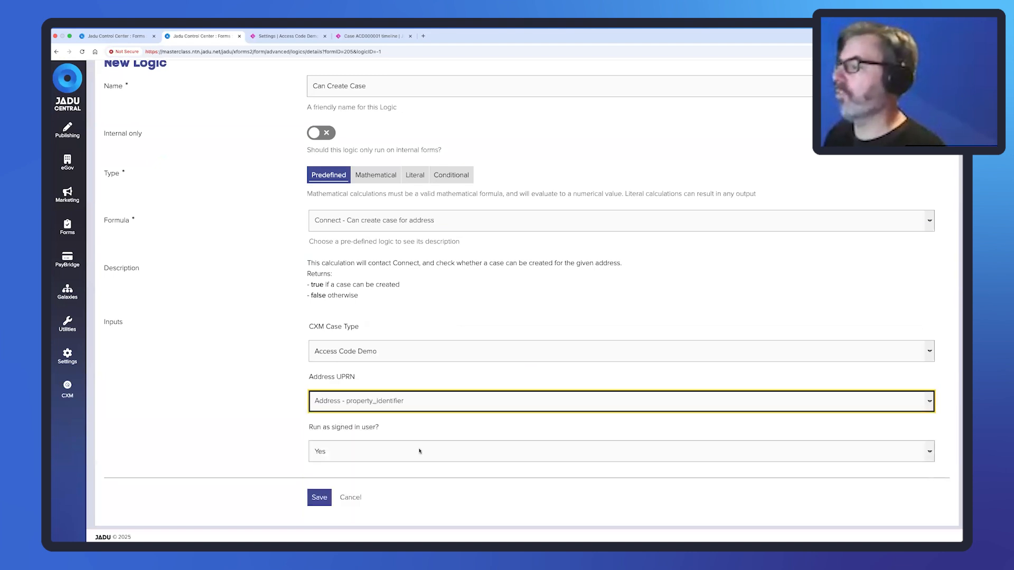
{"action": "left_click", "coordinate": [362, 455]}
{"action": "left_click", "coordinate": [357, 462]}
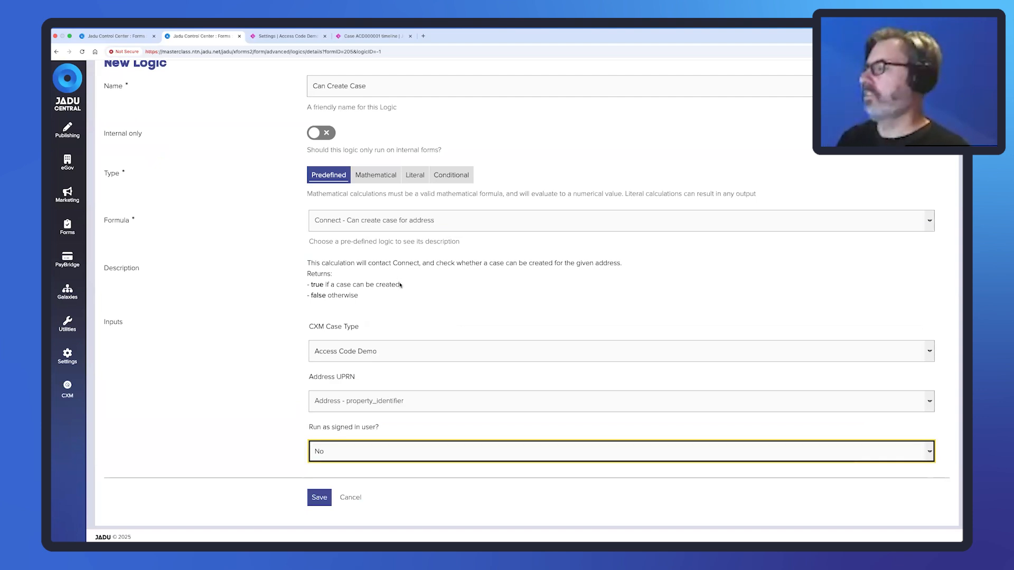
{"action": "left_click_drag", "start_coordinate": [399, 284], "coordinate": [311, 285]}
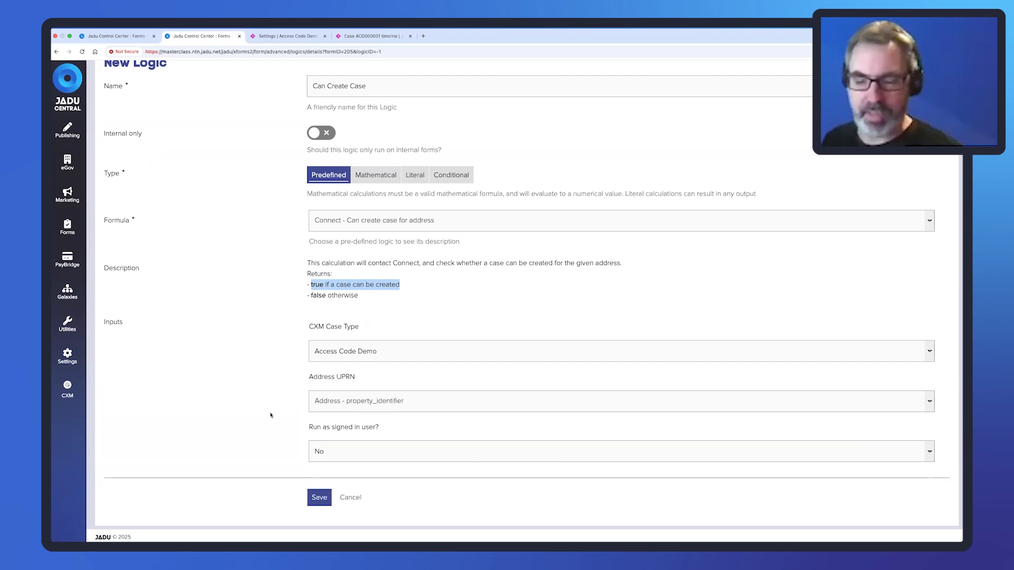
{"action": "left_click", "coordinate": [319, 498]}
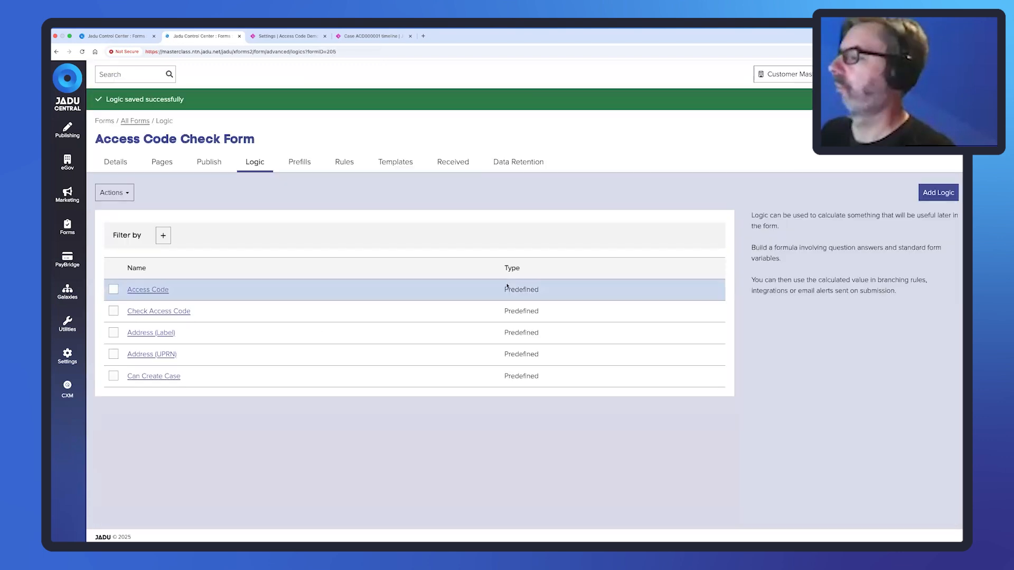
Add a new predefined logic using the Connect - Case date for a specific case formula.
{"action": "left_click", "coordinate": [932, 194]}
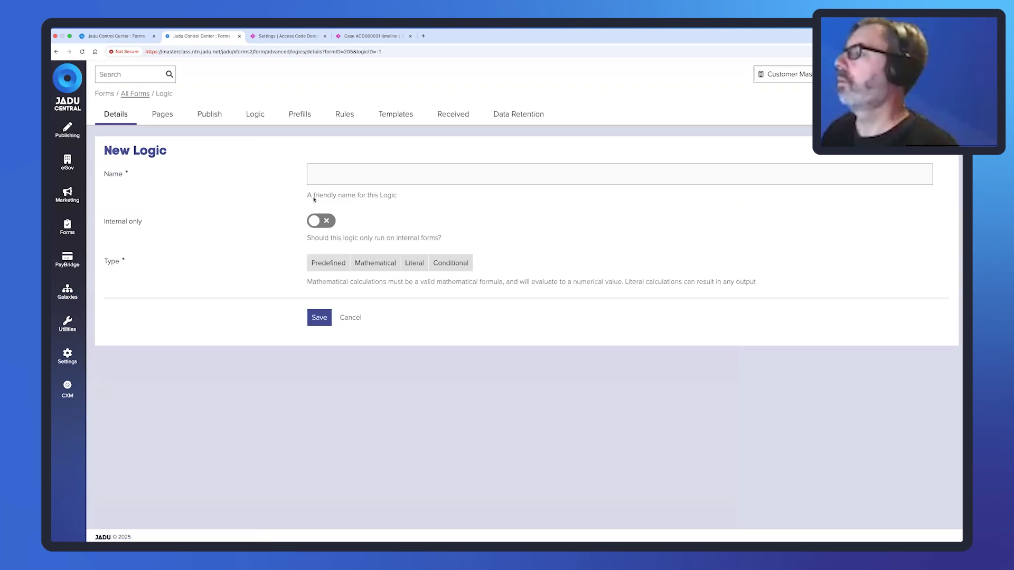
{"action": "left_click", "coordinate": [330, 259]}
{"action": "left_click", "coordinate": [339, 308]}
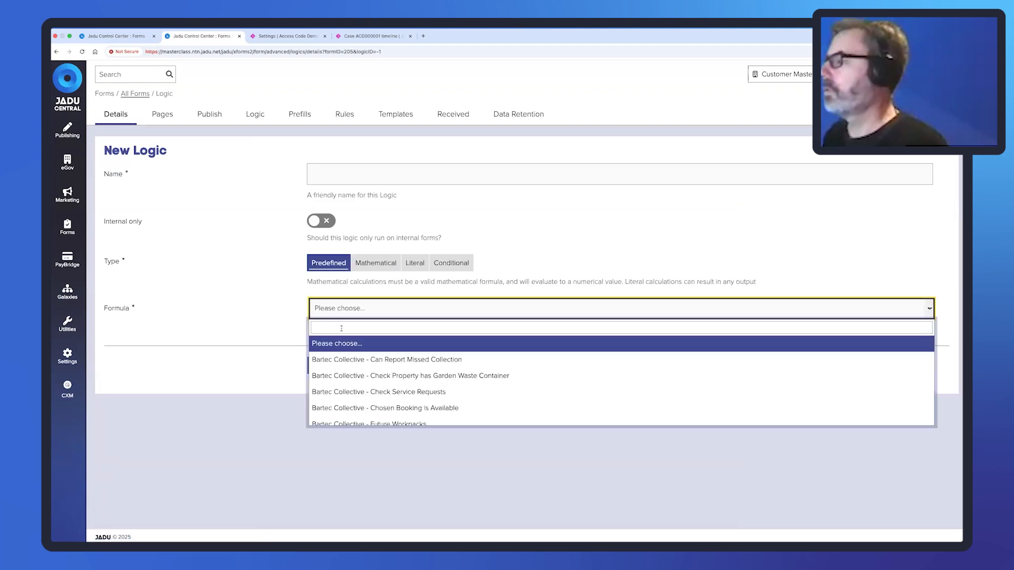
{"action": "type", "text": "connect"}
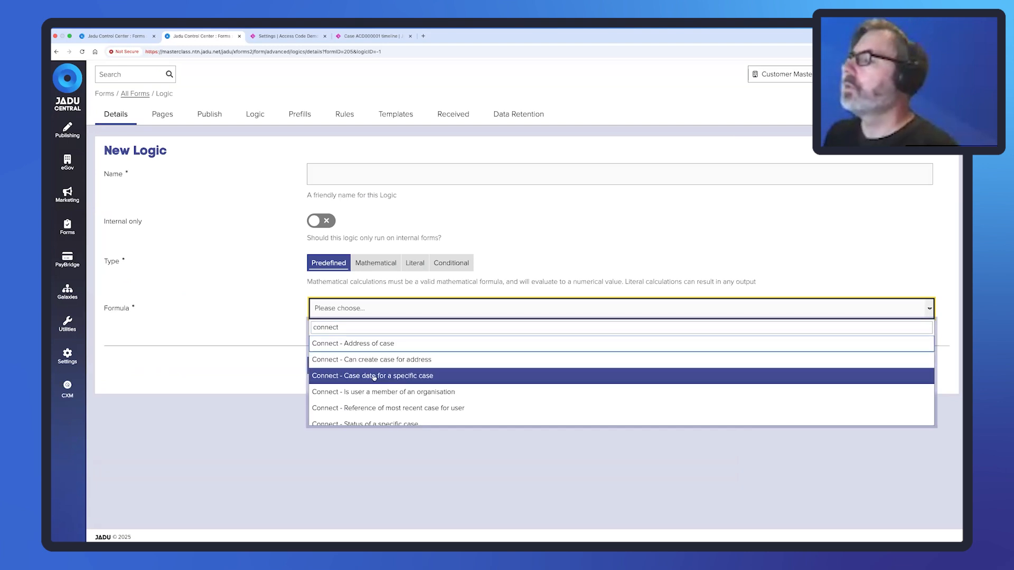
{"action": "left_click", "coordinate": [415, 377]}
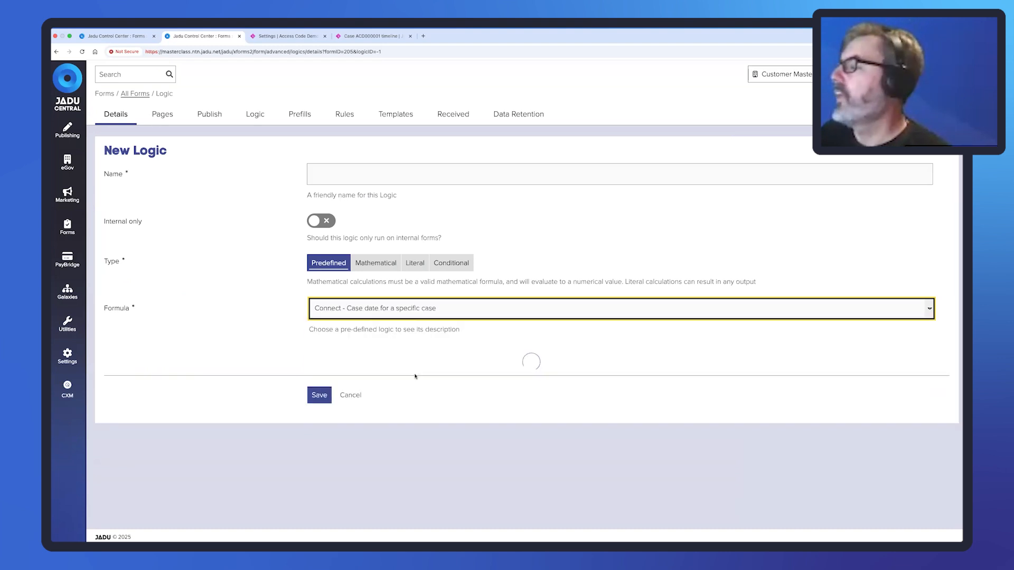
Look through the Connect Case Reference and Connect Case Date choices without selecting any.
{"action": "scroll", "coordinate": [359, 355], "scroll_direction": "down", "scroll_amount": 2}
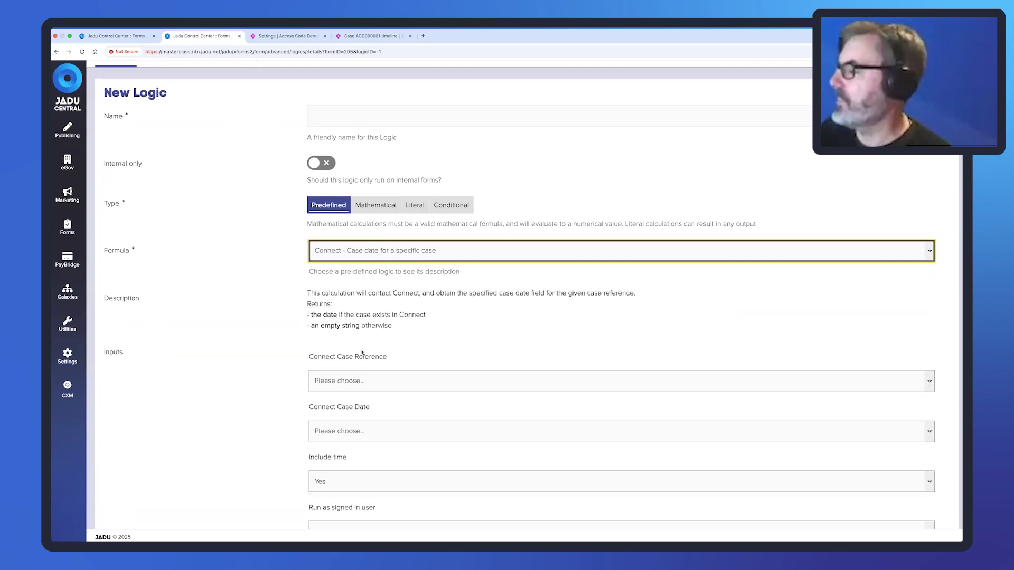
{"action": "scroll", "coordinate": [363, 346], "scroll_direction": "down", "scroll_amount": 3}
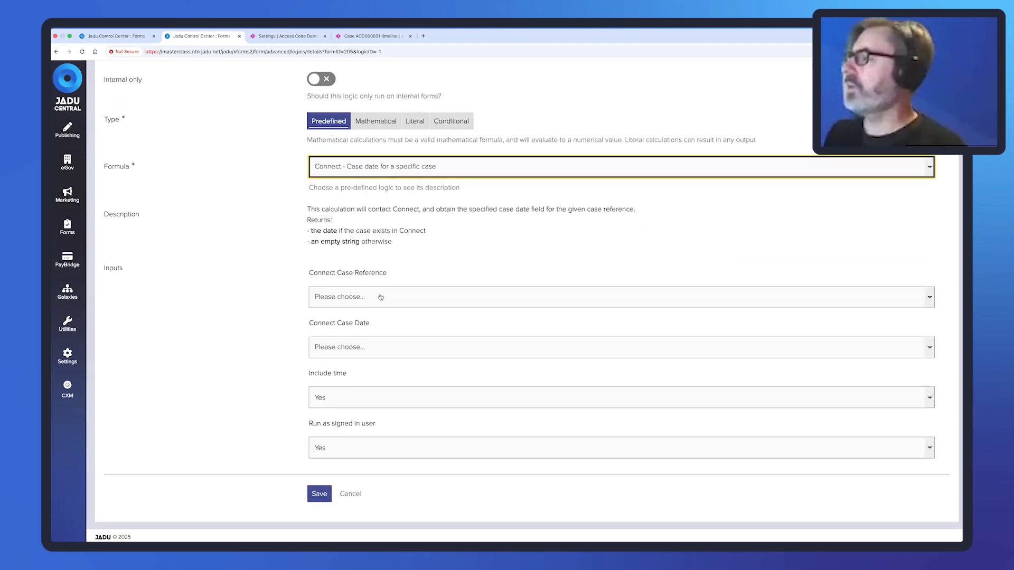
{"action": "left_click", "coordinate": [380, 297]}
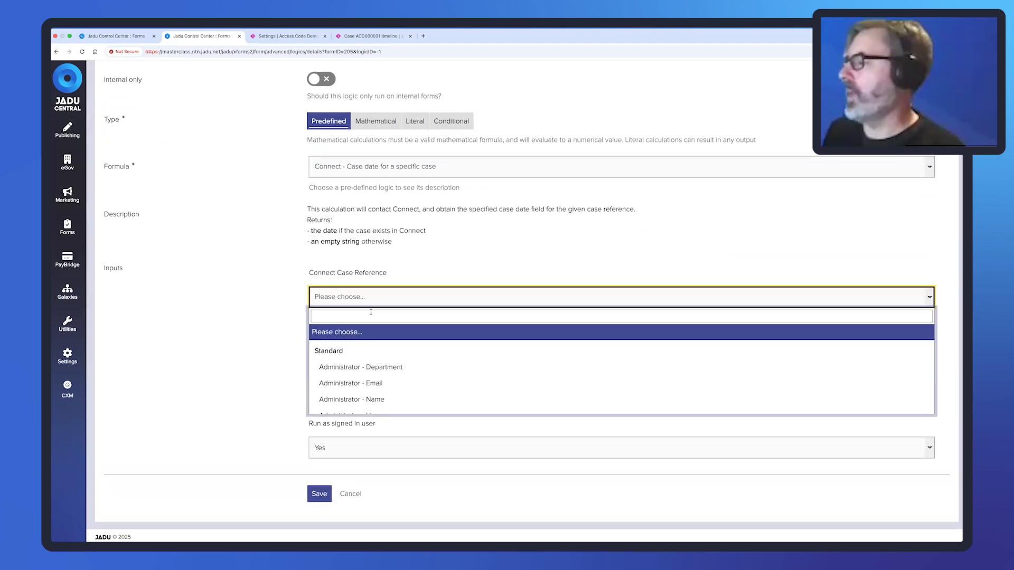
{"action": "left_click", "coordinate": [405, 255]}
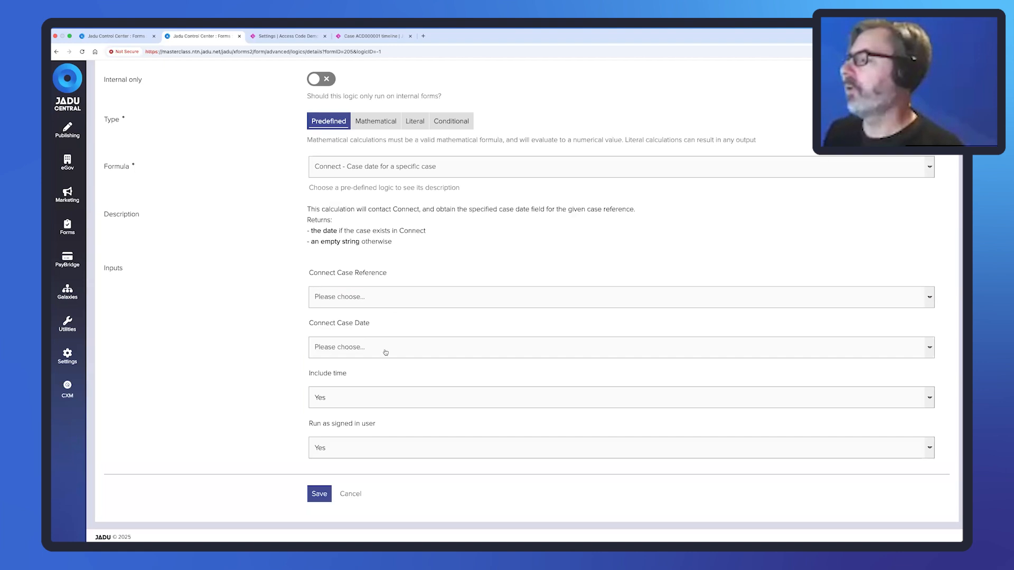
{"action": "left_click", "coordinate": [384, 349]}
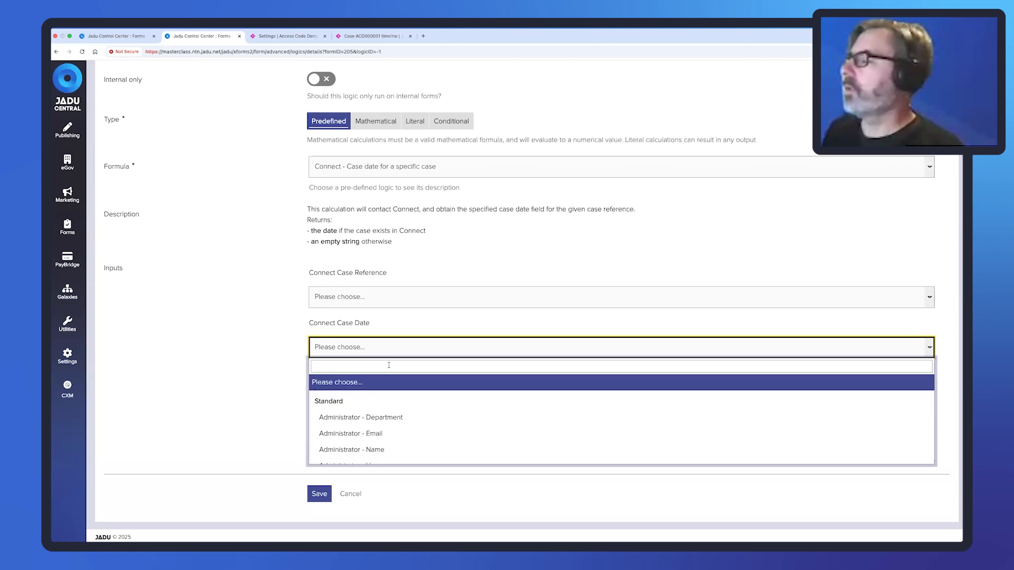
{"action": "left_click", "coordinate": [389, 365]}
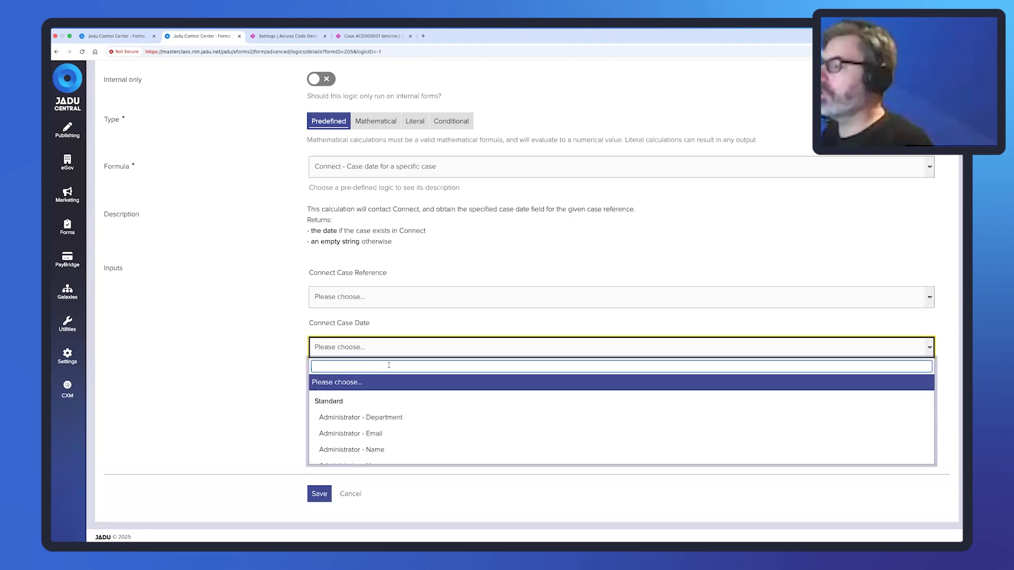
{"action": "left_click", "coordinate": [294, 335]}
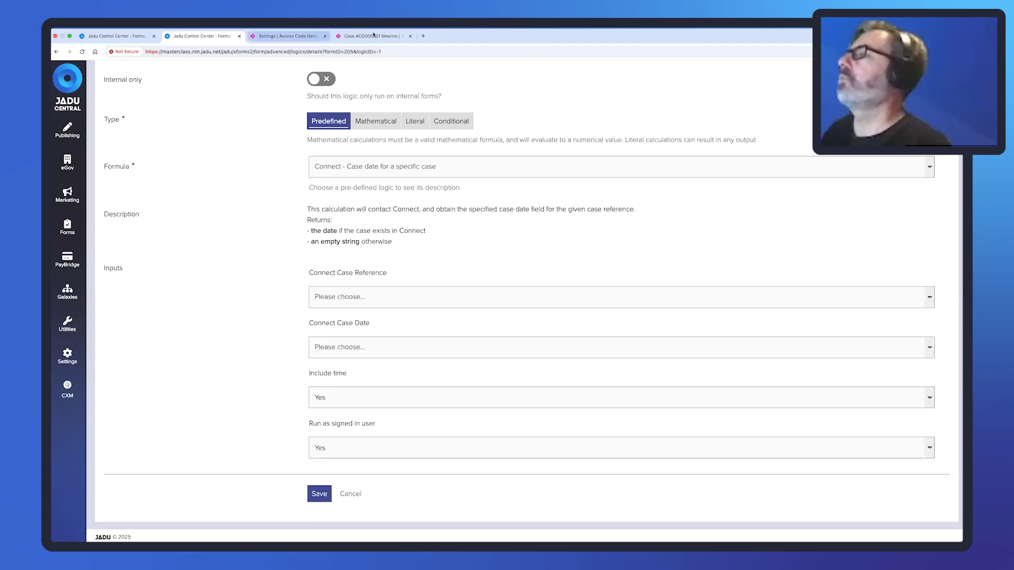
In Connect's communication date settings, copy the 10 Day SLA identifier 10_day_SLA.
{"action": "left_click", "coordinate": [294, 37]}
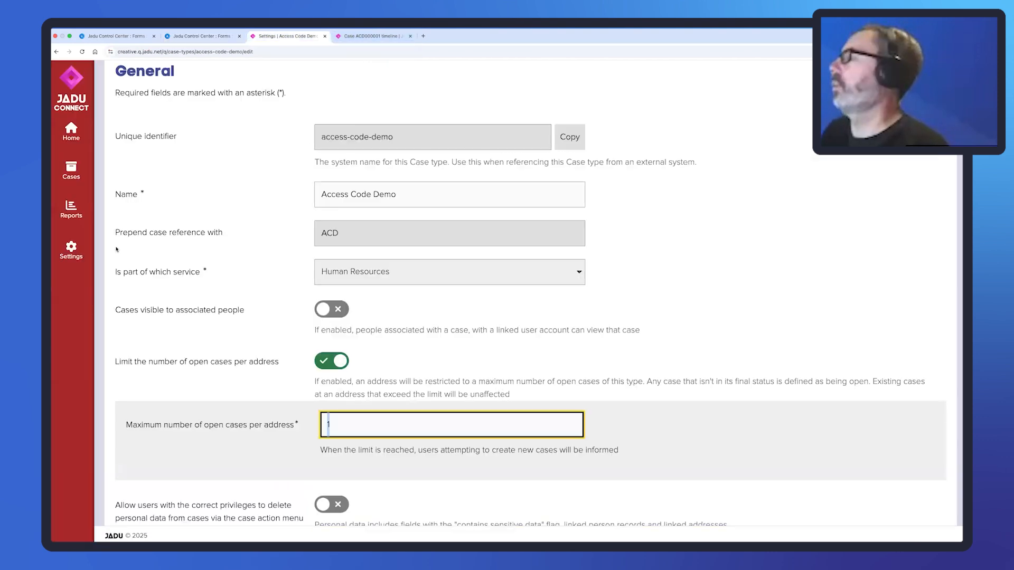
{"action": "left_click", "coordinate": [73, 251]}
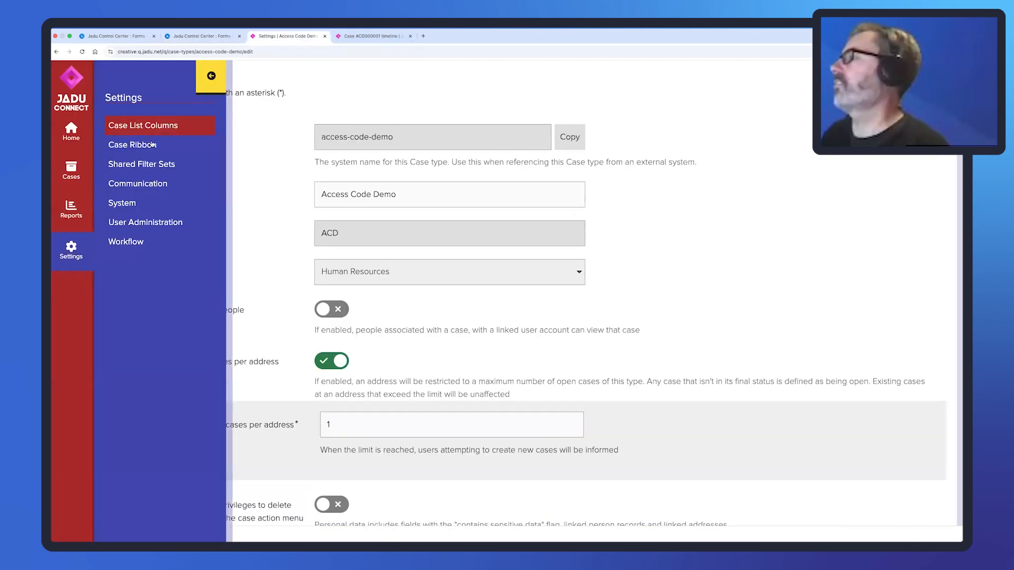
{"action": "left_click", "coordinate": [147, 181]}
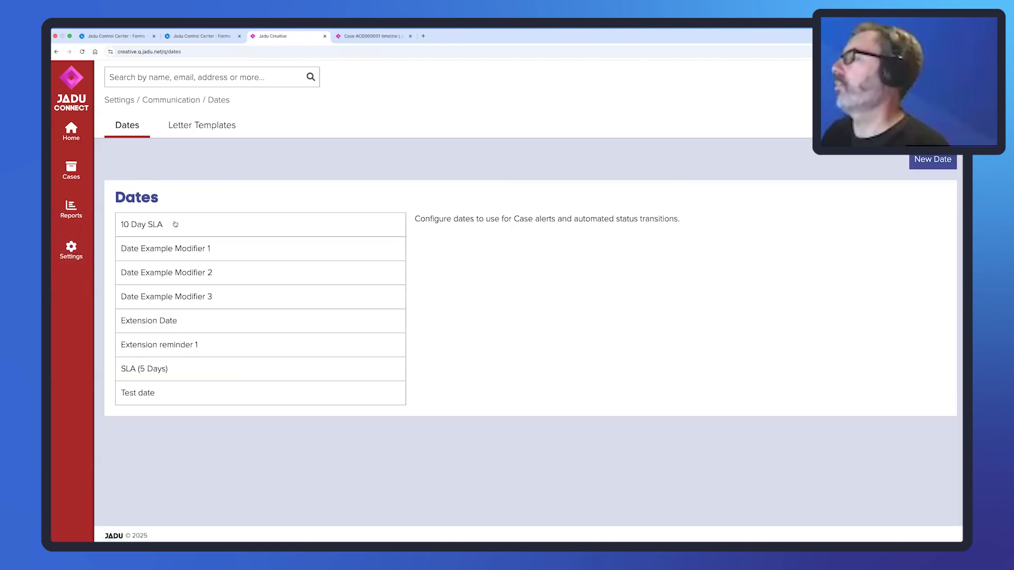
{"action": "left_click", "coordinate": [159, 226]}
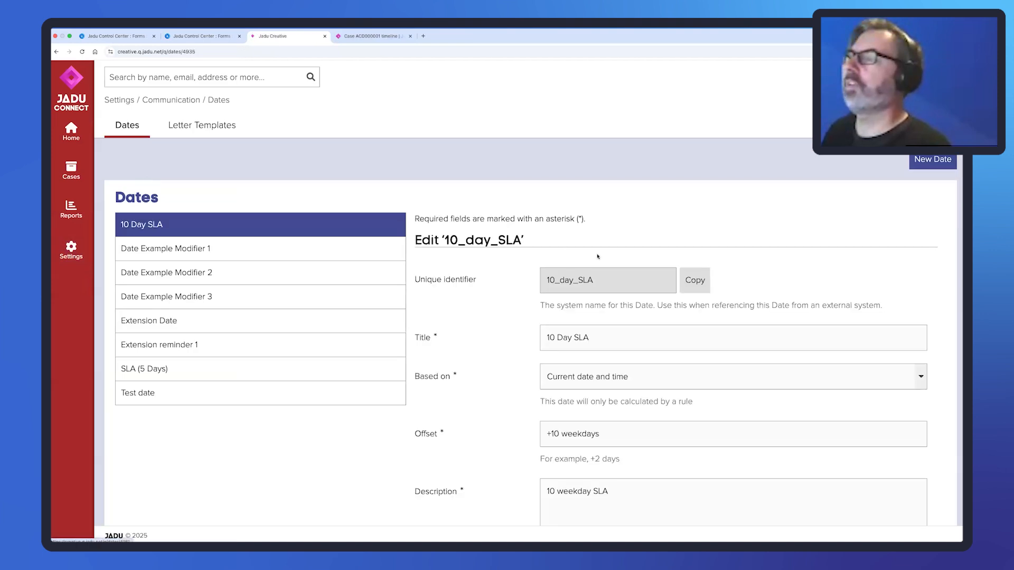
{"action": "left_click", "coordinate": [695, 280]}
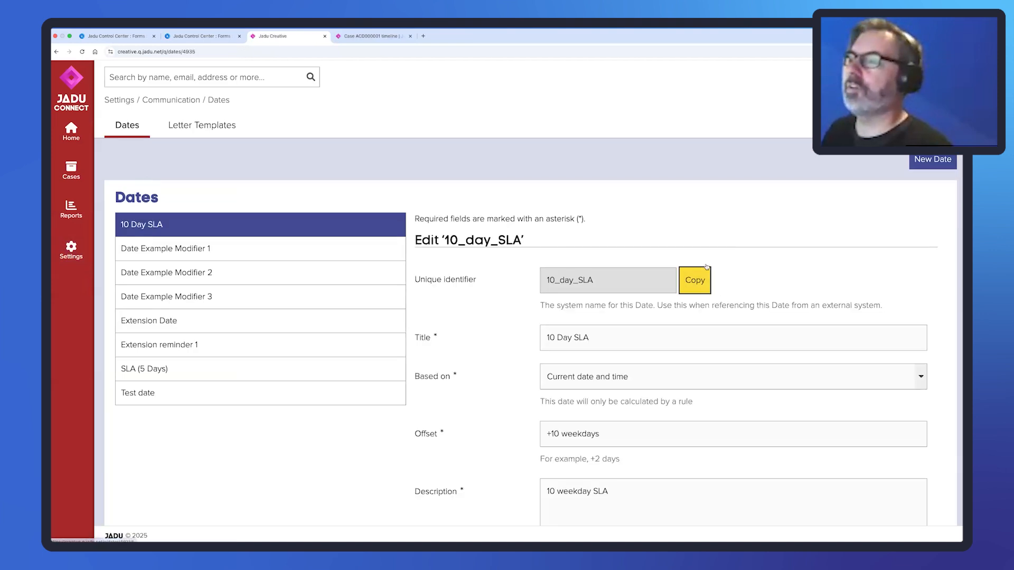
{"action": "left_click", "coordinate": [209, 37]}
Set the Connect Case Date input to 10_day_SLA and leave Include time as Yes.
{"action": "left_click", "coordinate": [373, 348]}
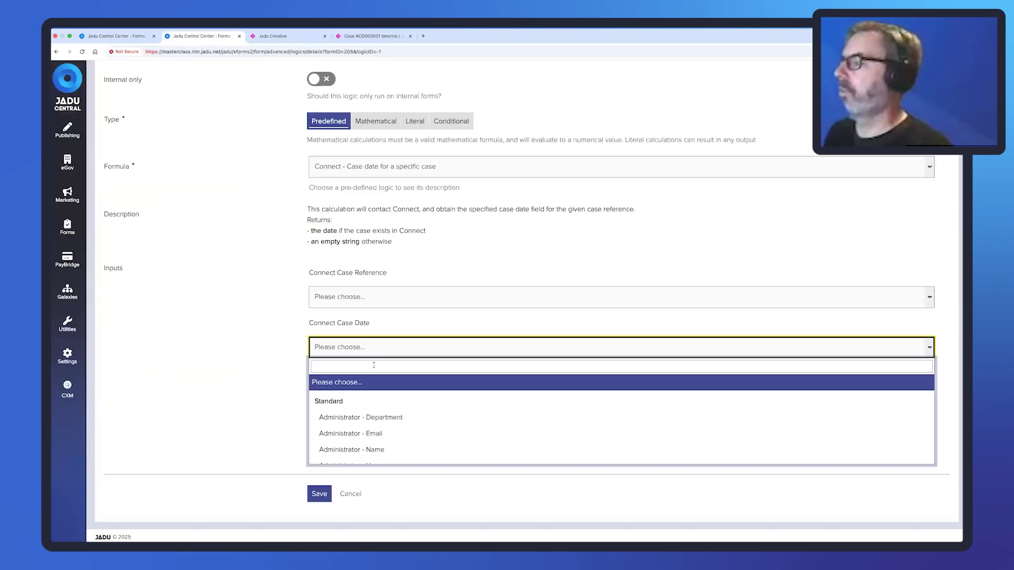
{"action": "key", "text": "super+v"}
{"action": "key", "text": "Return"}
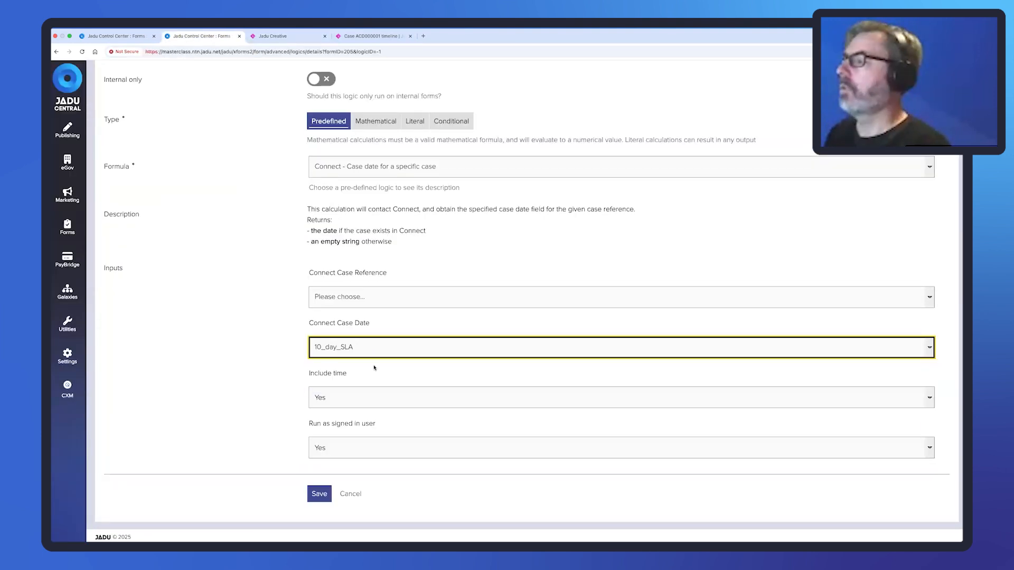
{"action": "scroll", "coordinate": [363, 386], "scroll_direction": "down", "scroll_amount": 1}
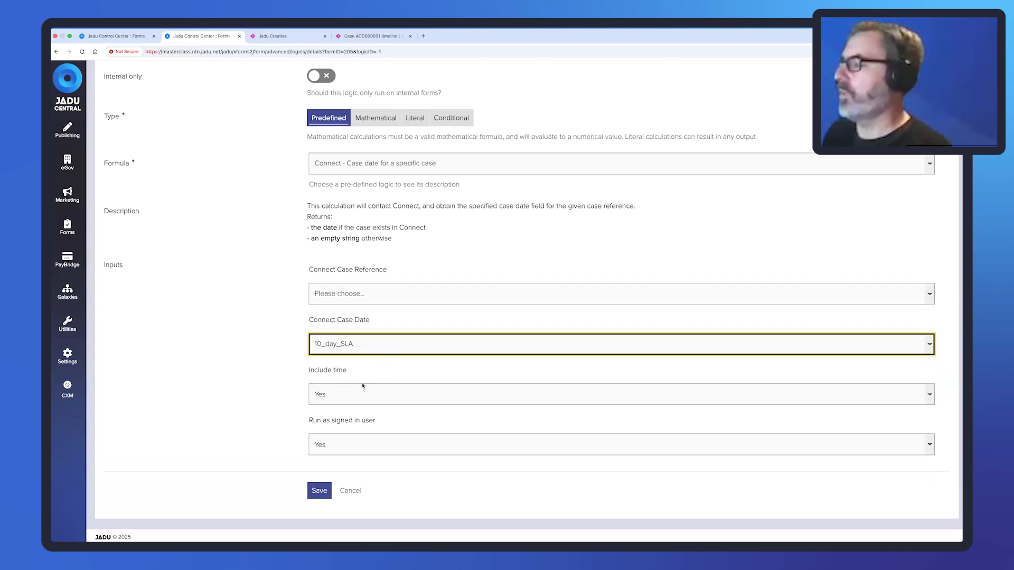
{"action": "scroll", "coordinate": [357, 396], "scroll_direction": "up", "scroll_amount": 1}
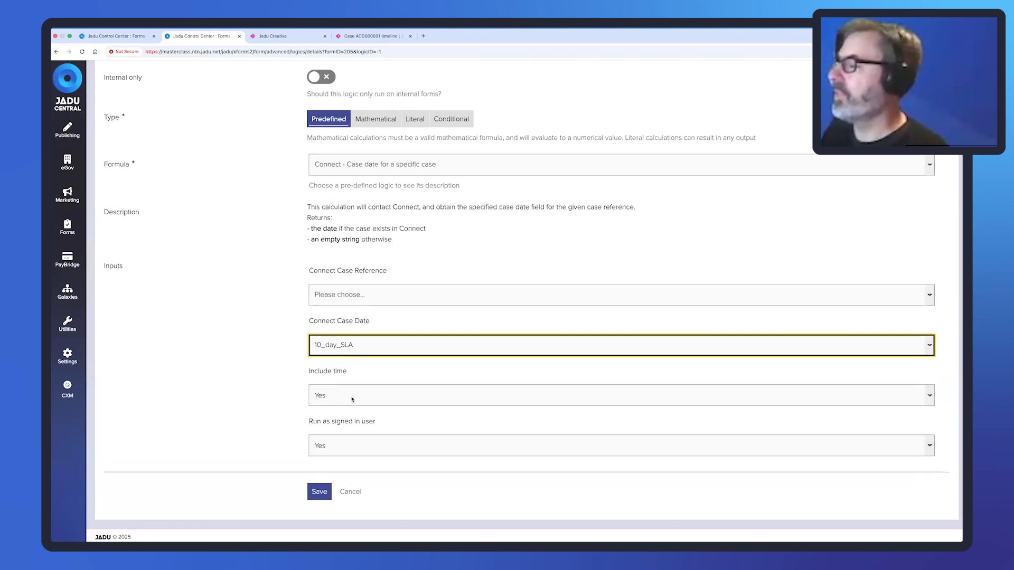
{"action": "left_click", "coordinate": [352, 399]}
{"action": "left_click", "coordinate": [352, 397]}
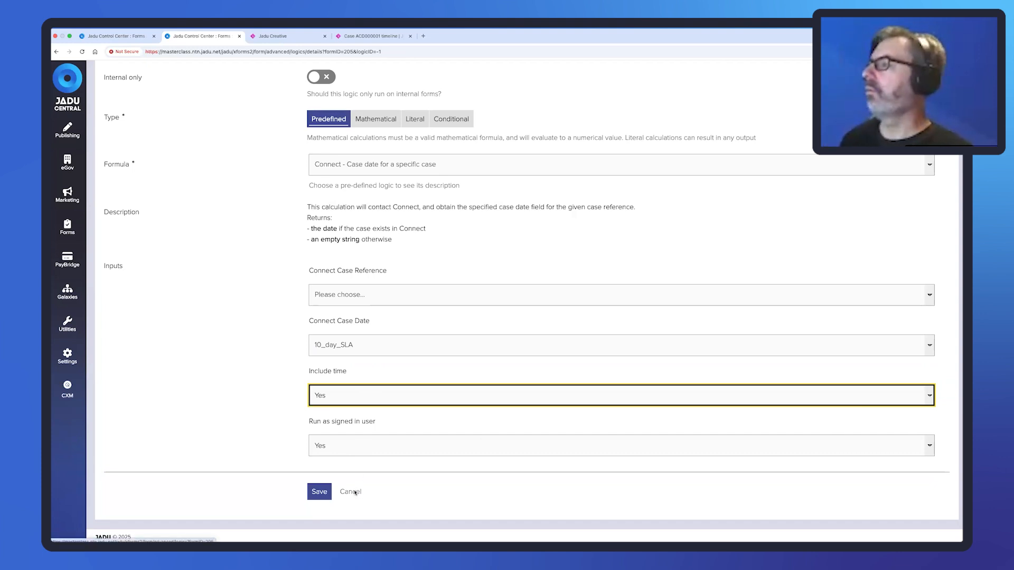
Try the 'Is user a member of an organisation' formula, then choose 'Connect - Reference of most recent case for user'.
{"action": "left_click", "coordinate": [559, 167]}
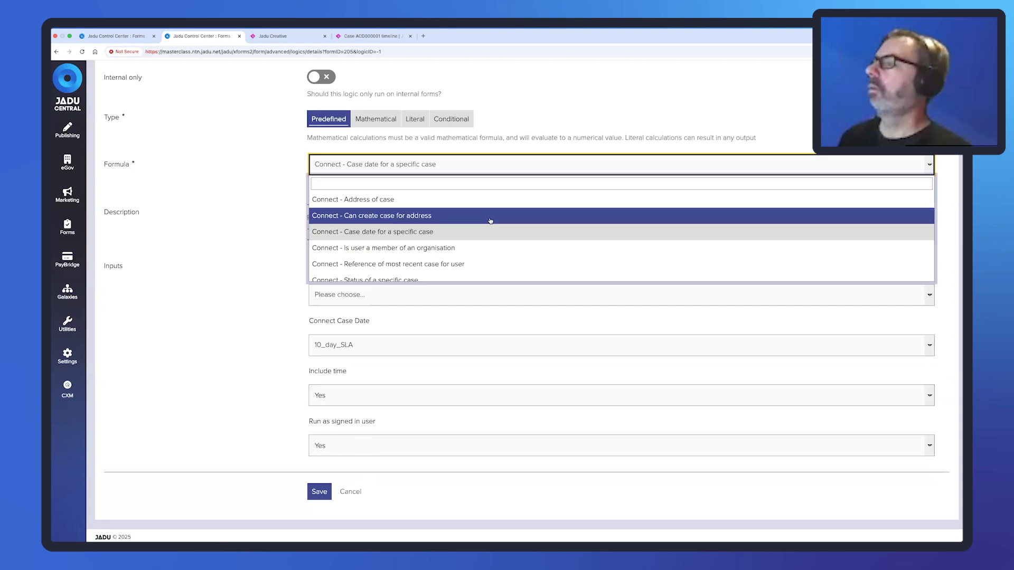
{"action": "left_click", "coordinate": [452, 248]}
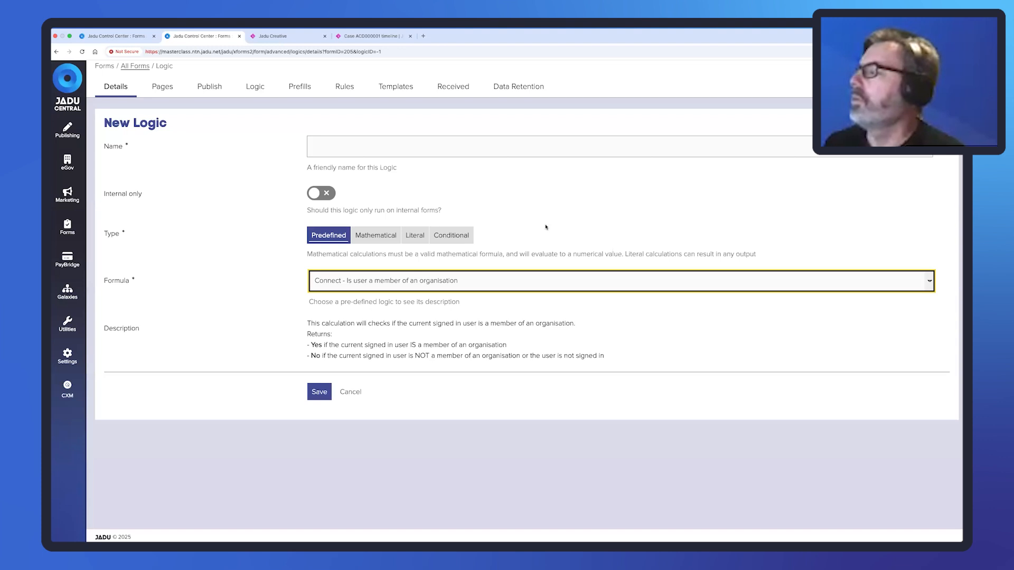
{"action": "left_click", "coordinate": [429, 281]}
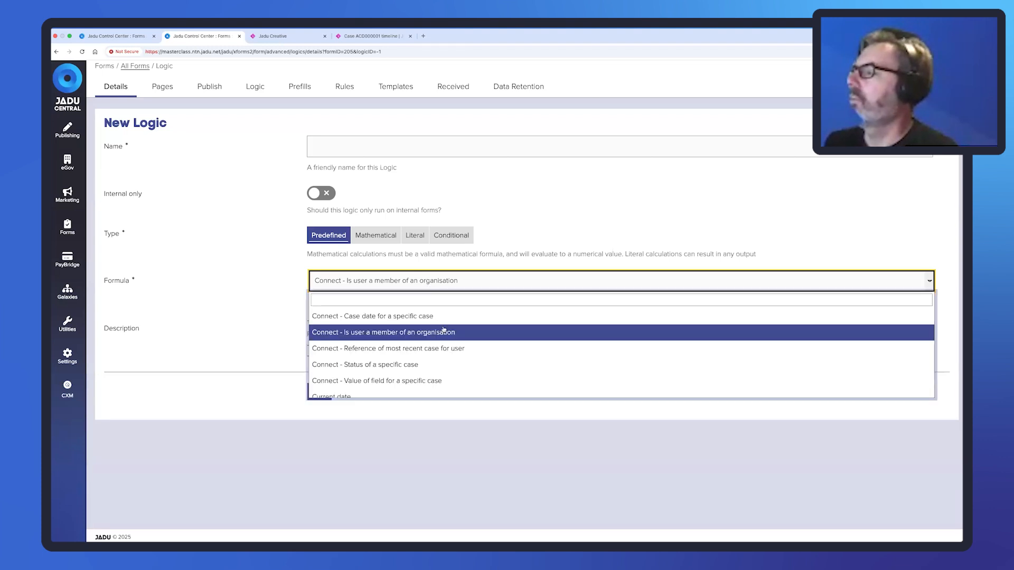
{"action": "left_click", "coordinate": [452, 350]}
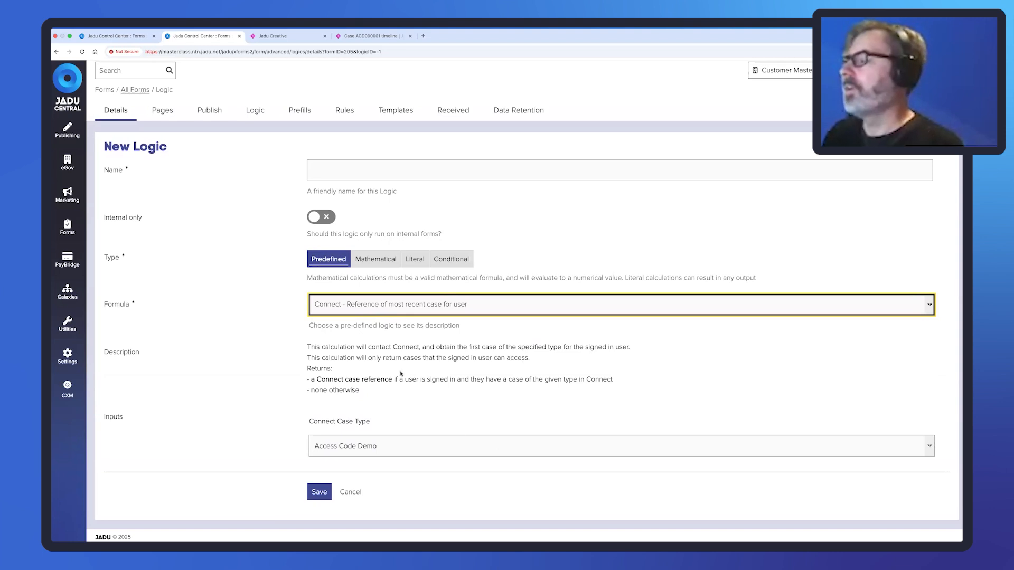
Keep Access Code Demo as case type and switch the formula to 'Connect - Status of a specific case'.
{"action": "left_click", "coordinate": [463, 443]}
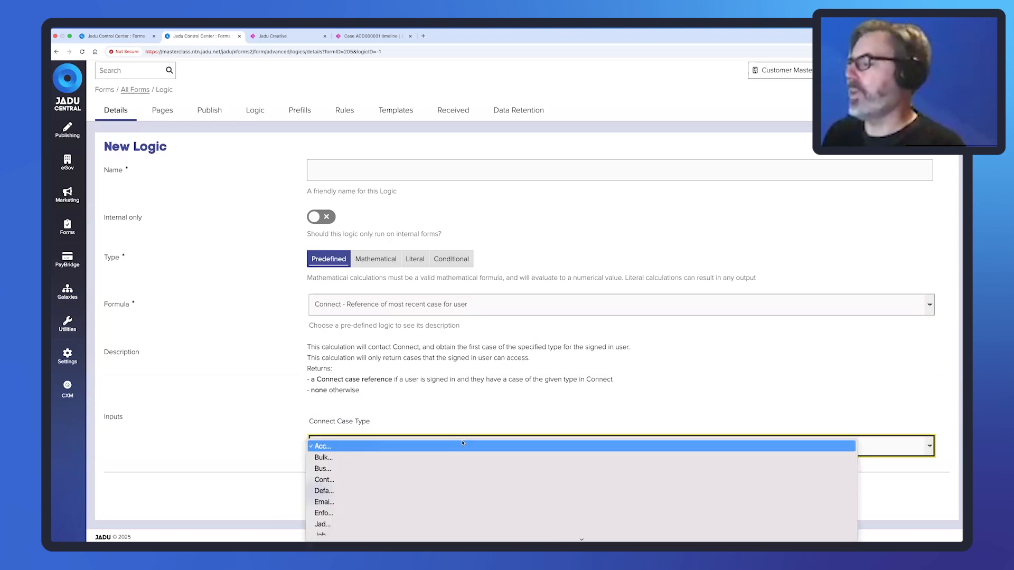
{"action": "left_click", "coordinate": [463, 417]}
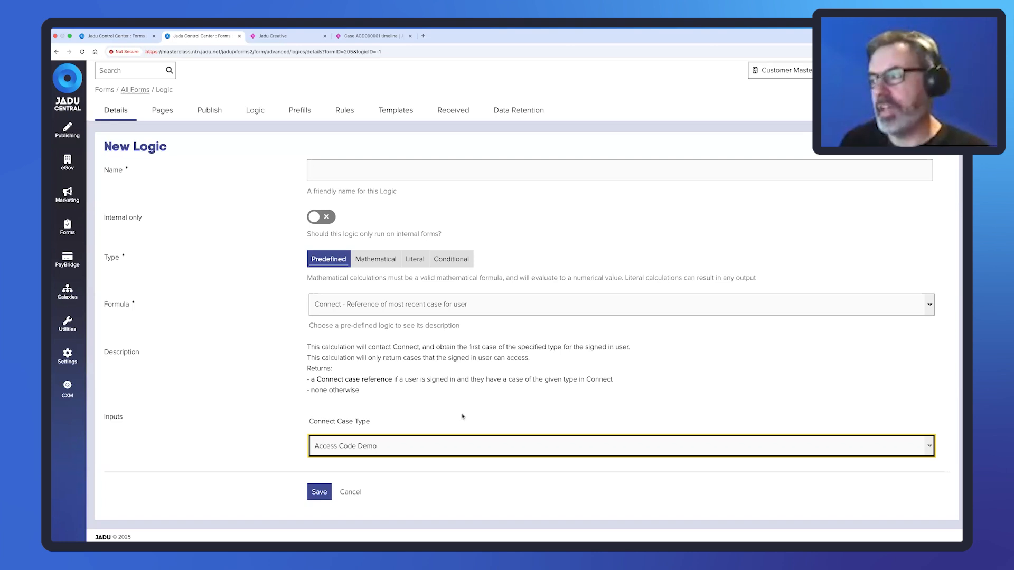
{"action": "left_click", "coordinate": [448, 304]}
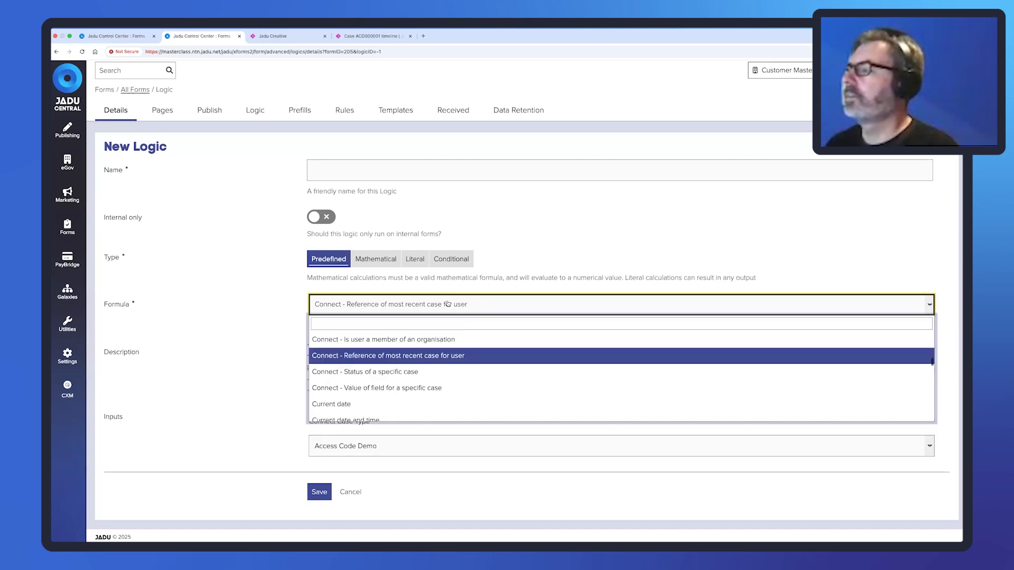
{"action": "left_click", "coordinate": [415, 372]}
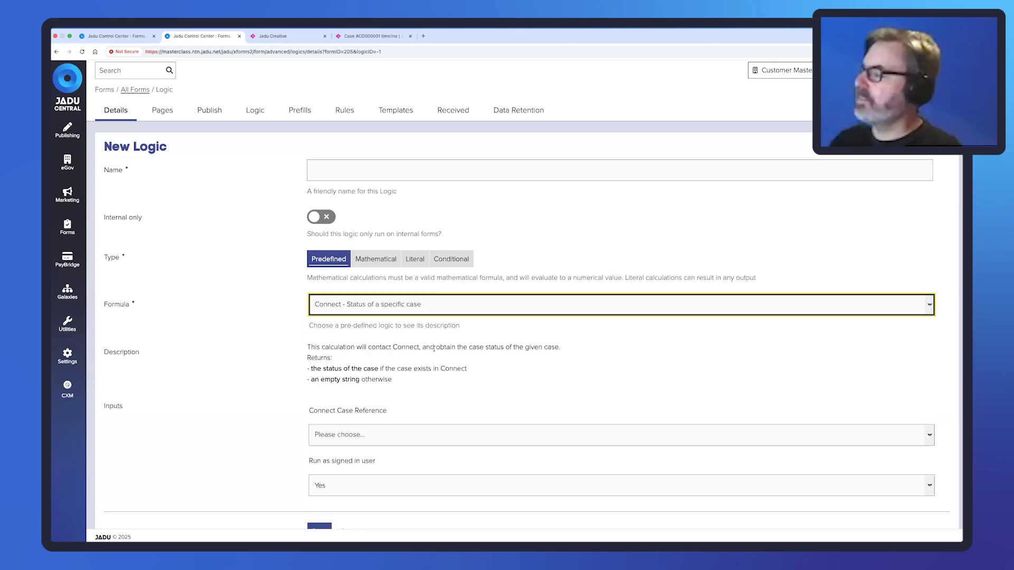
Set Connect Case Reference to the form's Case Reference and Run as signed in user to No.
{"action": "scroll", "coordinate": [408, 389], "scroll_direction": "down", "scroll_amount": 1}
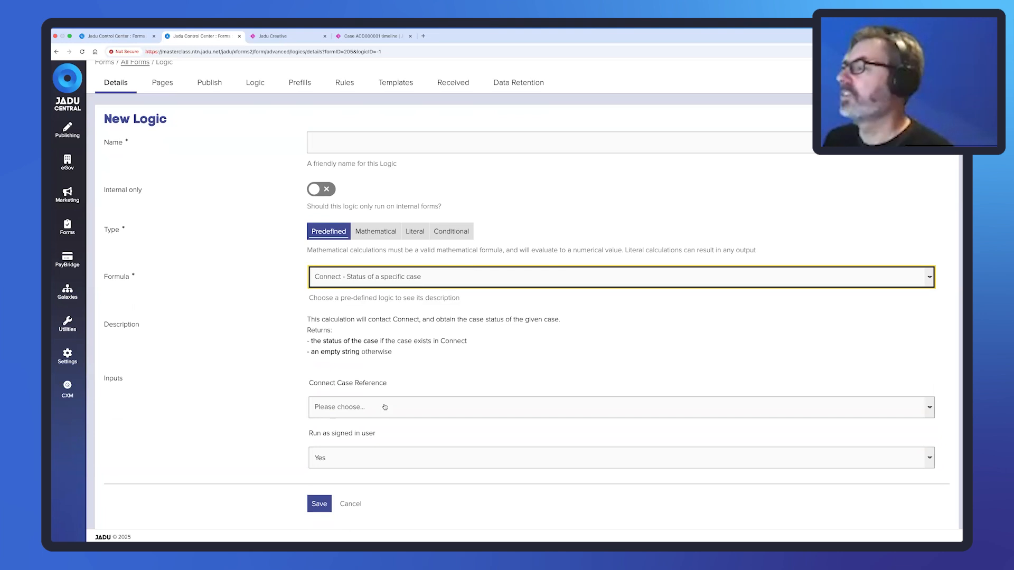
{"action": "left_click", "coordinate": [385, 407]}
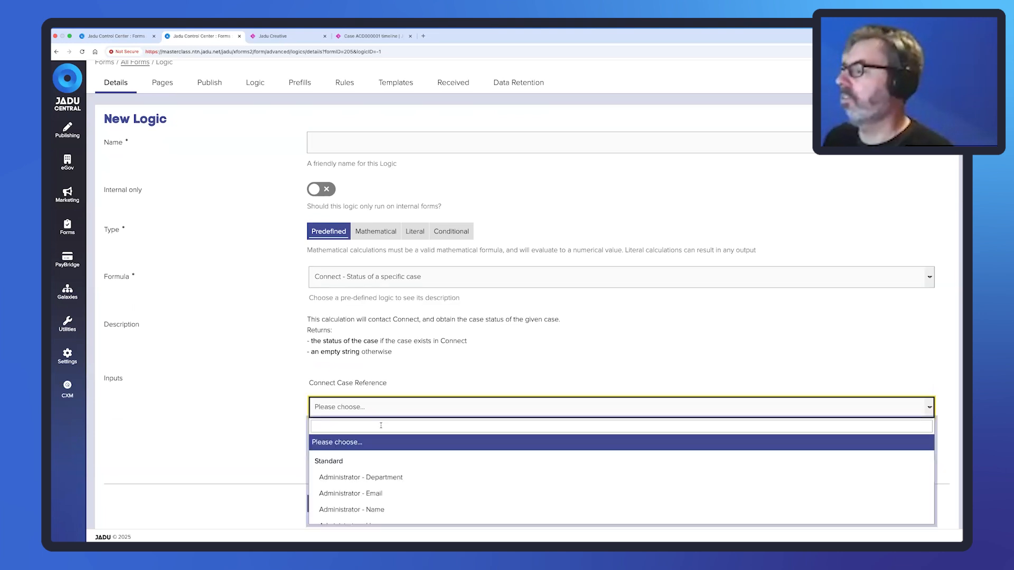
{"action": "type", "text": "case"}
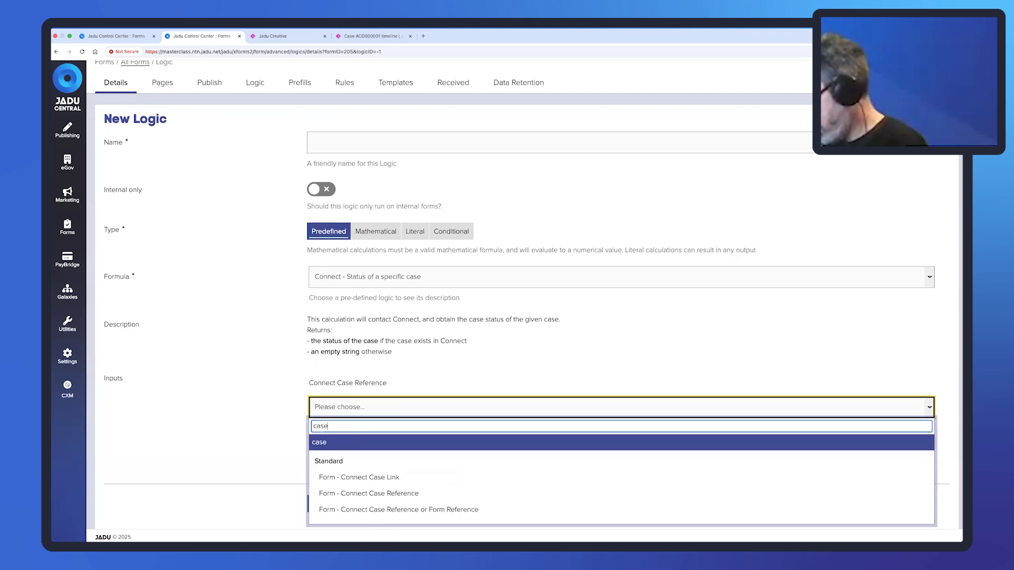
{"action": "type", "text": " refe"}
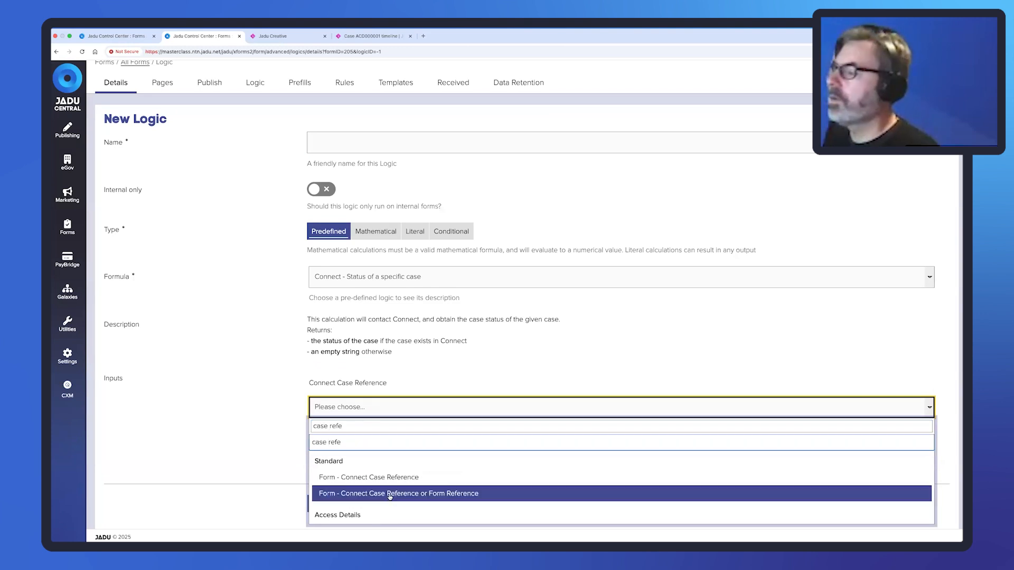
{"action": "scroll", "coordinate": [388, 491], "scroll_direction": "down", "scroll_amount": 1}
{"action": "left_click", "coordinate": [370, 514]}
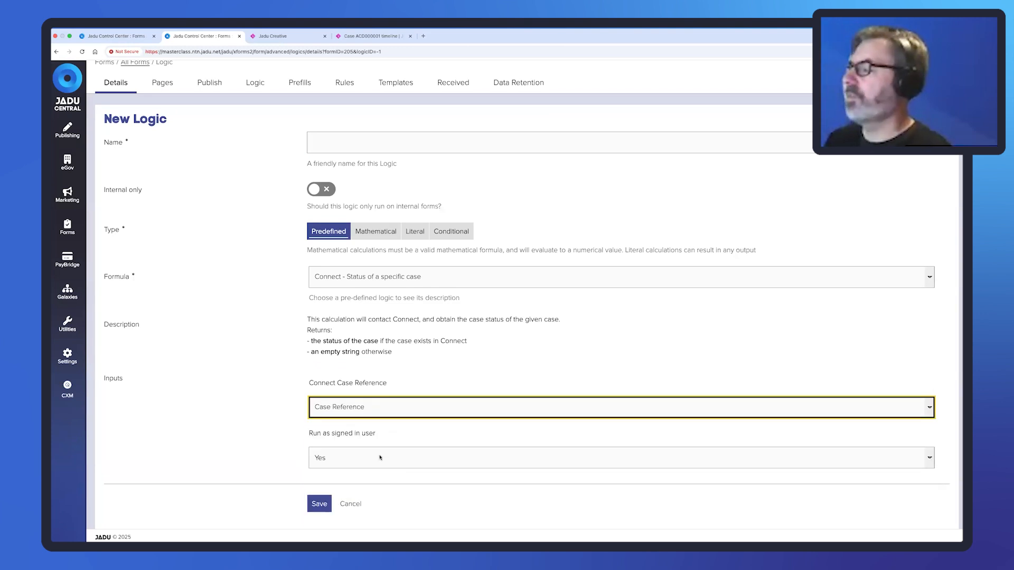
{"action": "left_click", "coordinate": [379, 458]}
{"action": "left_click", "coordinate": [374, 469]}
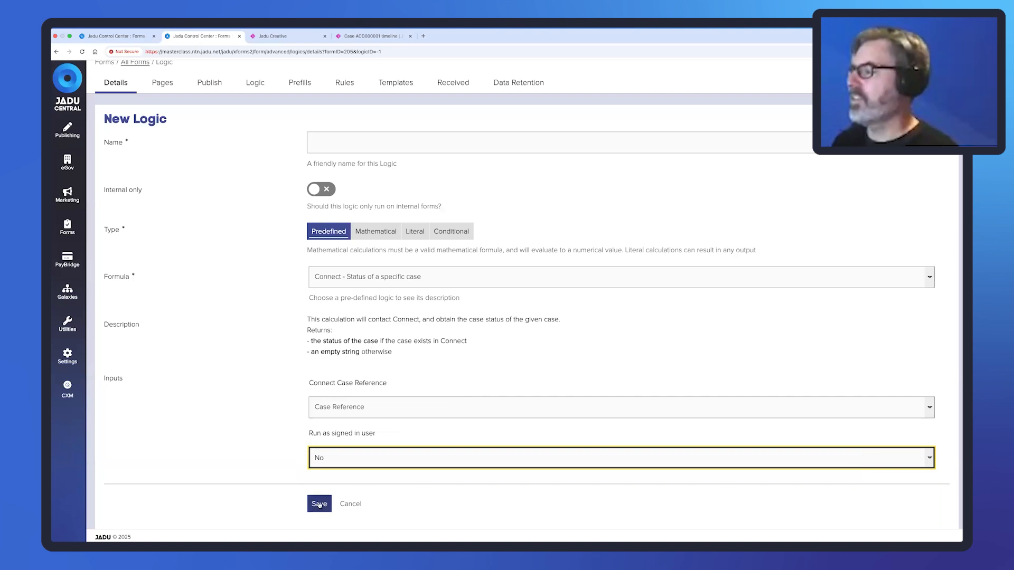
Name the logic 'Case Status' and save it.
{"action": "left_click", "coordinate": [319, 504]}
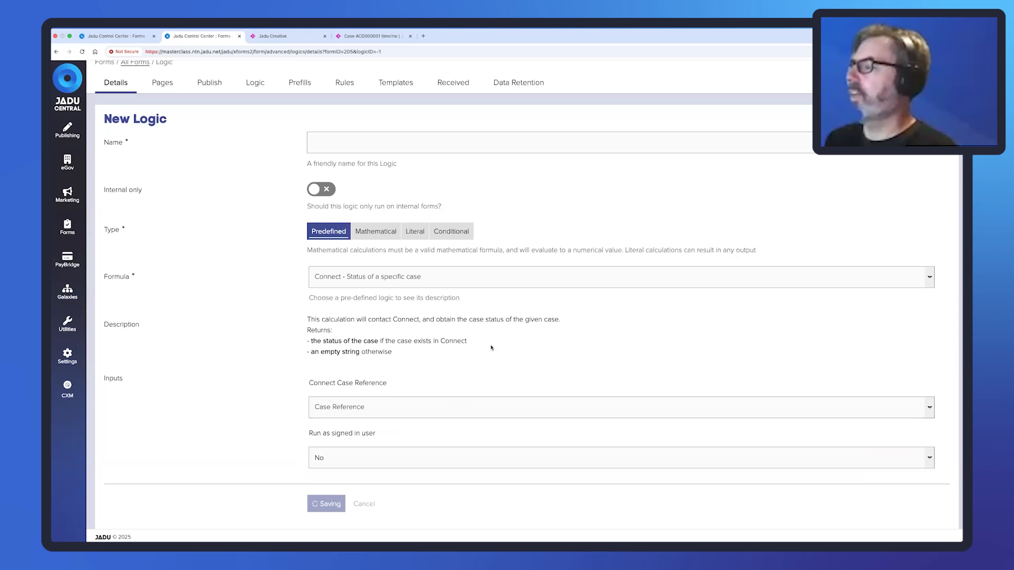
{"action": "left_click", "coordinate": [397, 140]}
{"action": "type", "text": "Lates"}
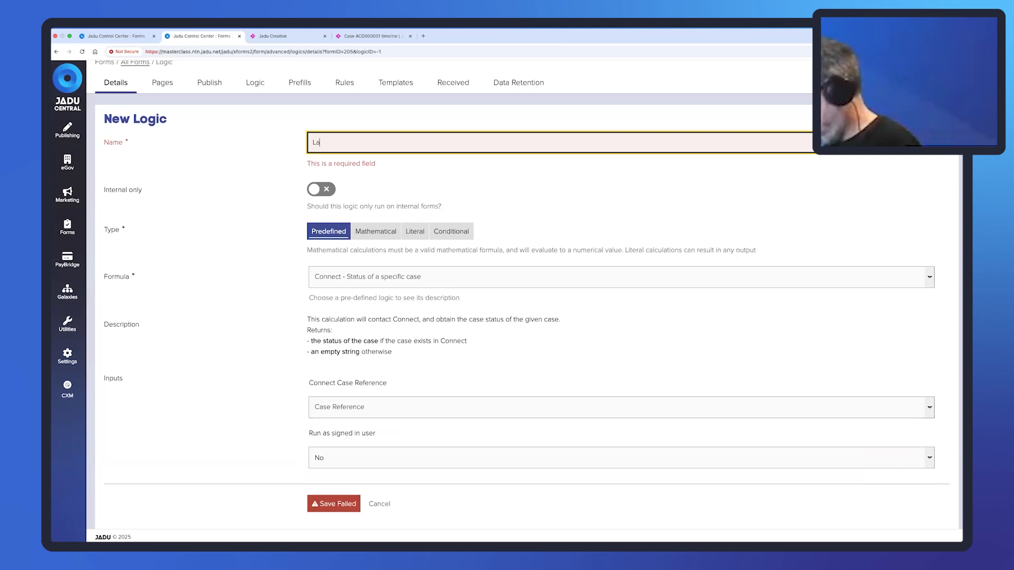
{"action": "key", "text": "BackSpace"}
{"action": "key", "text": "BackSpace"}
{"action": "key", "text": "BackSpace"}
{"action": "key", "text": "BackSpace"}
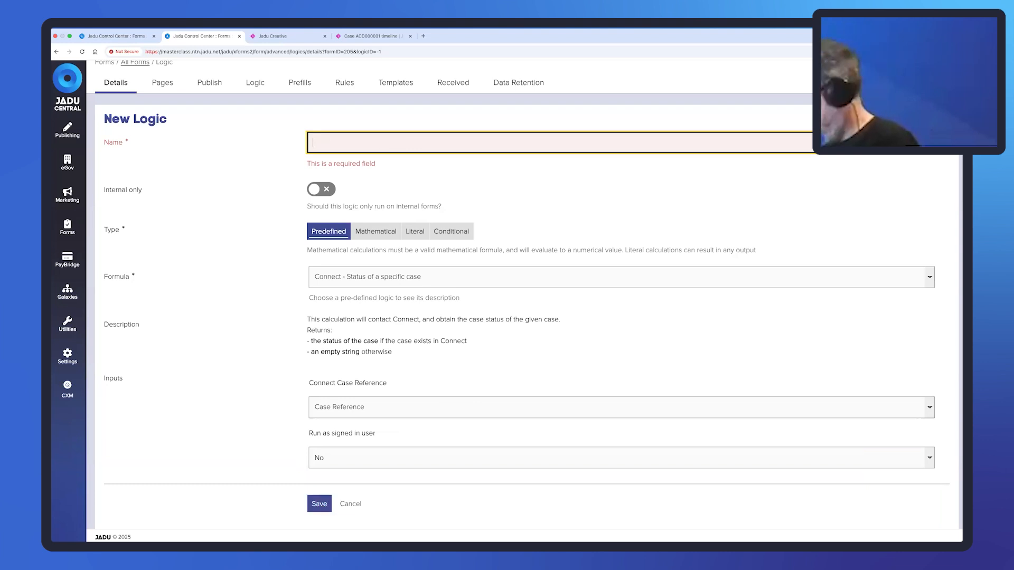
{"action": "type", "text": "Case Statu"}
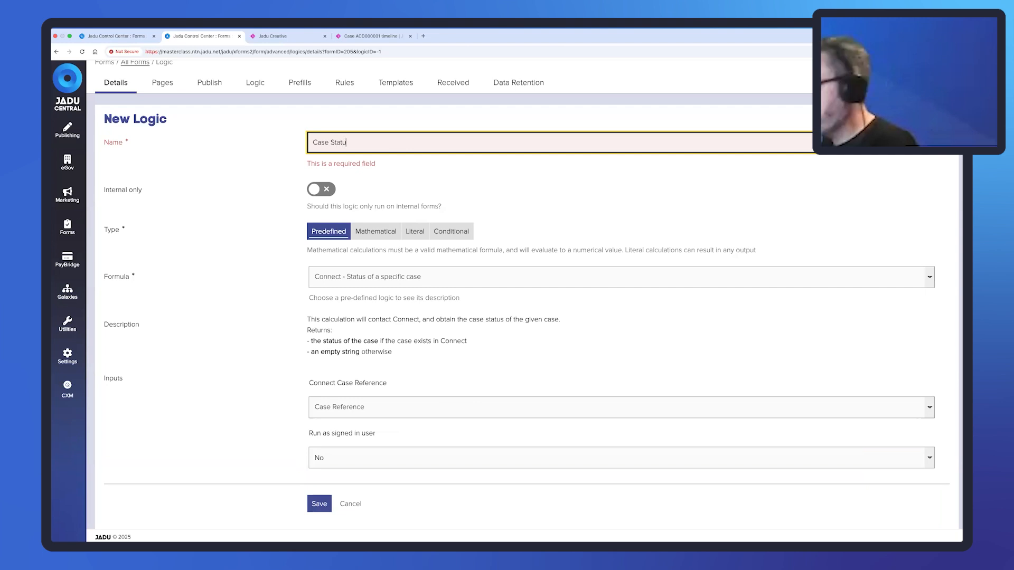
{"action": "type", "text": "s"}
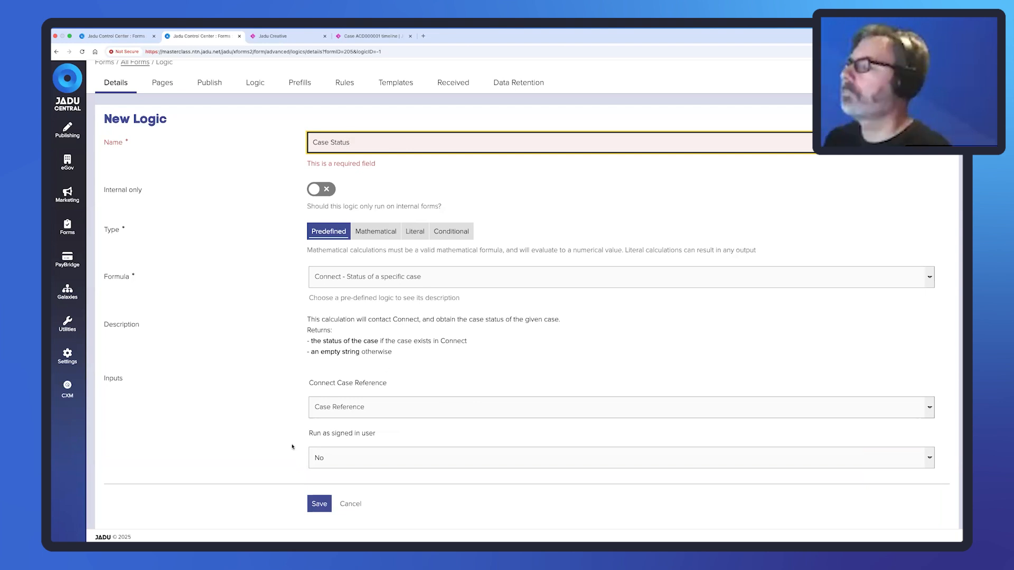
{"action": "left_click", "coordinate": [319, 503]}
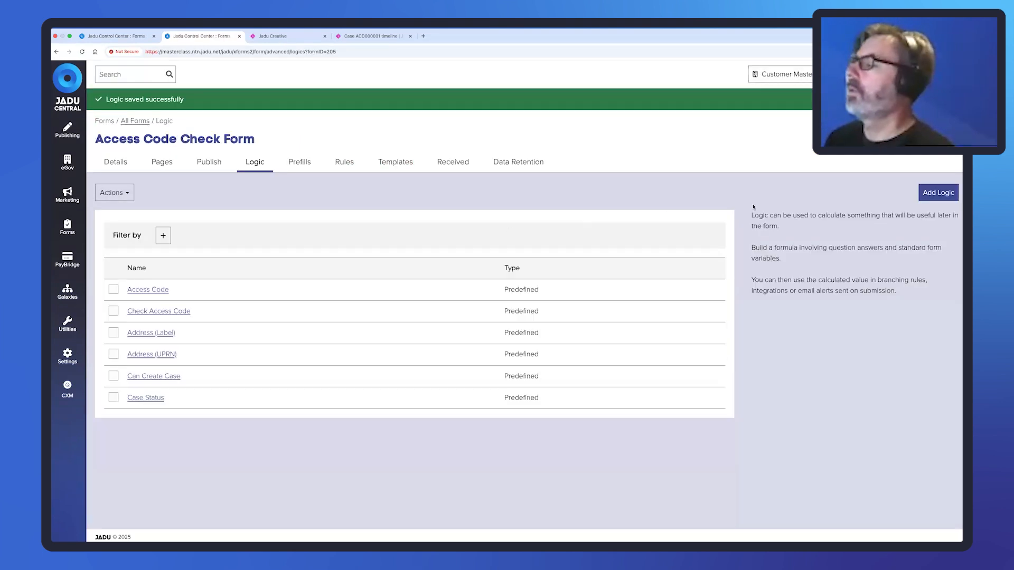
Start a Predefined logic, search formulas for 'connect' without choosing one, then return to the form's pages.
{"action": "left_click", "coordinate": [938, 192]}
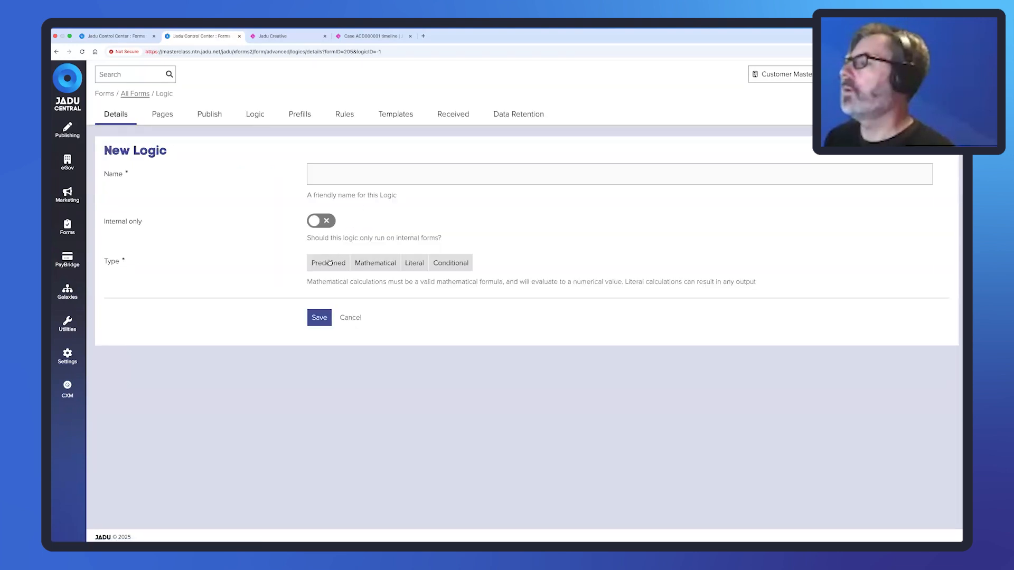
{"action": "left_click", "coordinate": [330, 262]}
{"action": "left_click", "coordinate": [364, 312]}
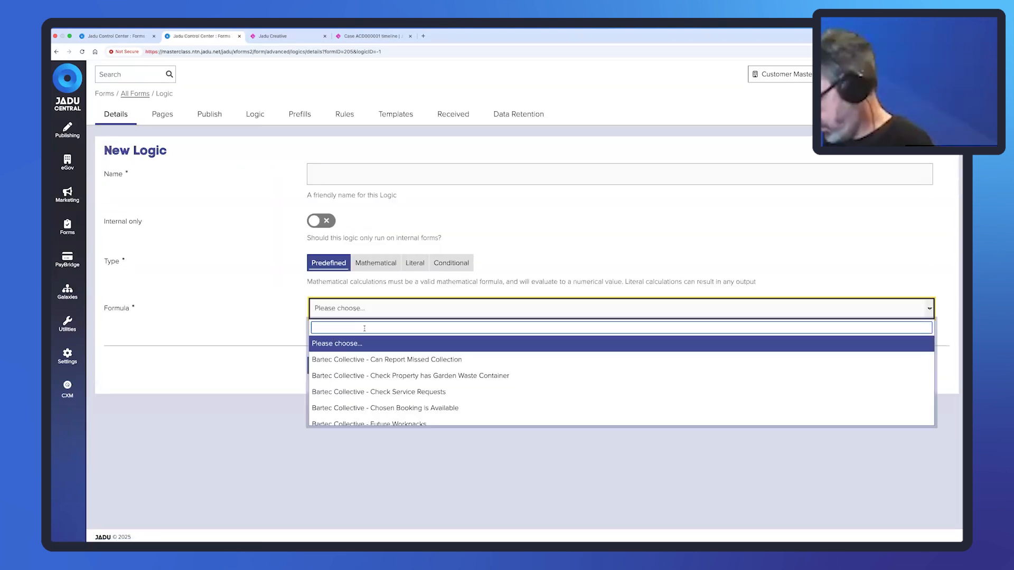
{"action": "type", "text": "connect"}
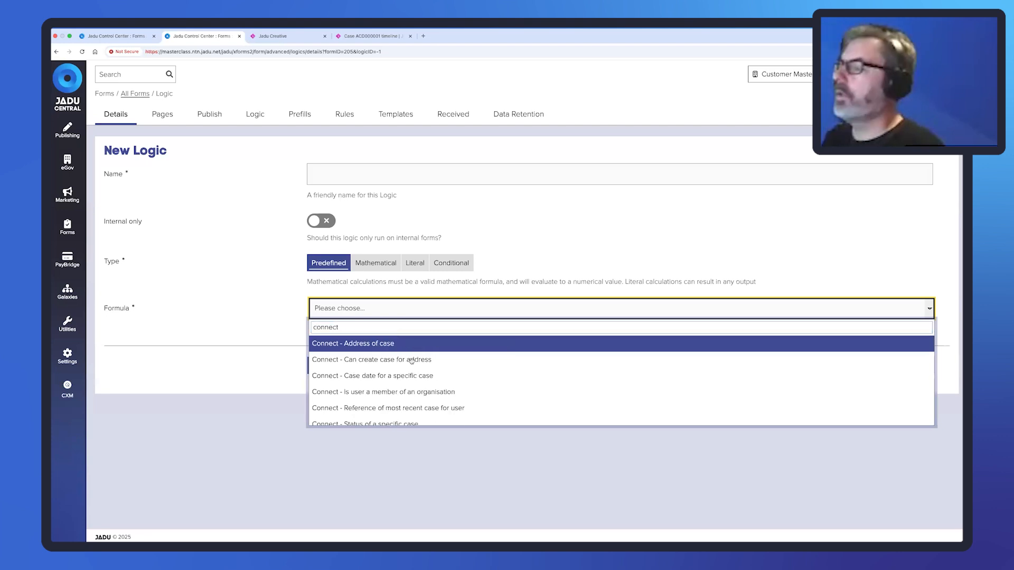
{"action": "scroll", "coordinate": [426, 375], "scroll_direction": "down", "scroll_amount": 5}
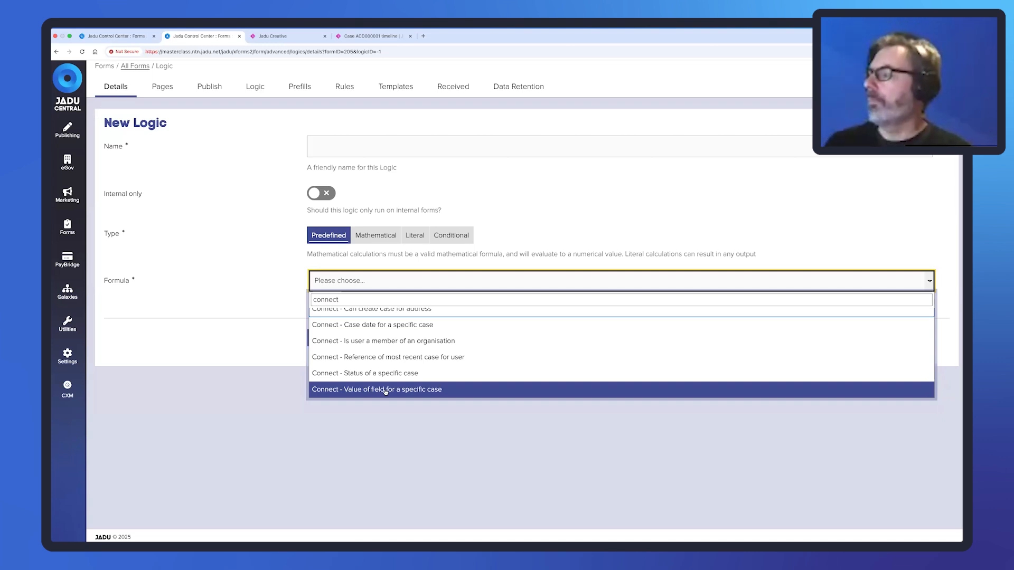
{"action": "left_click", "coordinate": [250, 270]}
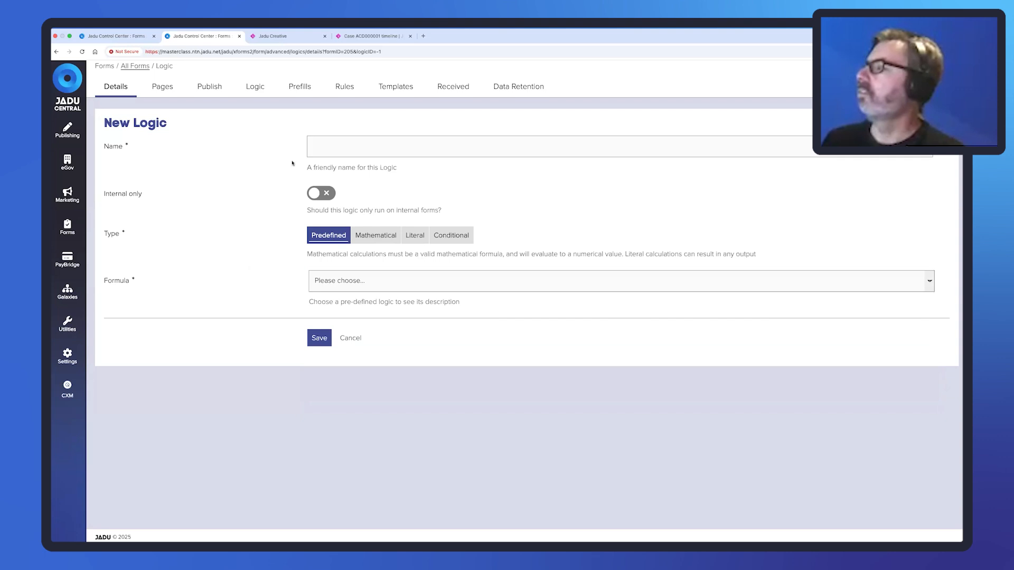
{"action": "left_click", "coordinate": [161, 87]}
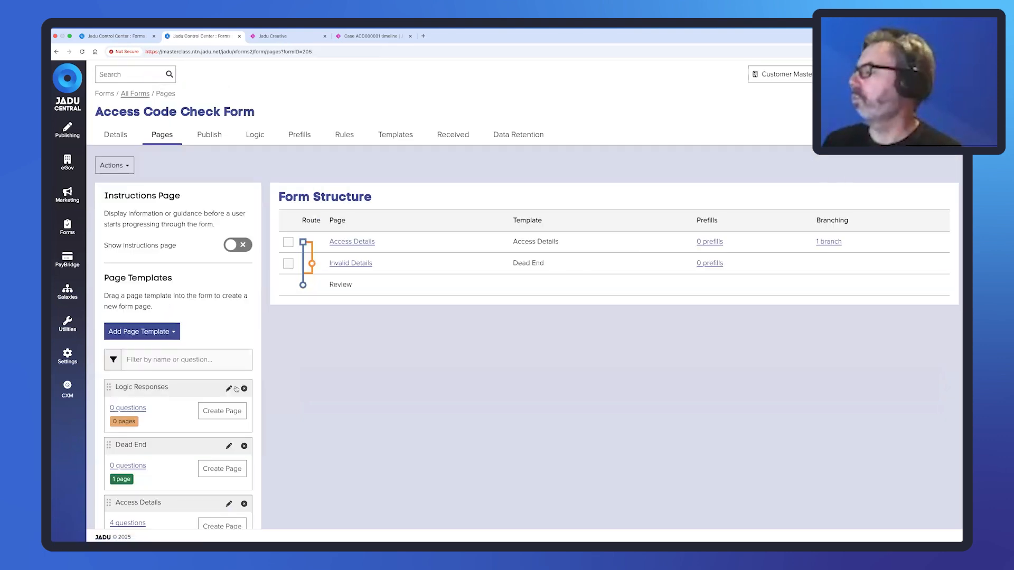
Drag the Logic Responses template into Form Structure and focus its Page instructions.
{"action": "left_click_drag", "start_coordinate": [109, 389], "coordinate": [298, 391]}
{"action": "scroll", "coordinate": [406, 412], "scroll_direction": "down", "scroll_amount": 2}
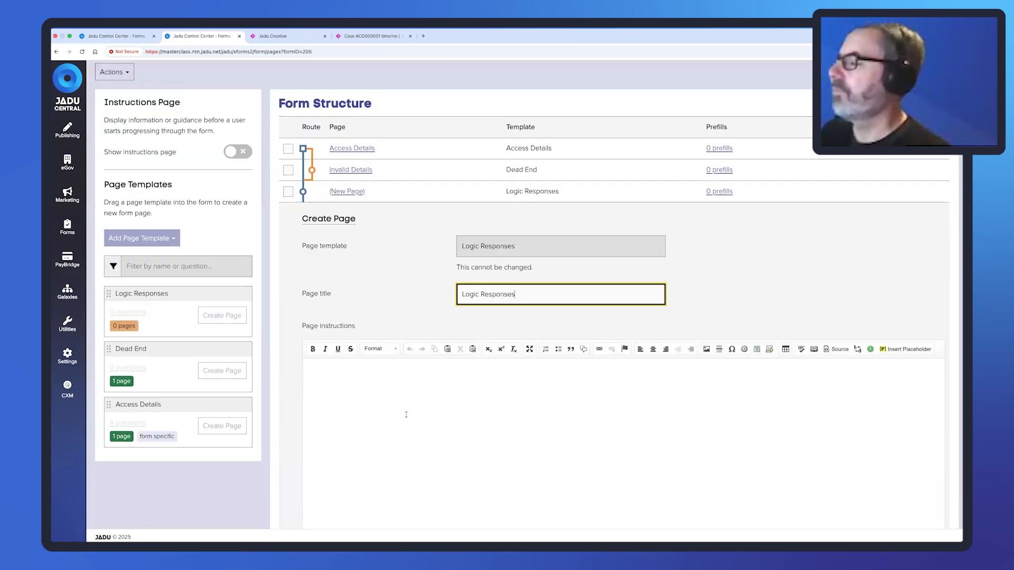
{"action": "left_click", "coordinate": [405, 409]}
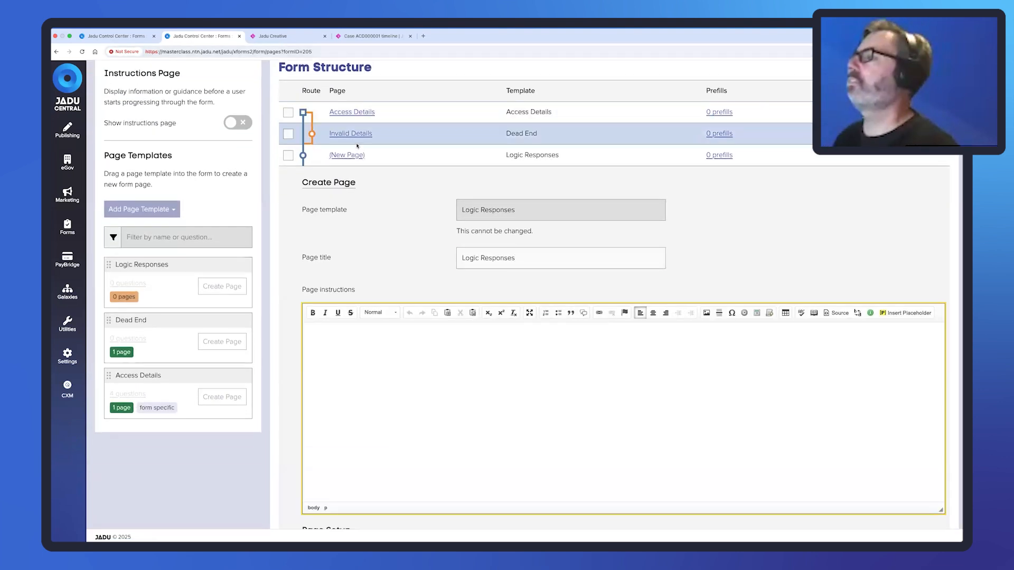
{"action": "scroll", "coordinate": [295, 132], "scroll_direction": "up", "scroll_amount": 2}
Open the form's logic list in a new tab and copy the Address (Label) link.
{"action": "right_click", "coordinate": [261, 108]}
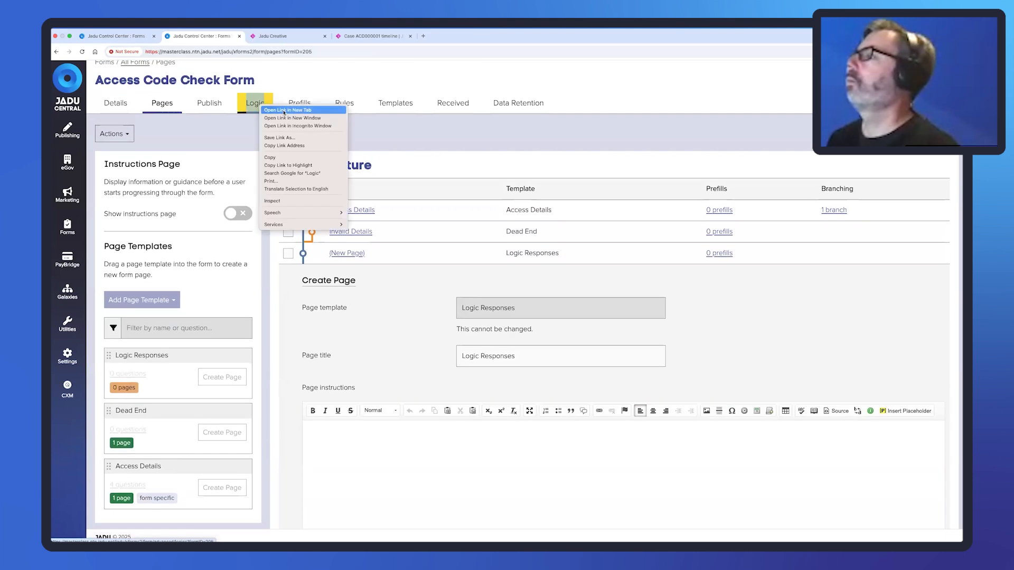
{"action": "left_click", "coordinate": [296, 110]}
{"action": "left_click", "coordinate": [278, 45]}
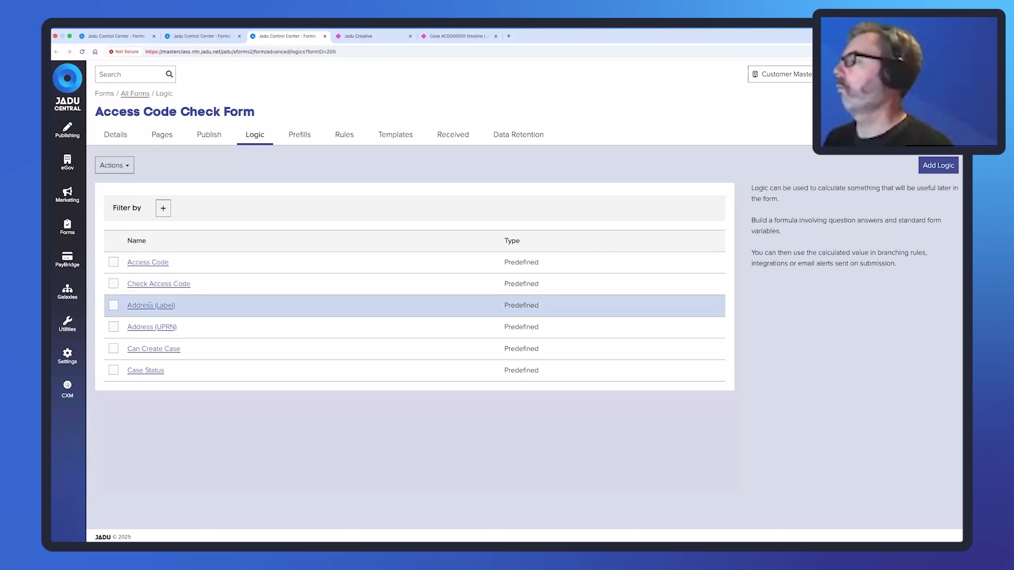
{"action": "left_click_drag", "start_coordinate": [176, 306], "coordinate": [127, 305]}
{"action": "key", "text": "super+c"}
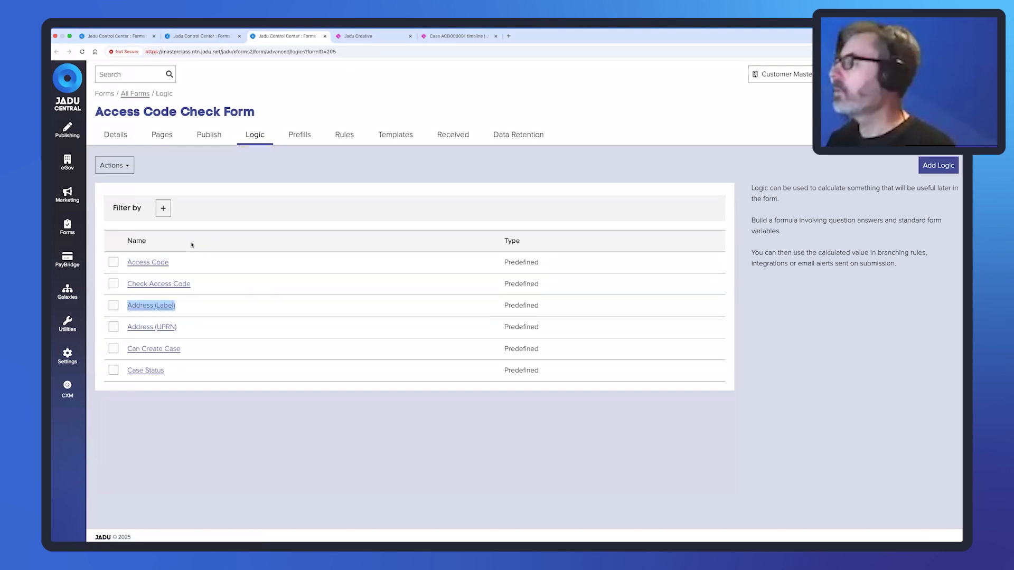
{"action": "left_click", "coordinate": [174, 36]}
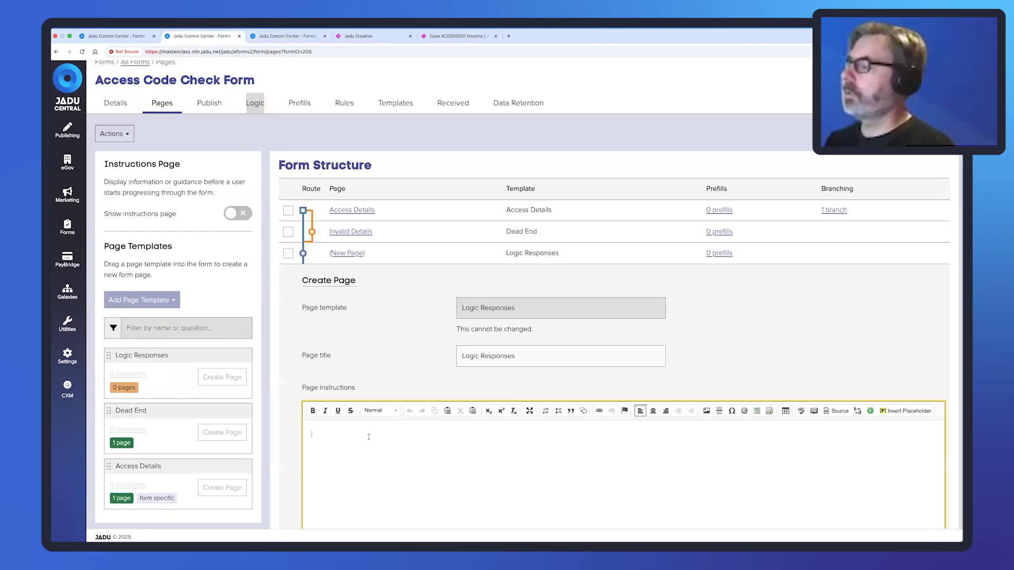
Add 'Address (Label):' as plain text with its logic placeholder to the instructions.
{"action": "key", "text": "super+v"}
{"action": "left_click_drag", "start_coordinate": [355, 434], "coordinate": [308, 431]}
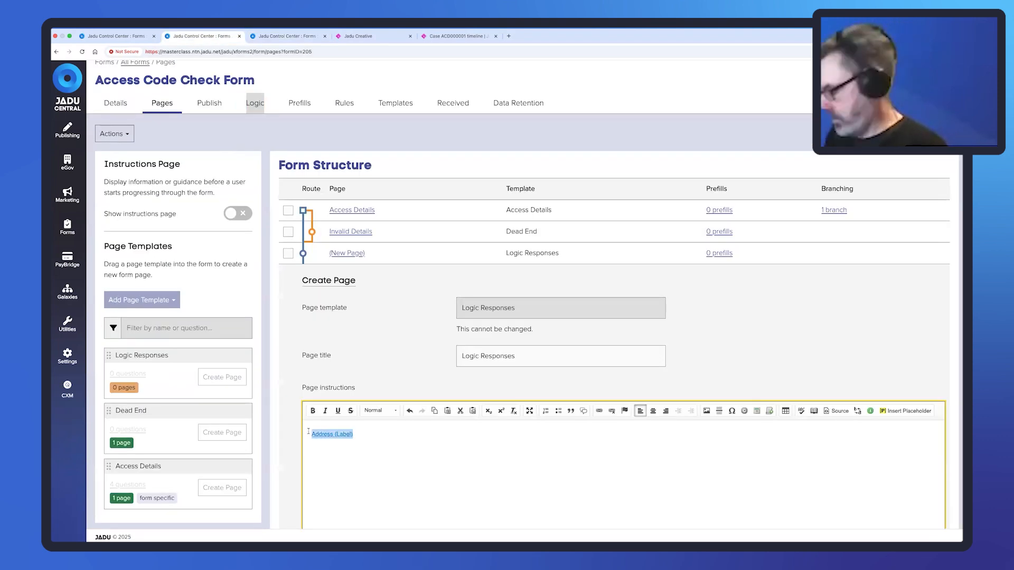
{"action": "key", "text": "BackSpace"}
{"action": "key", "text": "super+shift+v"}
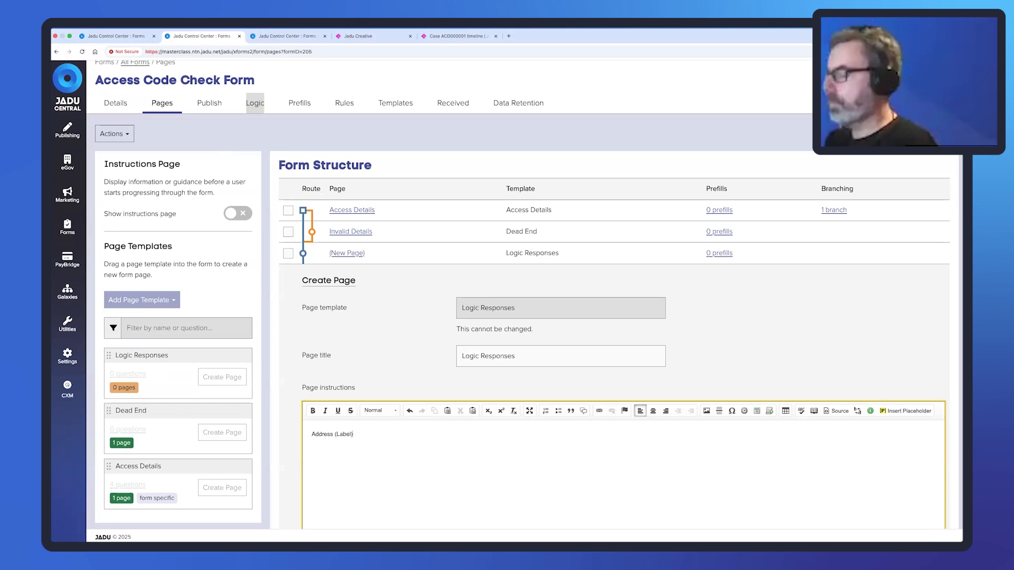
{"action": "type", "text": ":"}
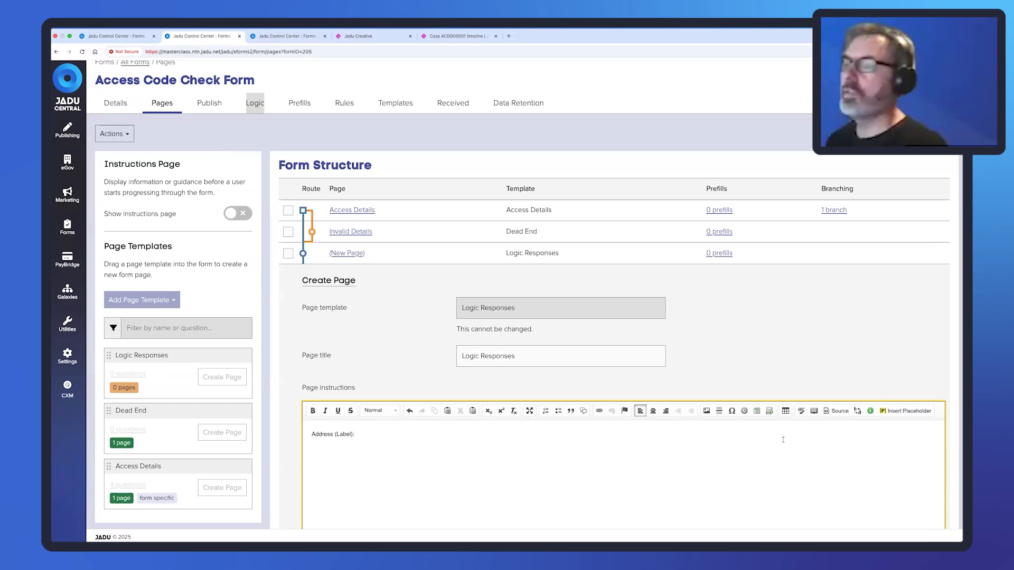
{"action": "left_click", "coordinate": [906, 410]}
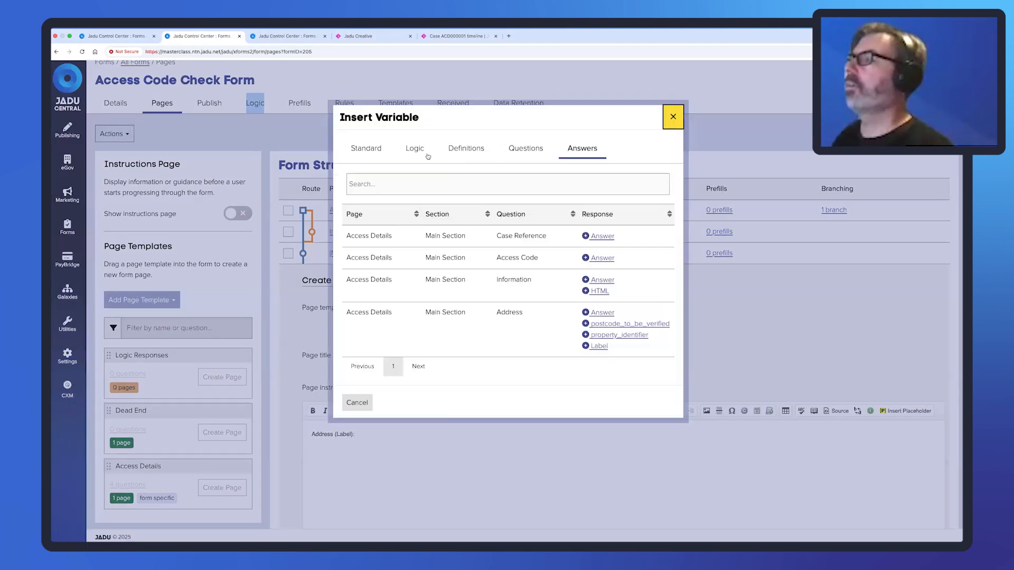
{"action": "left_click", "coordinate": [427, 155]}
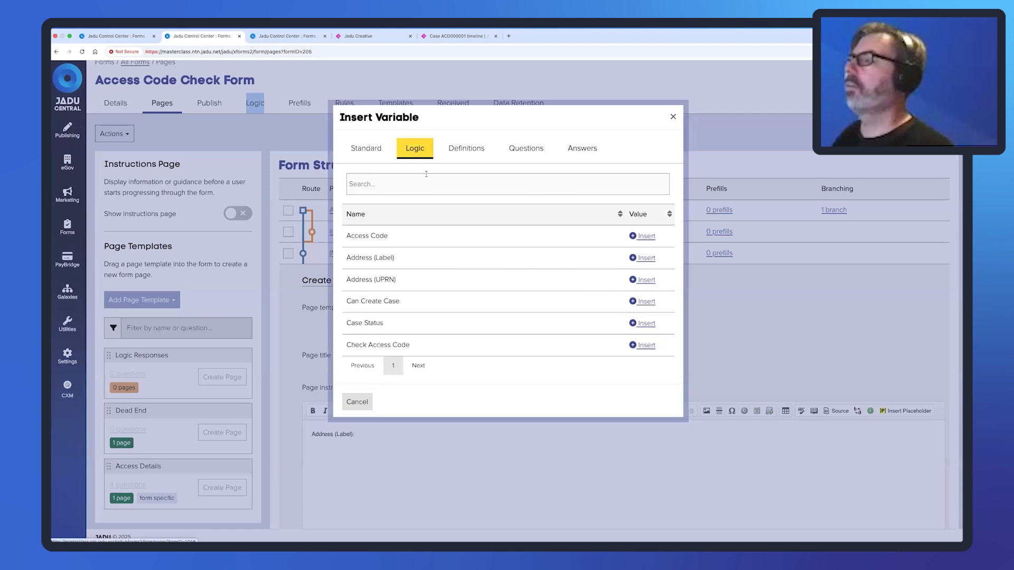
{"action": "left_click", "coordinate": [644, 259]}
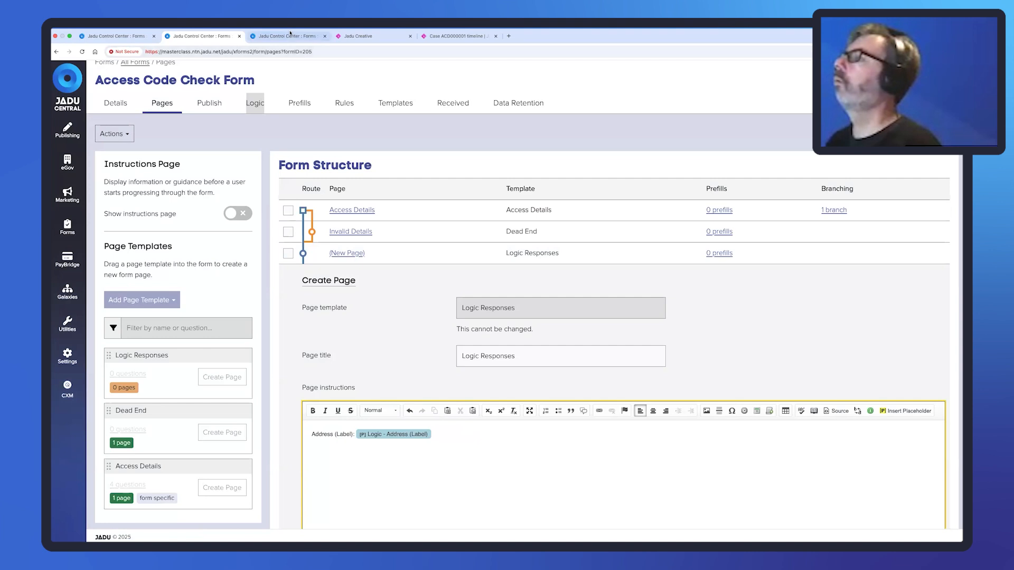
Add an 'Address (UPRN)' line with its logic placeholder.
{"action": "key", "text": "super+v"}
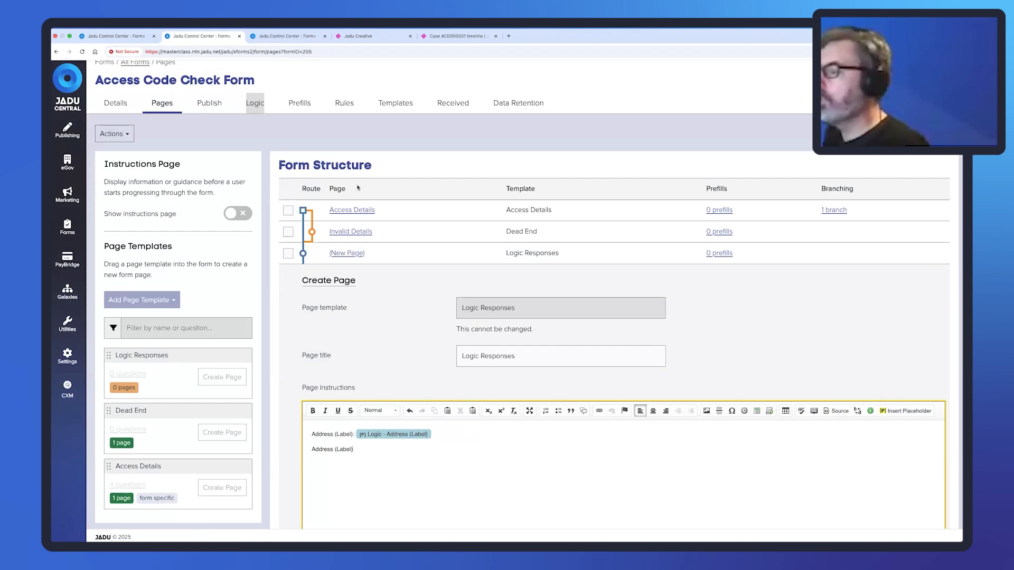
{"action": "key", "text": "shift+Left"}
{"action": "key", "text": "shift+Left"}
{"action": "key", "text": "shift+Left"}
{"action": "key", "text": "shift+Left"}
{"action": "key", "text": "shift+Left"}
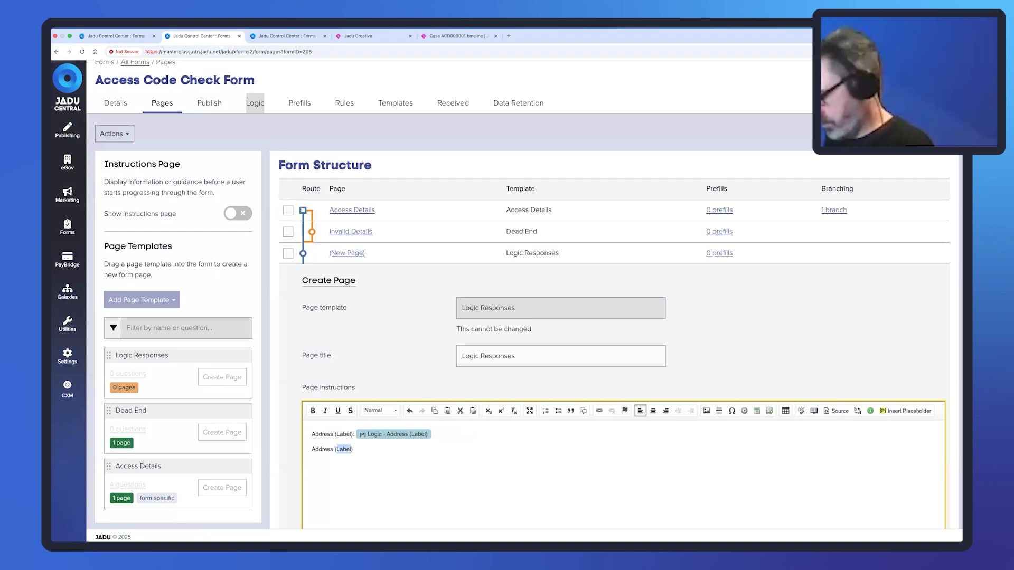
{"action": "type", "text": "UPRN"}
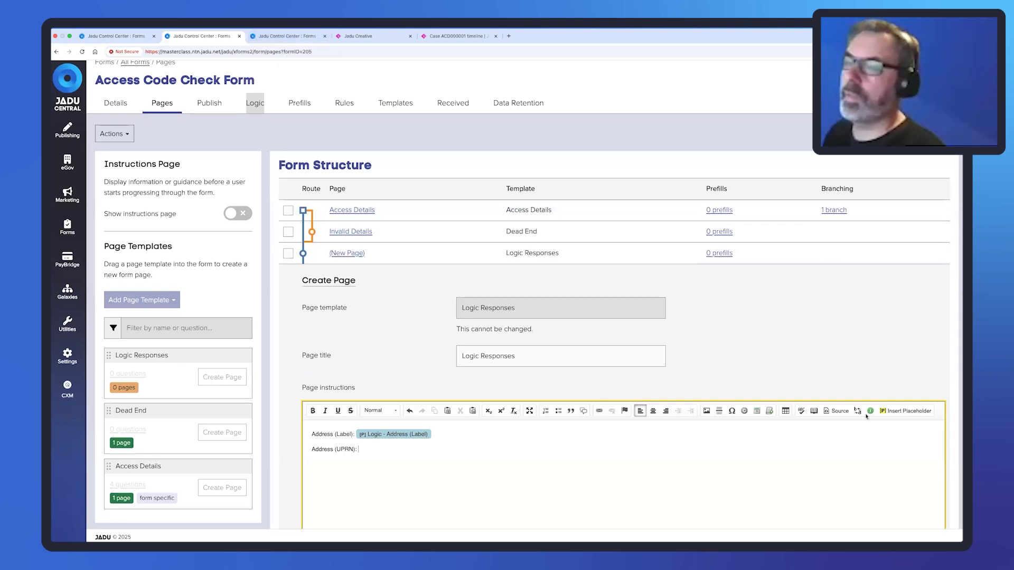
{"action": "left_click", "coordinate": [904, 411]}
{"action": "left_click", "coordinate": [415, 149]}
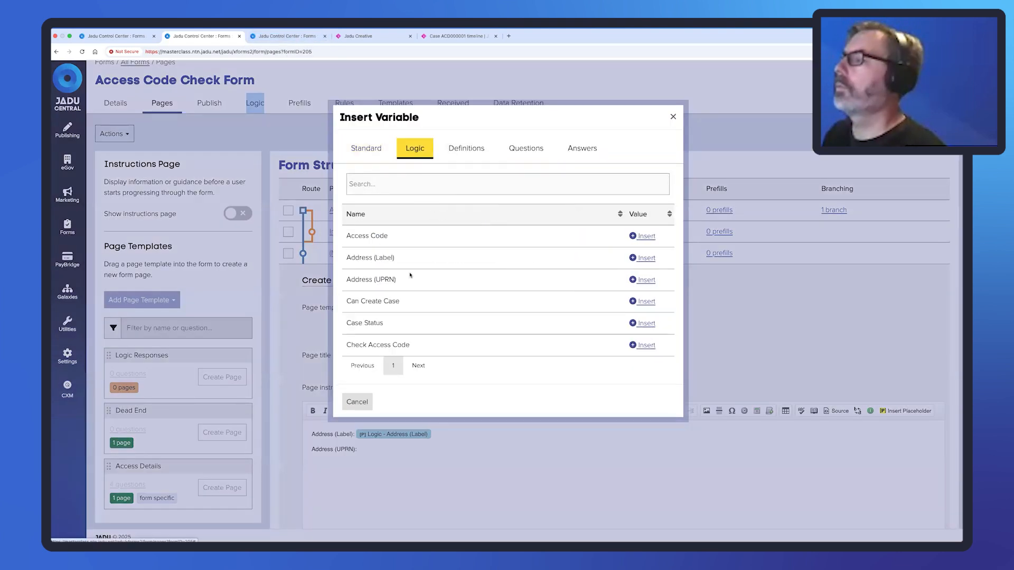
{"action": "left_click", "coordinate": [646, 280]}
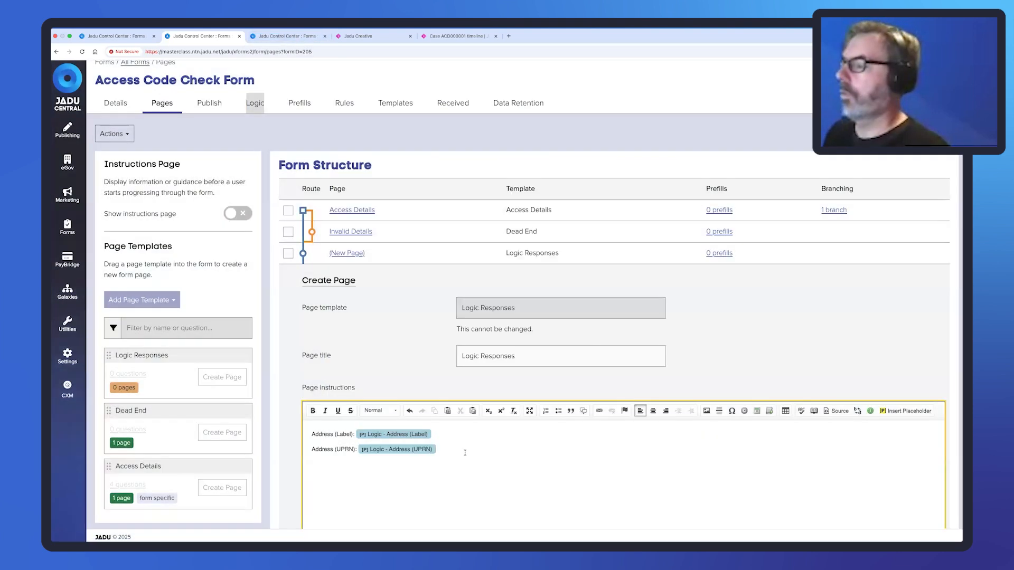
Add a 'Can Create Case' line with its logic placeholder.
{"action": "left_click", "coordinate": [269, 37]}
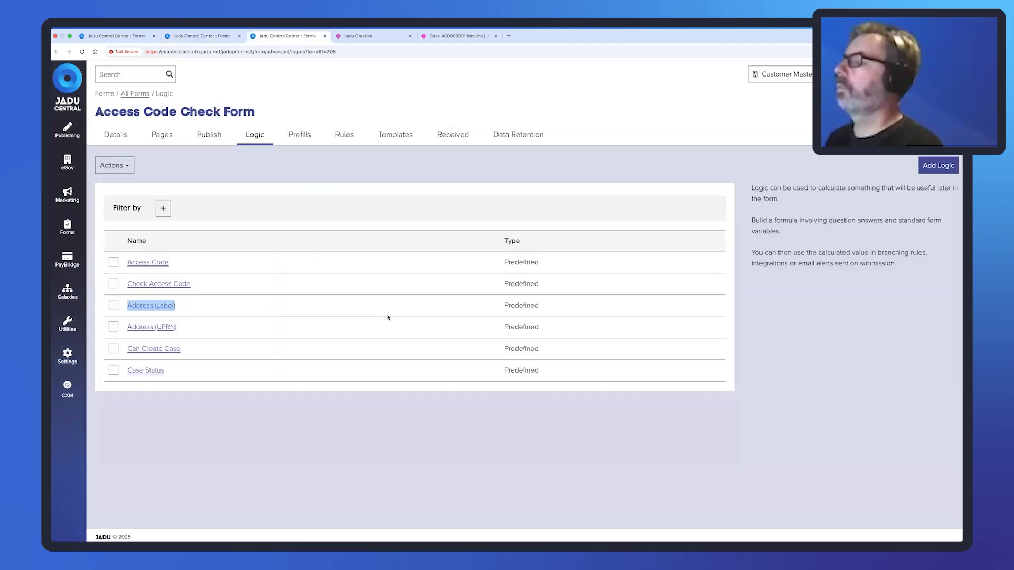
{"action": "right_click", "coordinate": [143, 350]}
{"action": "key", "text": "super+c"}
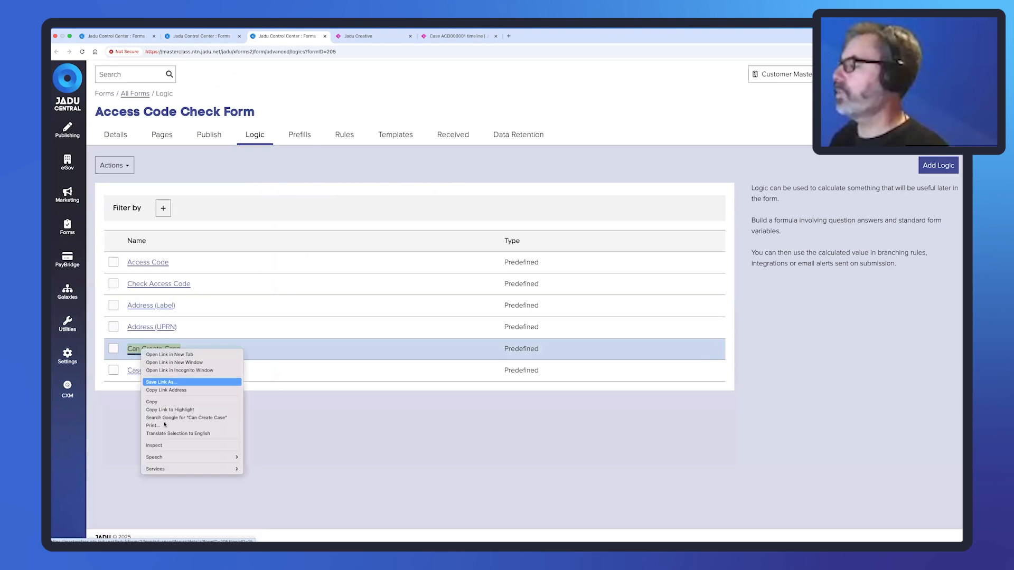
{"action": "left_click", "coordinate": [153, 401]}
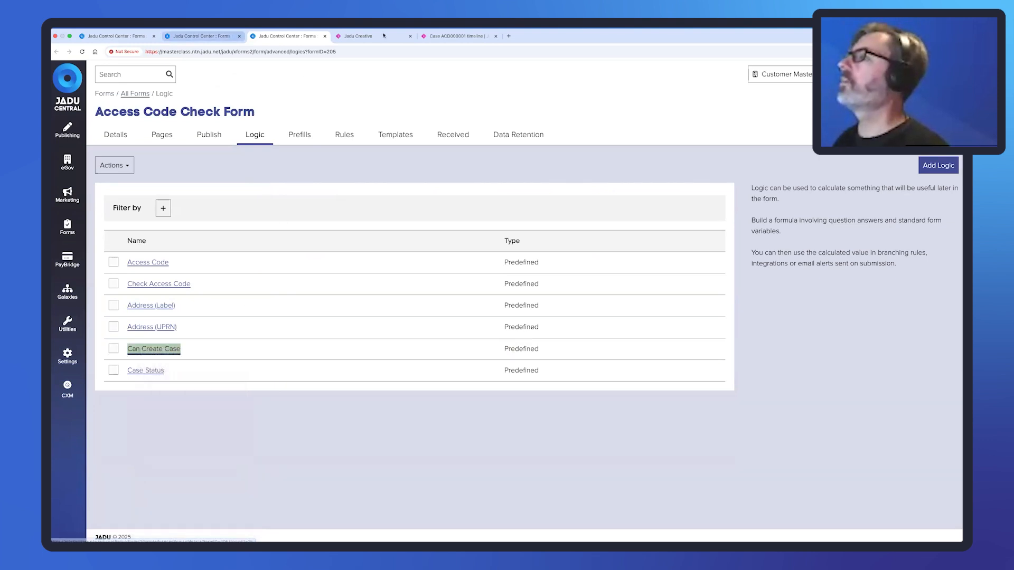
{"action": "left_click", "coordinate": [200, 36]}
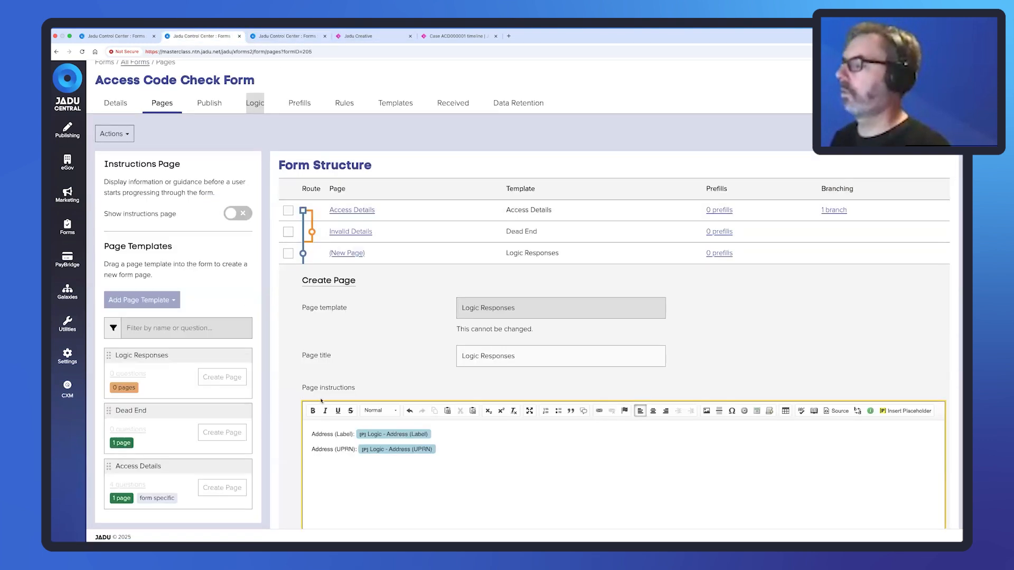
{"action": "key", "text": "super+v"}
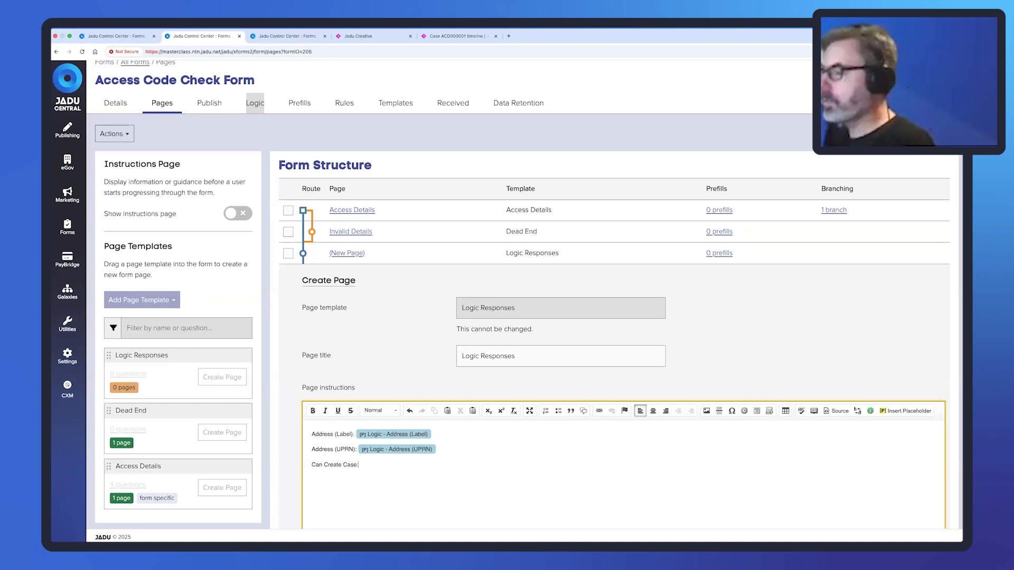
{"action": "left_click", "coordinate": [905, 411]}
{"action": "left_click", "coordinate": [414, 148]}
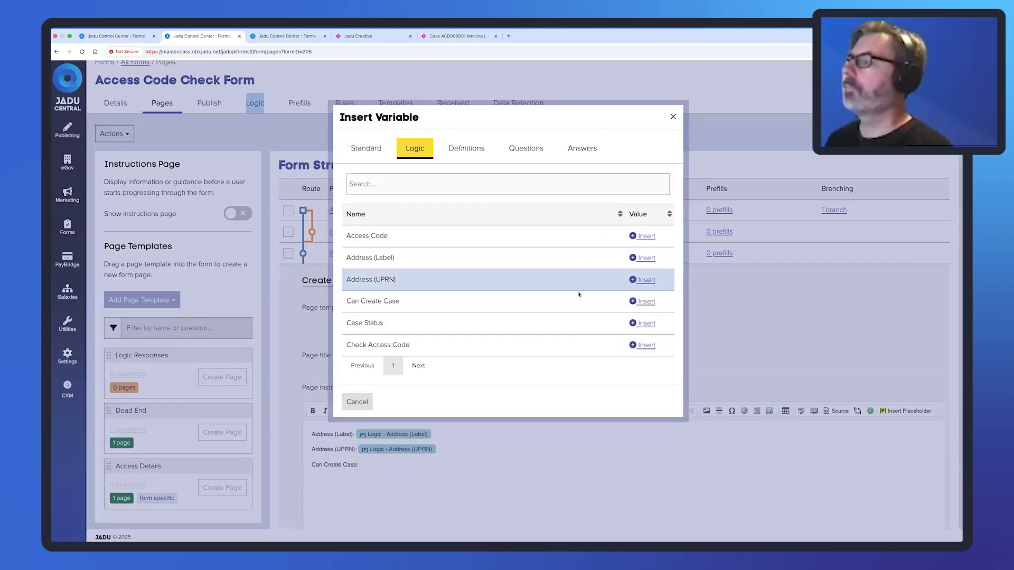
{"action": "left_click", "coordinate": [645, 302]}
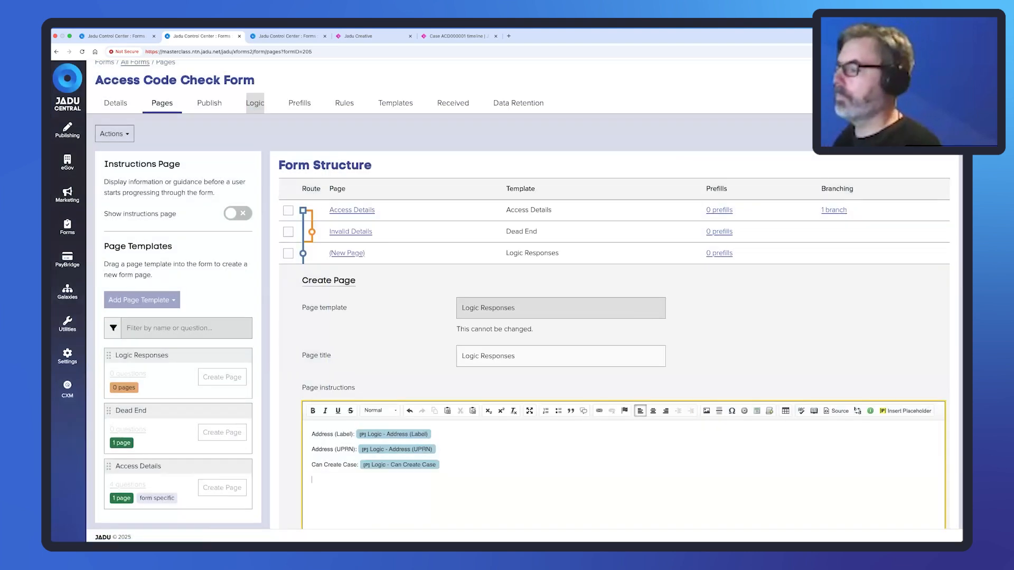
Add a 'Case Status' line with its logic placeholder.
{"action": "left_click", "coordinate": [272, 37]}
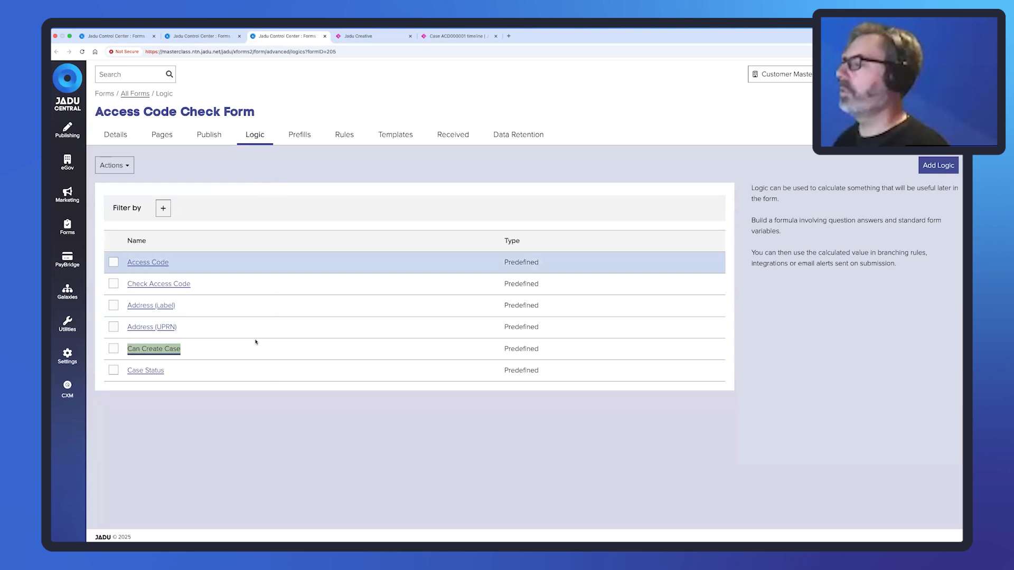
{"action": "right_click", "coordinate": [140, 372]}
{"action": "key", "text": "super+c"}
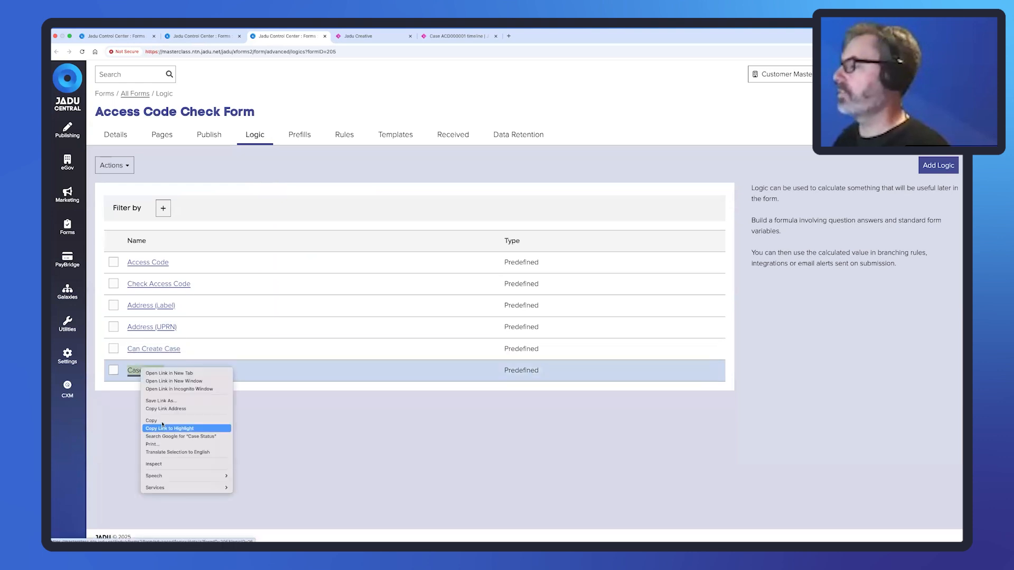
{"action": "left_click", "coordinate": [158, 420]}
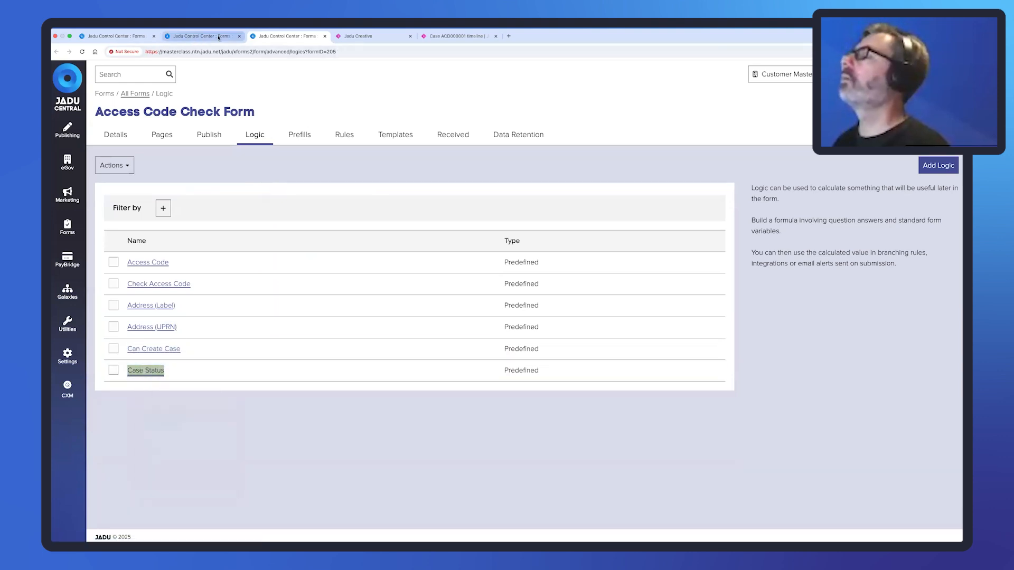
{"action": "left_click", "coordinate": [194, 36]}
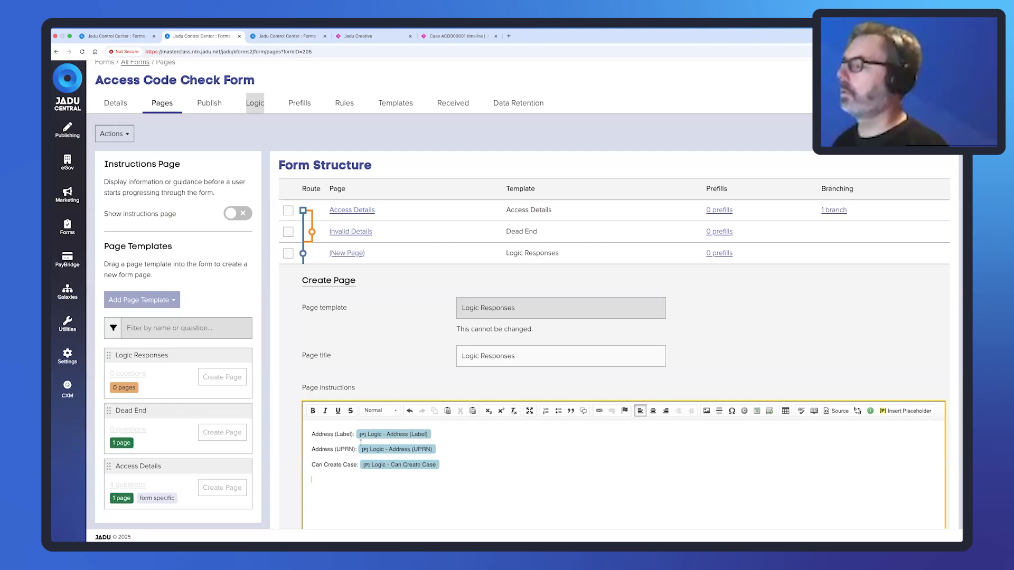
{"action": "left_click", "coordinate": [365, 478]}
{"action": "key", "text": "super+v"}
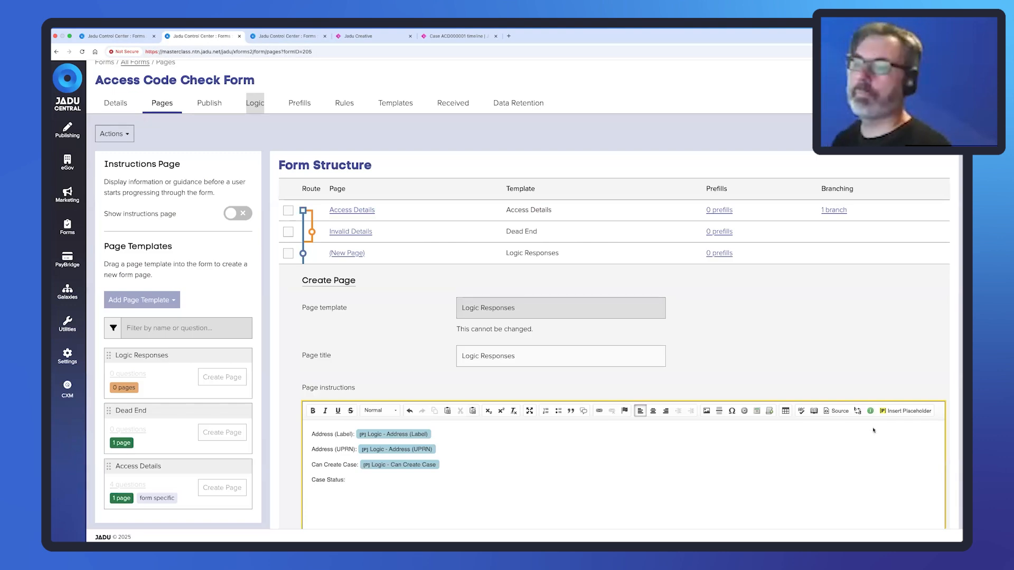
{"action": "left_click", "coordinate": [905, 412]}
{"action": "left_click", "coordinate": [413, 148]}
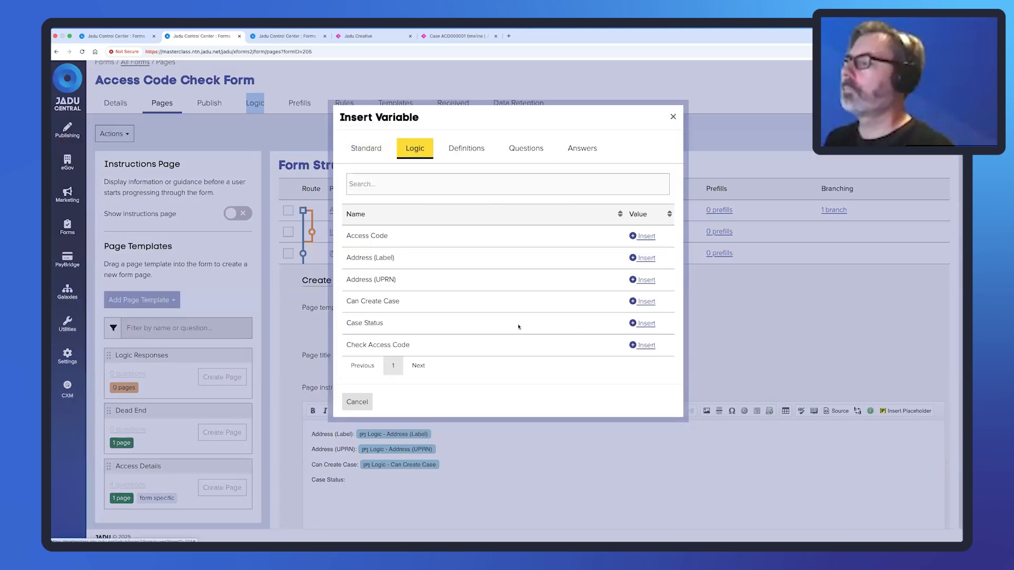
{"action": "left_click", "coordinate": [640, 324]}
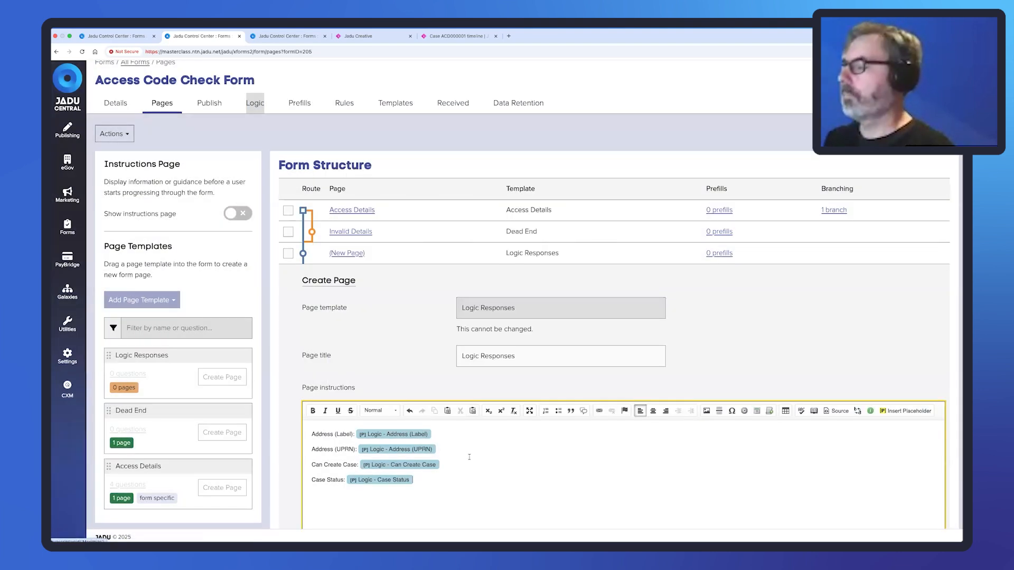
Save the Logic Responses page.
{"action": "scroll", "coordinate": [393, 498], "scroll_direction": "down", "scroll_amount": 3}
{"action": "scroll", "coordinate": [394, 498], "scroll_direction": "down", "scroll_amount": 2}
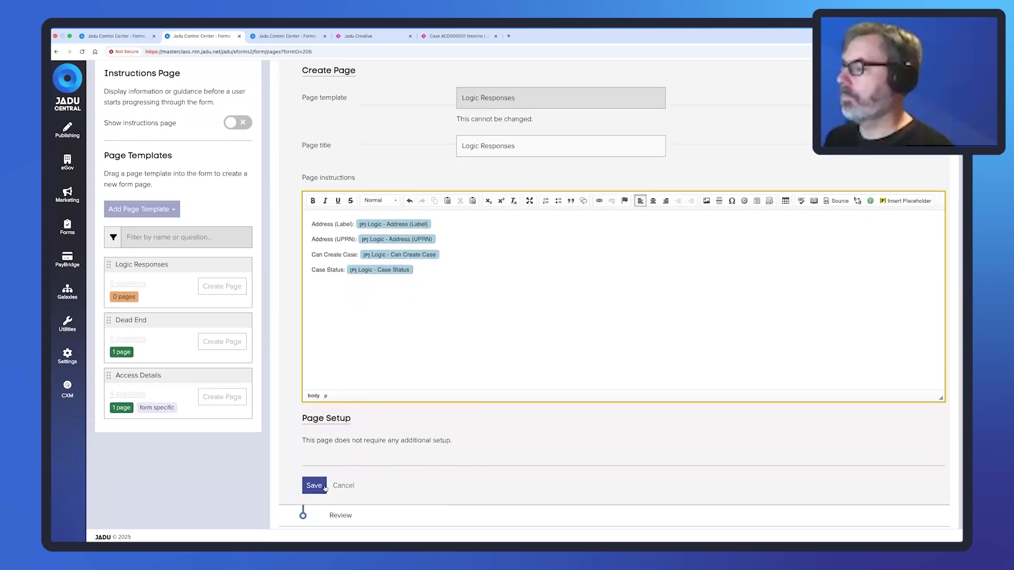
{"action": "left_click", "coordinate": [316, 487]}
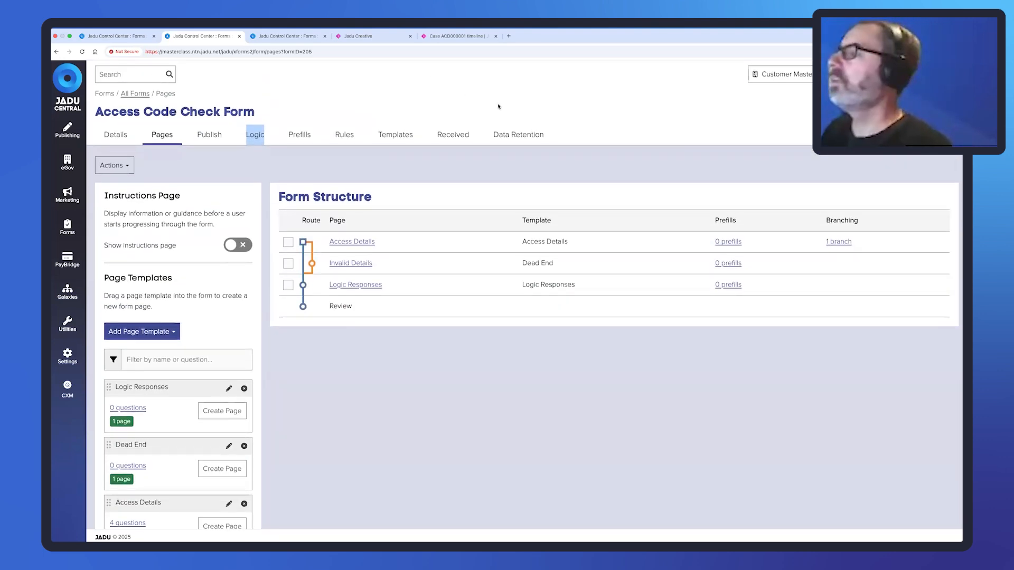
Reload a fresh check form and paste the demo case's reference into Case Reference.
{"action": "key", "text": "ctrl+Right"}
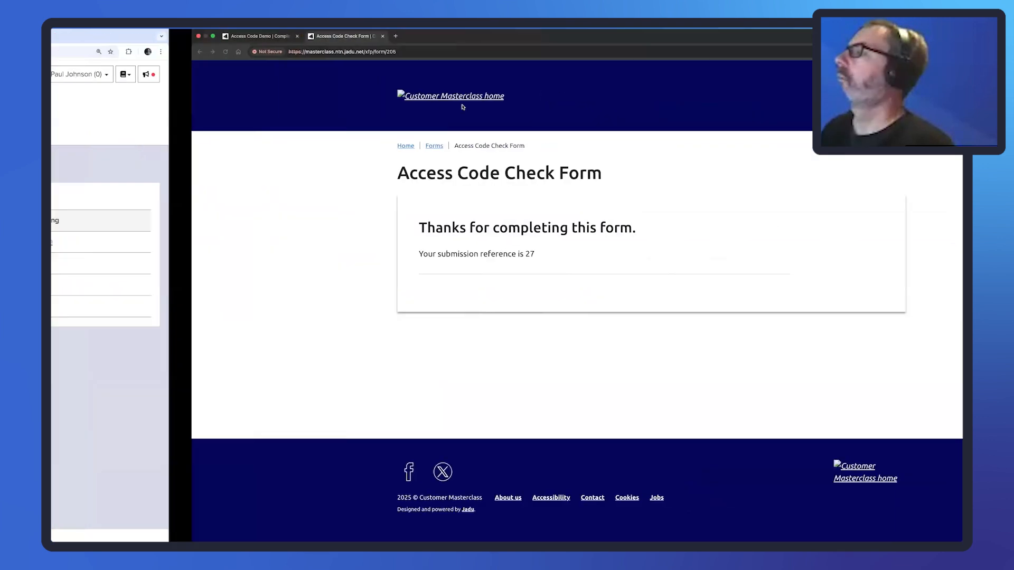
{"action": "left_click", "coordinate": [286, 52]}
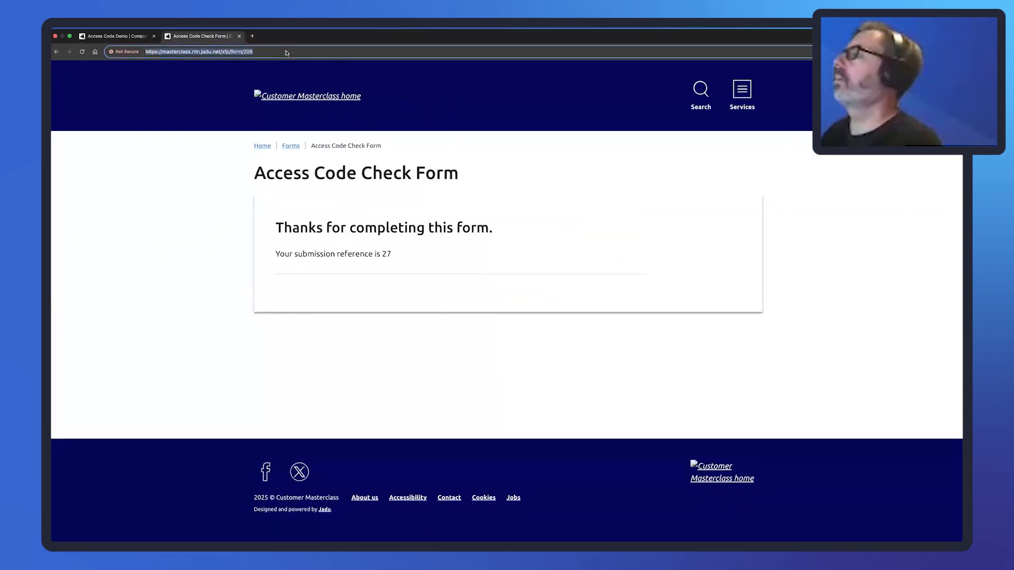
{"action": "key", "text": "Return"}
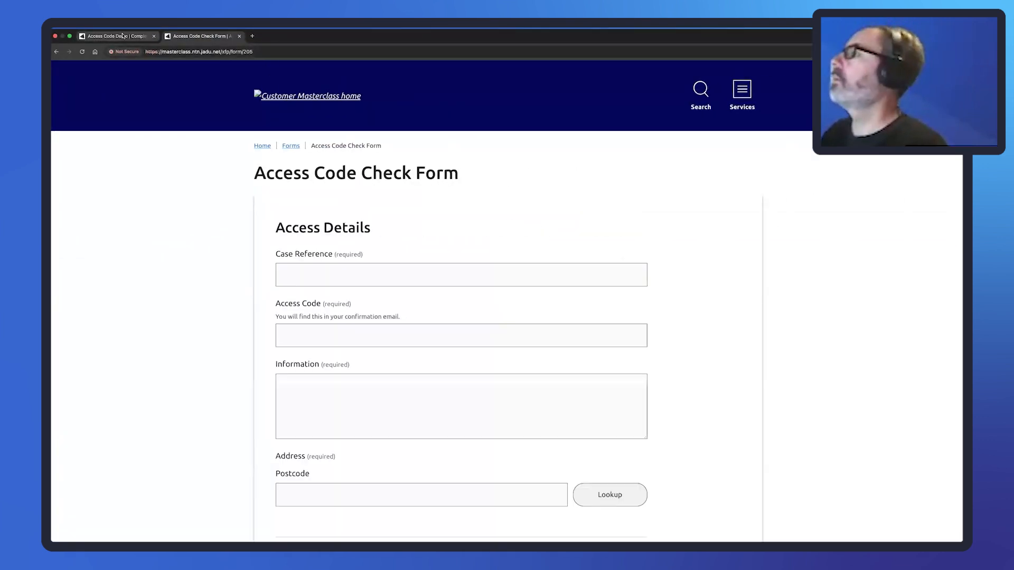
{"action": "left_click", "coordinate": [139, 36]}
{"action": "left_click_drag", "start_coordinate": [377, 250], "coordinate": [344, 252]}
{"action": "key", "text": "super+c"}
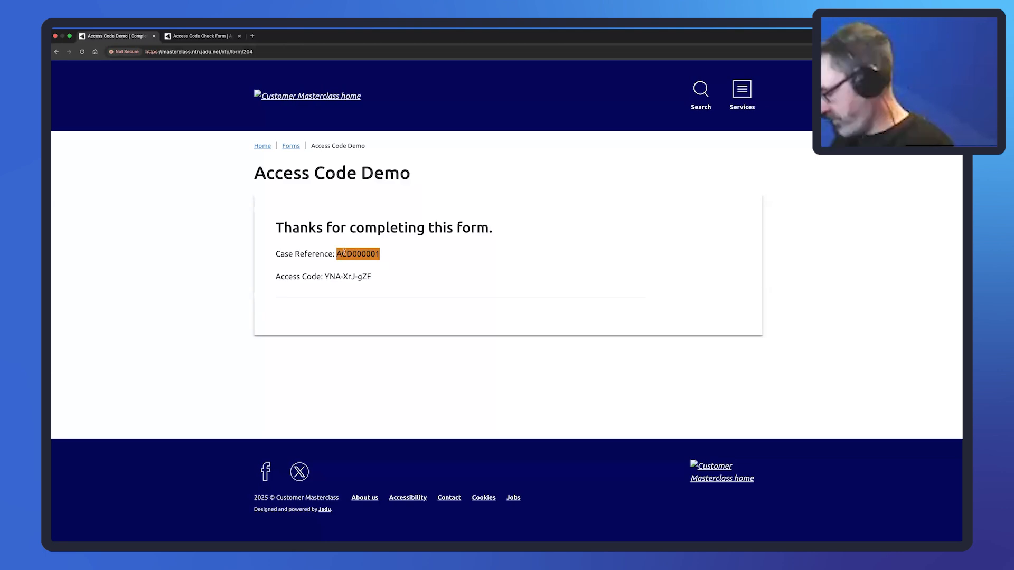
{"action": "left_click", "coordinate": [200, 36]}
{"action": "left_click", "coordinate": [354, 282]}
{"action": "key", "text": "super+v"}
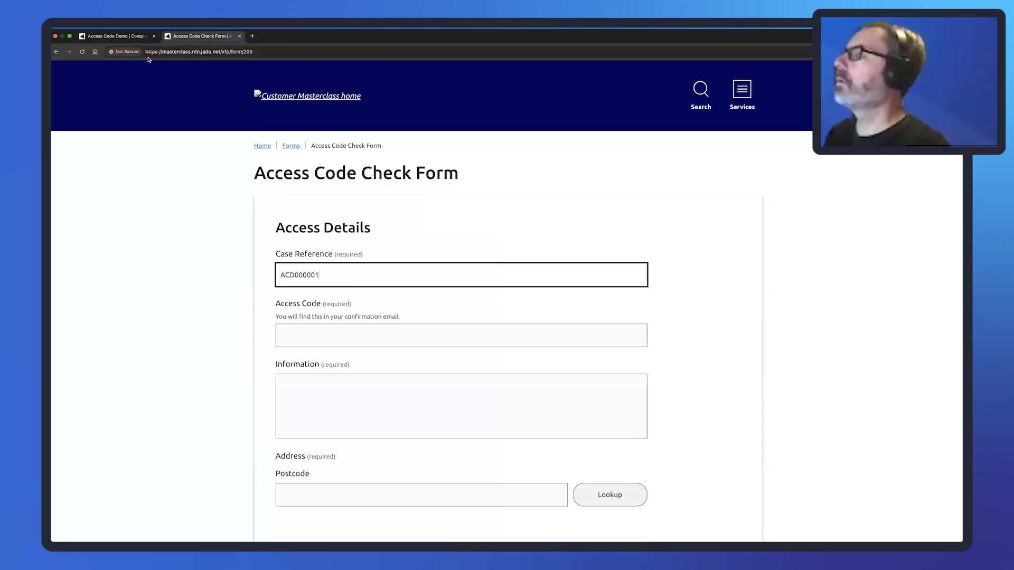
Copy the demo's access code into the Access Code field.
{"action": "left_click", "coordinate": [116, 44]}
{"action": "left_click_drag", "start_coordinate": [373, 277], "coordinate": [327, 279]}
{"action": "key", "text": "super+c"}
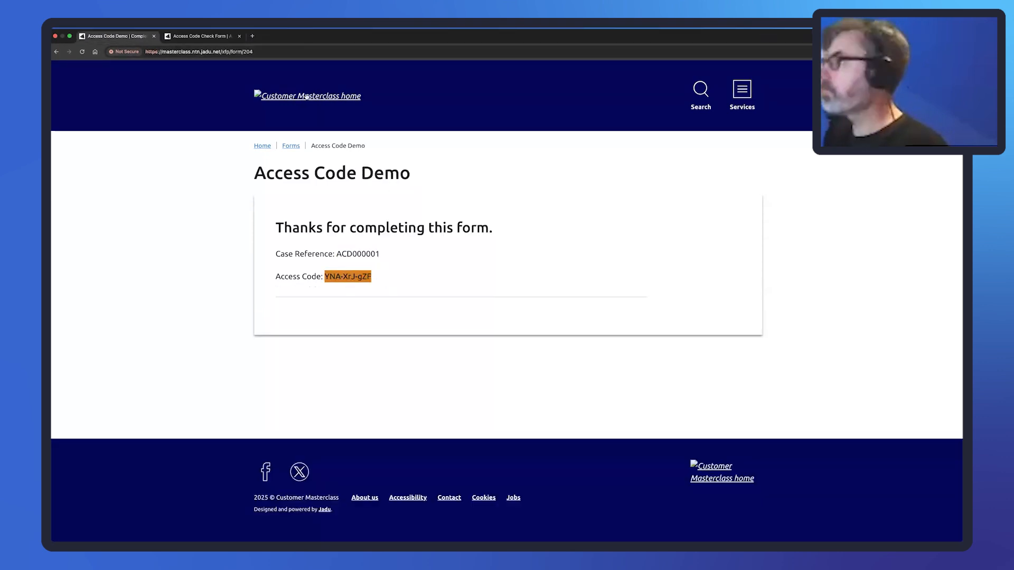
{"action": "left_click", "coordinate": [203, 37]}
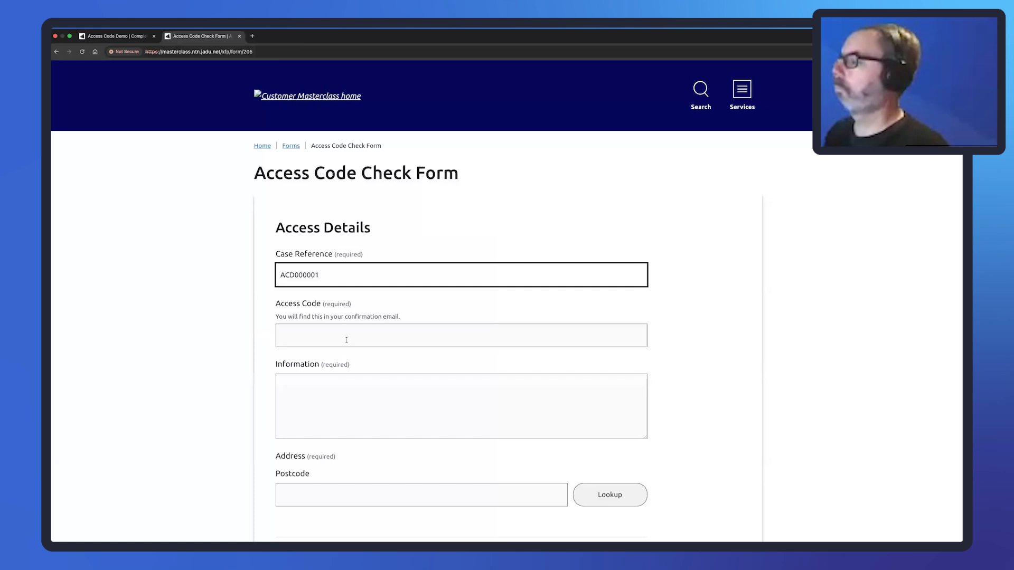
{"action": "left_click", "coordinate": [346, 340]}
{"action": "key", "text": "super+v"}
Enter 'Test' as information, look up postcode LE19 1RJ, pick an address and submit.
{"action": "left_click", "coordinate": [362, 391]}
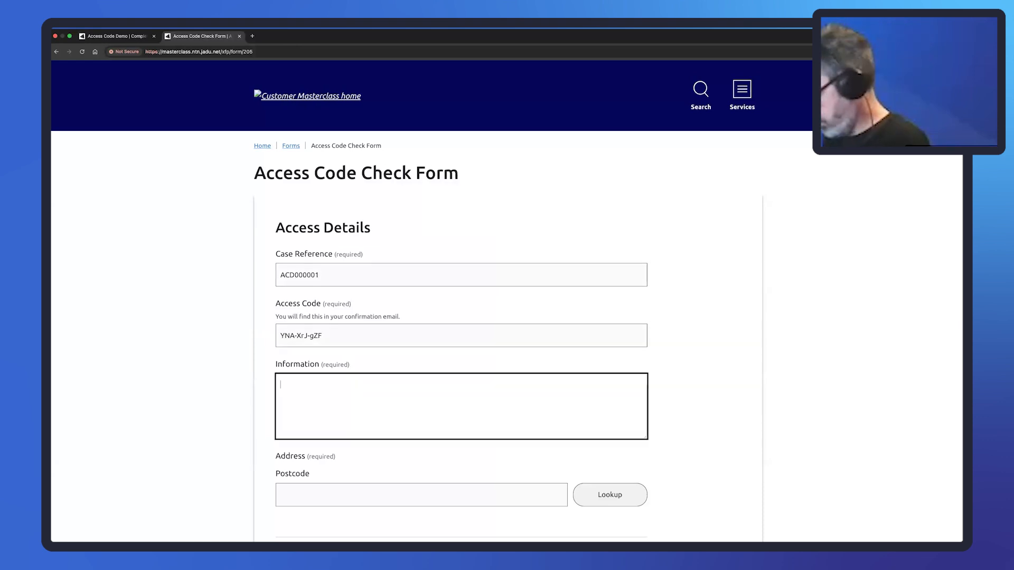
{"action": "type", "text": "Test"}
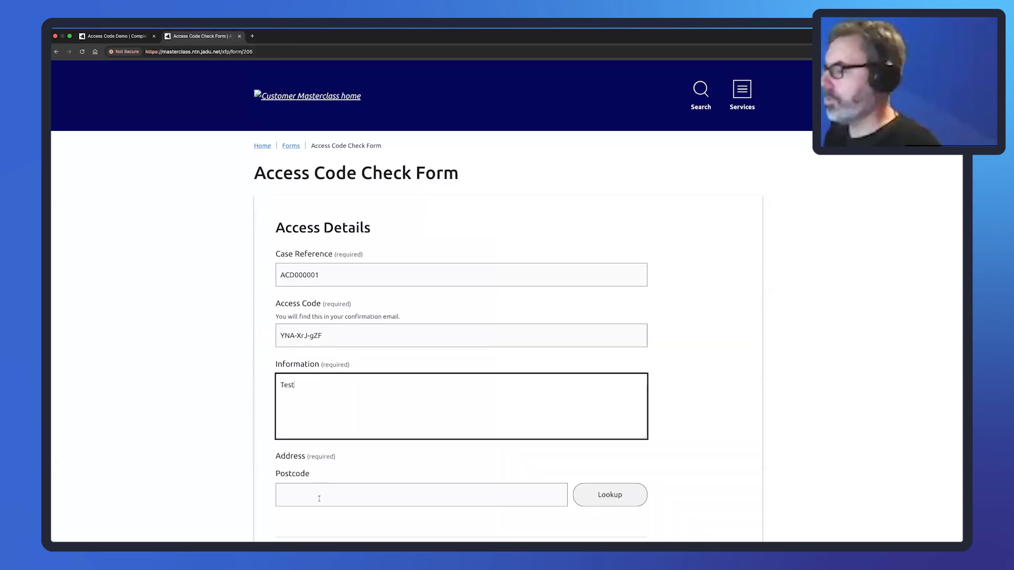
{"action": "left_click", "coordinate": [319, 499]}
{"action": "type", "text": "LE1"}
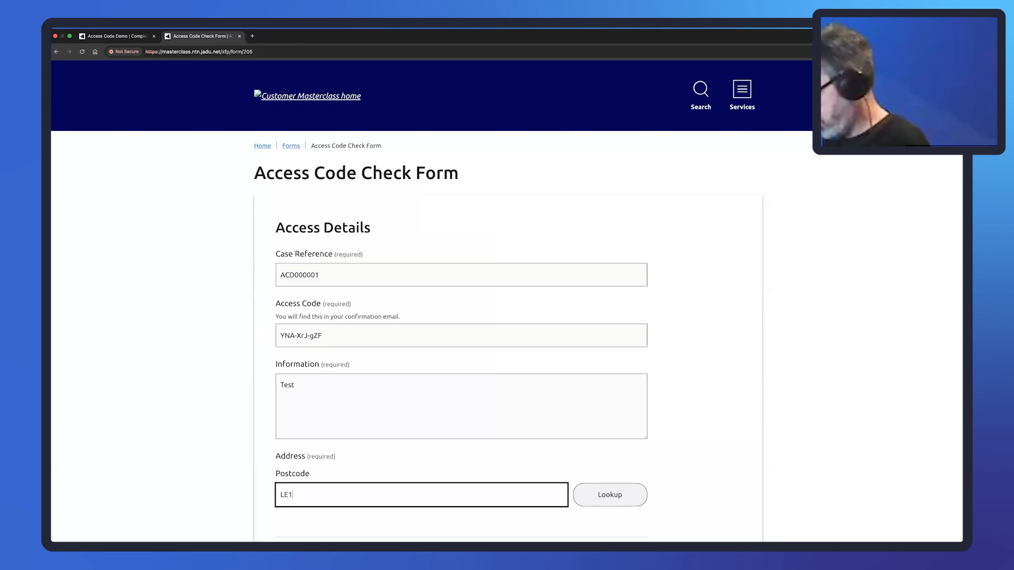
{"action": "type", "text": "9 1RJ"}
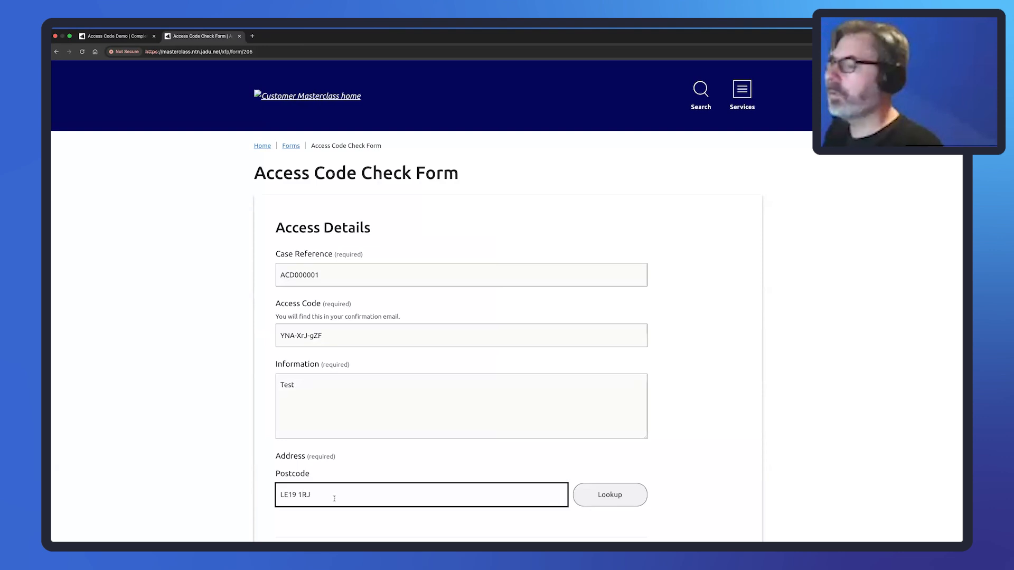
{"action": "left_click", "coordinate": [595, 502]}
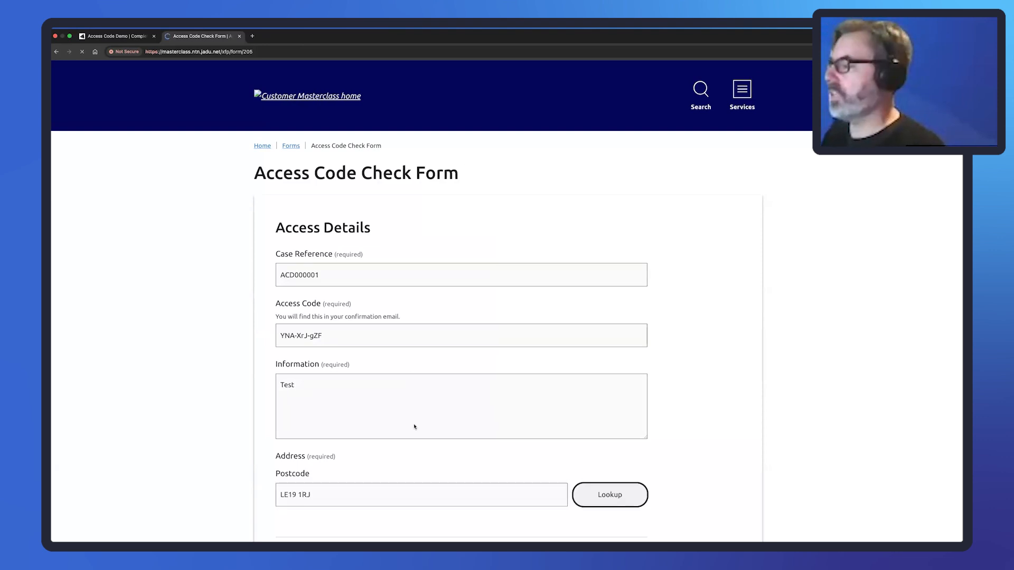
{"action": "left_click", "coordinate": [366, 306]}
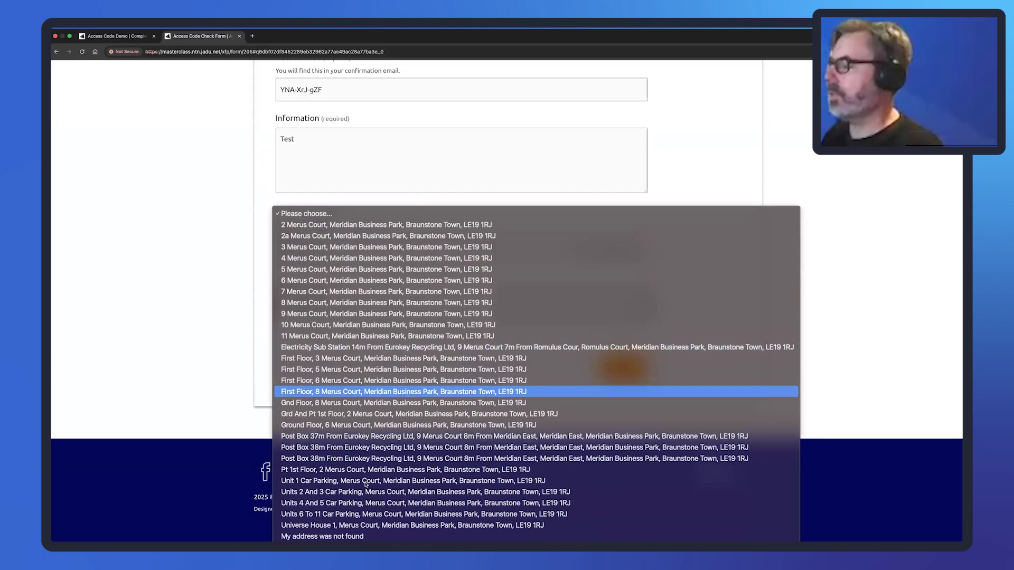
{"action": "left_click", "coordinate": [370, 525]}
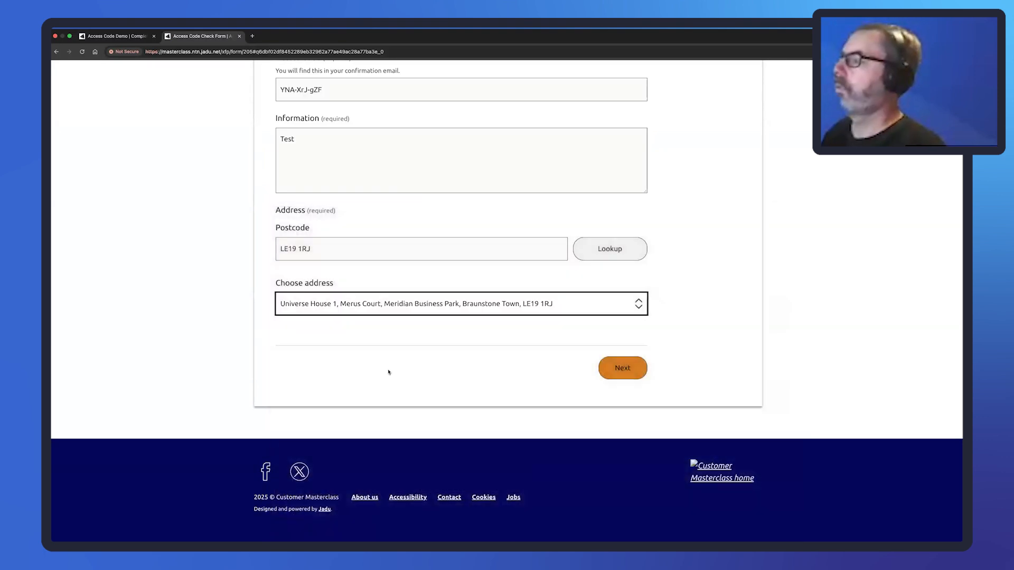
{"action": "left_click", "coordinate": [388, 372]}
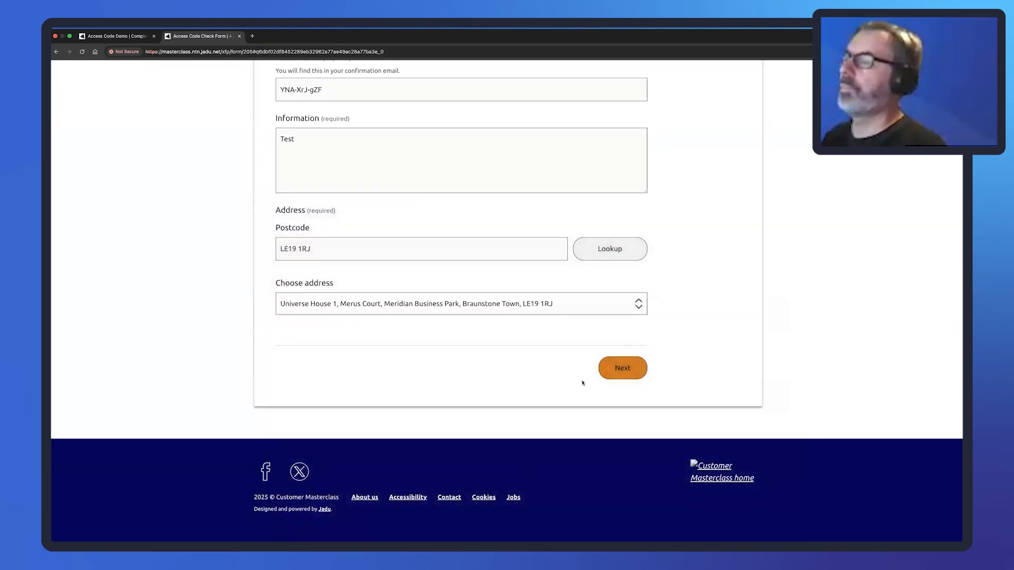
{"action": "left_click", "coordinate": [615, 371]}
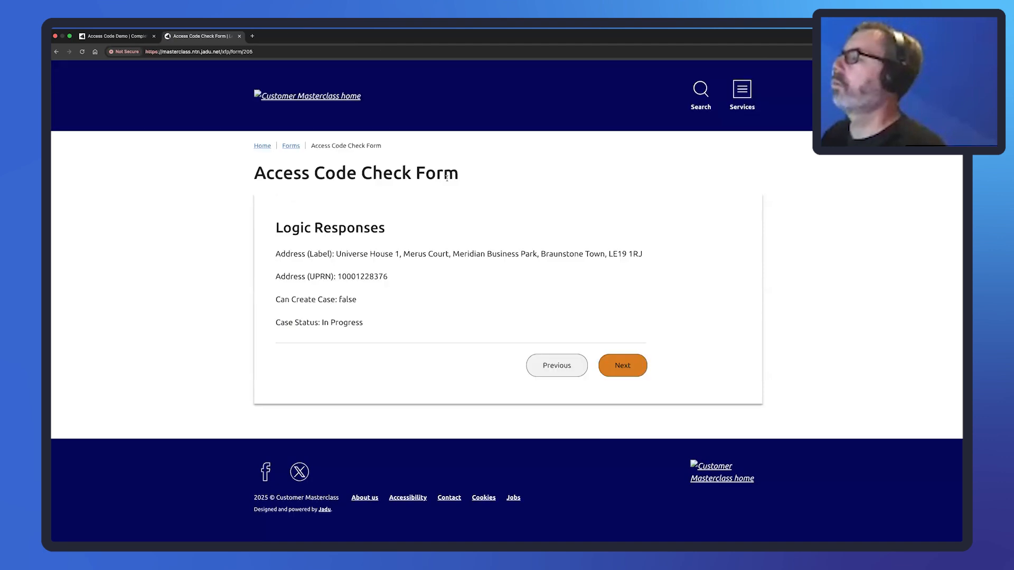
Highlight the returned address label, UPRN, Can Create Case false and Case Status In Progress values.
{"action": "left_click_drag", "start_coordinate": [336, 253], "coordinate": [642, 252]}
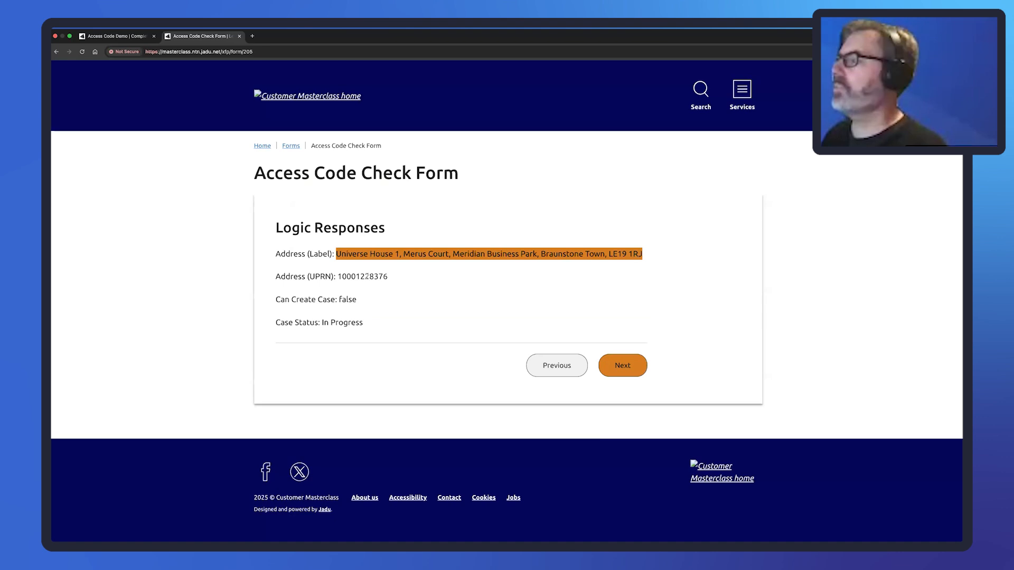
{"action": "left_click_drag", "start_coordinate": [339, 276], "coordinate": [385, 276]}
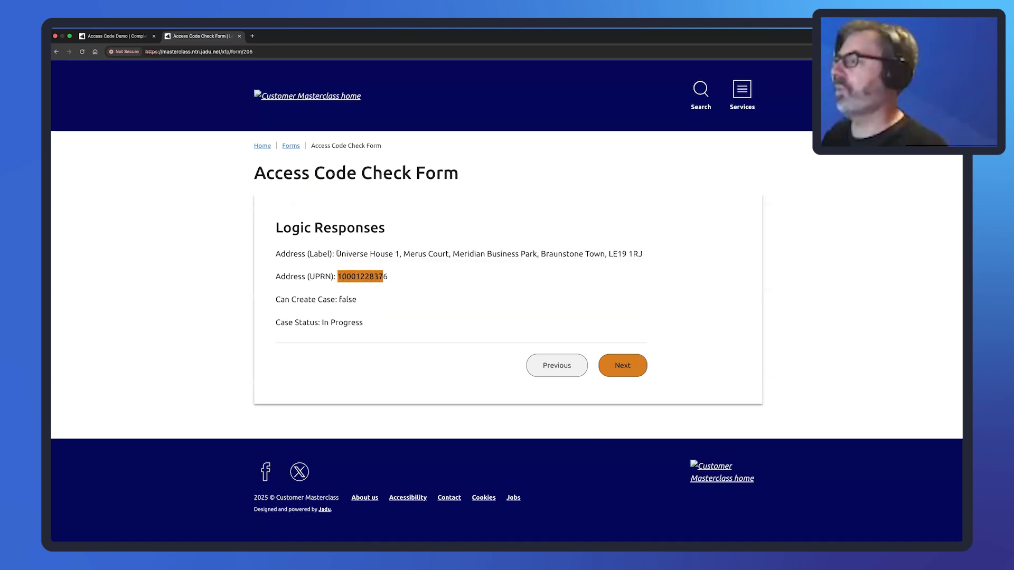
{"action": "left_click_drag", "start_coordinate": [337, 253], "coordinate": [650, 255]}
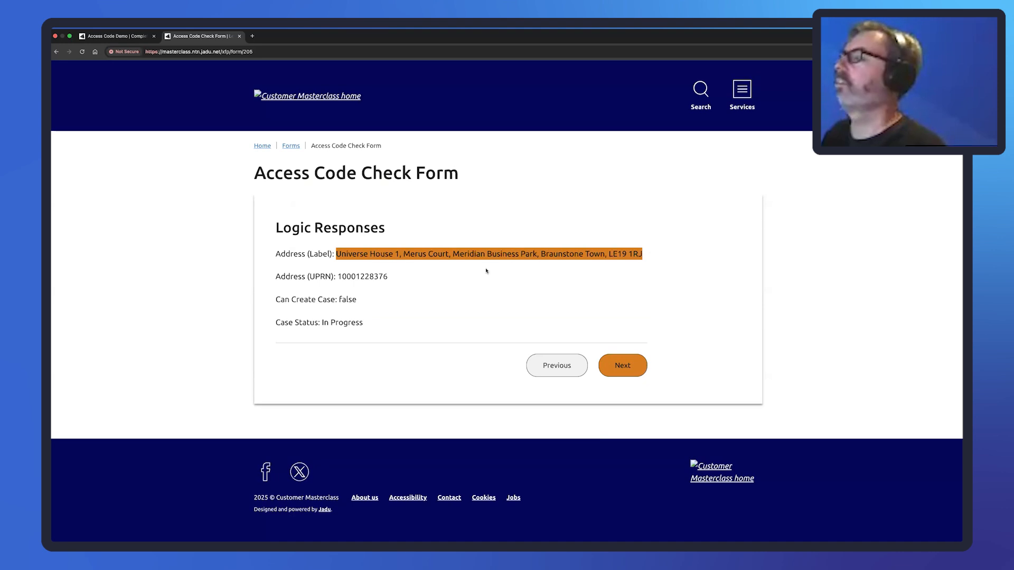
{"action": "left_click_drag", "start_coordinate": [338, 276], "coordinate": [389, 277]}
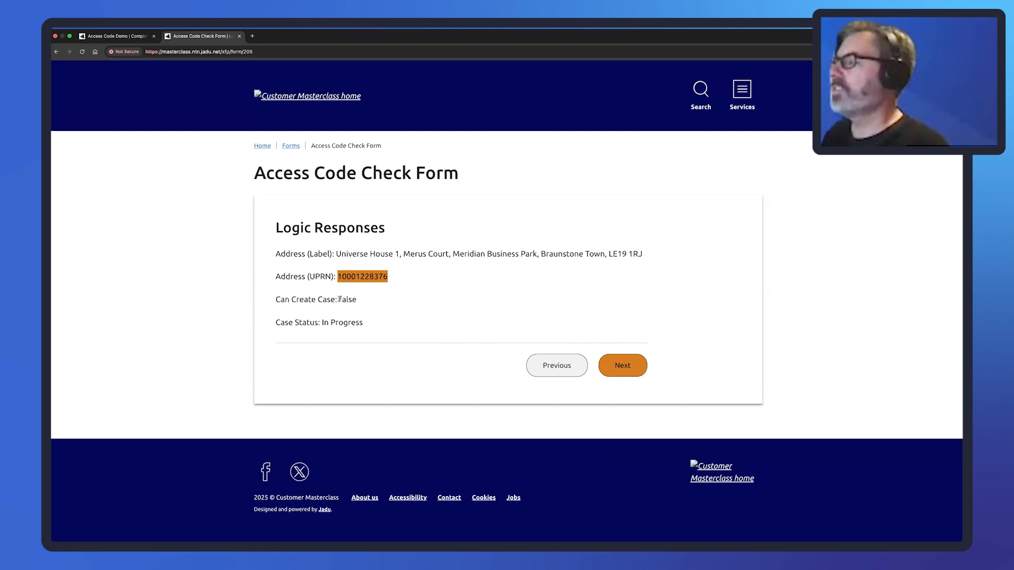
{"action": "left_click_drag", "start_coordinate": [335, 254], "coordinate": [639, 255]}
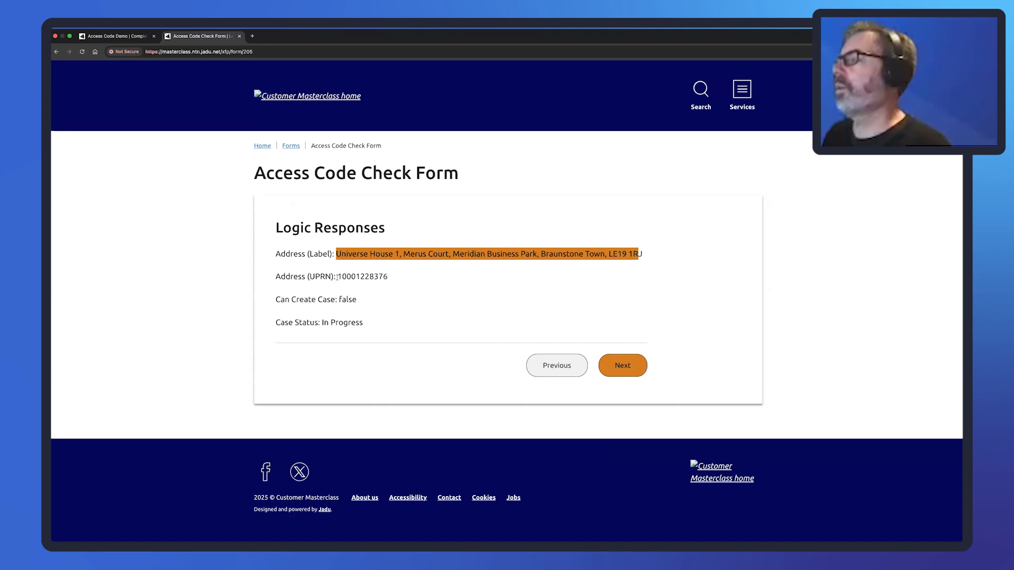
{"action": "left_click_drag", "start_coordinate": [339, 299], "coordinate": [355, 299]}
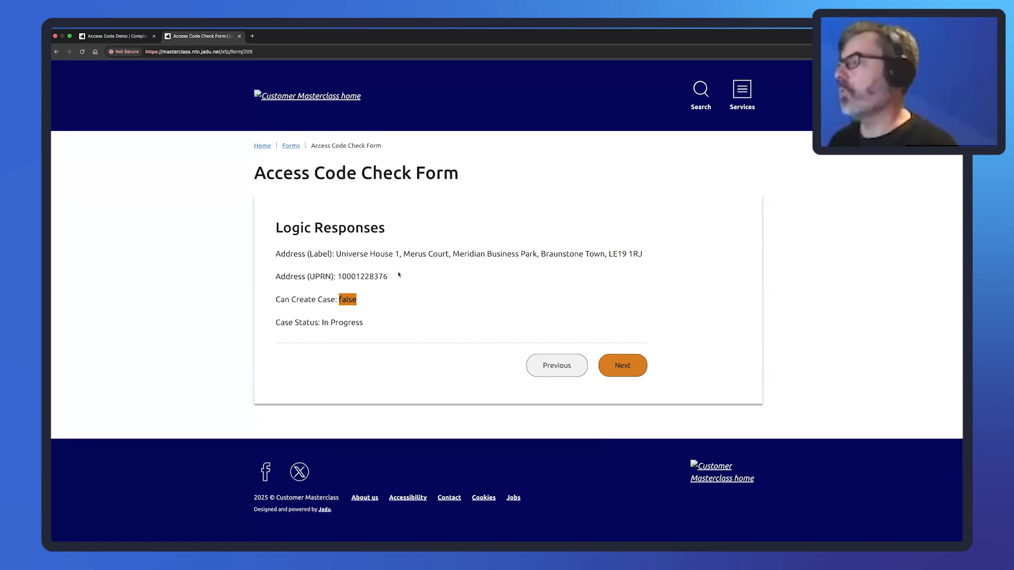
{"action": "left_click_drag", "start_coordinate": [364, 323], "coordinate": [322, 323]}
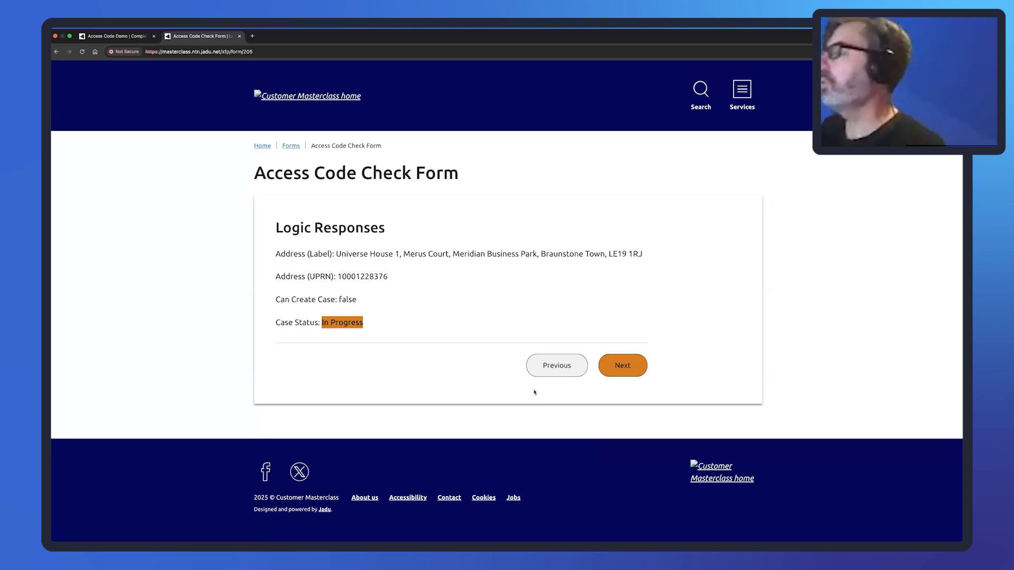
Go back, rerun the postcode lookup, choose an address and continue.
{"action": "left_click", "coordinate": [553, 367]}
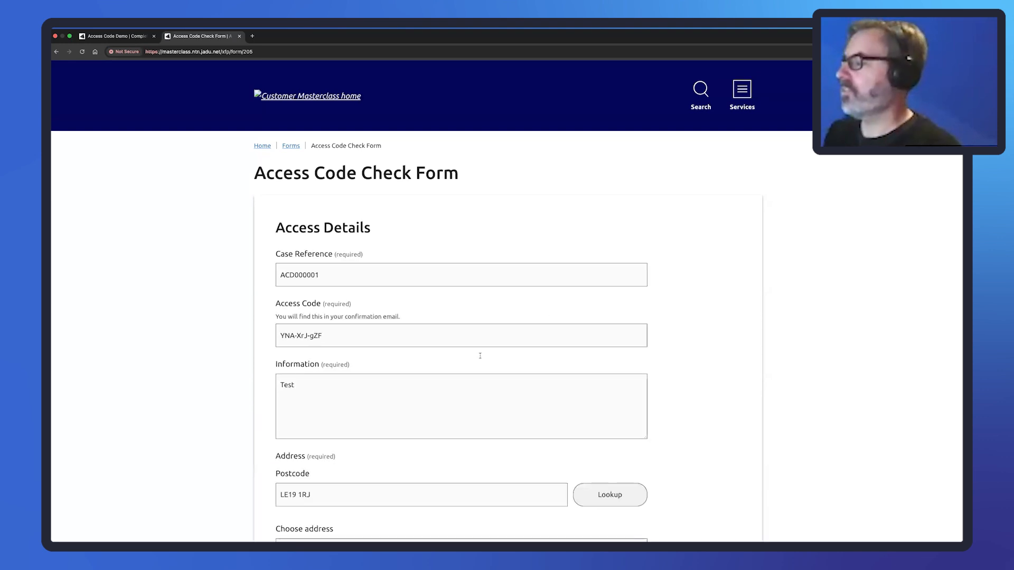
{"action": "scroll", "coordinate": [264, 419], "scroll_direction": "down", "scroll_amount": 4}
{"action": "left_click", "coordinate": [605, 285]}
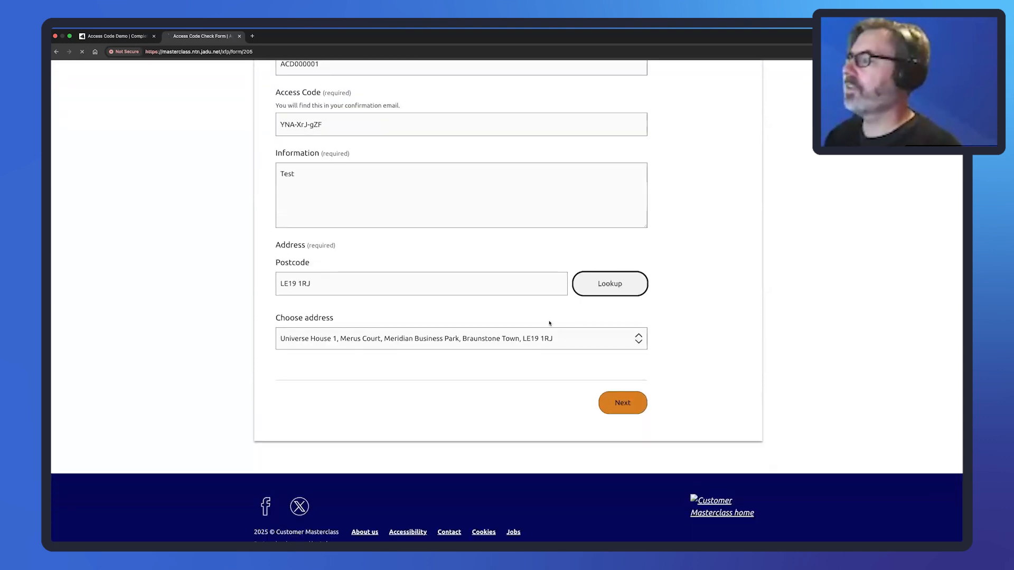
{"action": "left_click", "coordinate": [623, 306]}
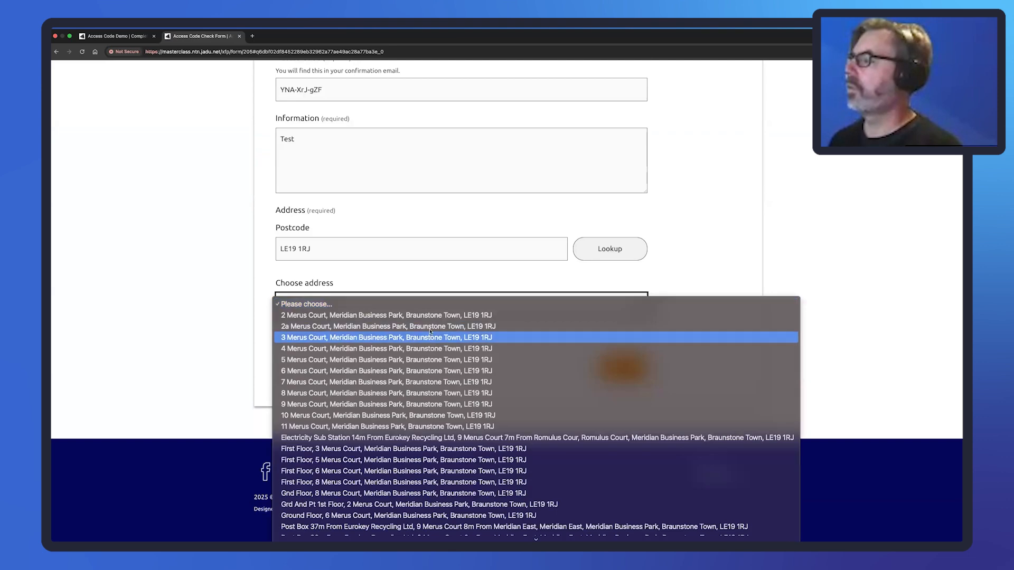
{"action": "left_click", "coordinate": [454, 326]}
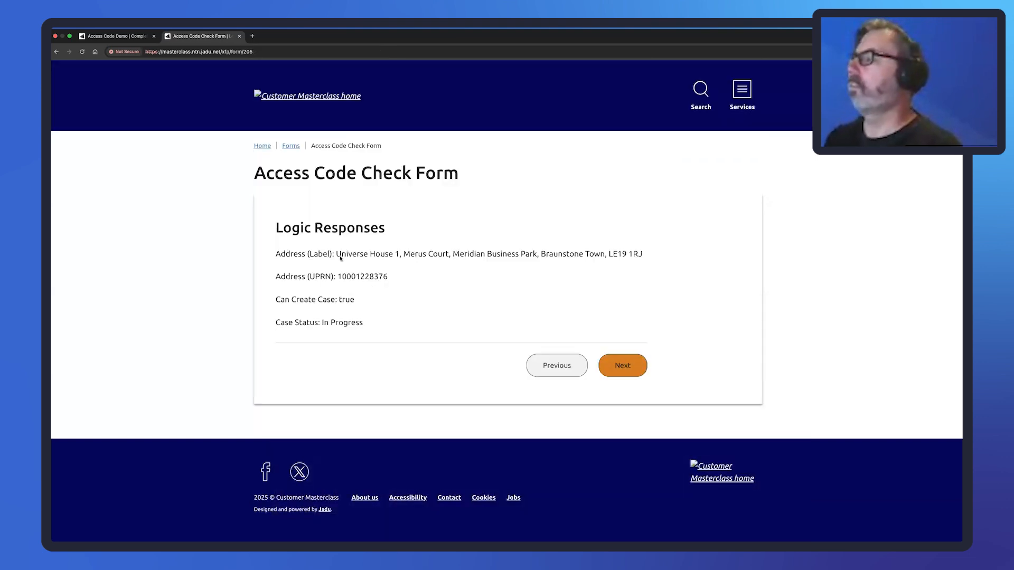
Check the returned address, UPRN and Can Create Case, now true.
{"action": "left_click_drag", "start_coordinate": [335, 252], "coordinate": [643, 254]}
{"action": "left_click_drag", "start_coordinate": [339, 276], "coordinate": [388, 276]}
{"action": "left_click_drag", "start_coordinate": [363, 322], "coordinate": [352, 298]}
{"action": "left_click", "coordinate": [338, 300]}
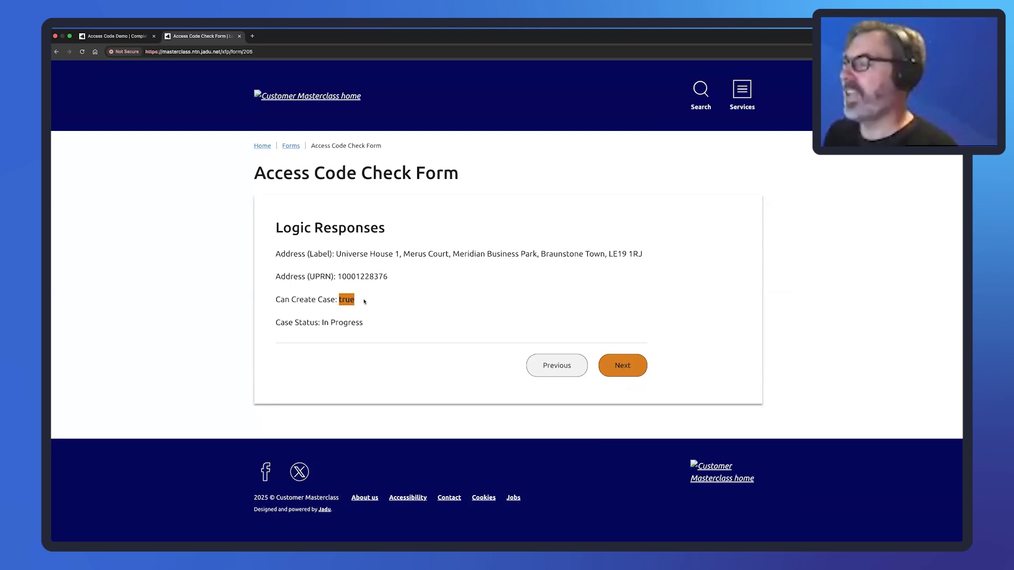